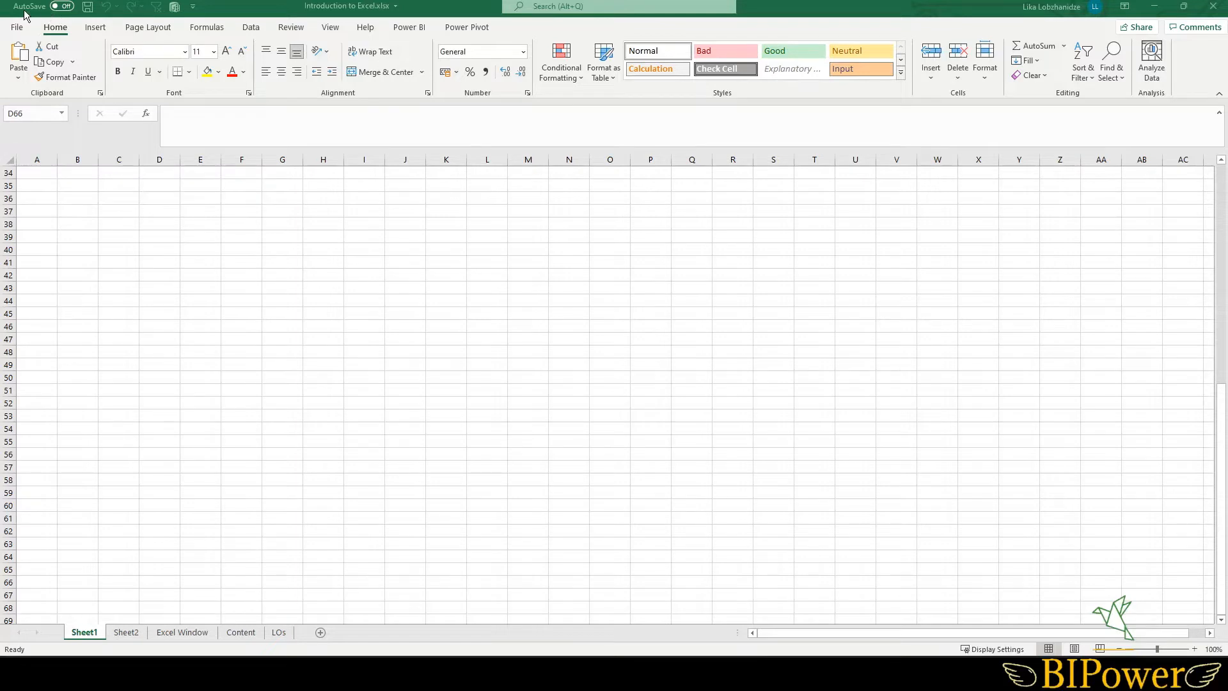
- Try to turn on AutoSave for the workbook and dismiss the upload prompt
left_click(62, 7)
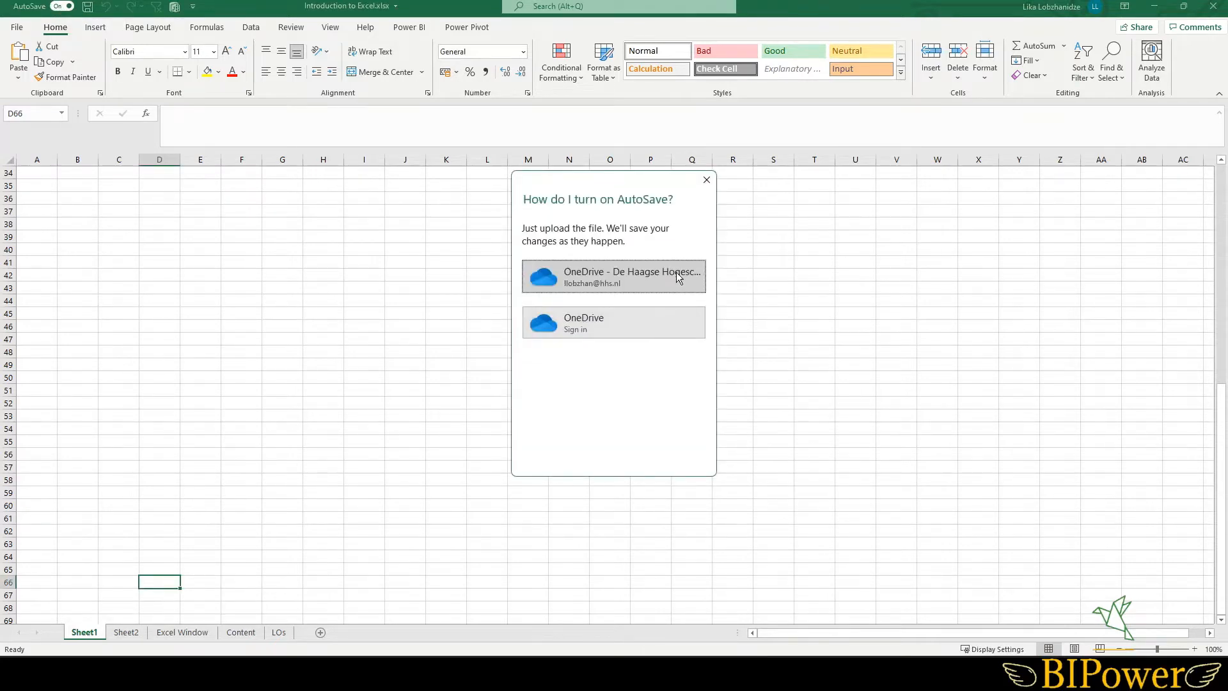
left_click(706, 181)
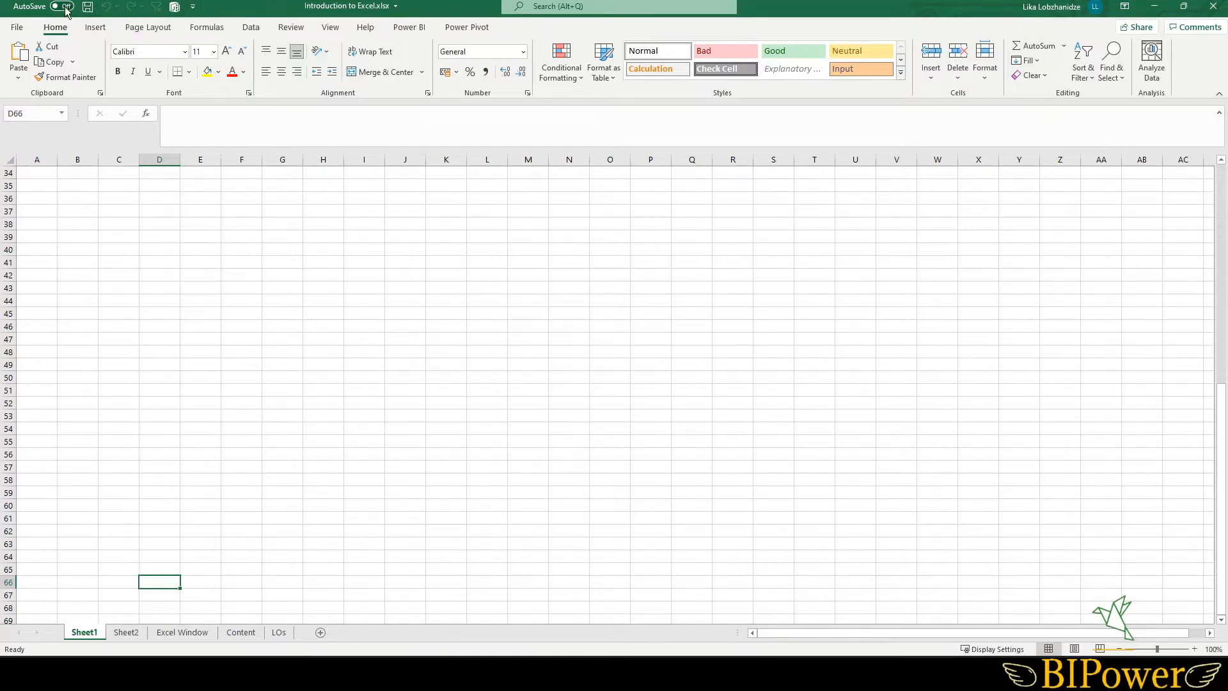
- Open the Quick Access Toolbar customization options and close them without changes
left_click(194, 8)
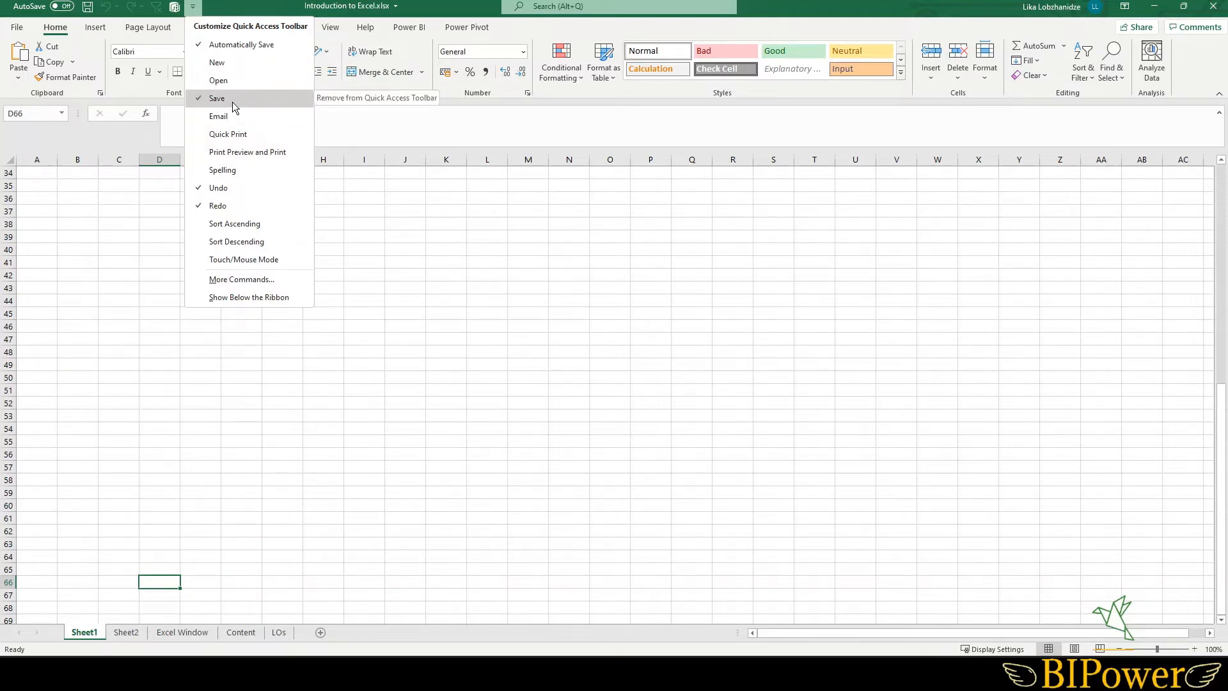
left_click(240, 279)
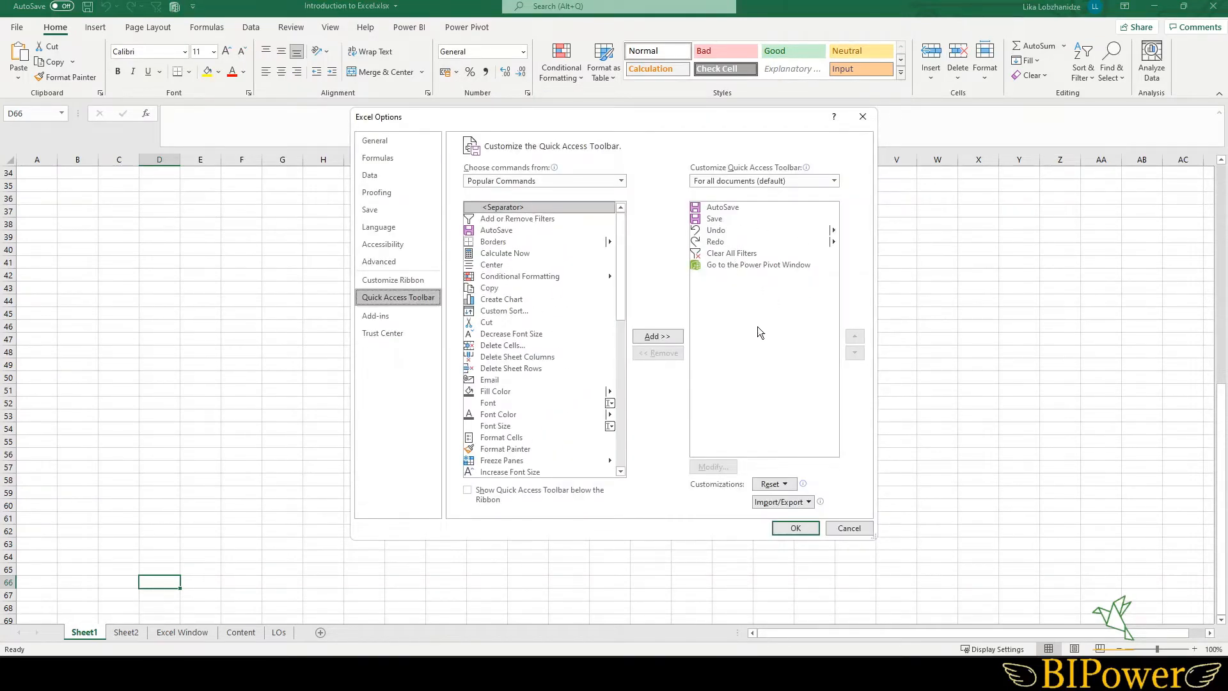
left_click(856, 528)
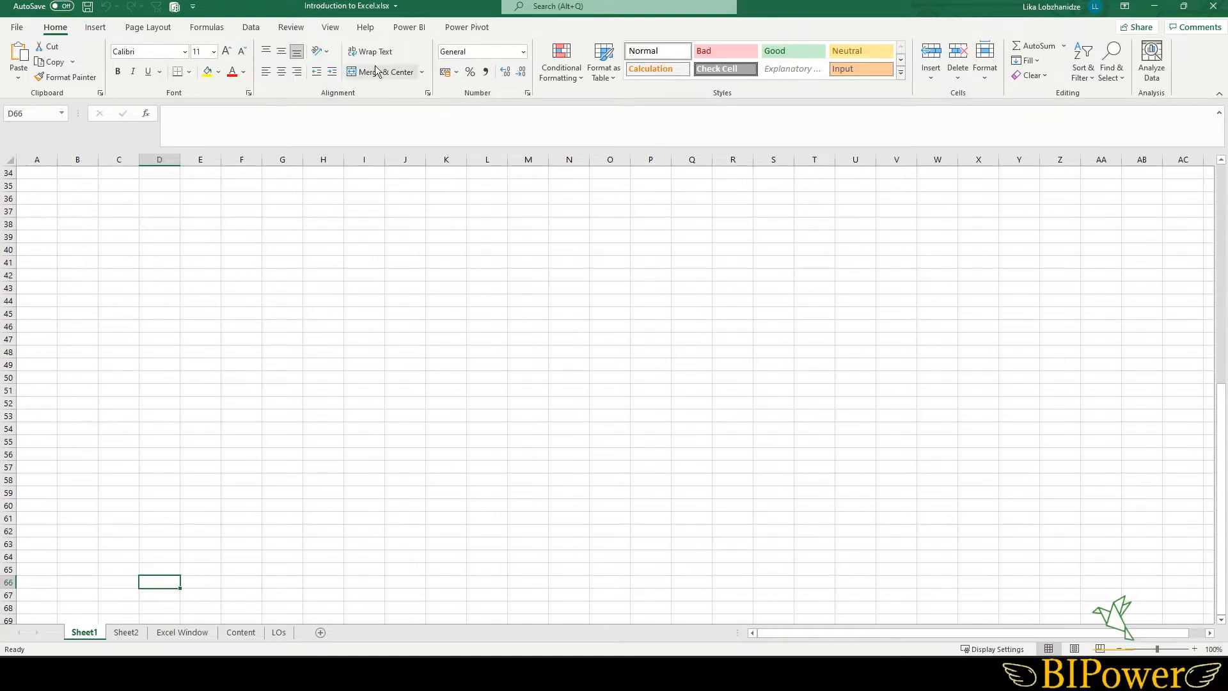
- Browse the Insert and Home ribbon tabs and open the Font formatting dialog, closing it without changes
left_click(94, 29)
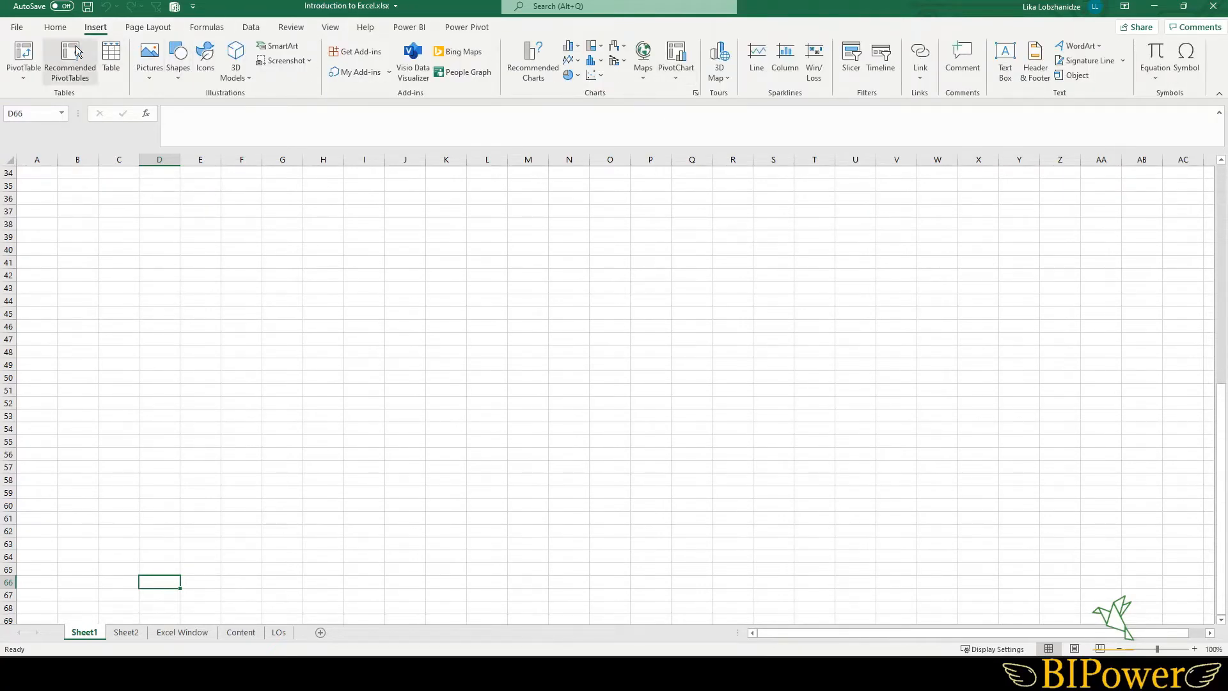
left_click(60, 28)
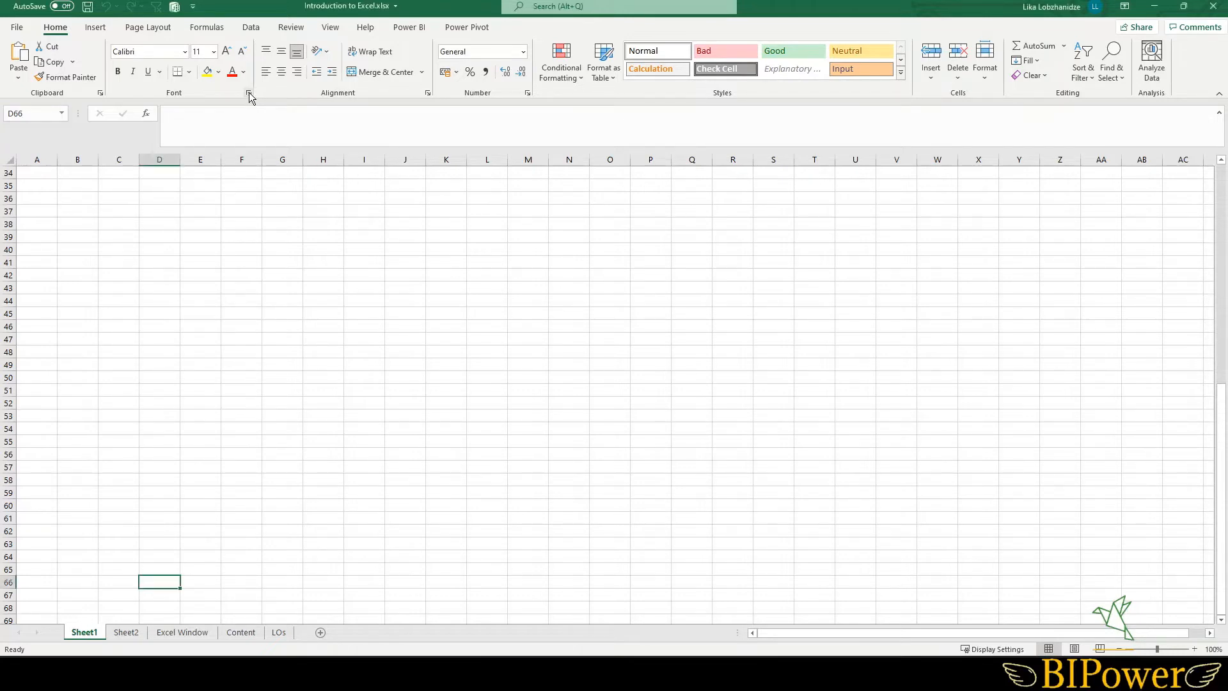
left_click(249, 94)
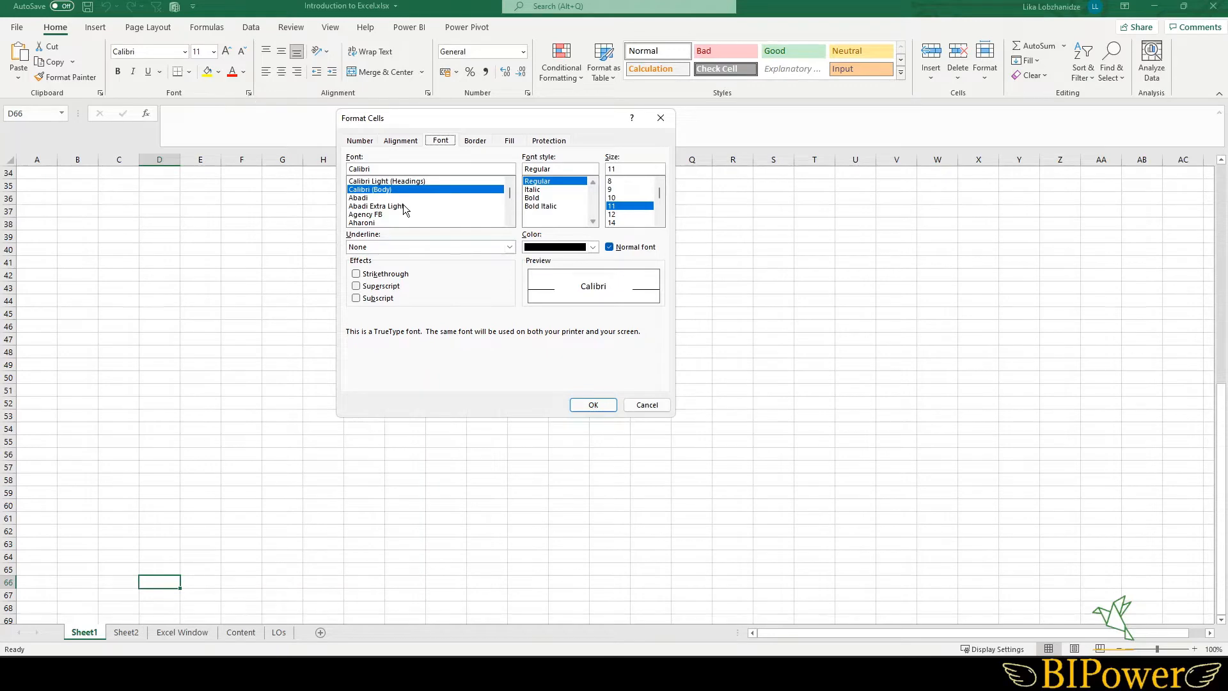
left_click(654, 403)
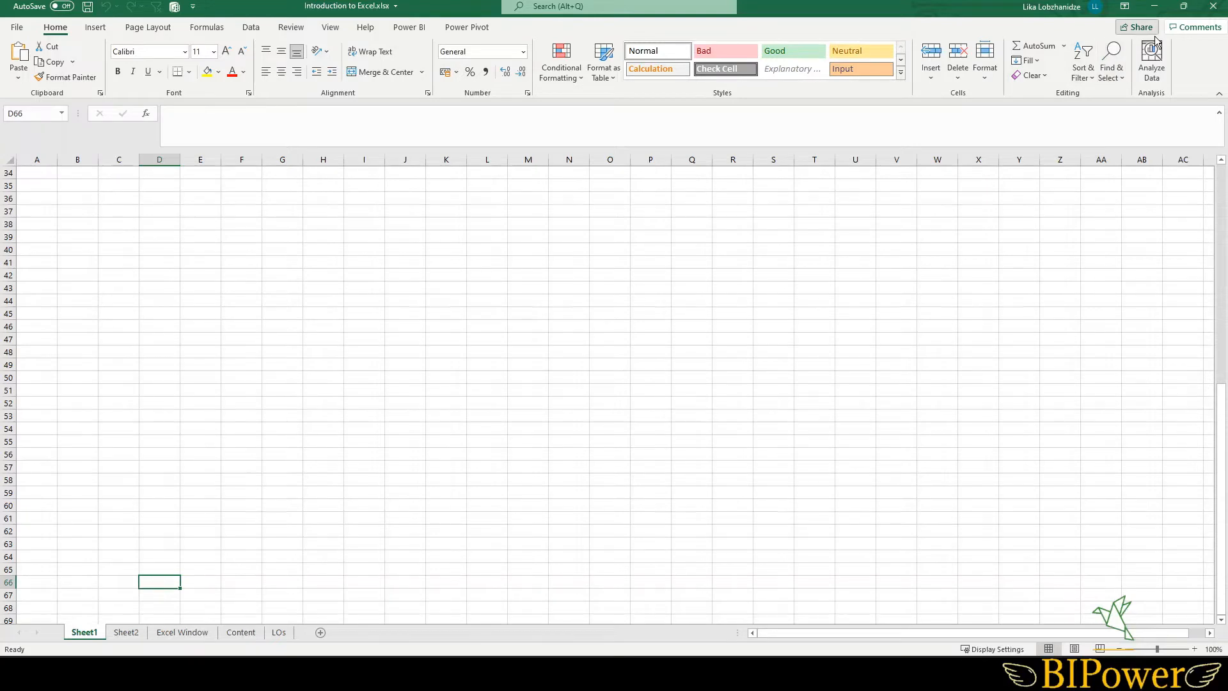
- Switch the ribbon to Auto-hide Ribbon, then restore Show Tabs and Commands
left_click(1125, 8)
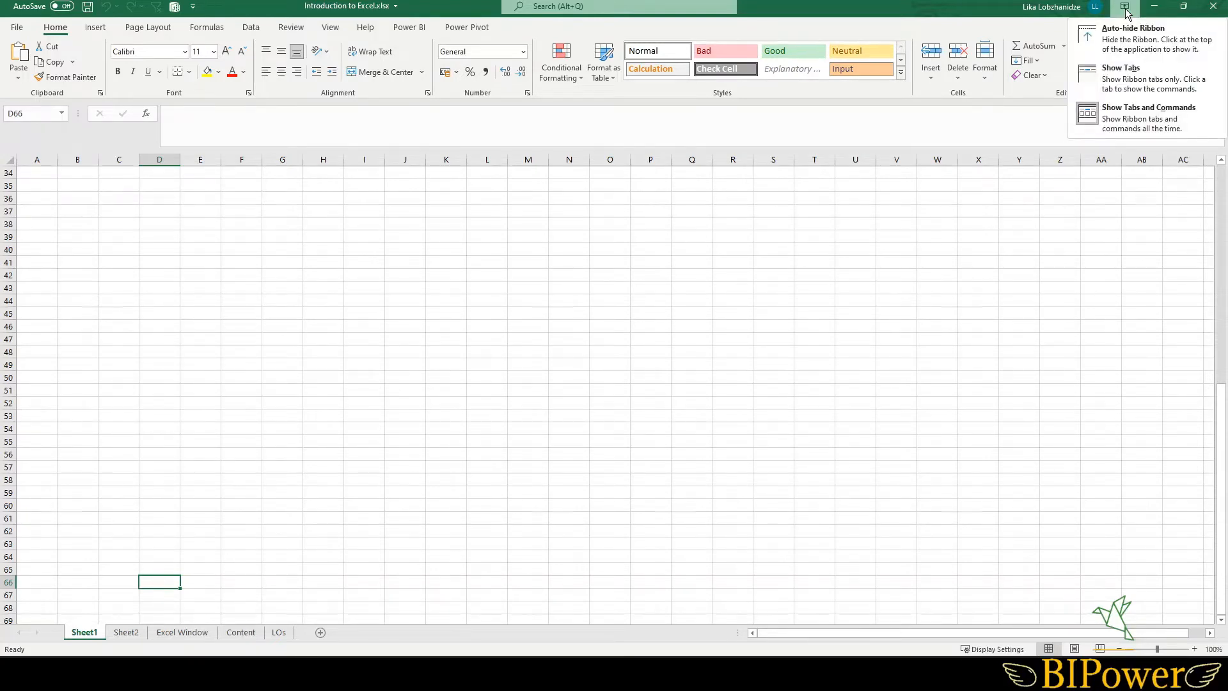
left_click(1131, 40)
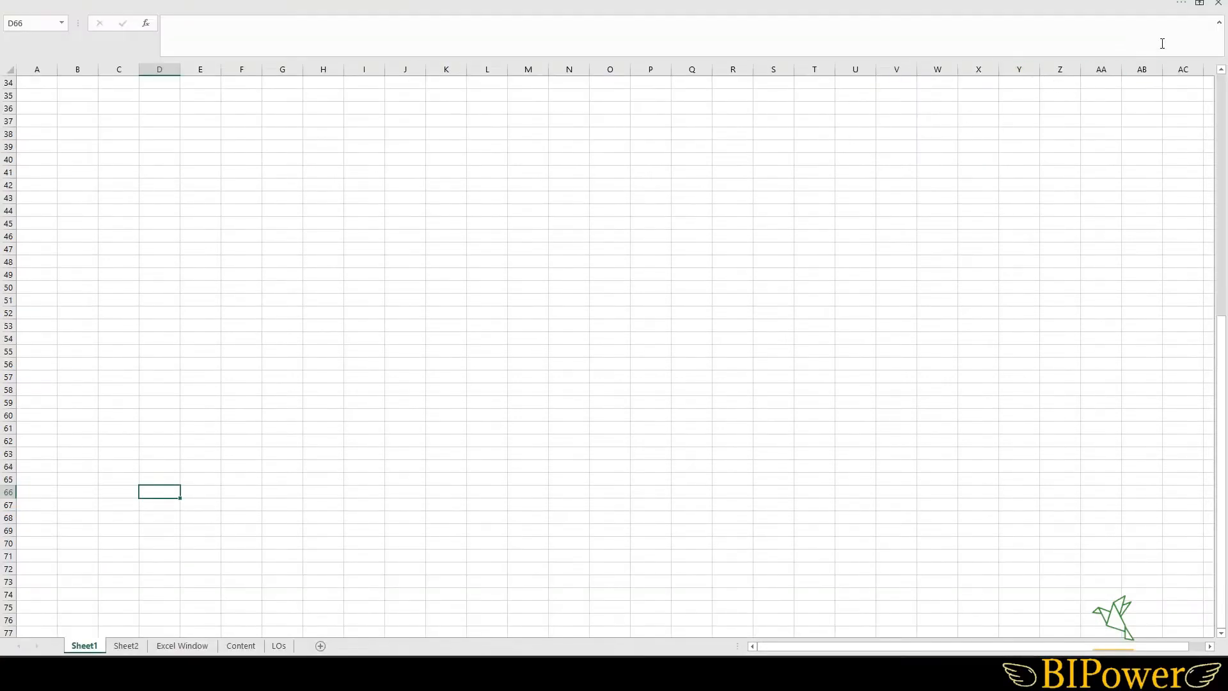
left_click(1182, 3)
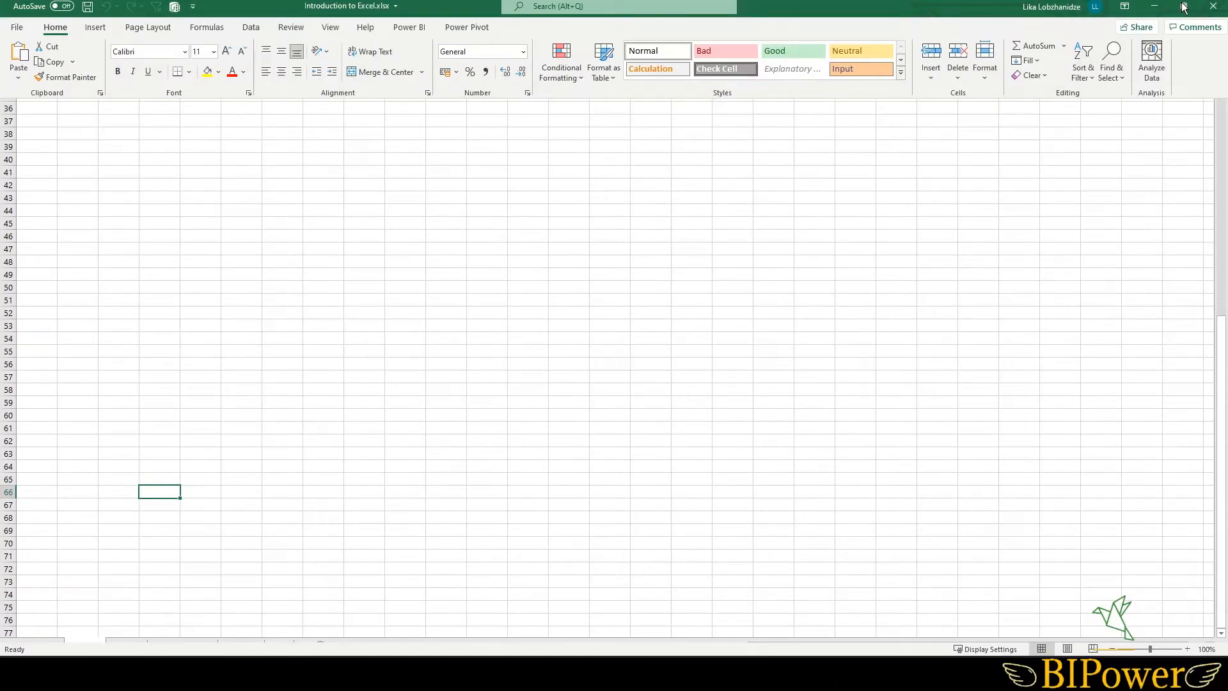
left_click(1124, 6)
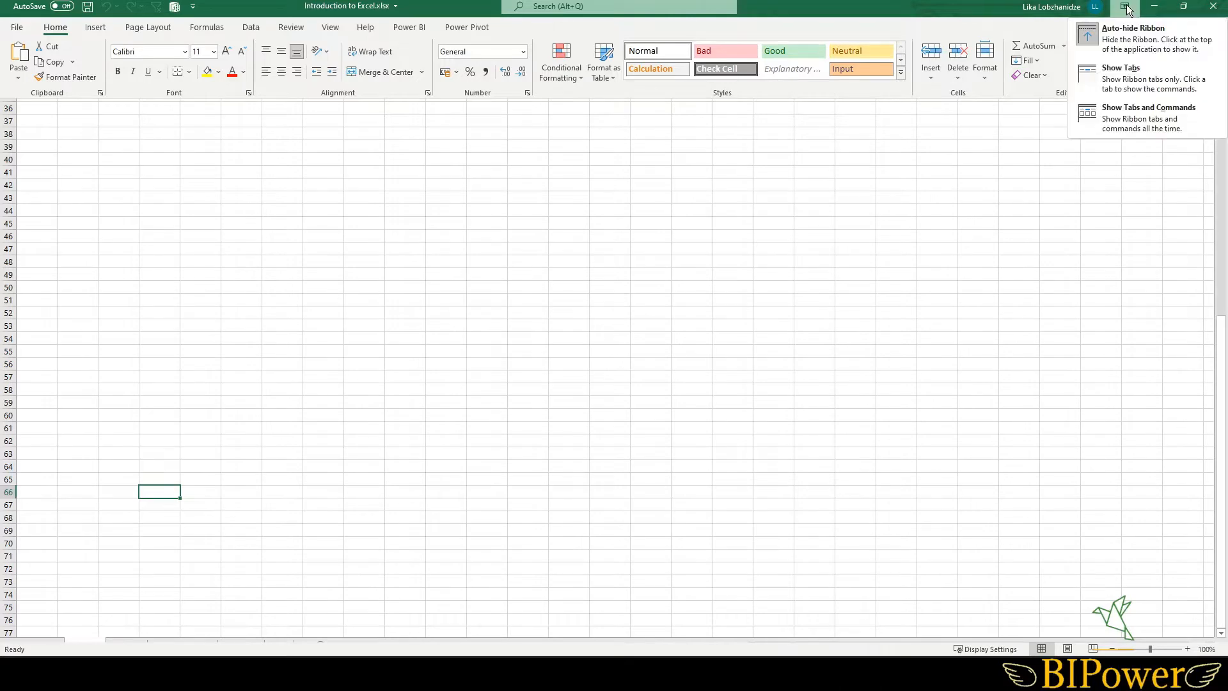
left_click(1126, 114)
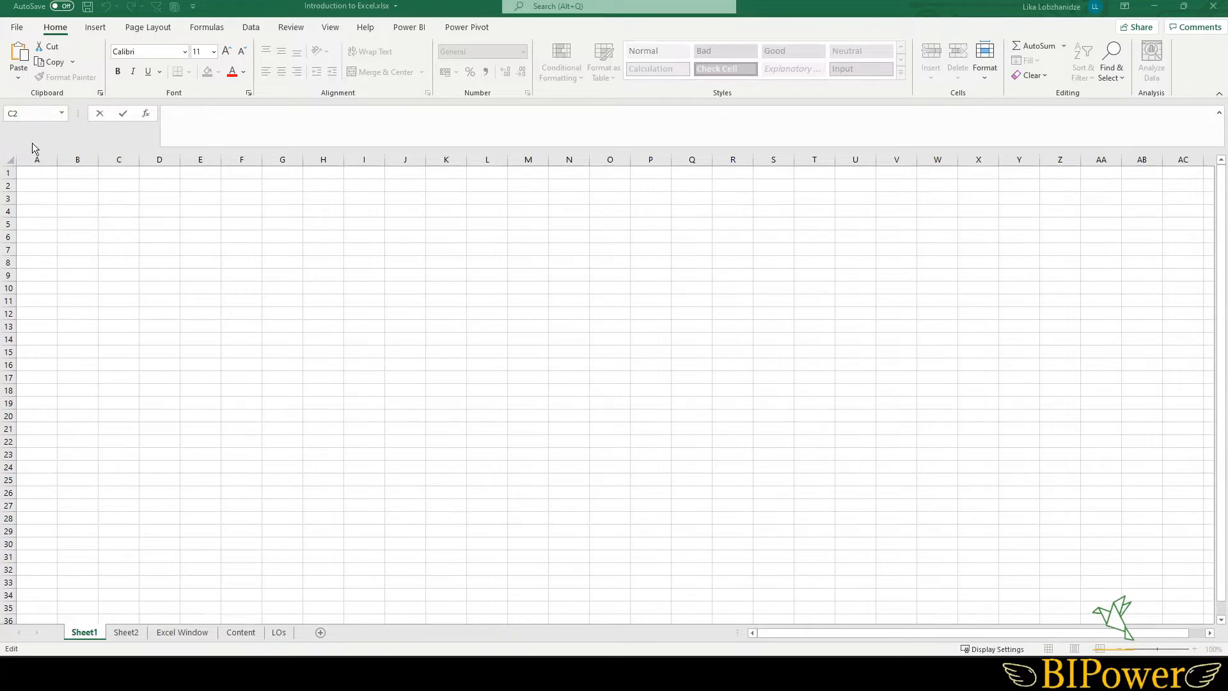
left_click(296, 286)
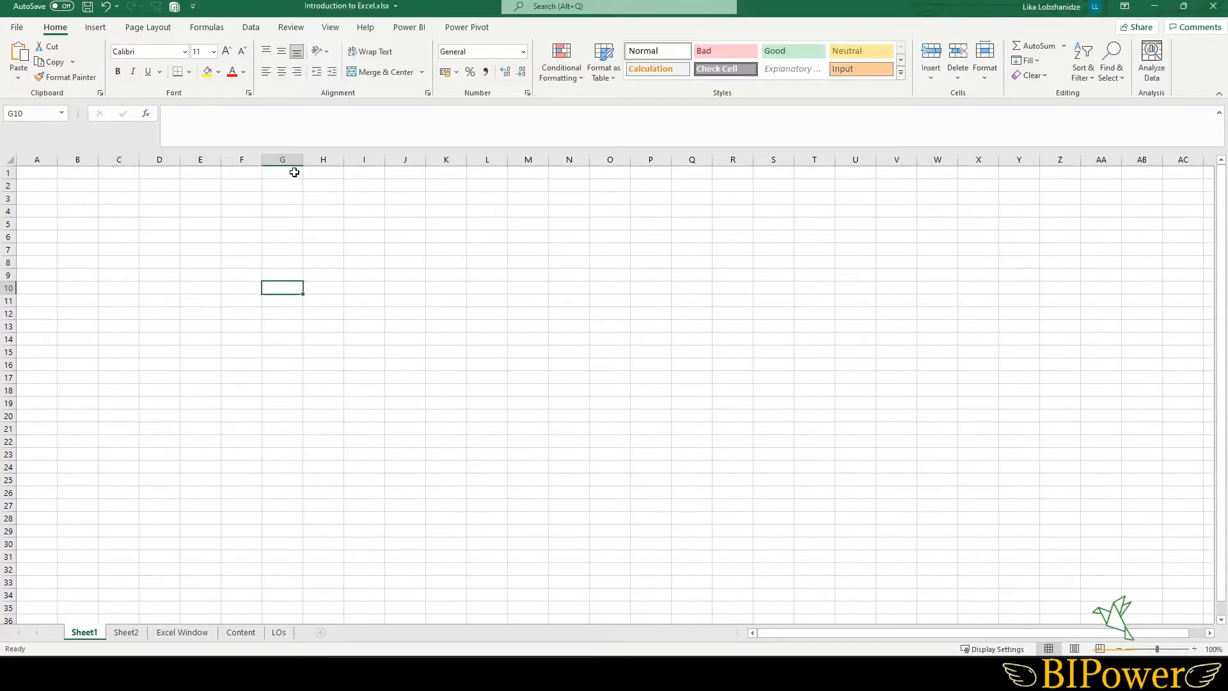
left_click(211, 121)
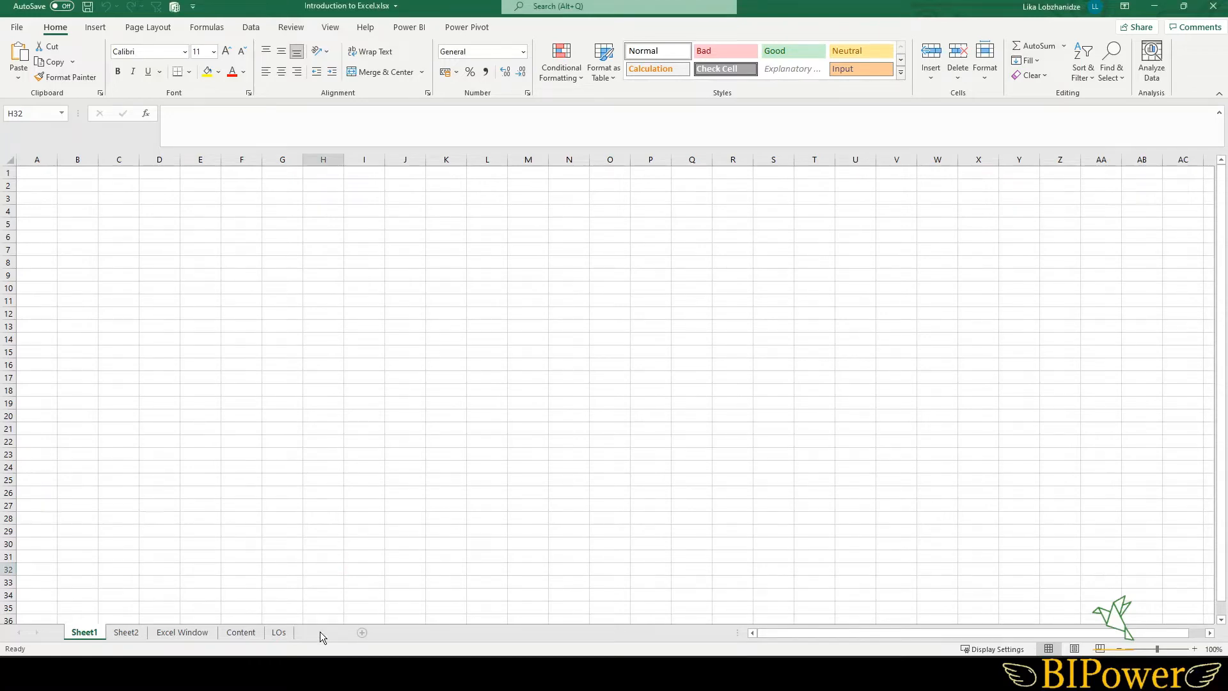
- Add a new worksheet and rename it data
left_click(320, 632)
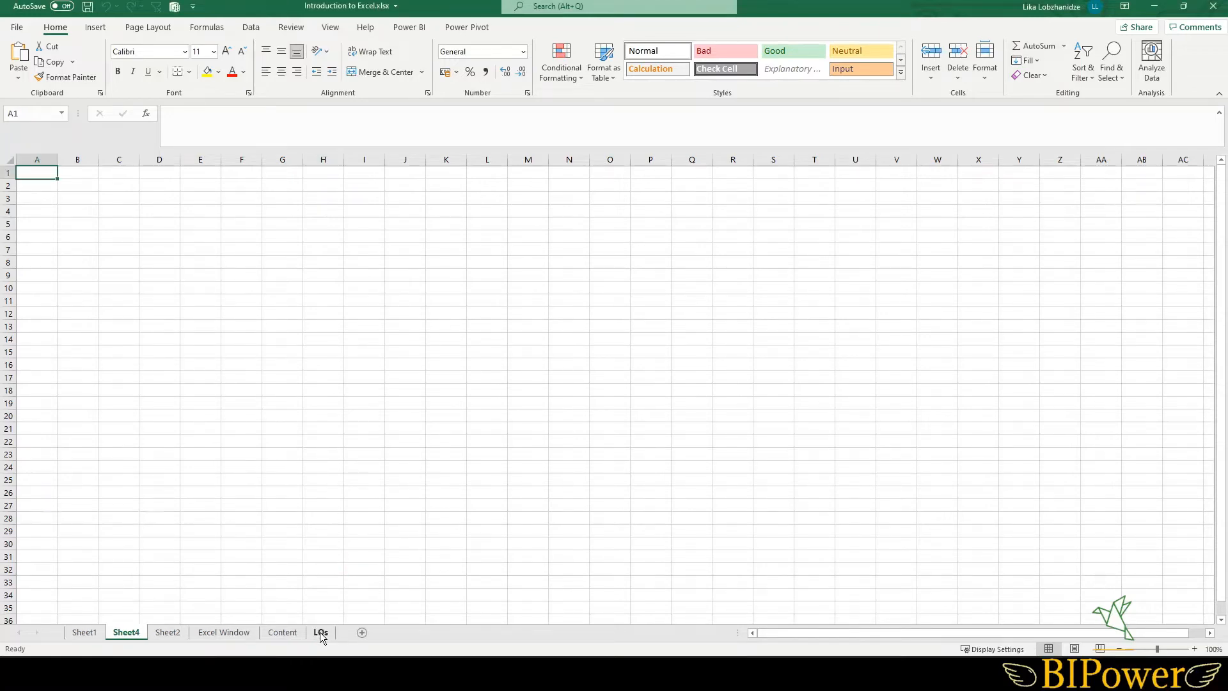
double_click(125, 632)
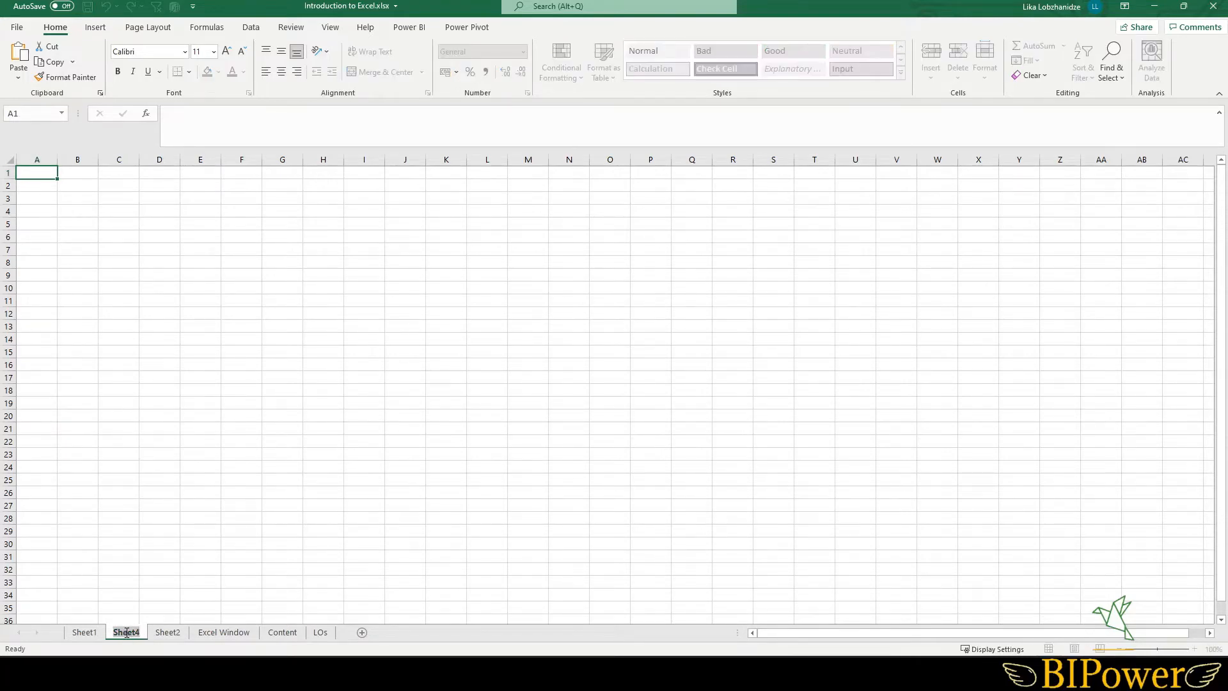
type("data")
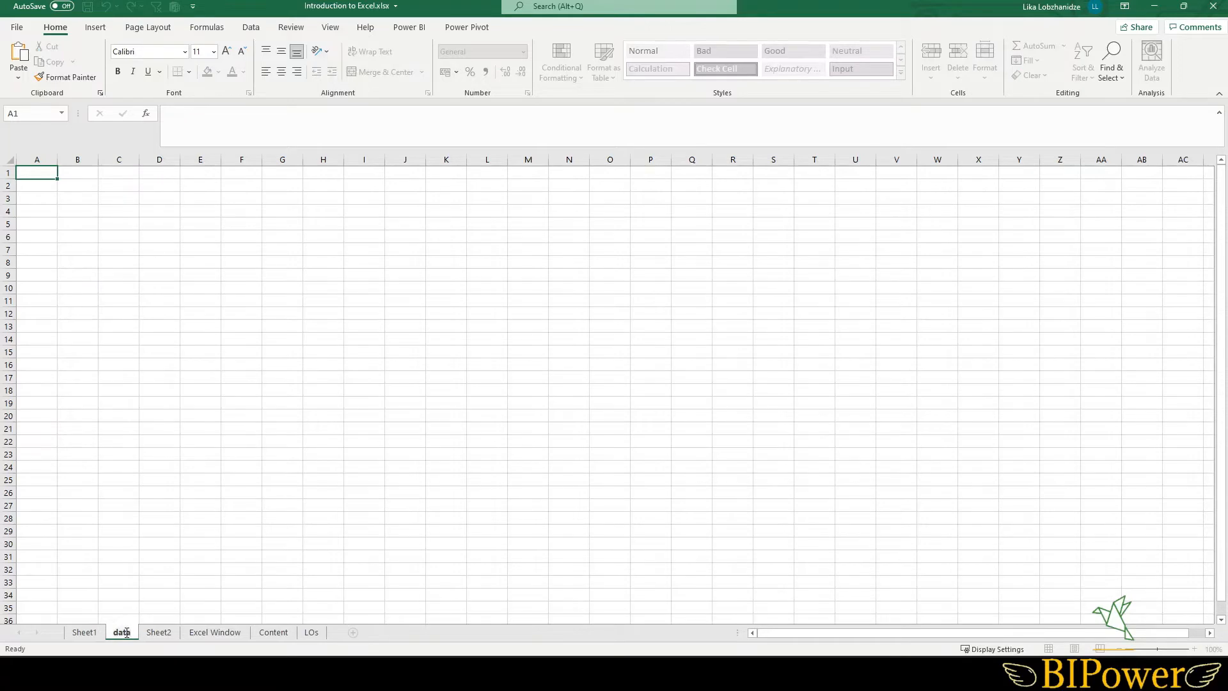
left_click(211, 516)
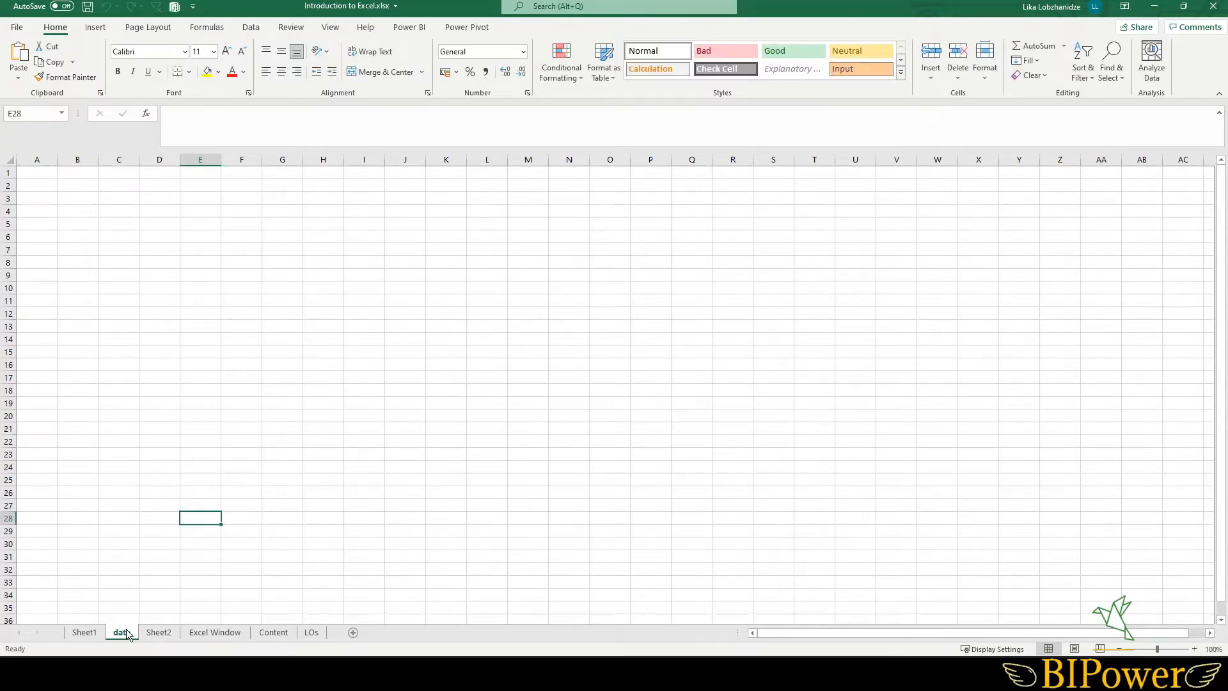
- Open the data sheet and select ranges in the Units sold and Country columns to view their status bar statistics
left_click(87, 635)
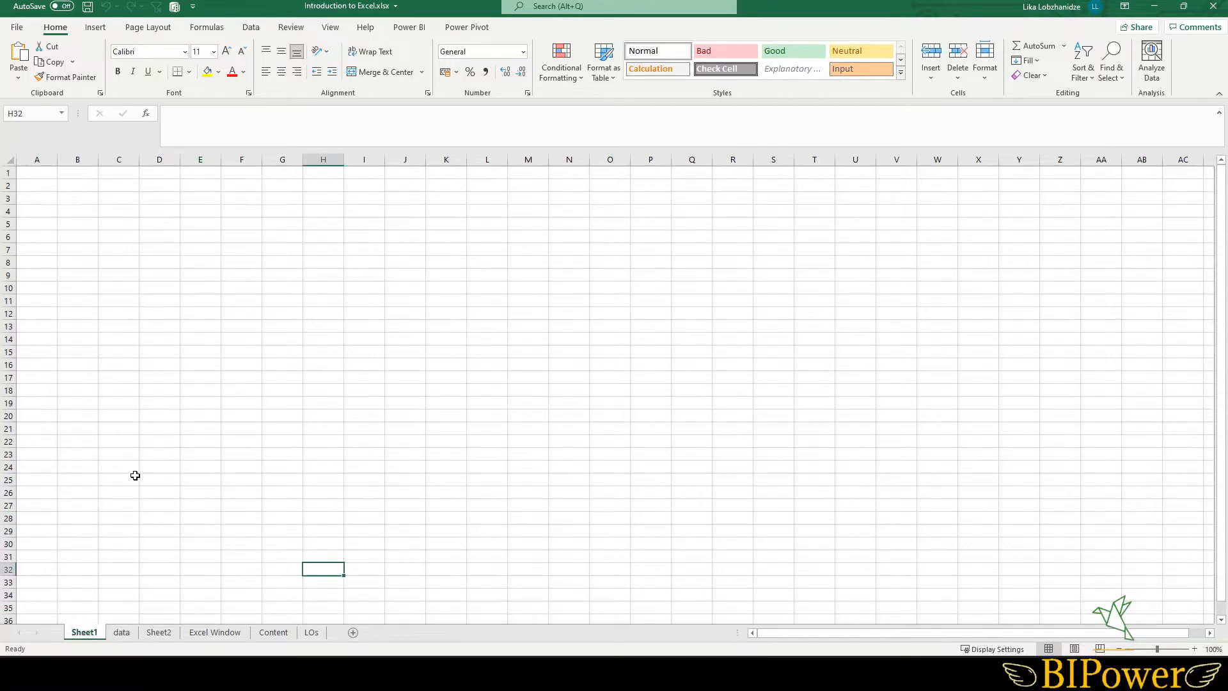
left_click(125, 633, "ctrl")
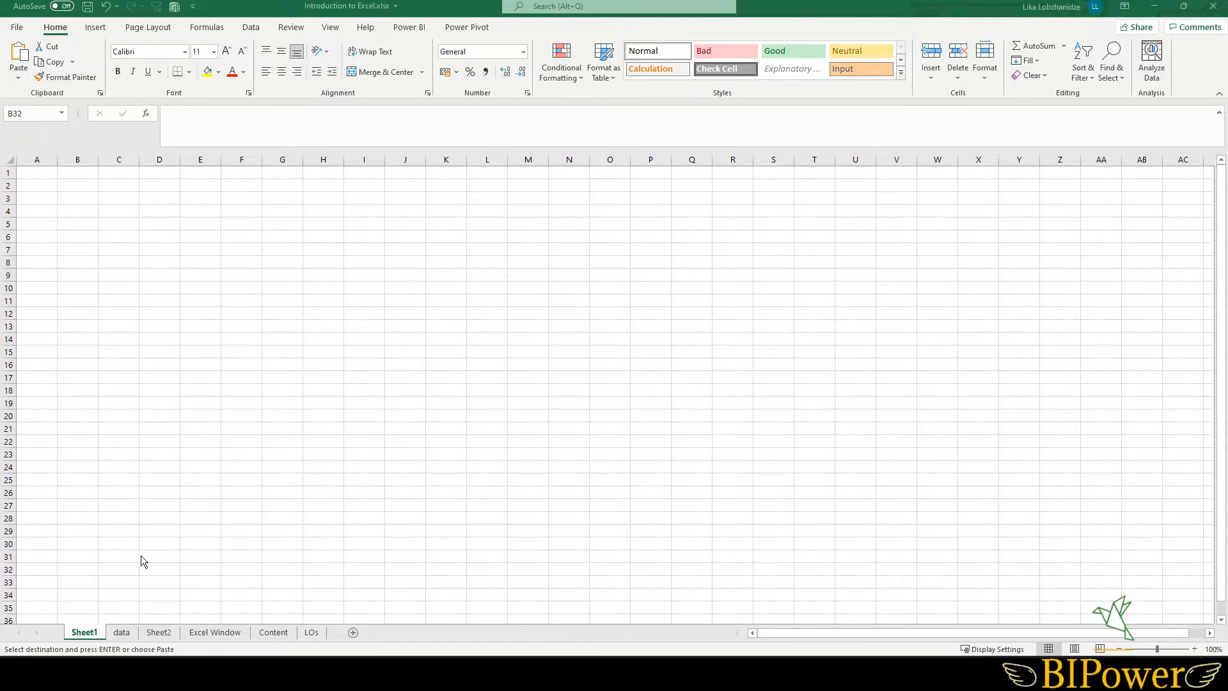
left_click(121, 634)
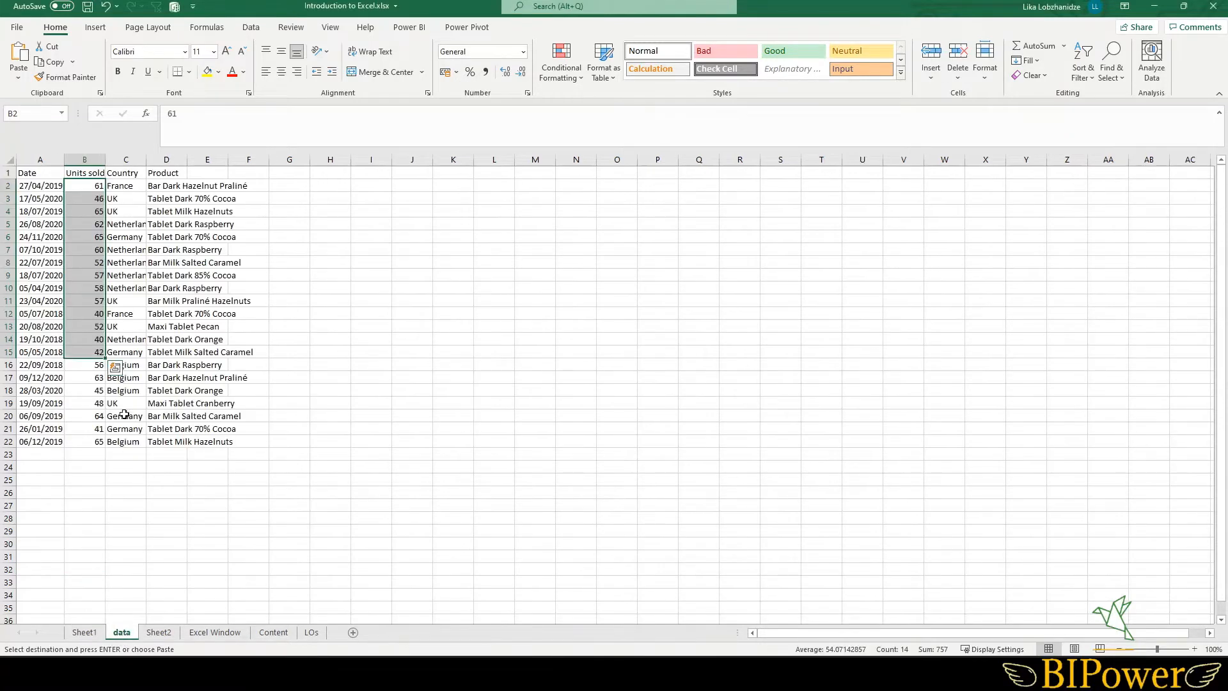
left_click(96, 186)
left_click_drag(123, 186, 127, 327)
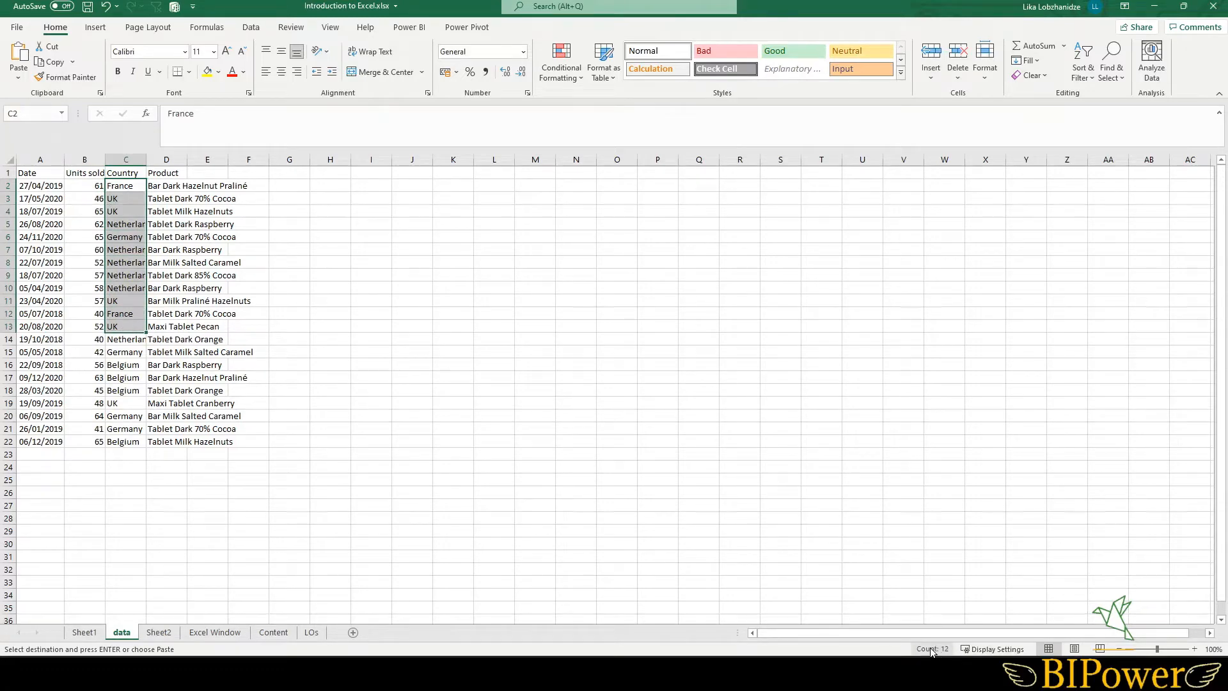
left_click_drag(88, 185, 88, 336)
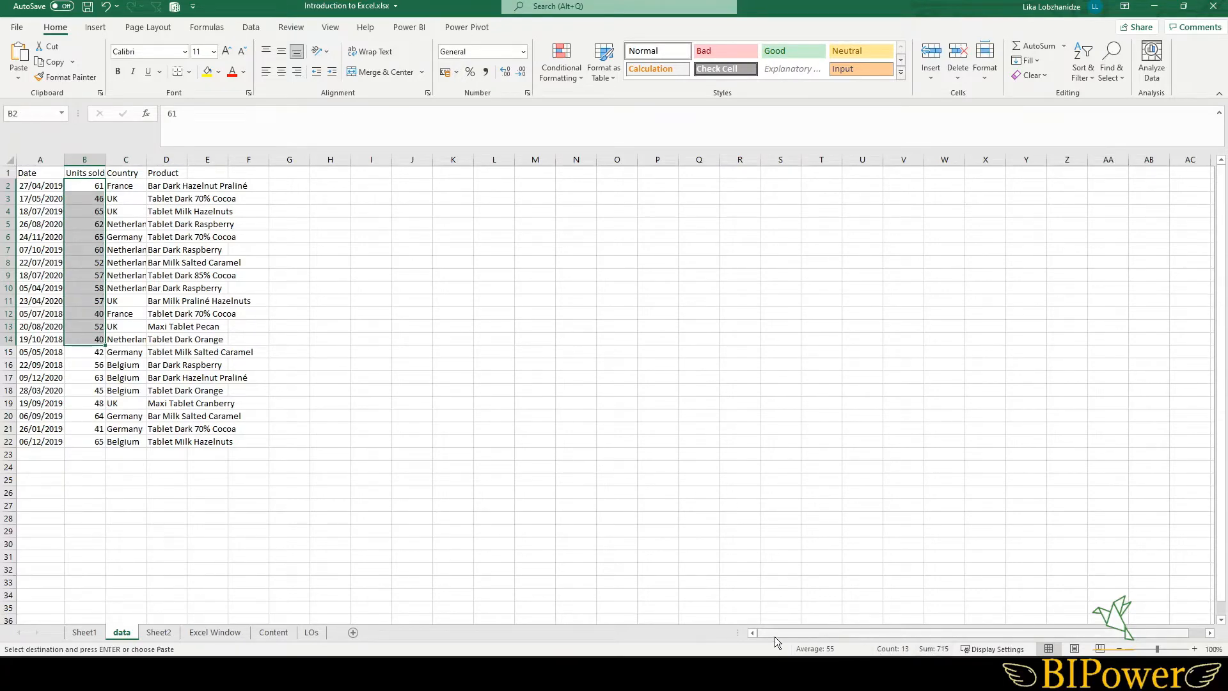
- Return to Sheet1 and explore the worksheet's extent by zooming and scrolling
left_click(82, 632)
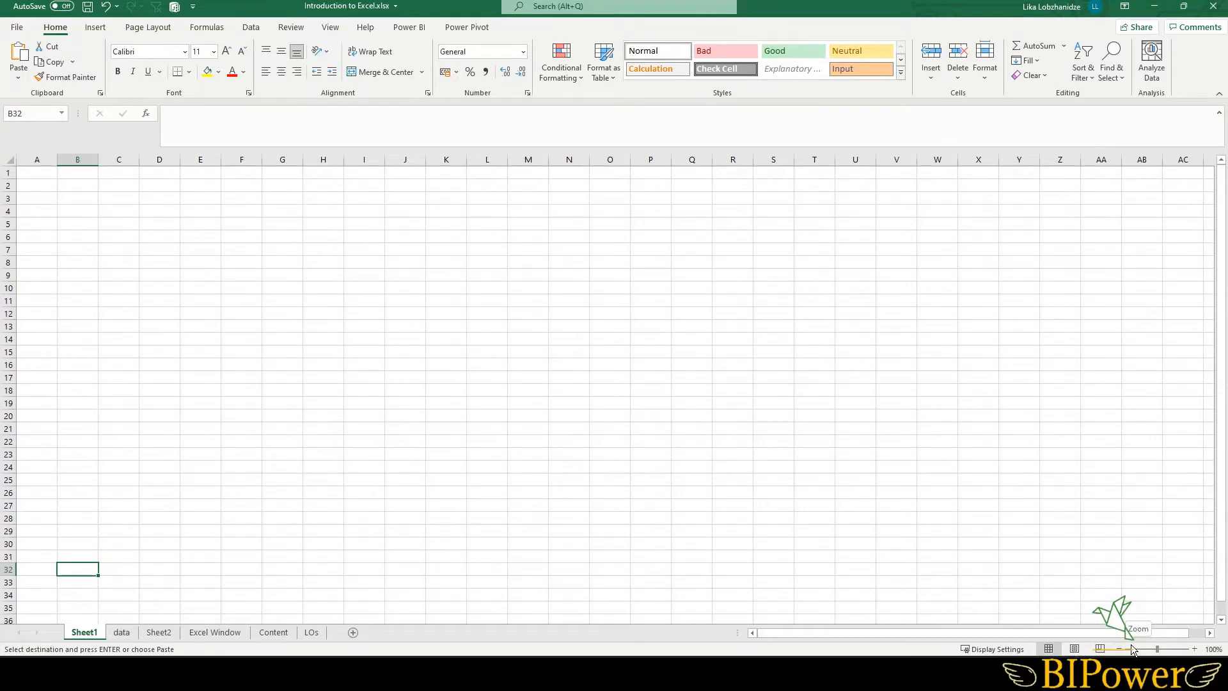
mouse_move(1159, 651)
left_mouse_down()
mouse_move(1169, 651)
mouse_move(1156, 651)
left_mouse_up()
left_click_drag(1222, 307, 1223, 279)
left_click_drag(1083, 635, 1131, 638)
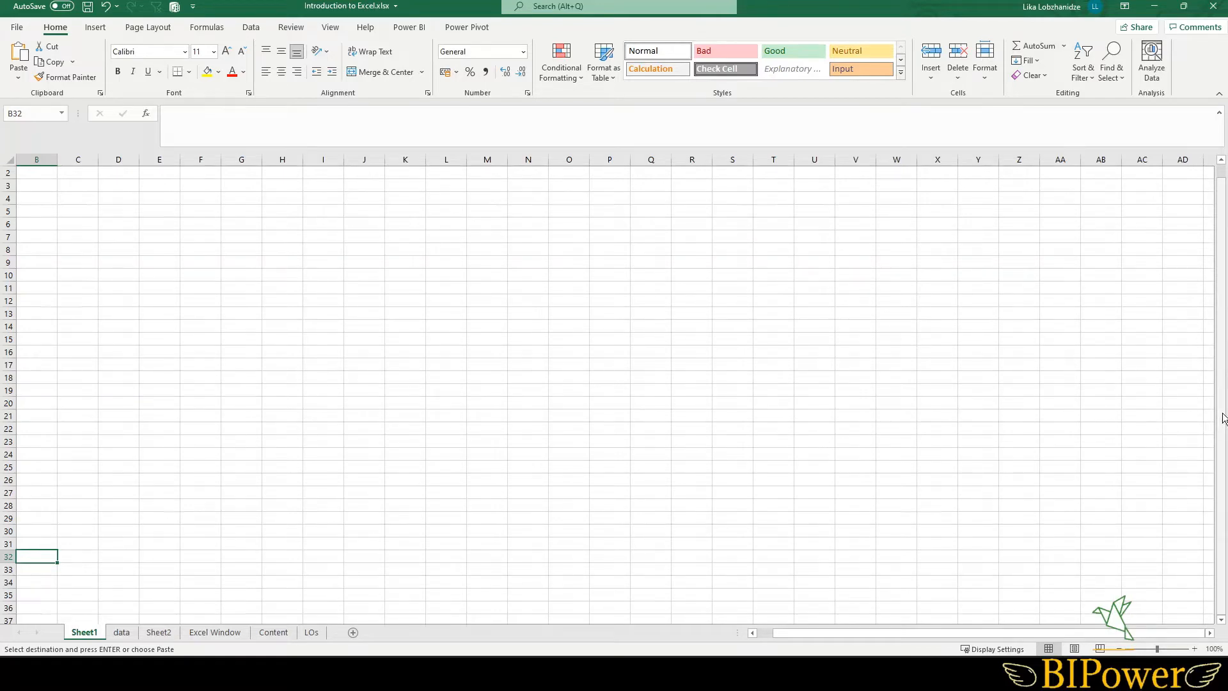
left_click_drag(1223, 414, 1220, 368)
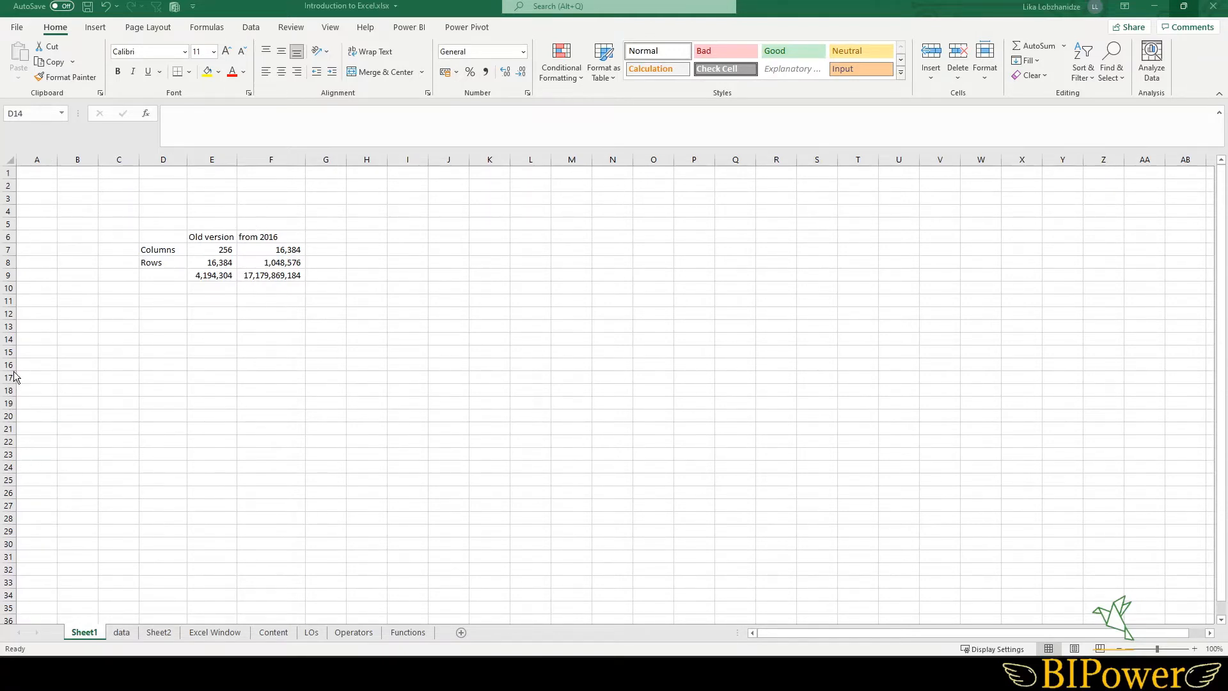
- Inspect the formulas in the totals row under the Old version and from 2016 columns
left_click(119, 206)
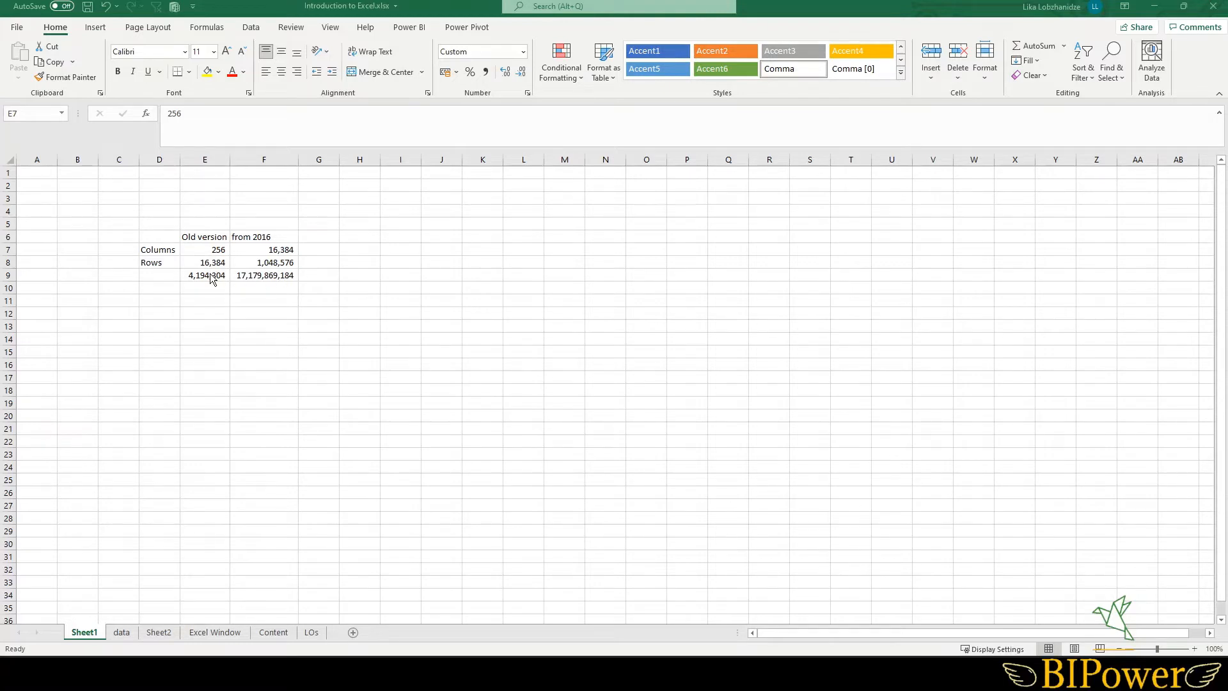
left_click(201, 276)
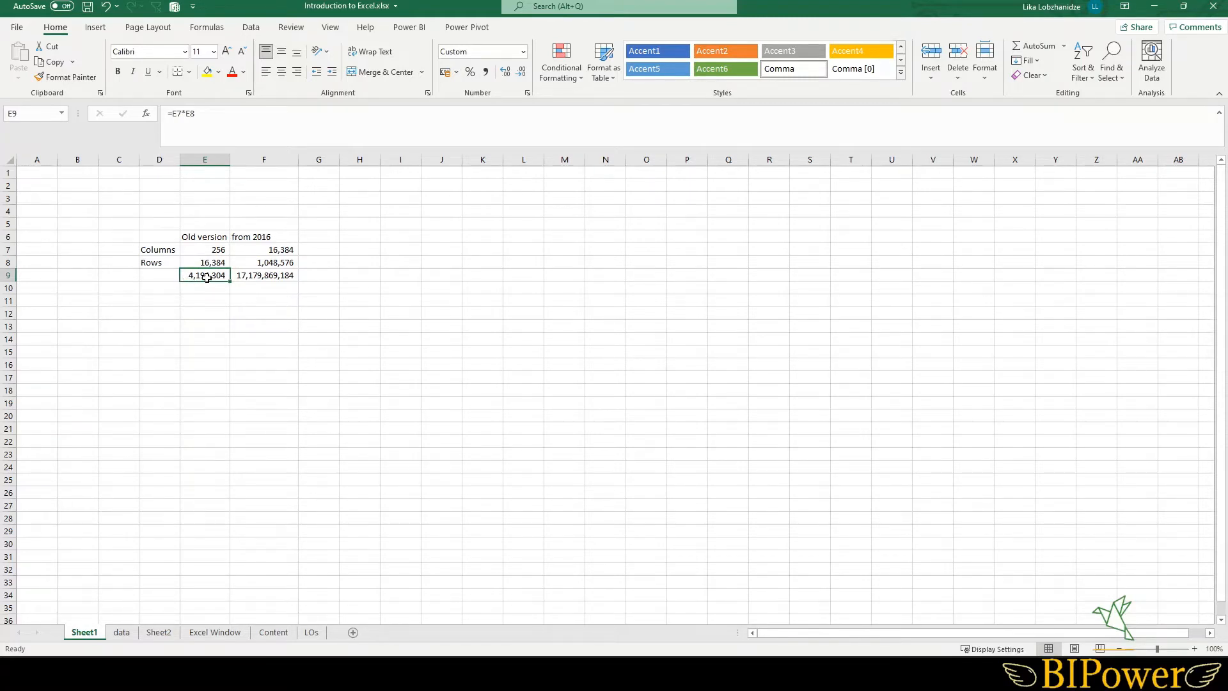
left_click(259, 275)
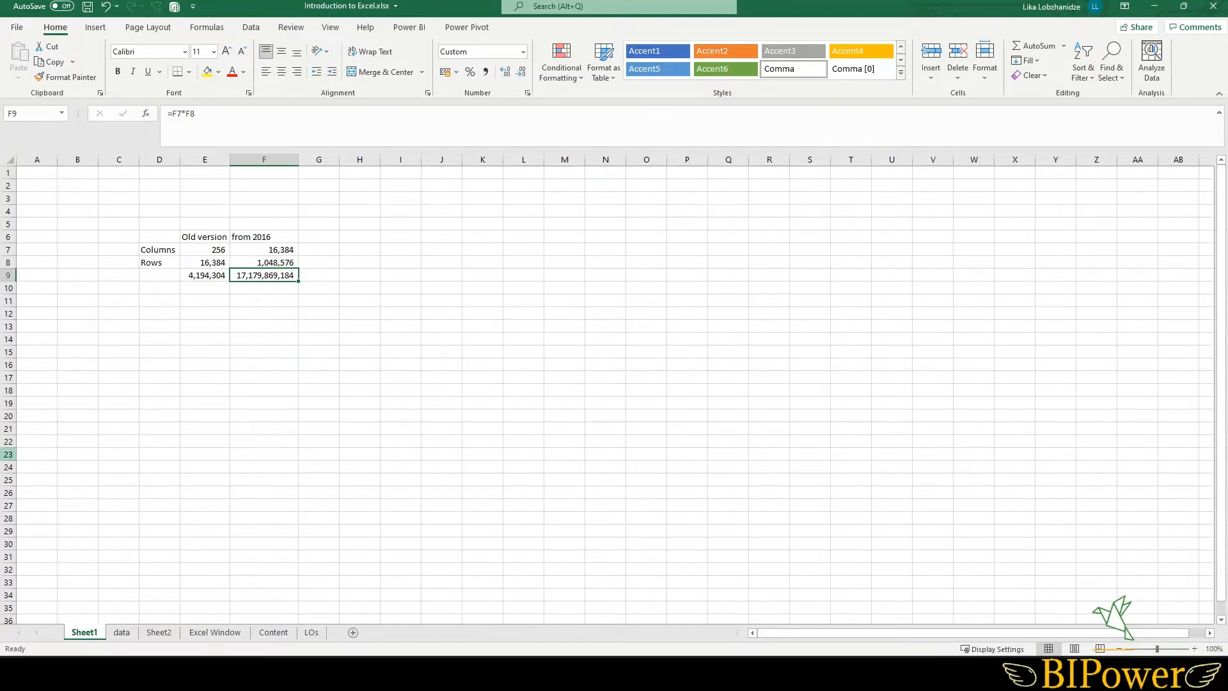
- Navigate between cells of Sheet1, moving up, left, and then right along row 17
key("Up")
key("Left")
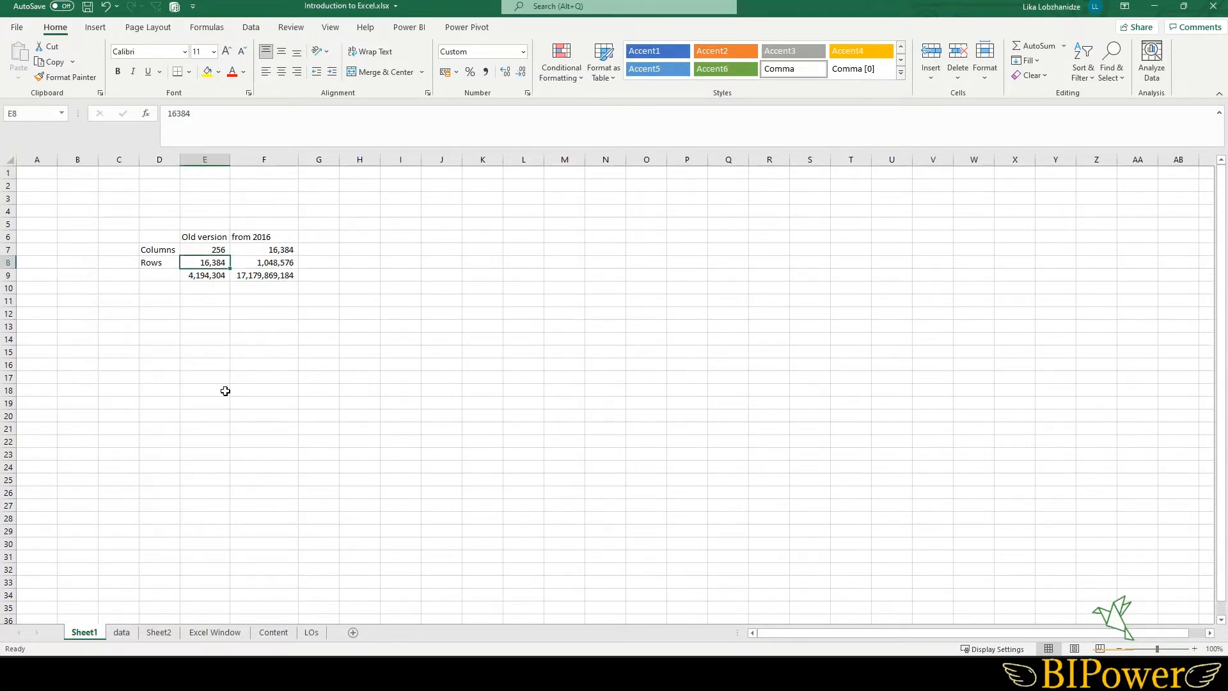
scroll(223, 390, "down", 3)
scroll(220, 392, "up", 3)
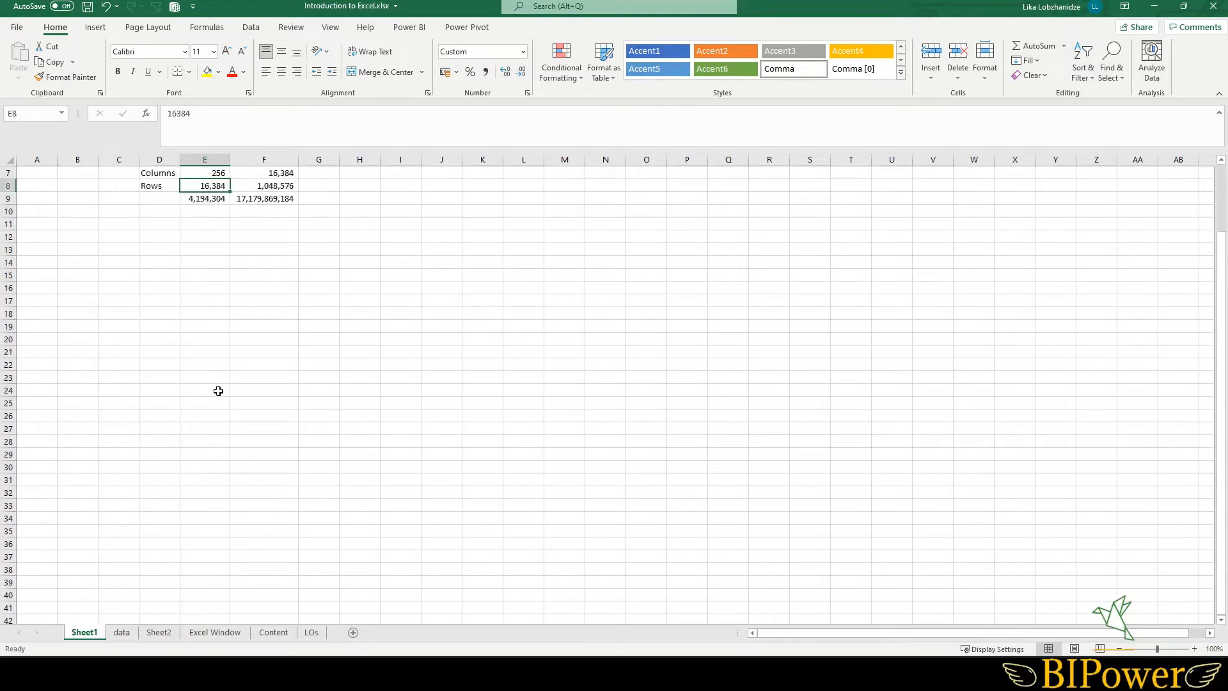
left_click(177, 378)
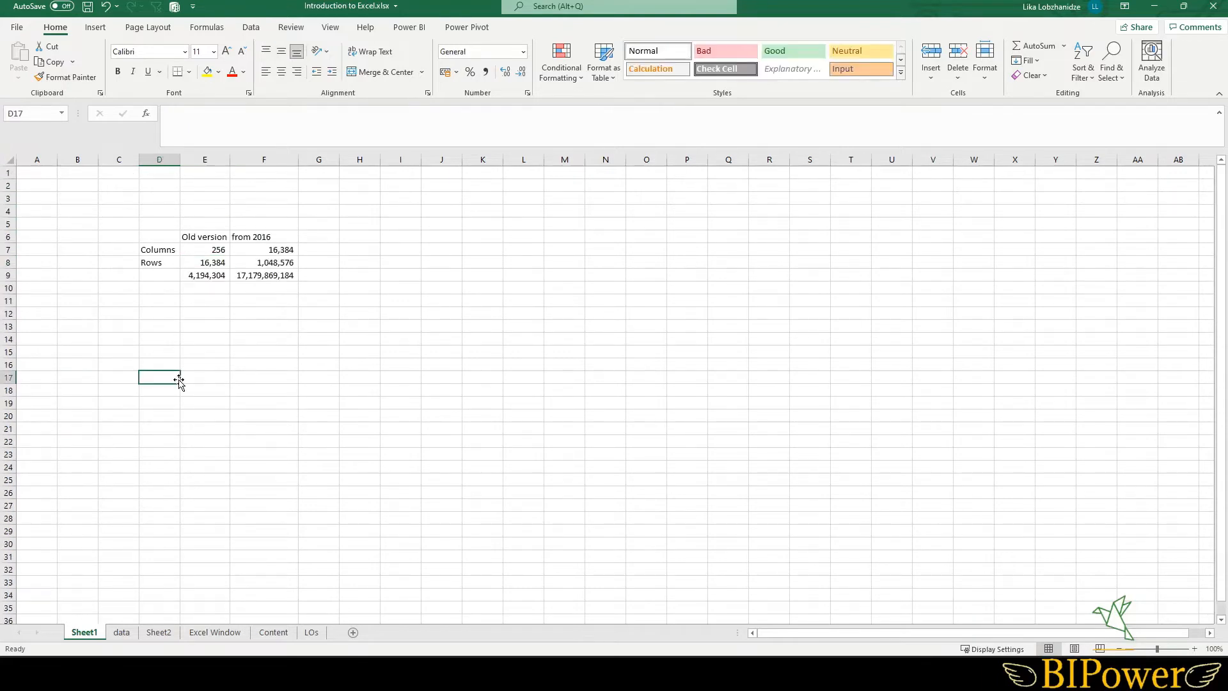
key("Right")
key("Right")
key("Right")
key("Right")
key("Right")
key("Right")
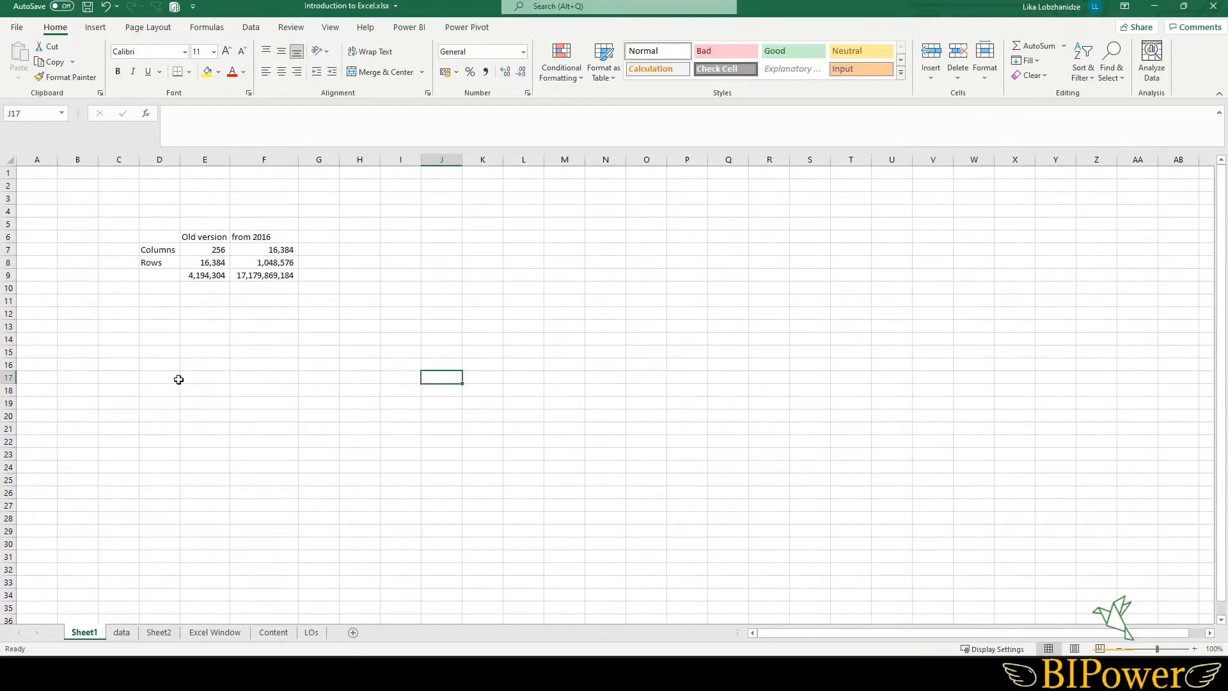
- Move three cells left and then three cells back right along row 17
key("Left")
key("Left")
key("Left")
key("Left")
key("Left")
key("Left")
key("Left")
key("Left")
key("Left")
key("Right")
key("Right")
key("Right")
key("Right")
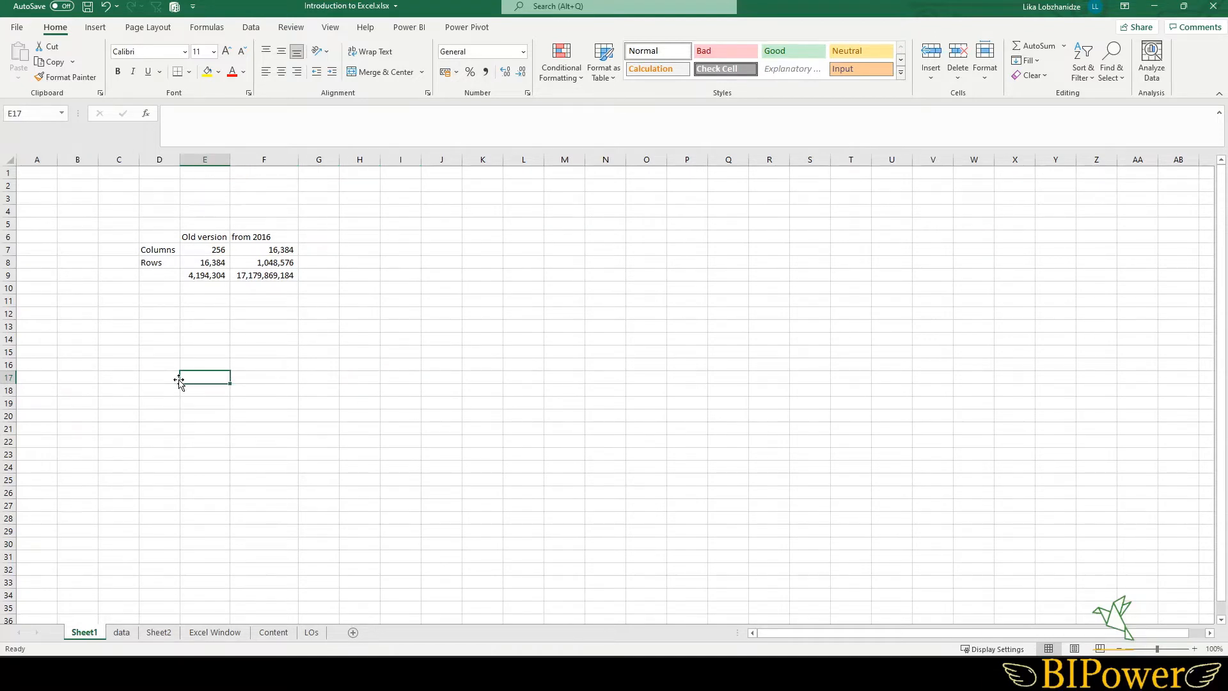
- Open cells E7 and E8 for in-cell editing, confirm each, then select cell E18
left_click(197, 250)
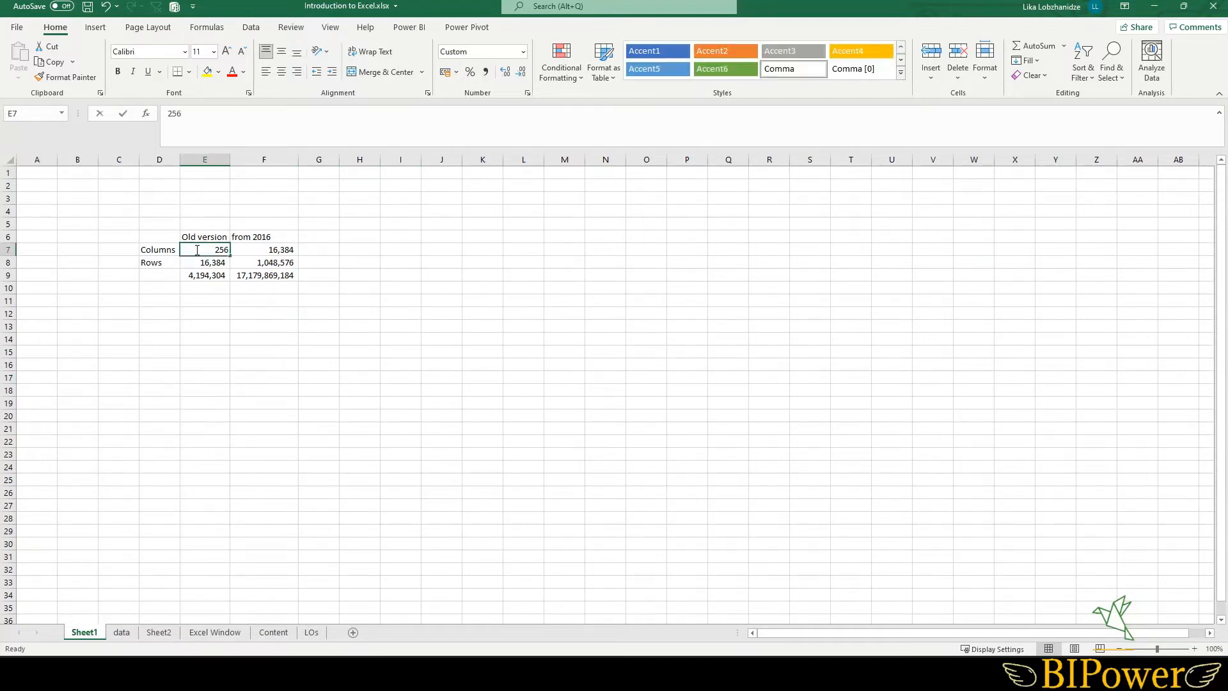
double_click(197, 250)
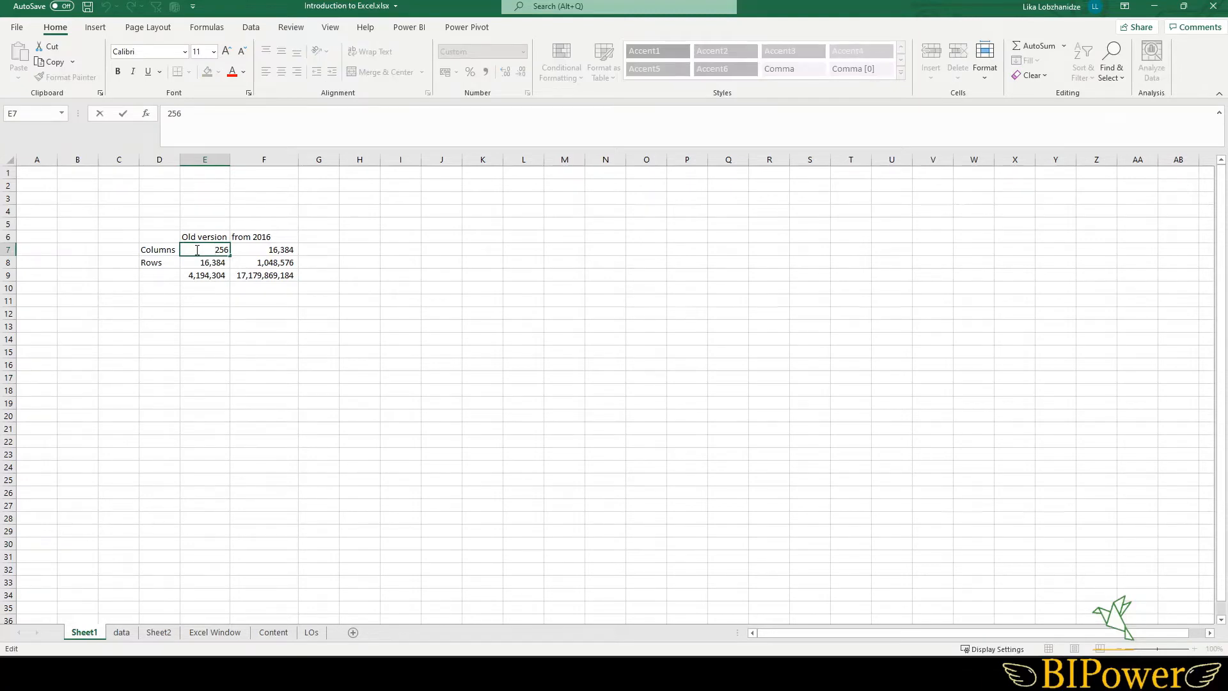
key("Return")
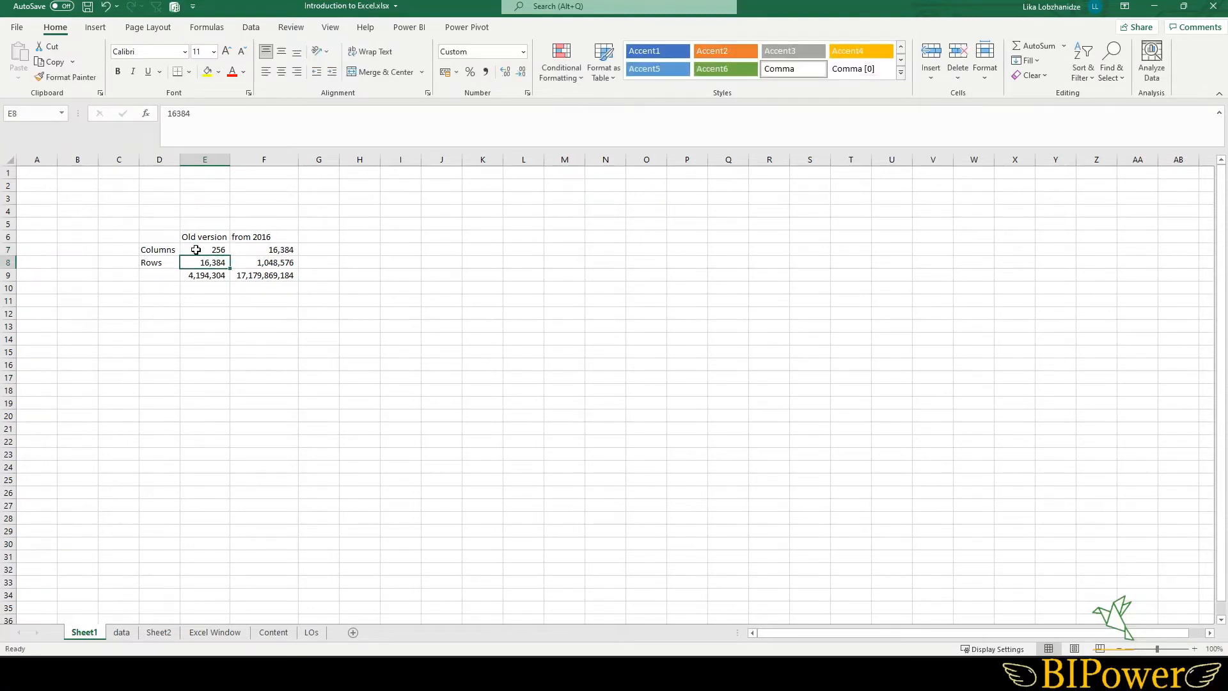
key("F2")
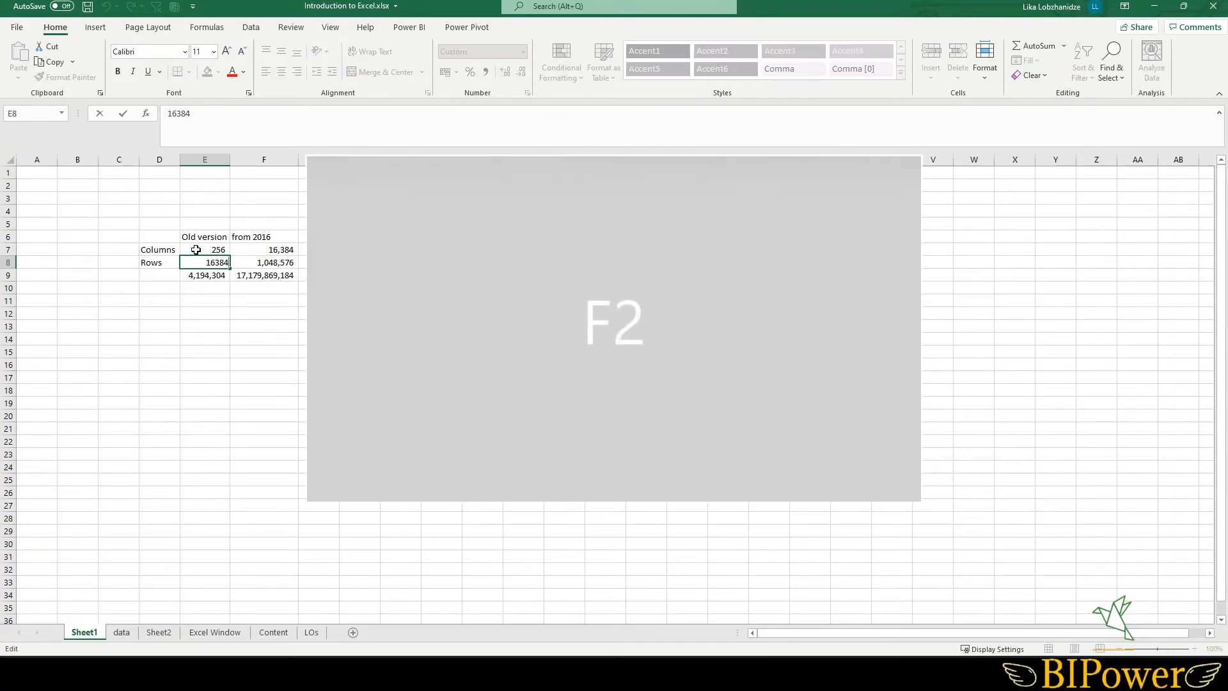
key("Return")
left_click(218, 388)
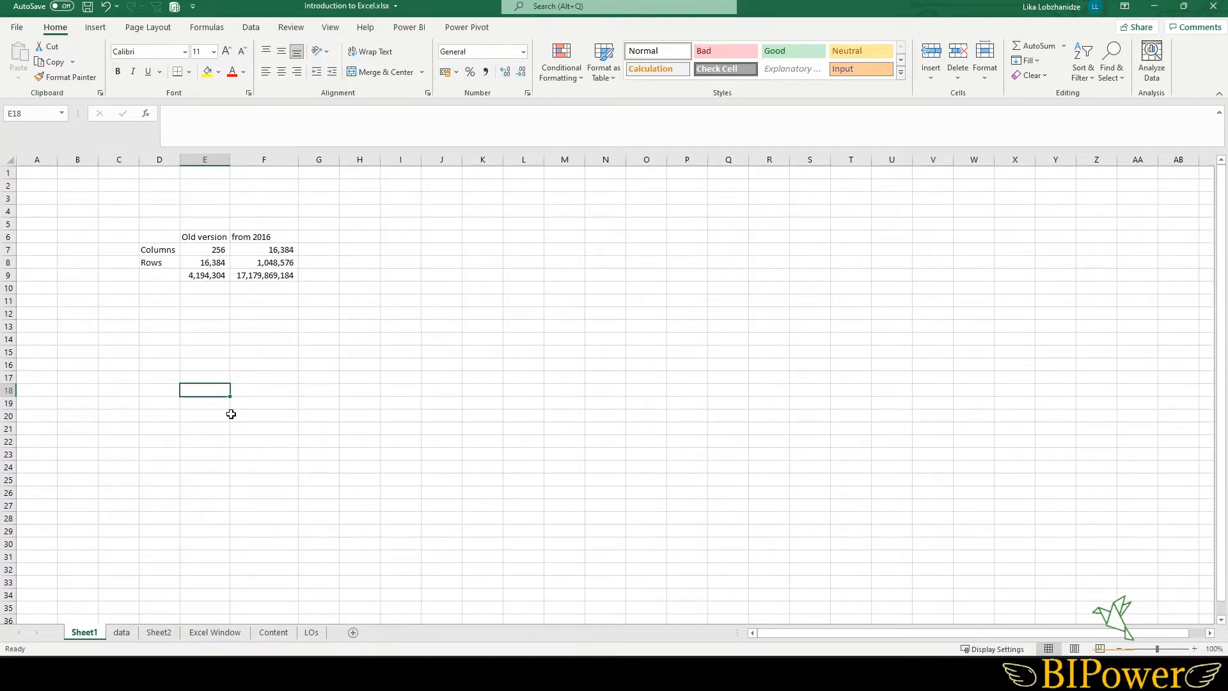
- Switch to the data sheet, step to Sheet2 and back, and select cell C27
left_click(122, 631)
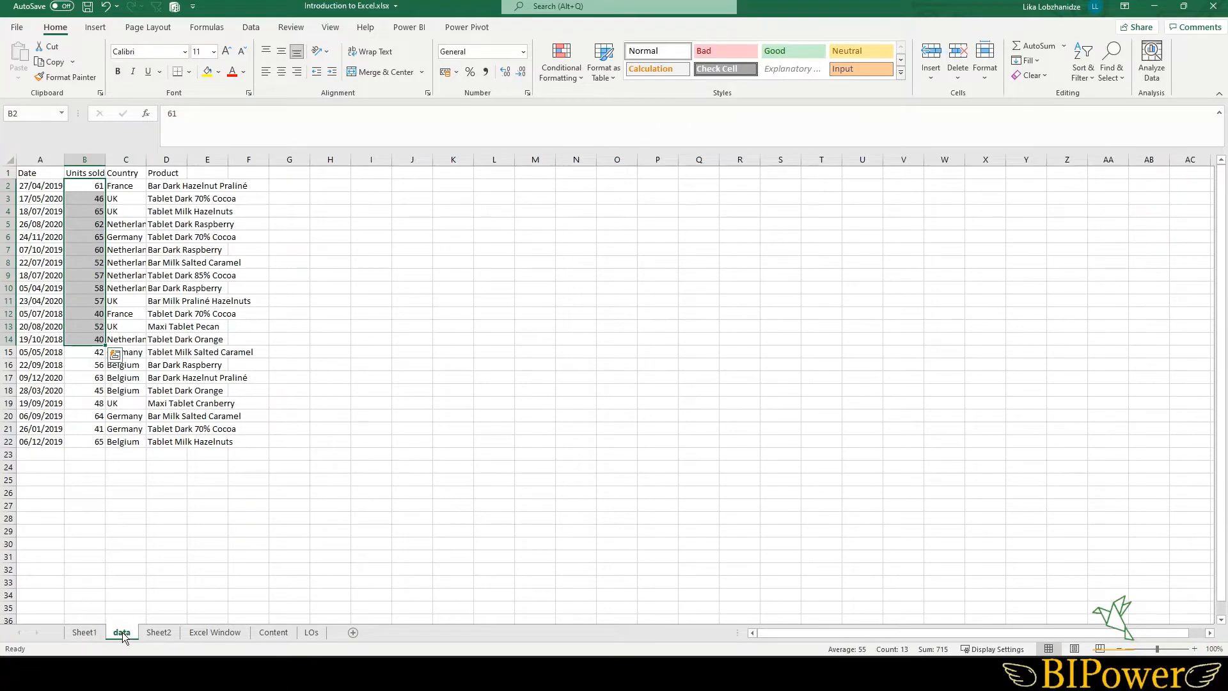
key("ctrl+Page_Down")
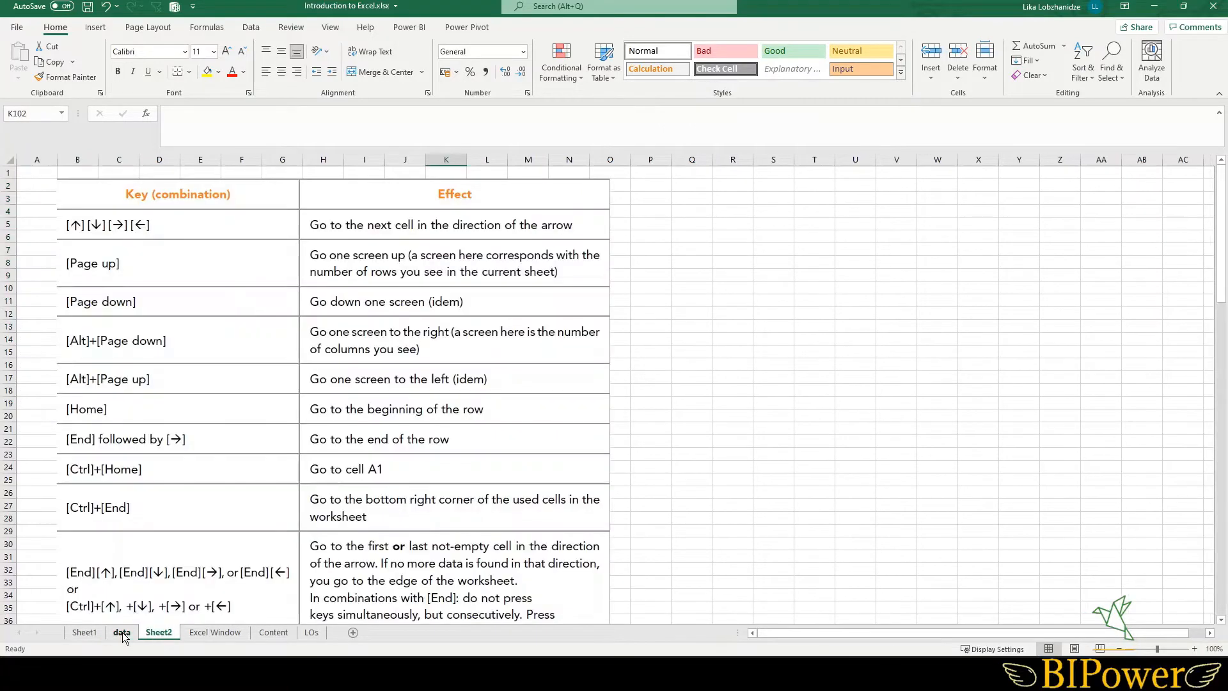
key("ctrl+Page_Up")
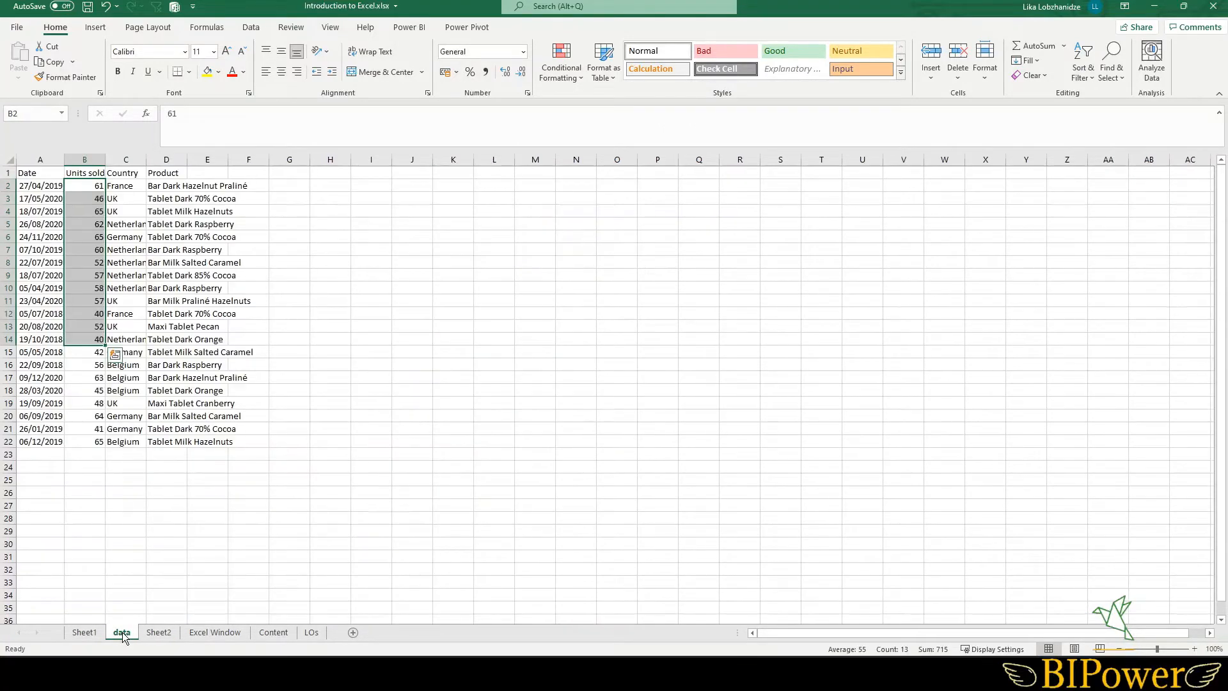
left_click(138, 506)
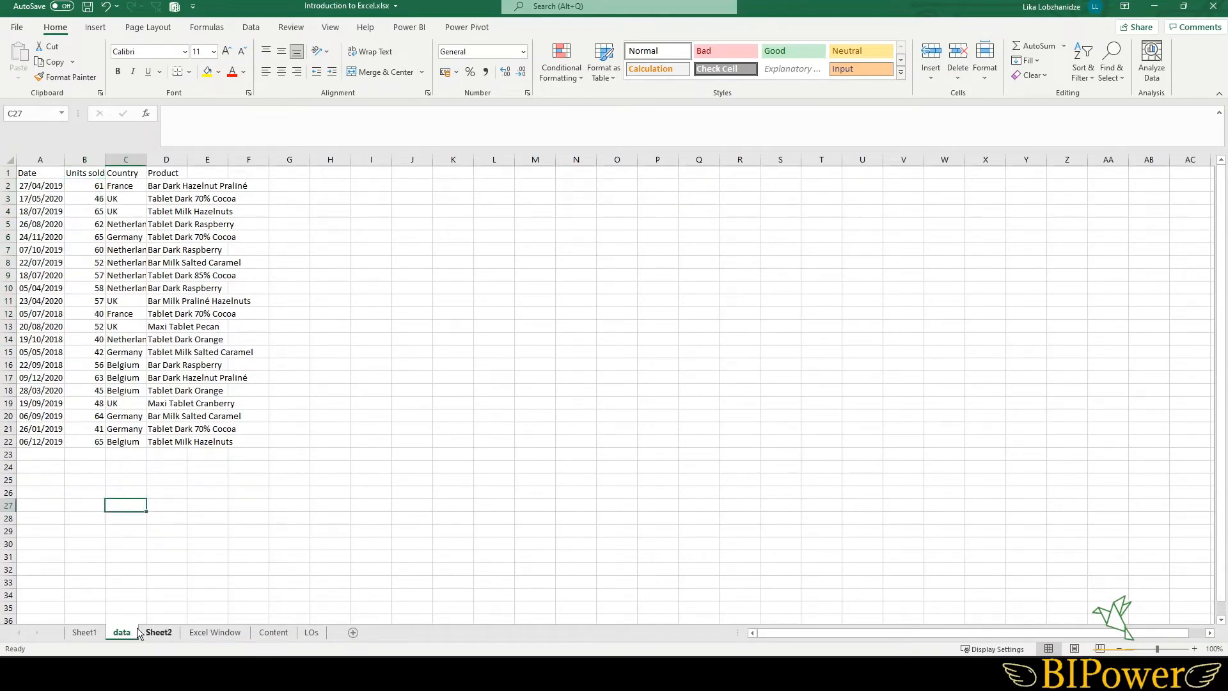
- Activate Sheet1 from the list of all sheets
right_click(31, 631)
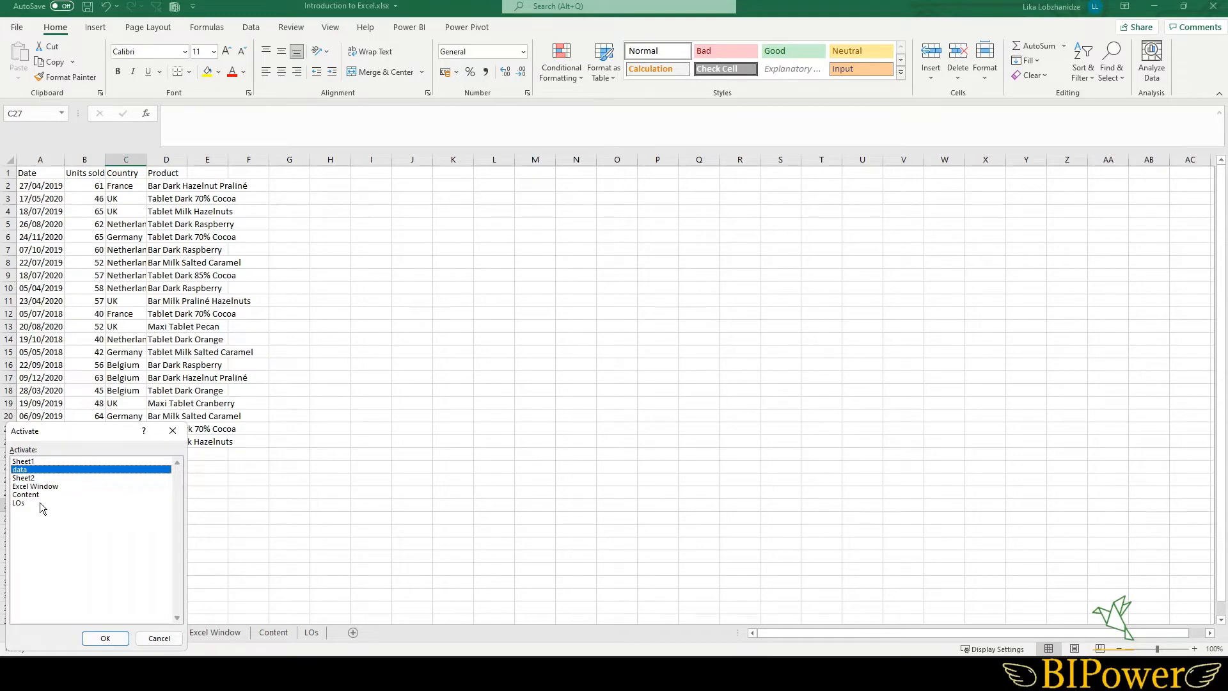
double_click(23, 461)
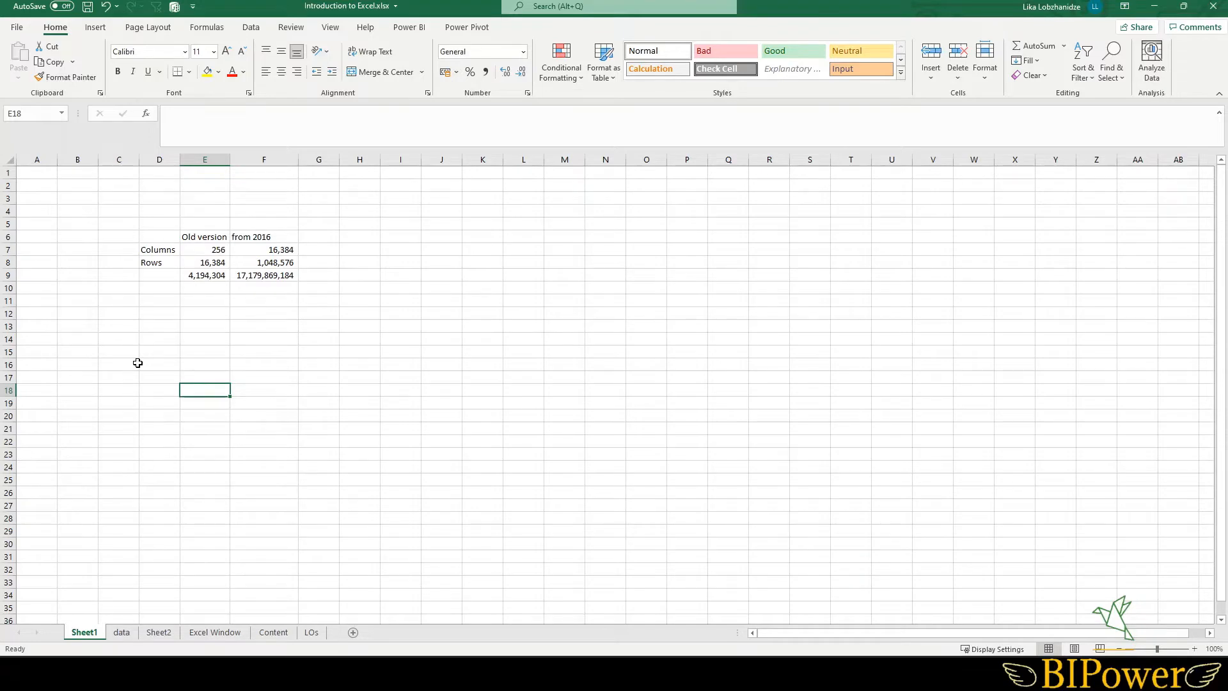
- Select the data and Sheet2 sheets together and hide them
left_click(114, 633)
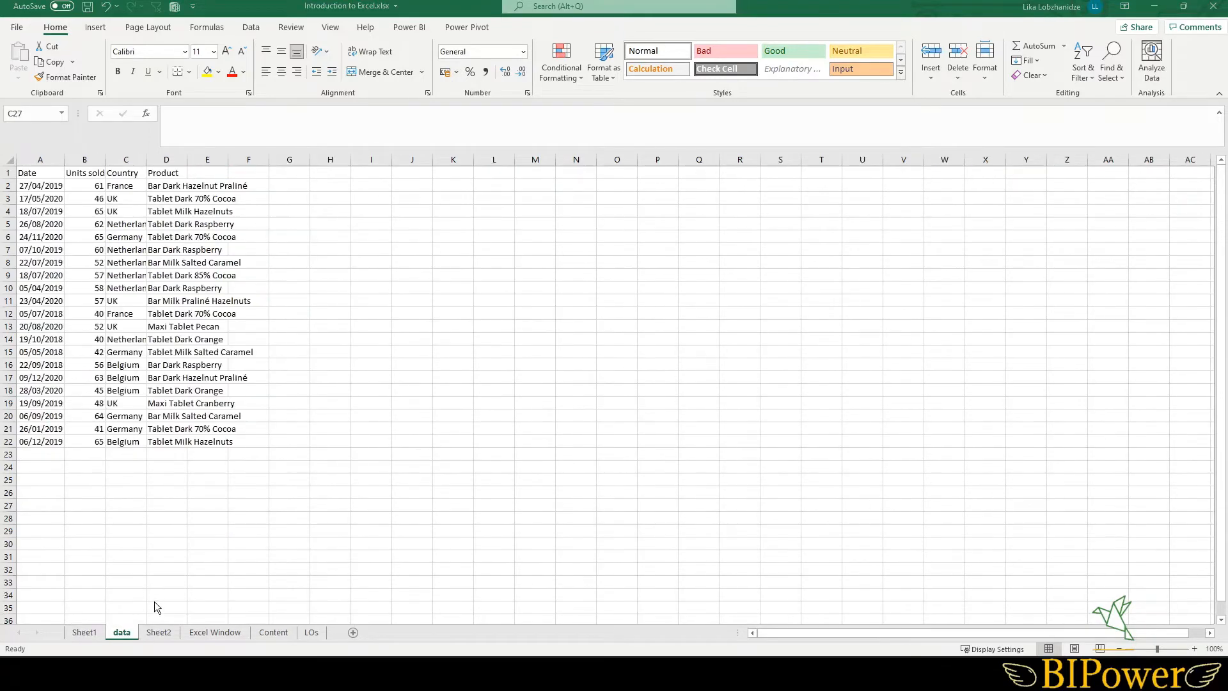
left_click(157, 633, "ctrl")
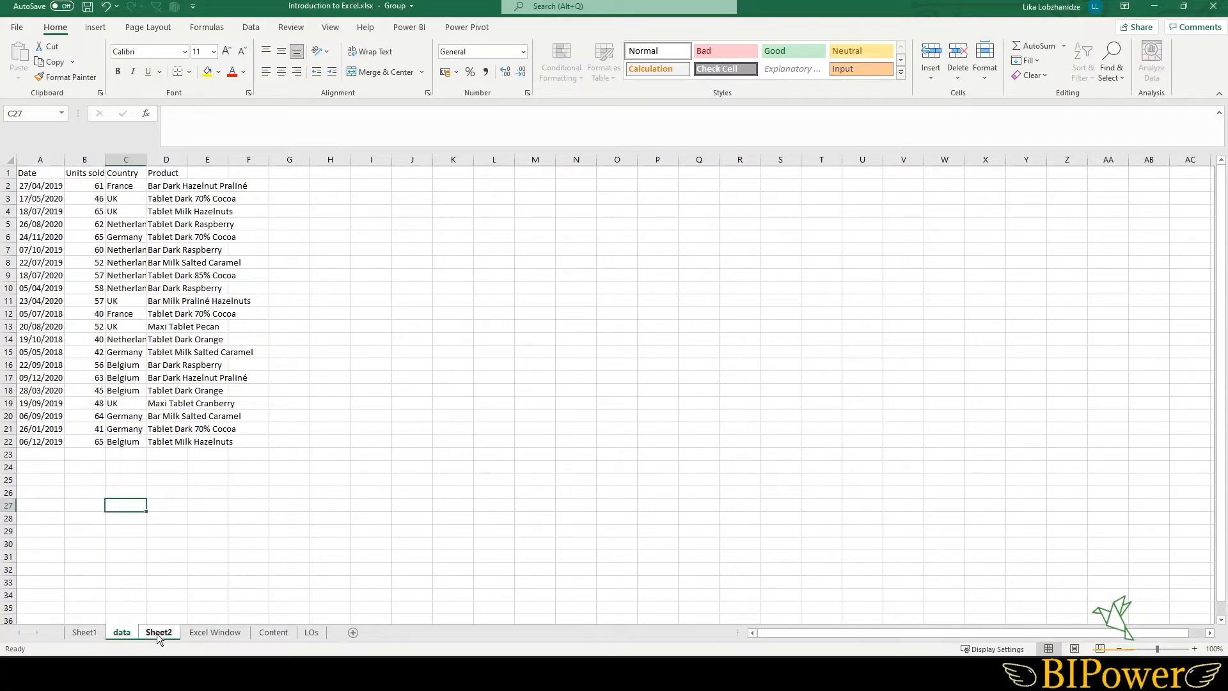
right_click(156, 633)
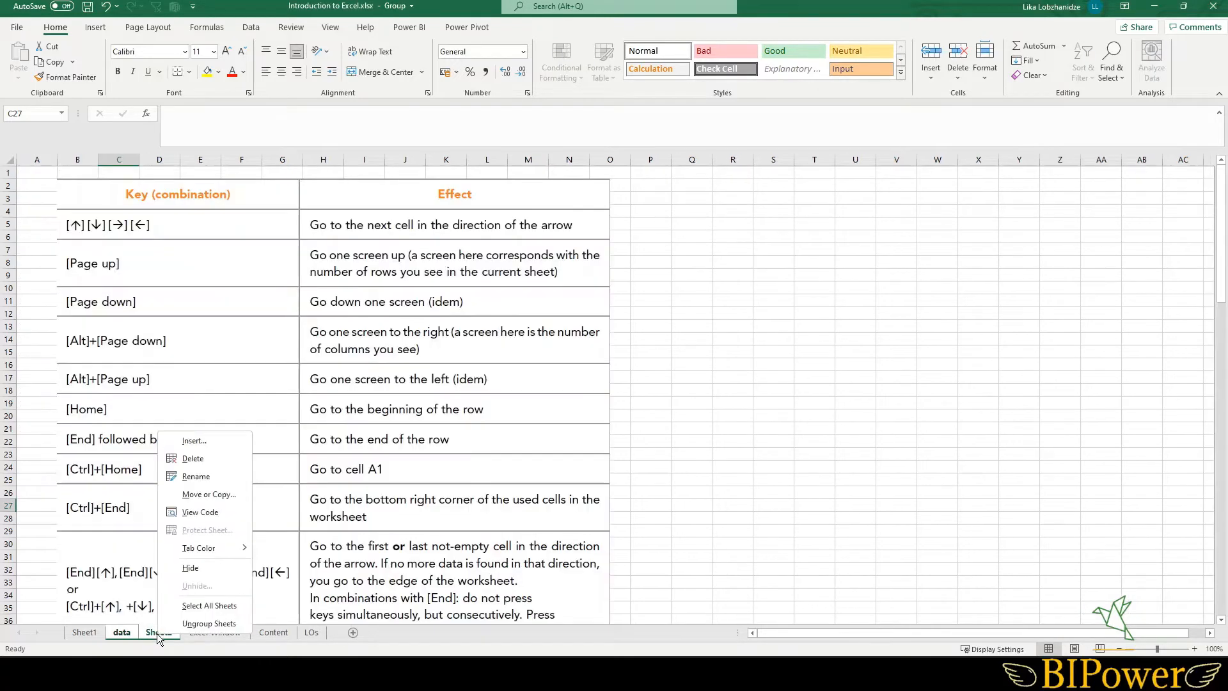
left_click(214, 569)
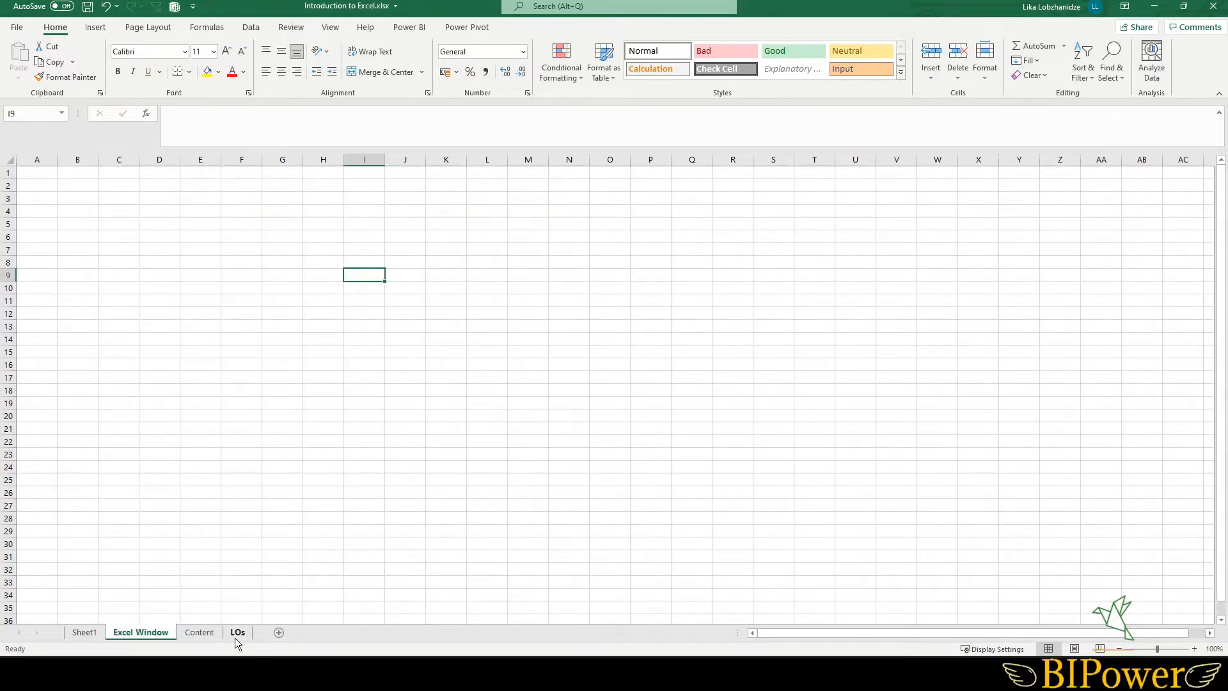
- Unhide both the data and Sheet2 sheets
right_click(143, 630)
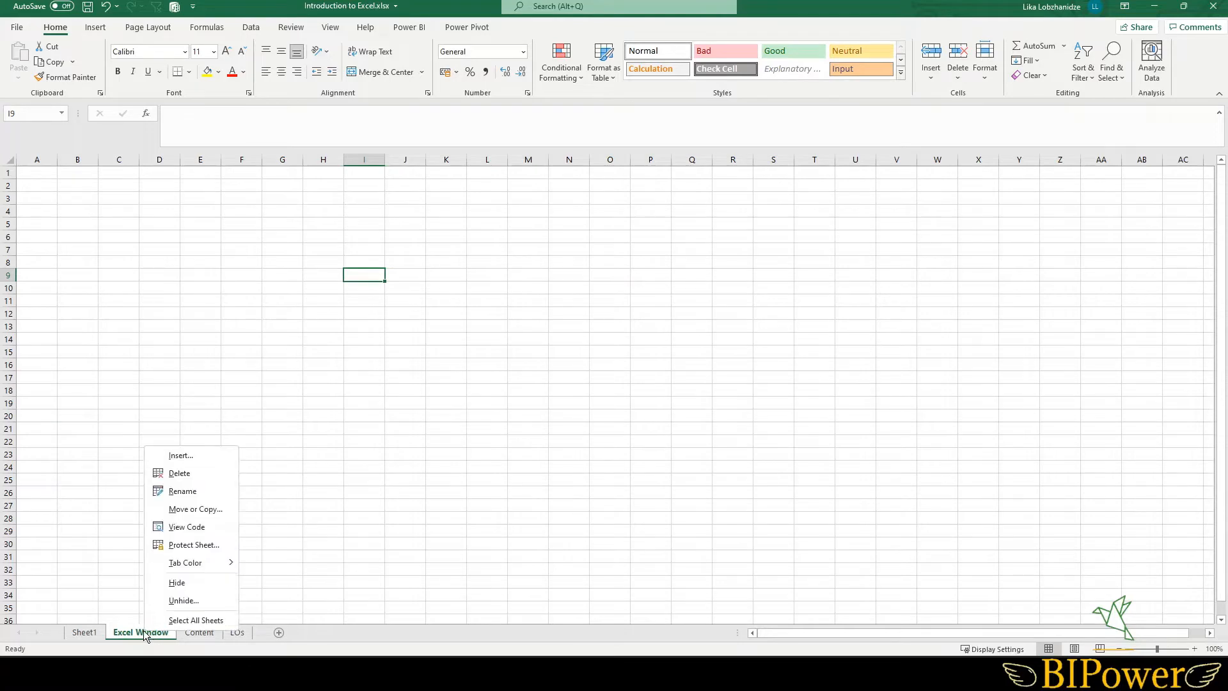
left_click(195, 601)
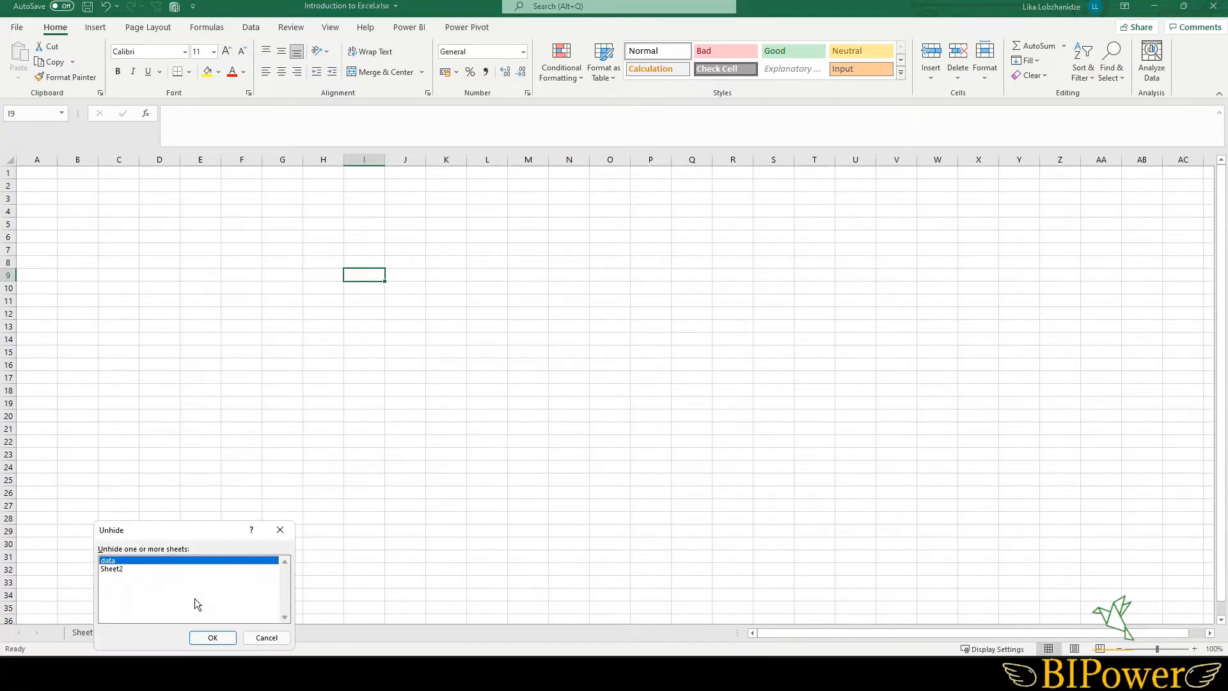
left_click(114, 569, "ctrl")
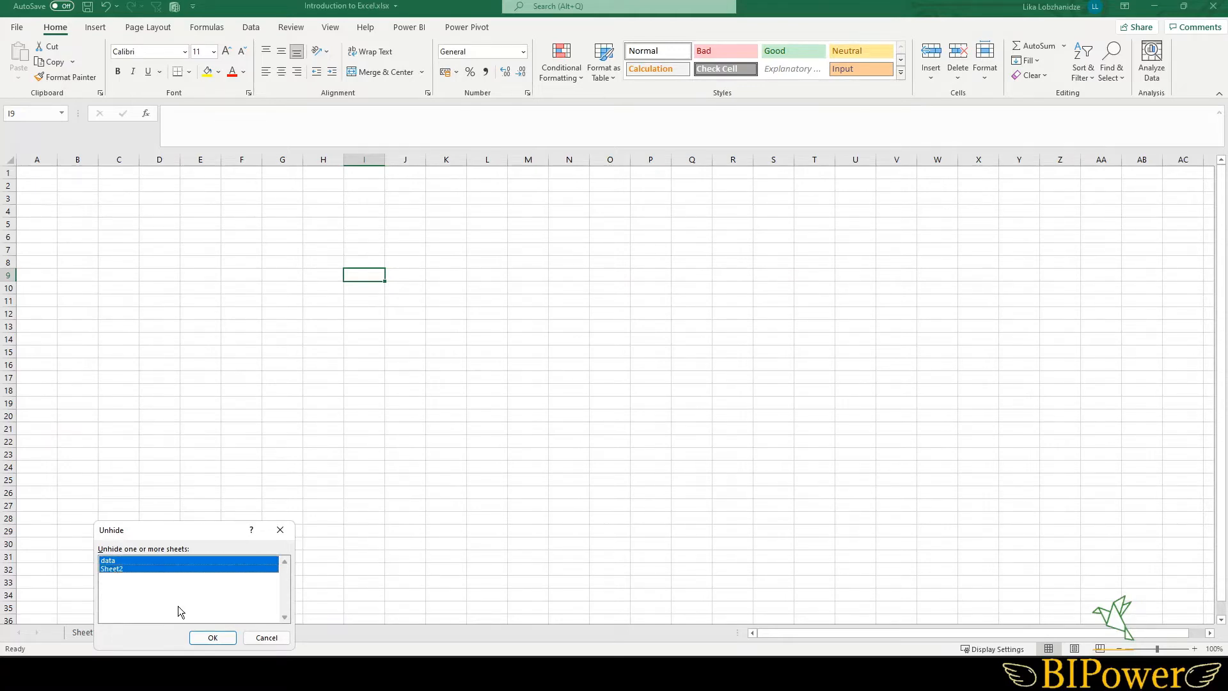
left_click(222, 638)
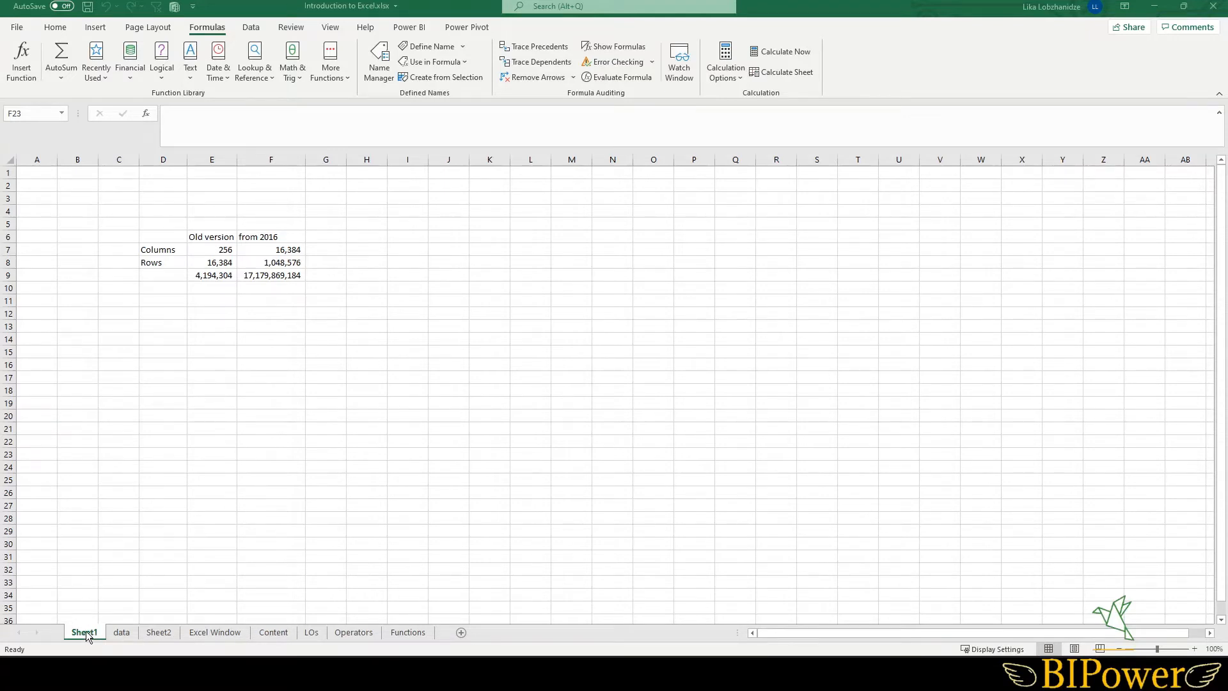
- Duplicate Sheet1 by dragging its tab after the data sheet, then delete the duplicate
left_click(89, 634)
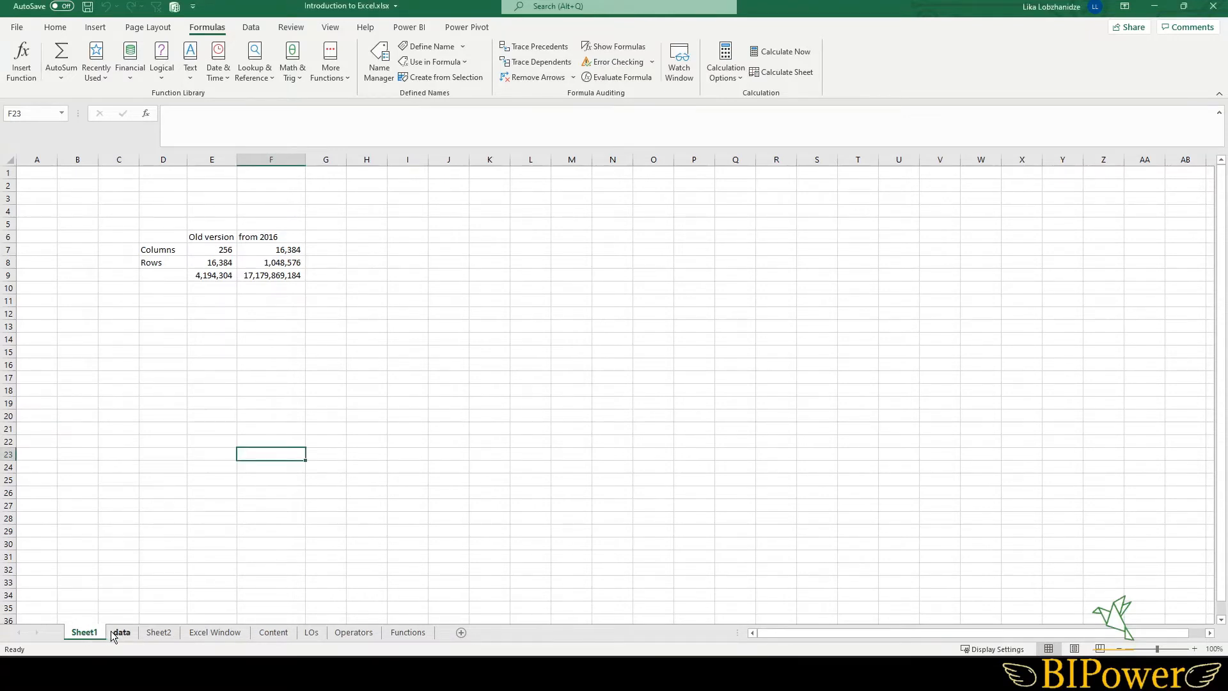
left_click_drag(90, 635, 146, 636)
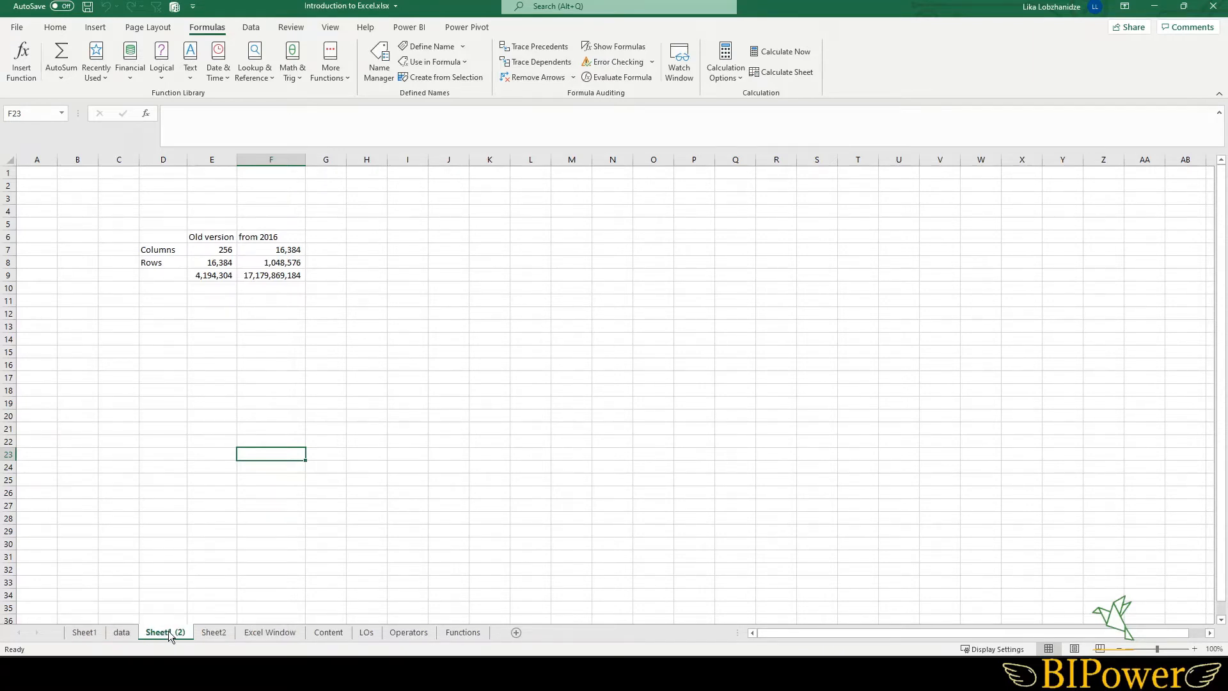
right_click(170, 633)
left_click(218, 479)
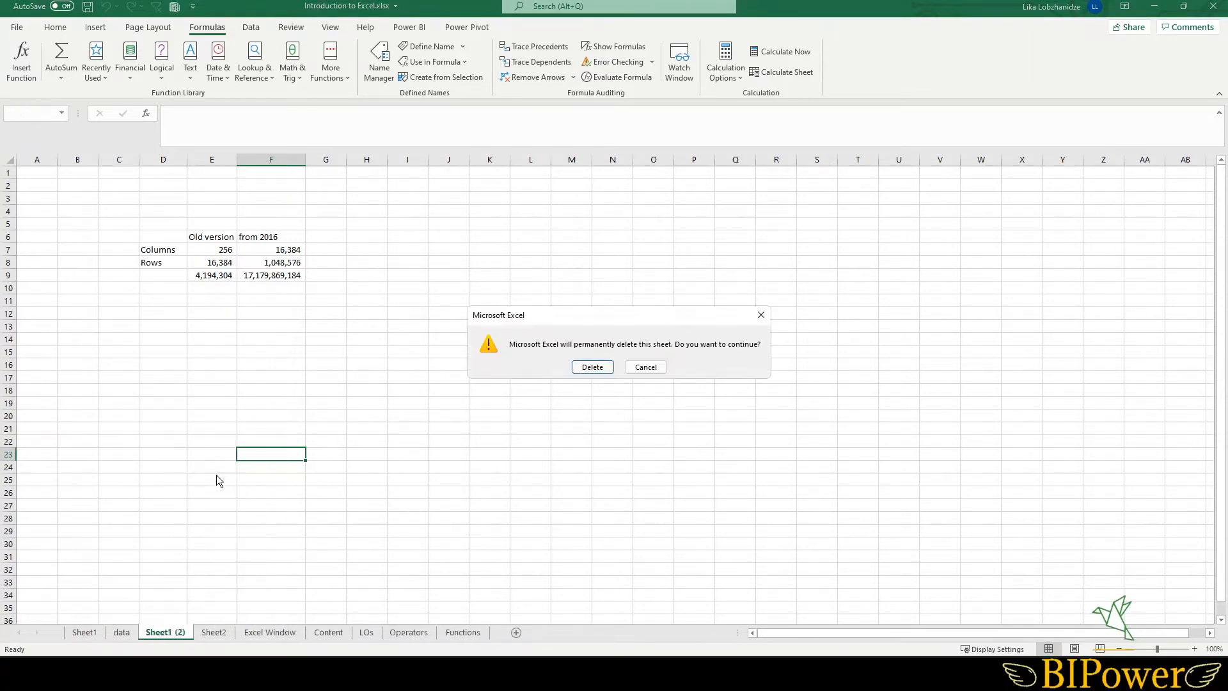
left_click(592, 367)
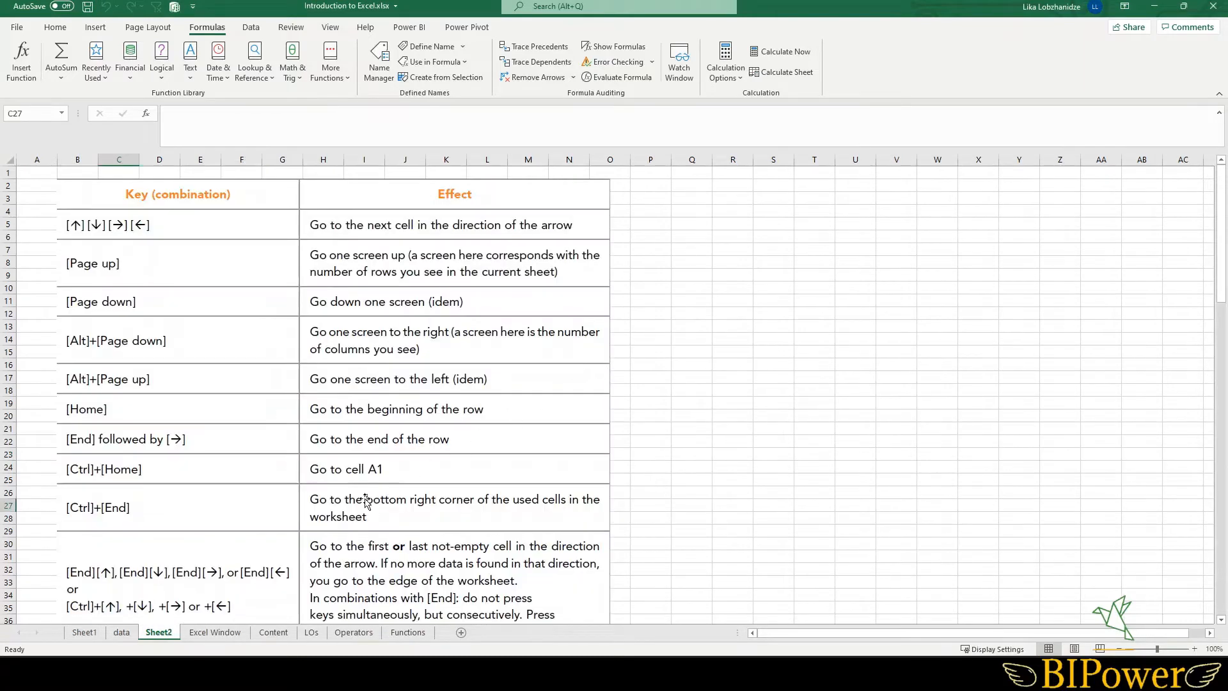
- Copy Sheet1 into a new workbook using Move or Copy with Create a copy checked
left_click(82, 634)
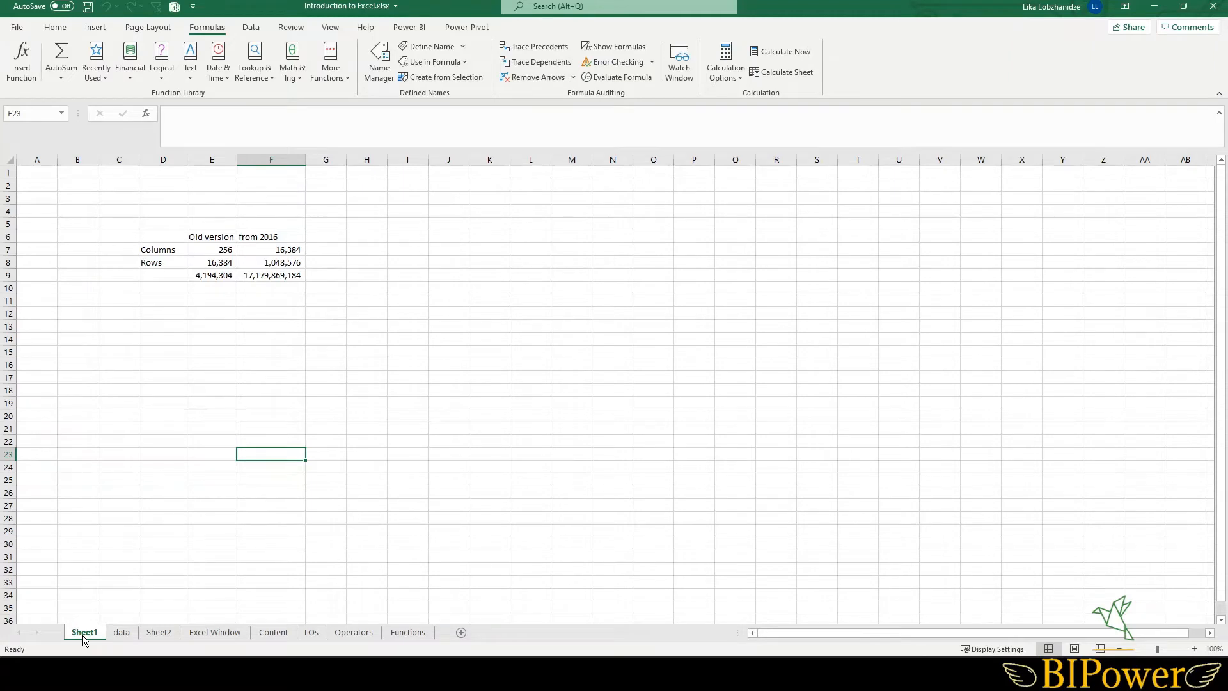
right_click(83, 631)
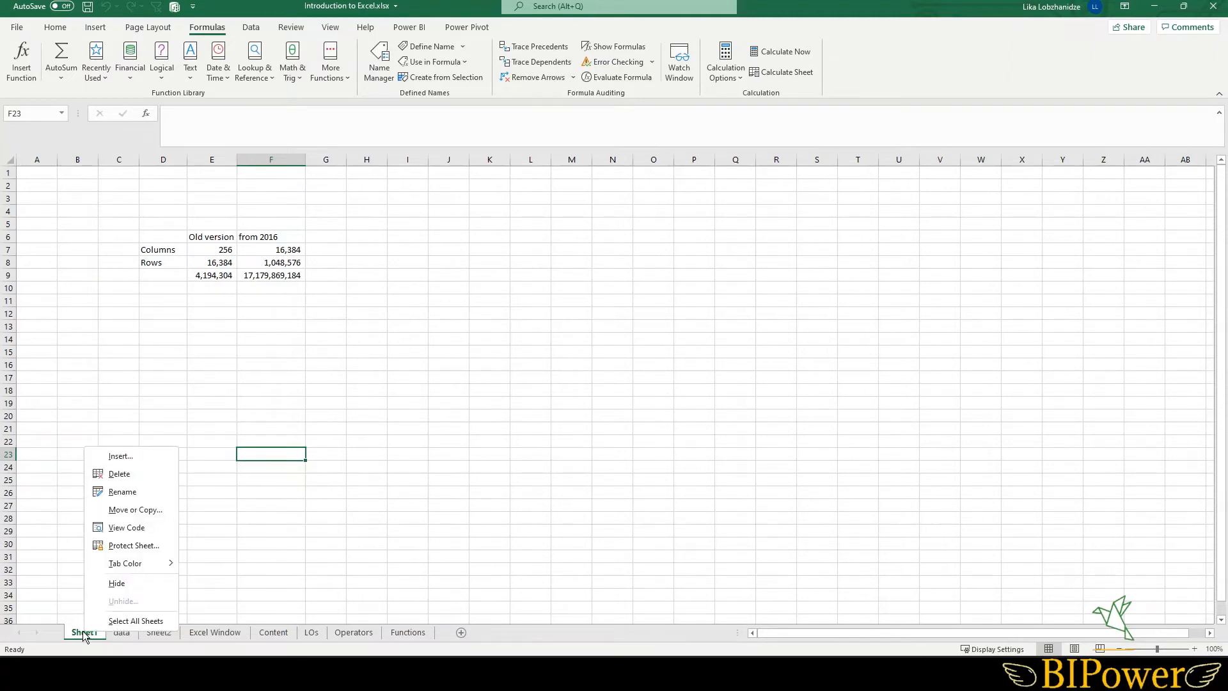
left_click(131, 510)
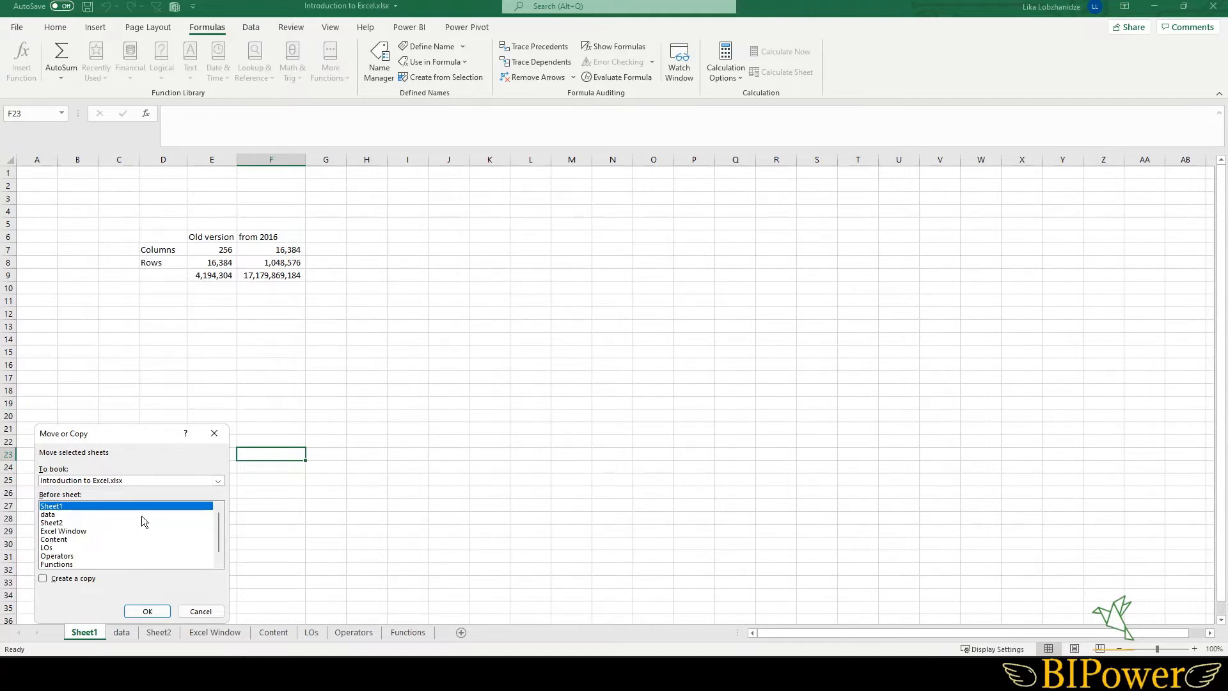
left_click(218, 480)
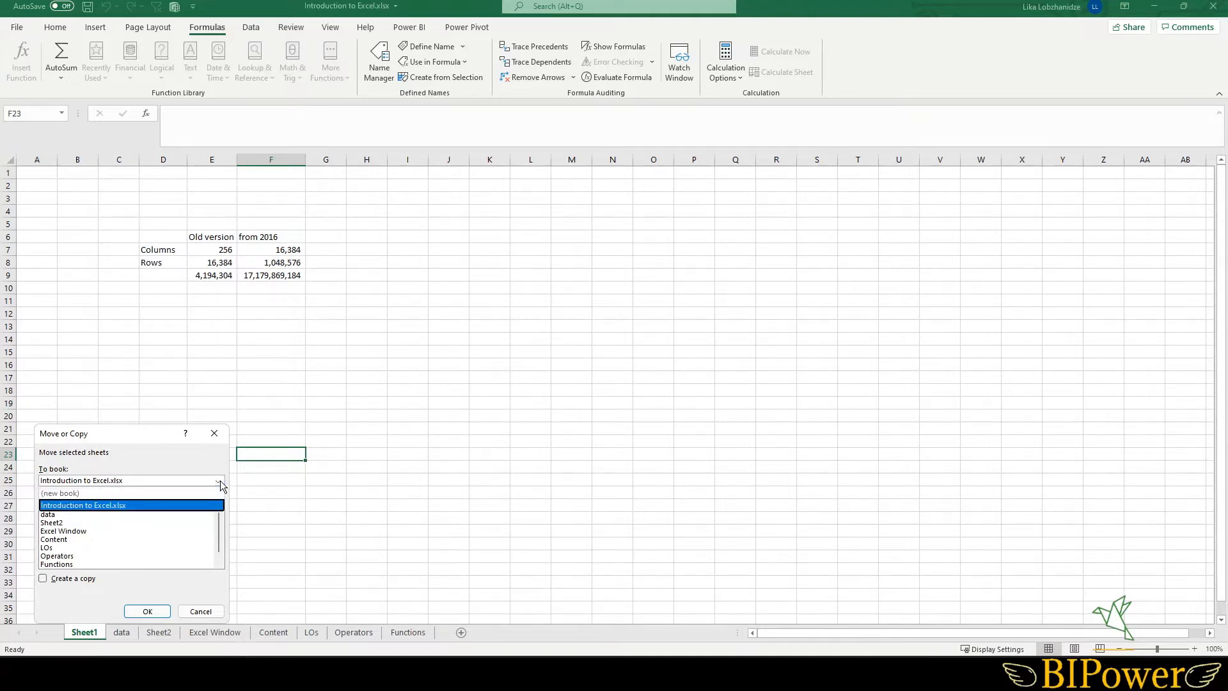
left_click(71, 493)
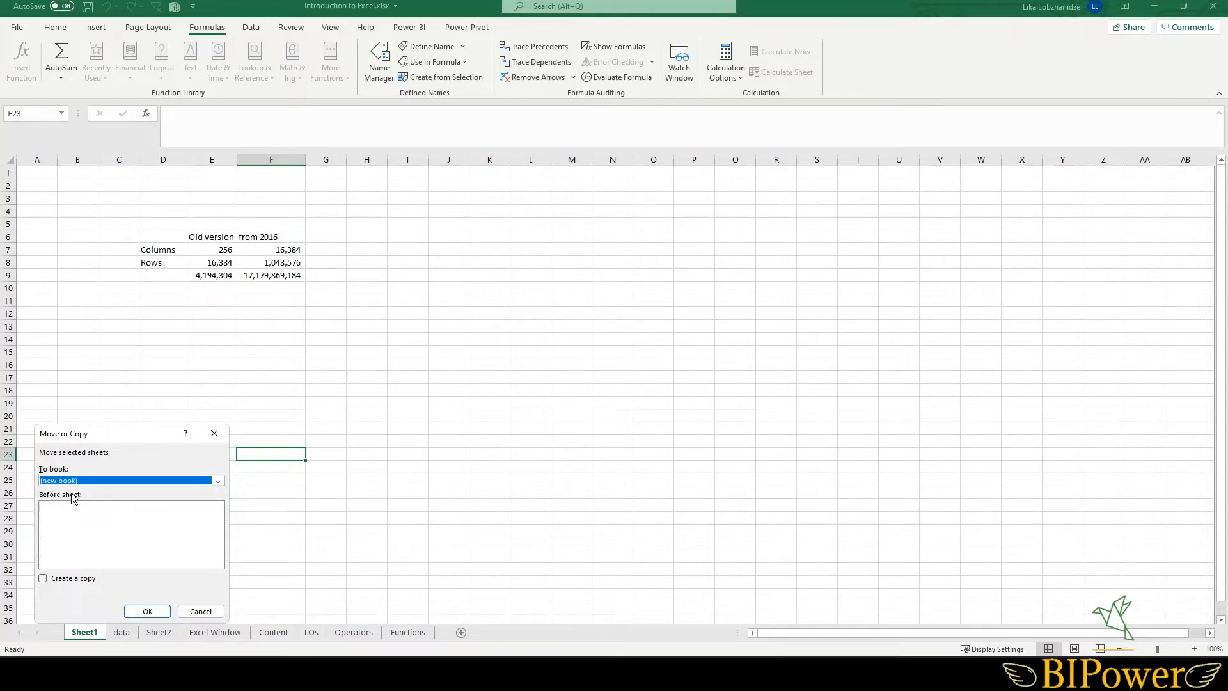
left_click(43, 580)
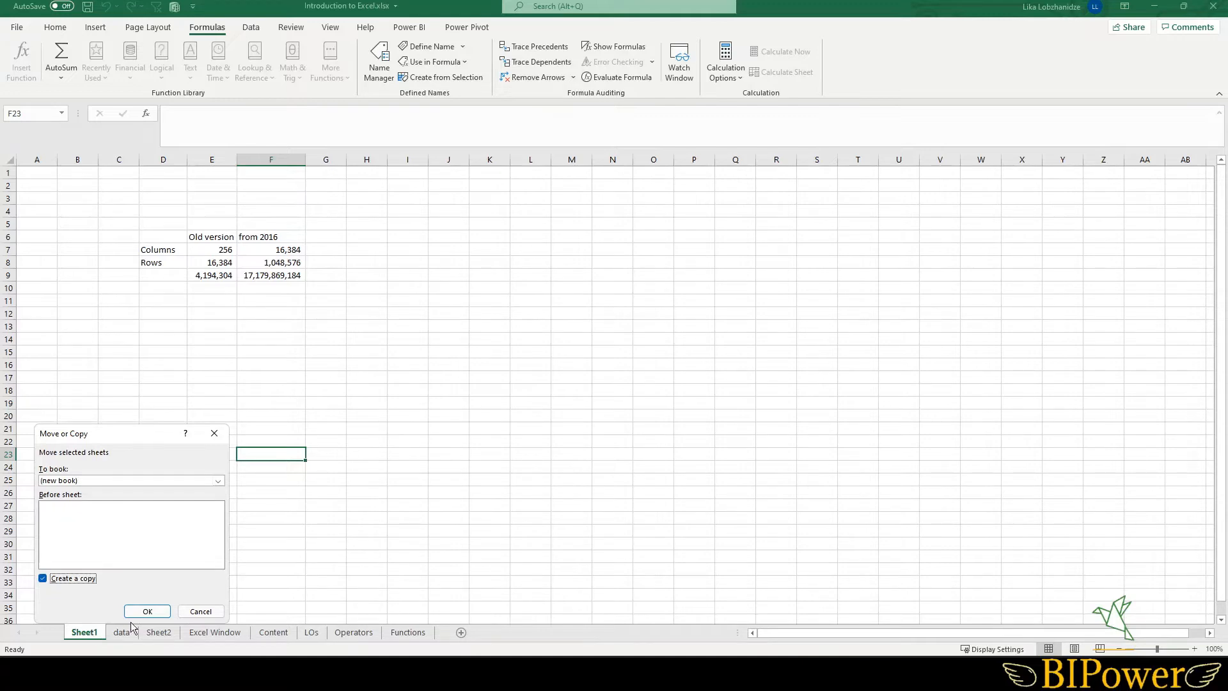
left_click(160, 613)
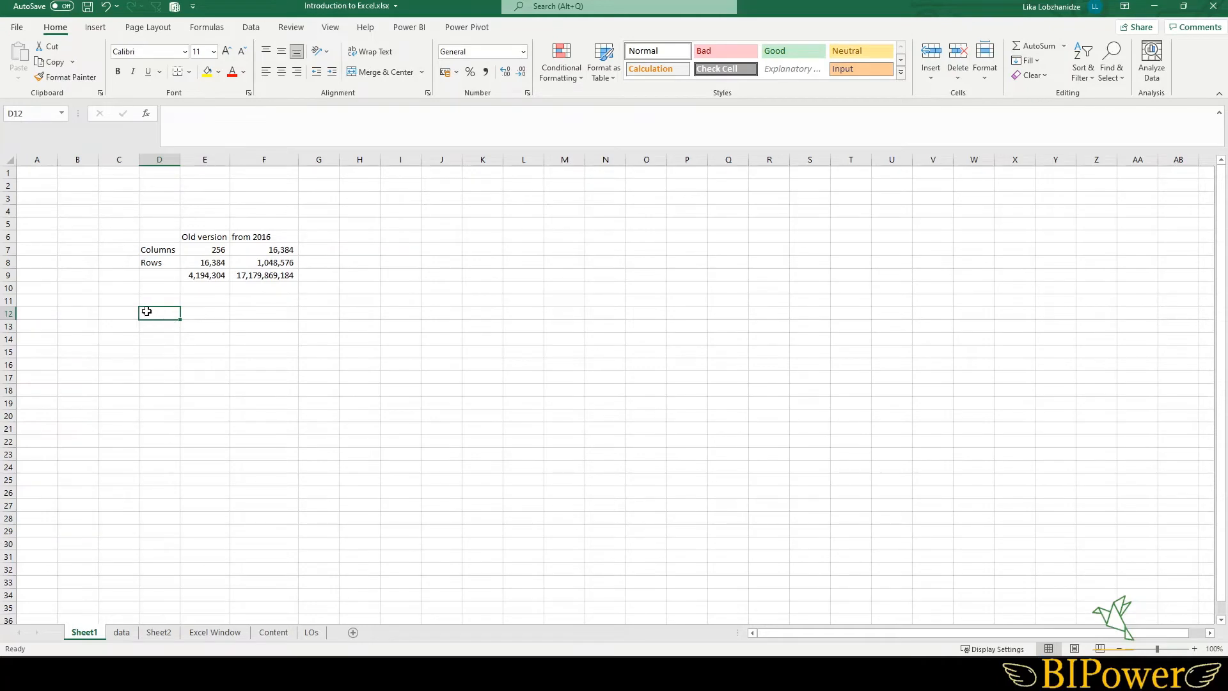
- Enter the label data in cell D12
type("data")
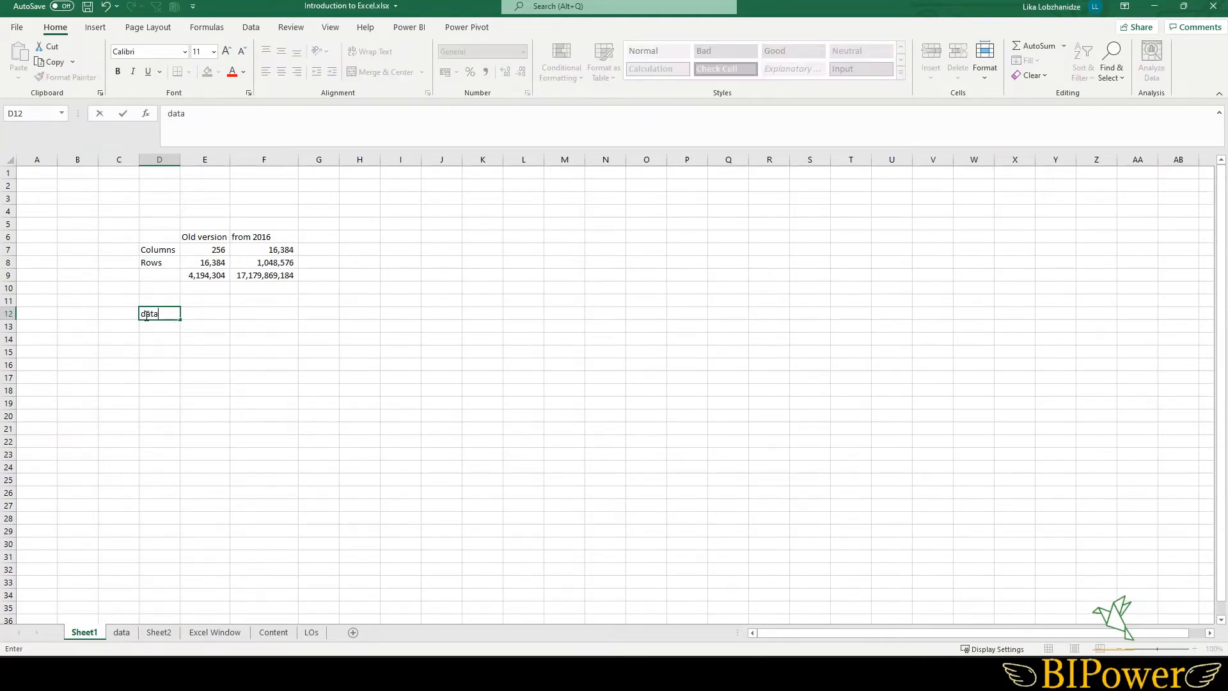
key("Return")
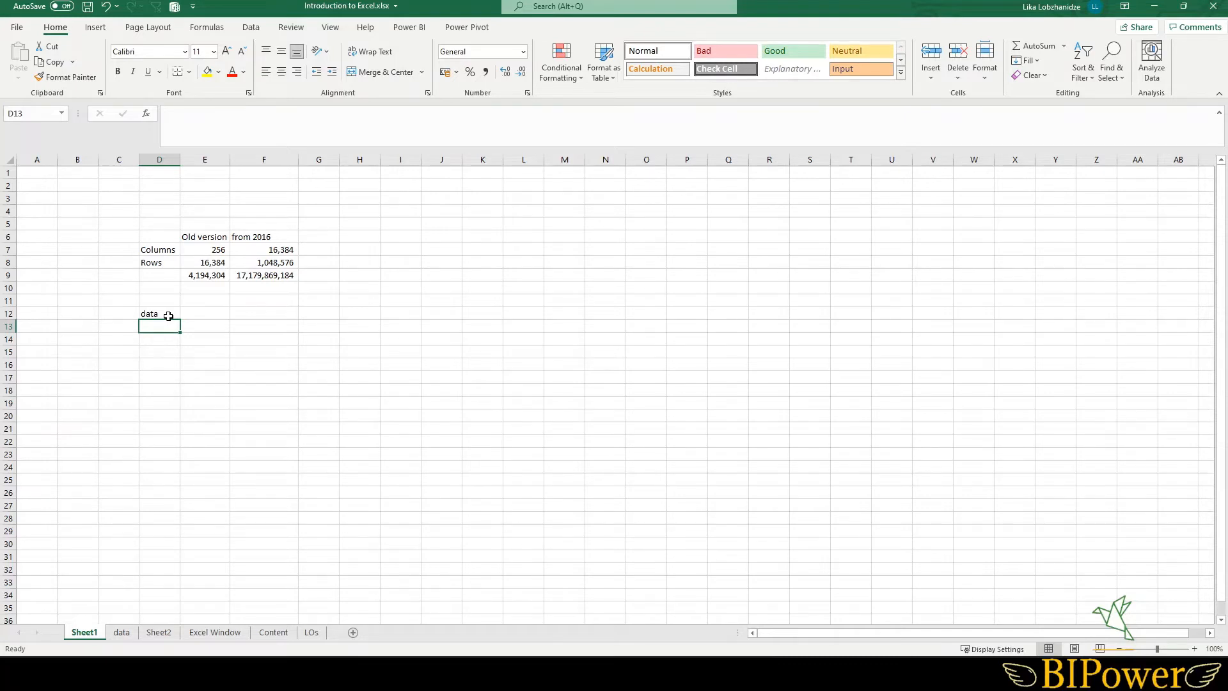
left_click(168, 316)
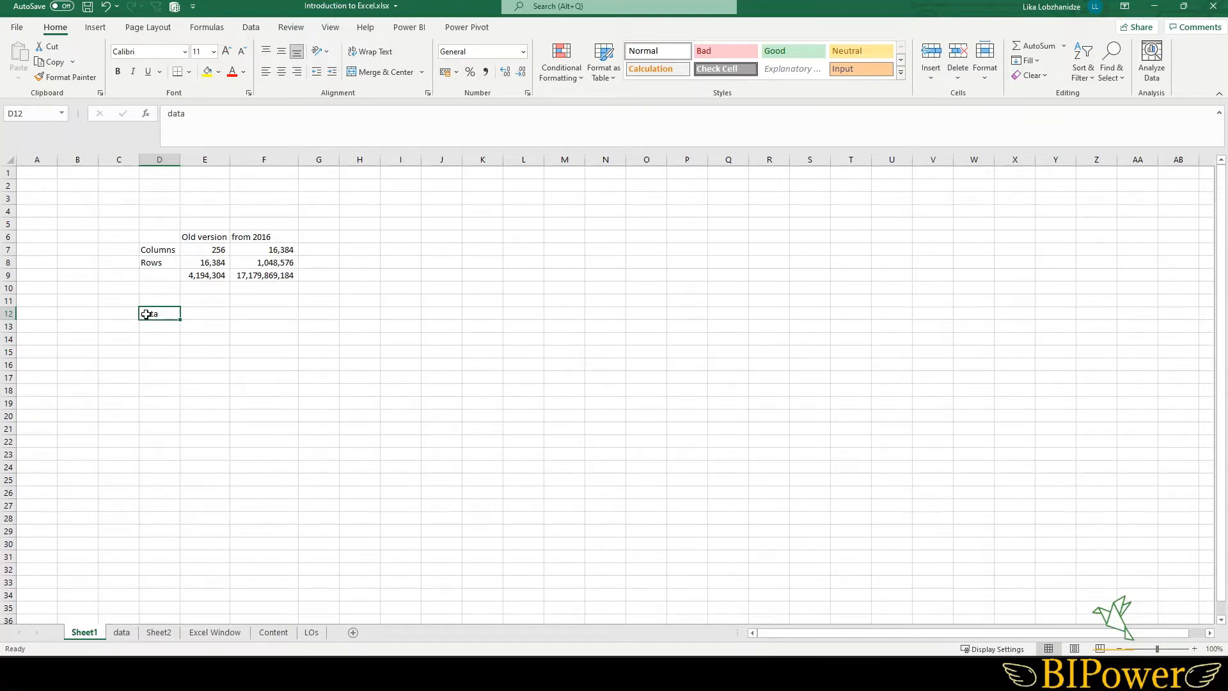
- Enter the value 55 in cell E12
left_click(203, 314)
type("55")
key("Return")
left_click(203, 315)
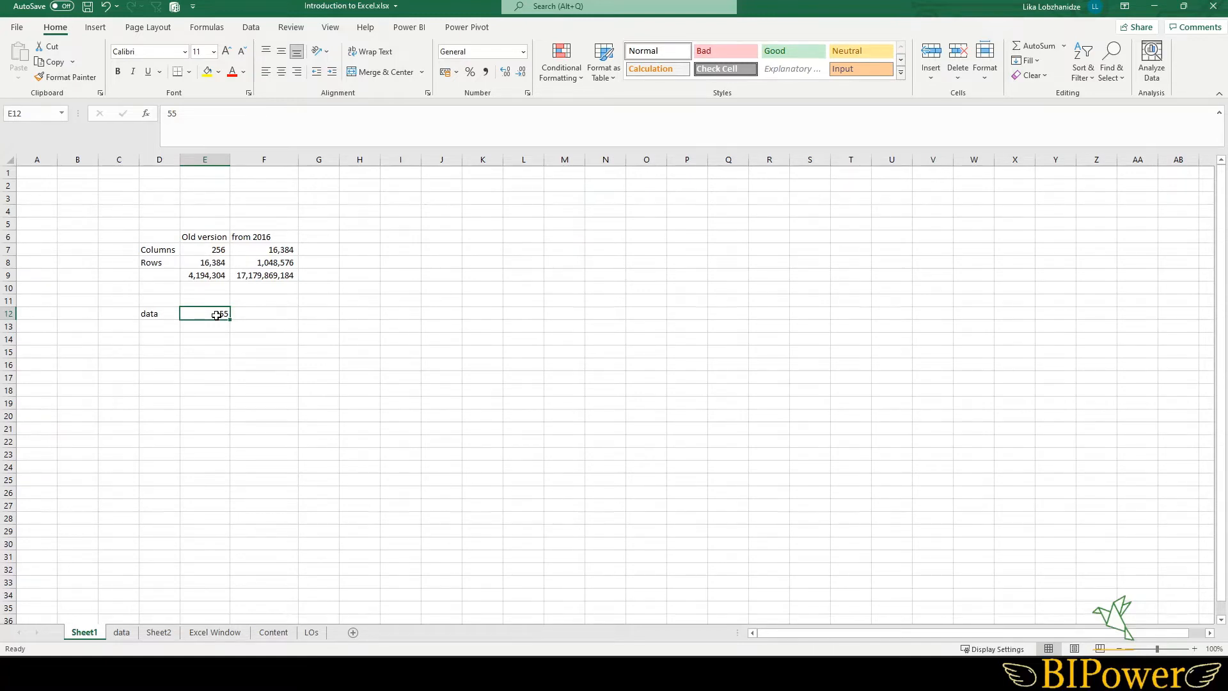
- Change the value in cell E12 to 54
key("Return")
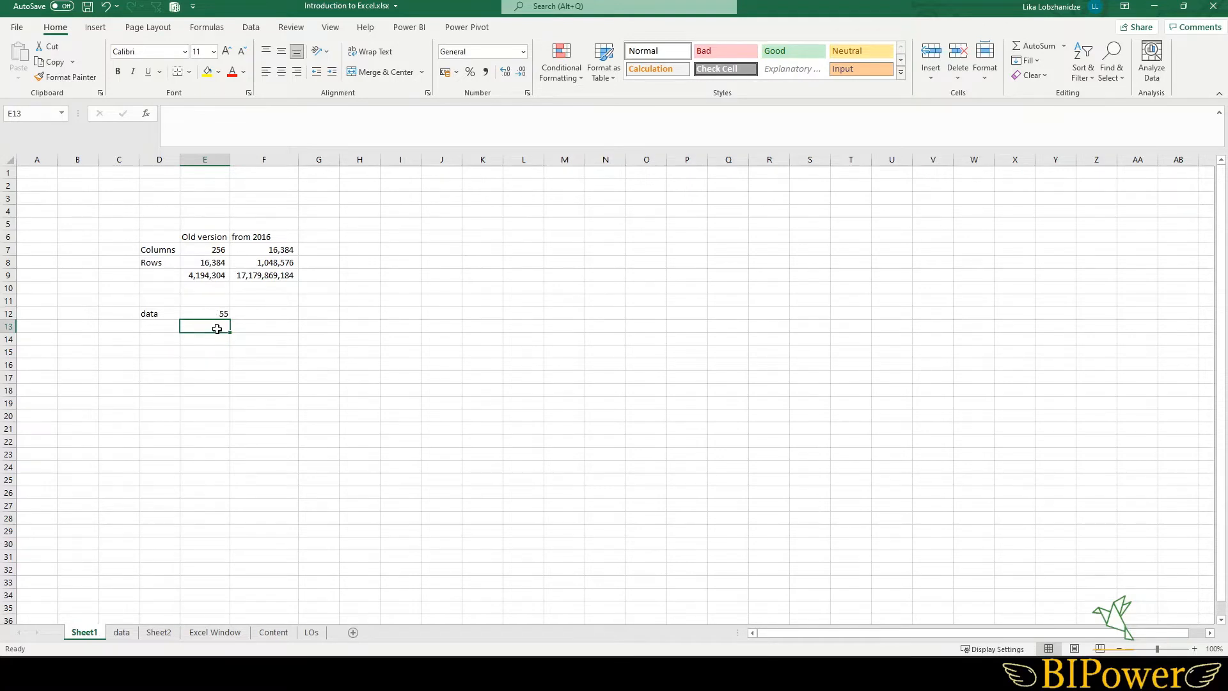
type("44")
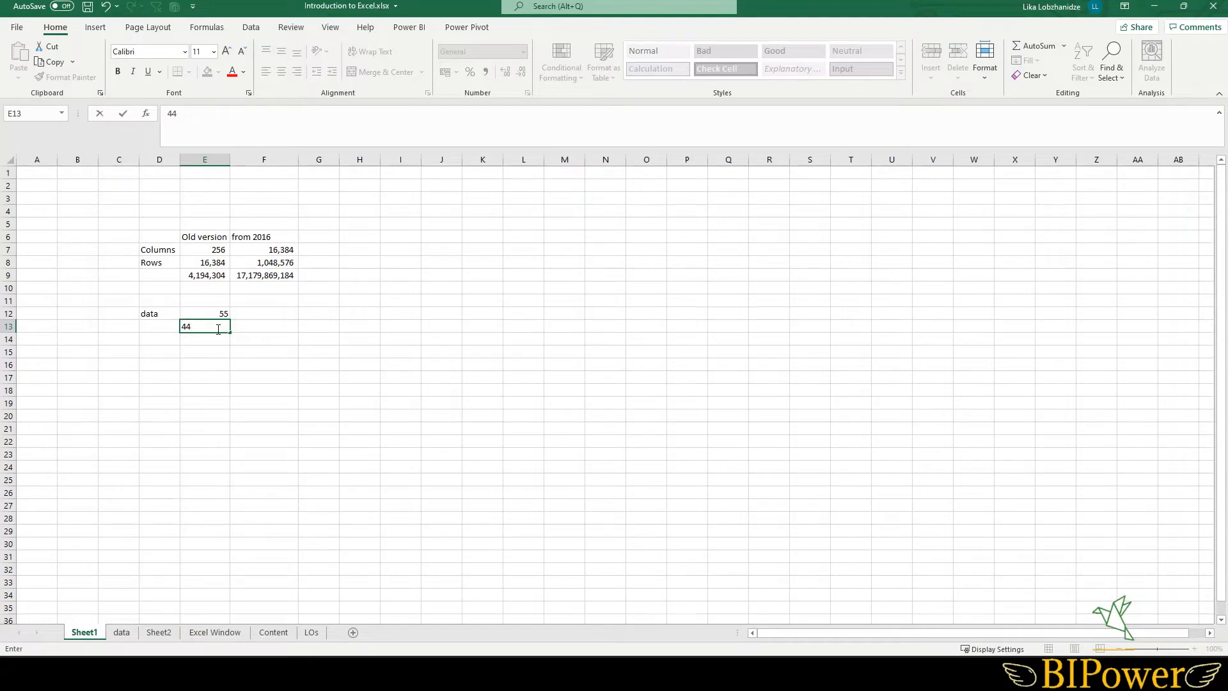
key("Escape")
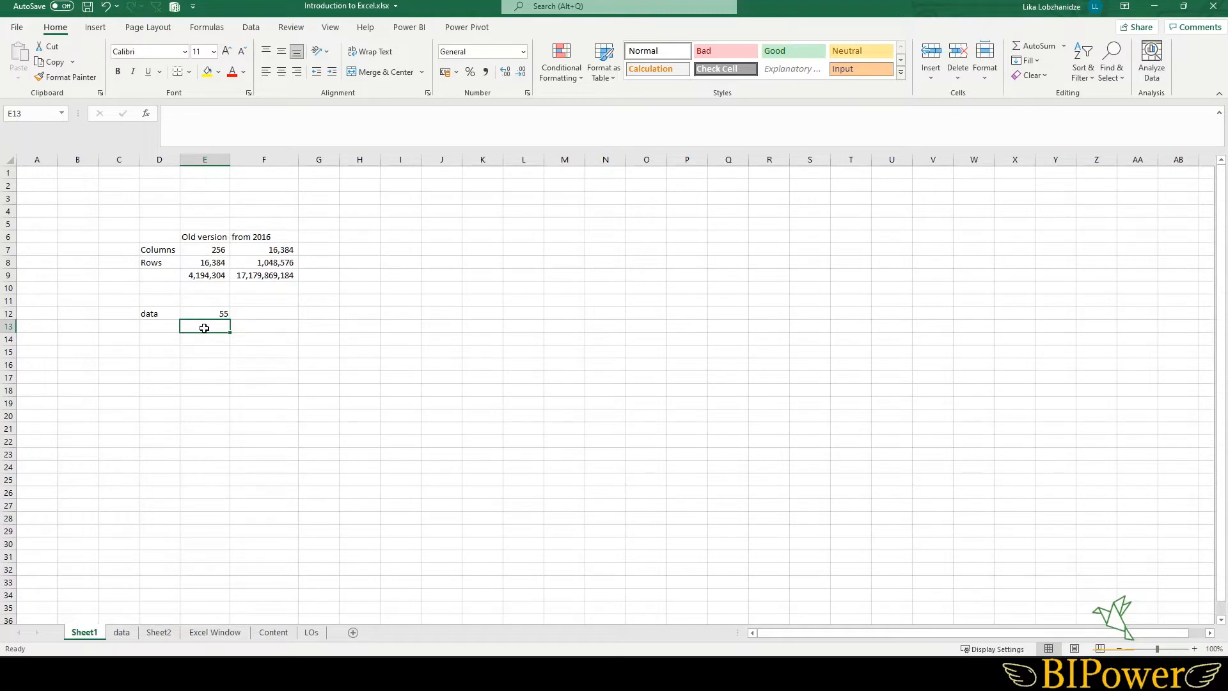
left_click(212, 316)
left_click(187, 119)
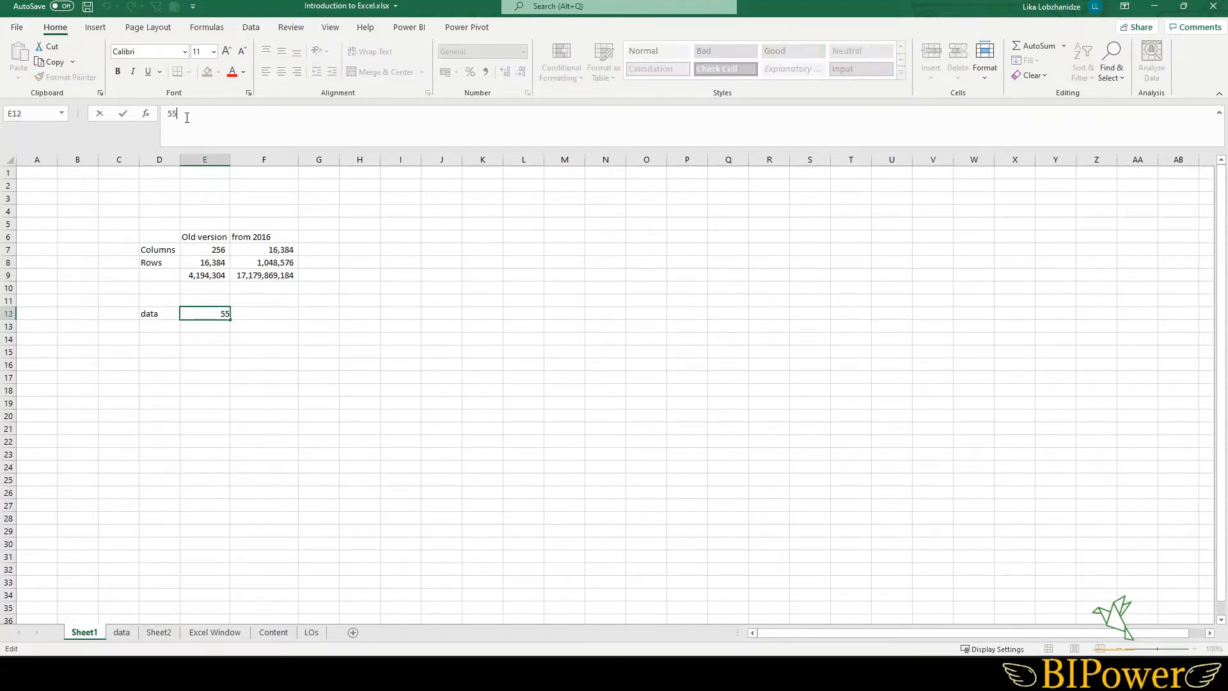
key("BackSpace")
type("4")
key("Return")
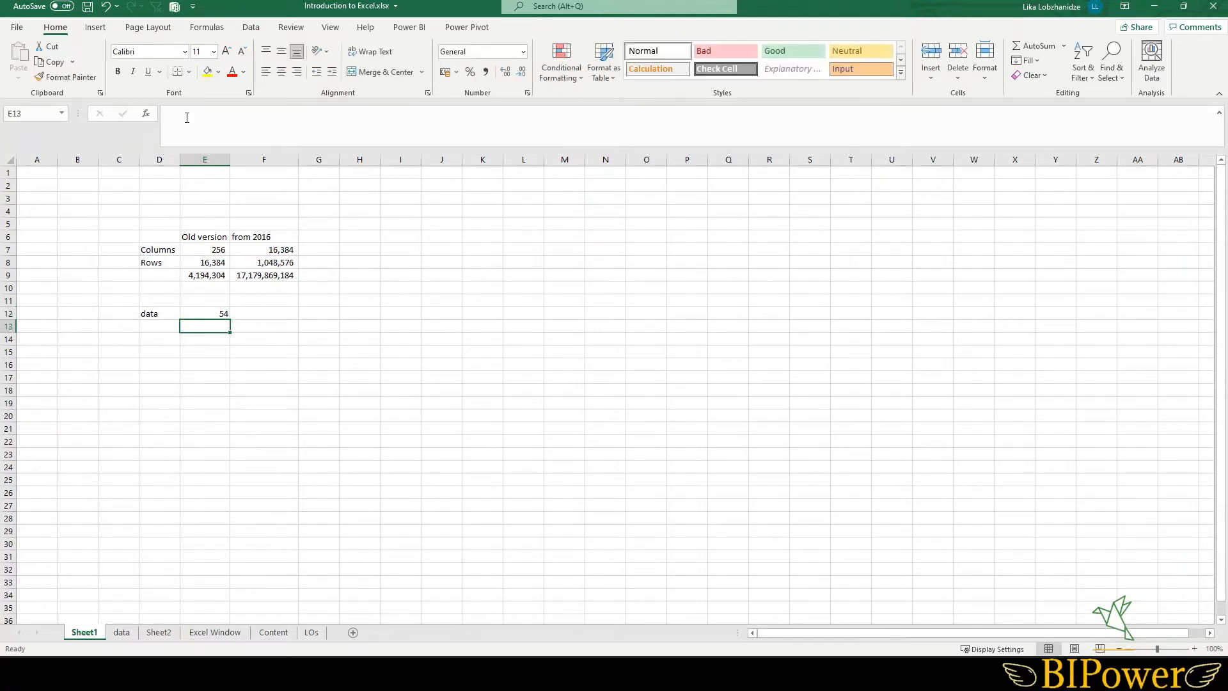
- Undo the last edit and move the data label from D13 to cell K18
left_click(211, 314)
key("ctrl+z")
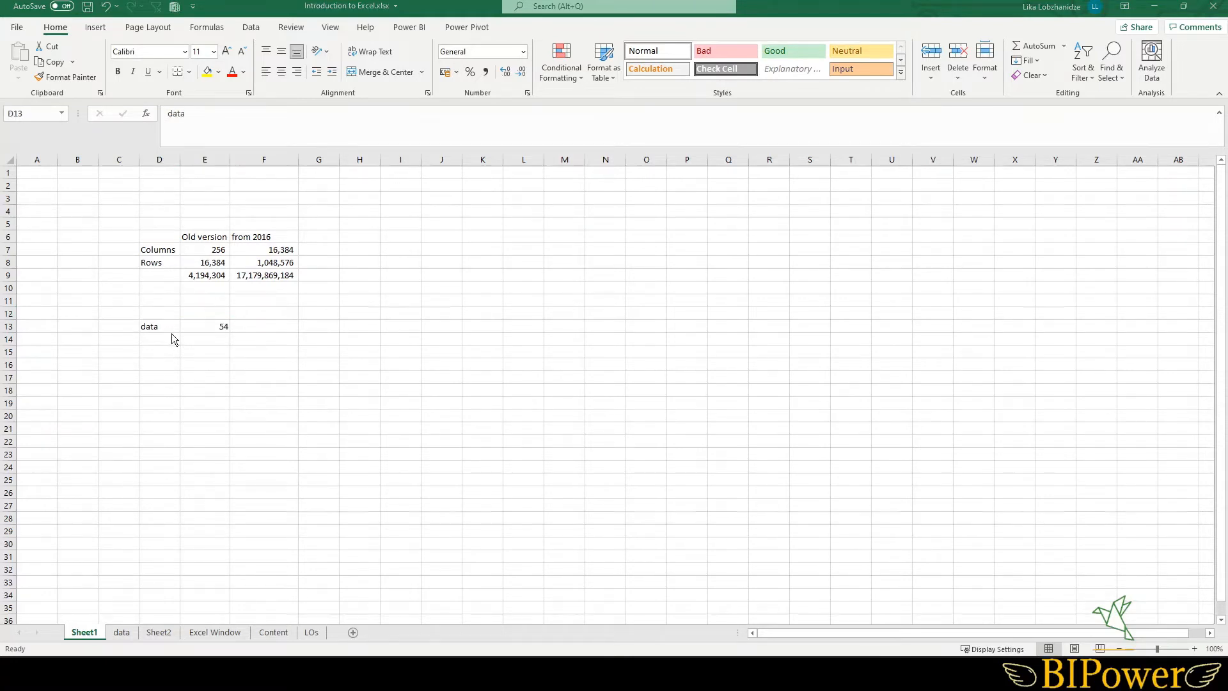
left_click(156, 325)
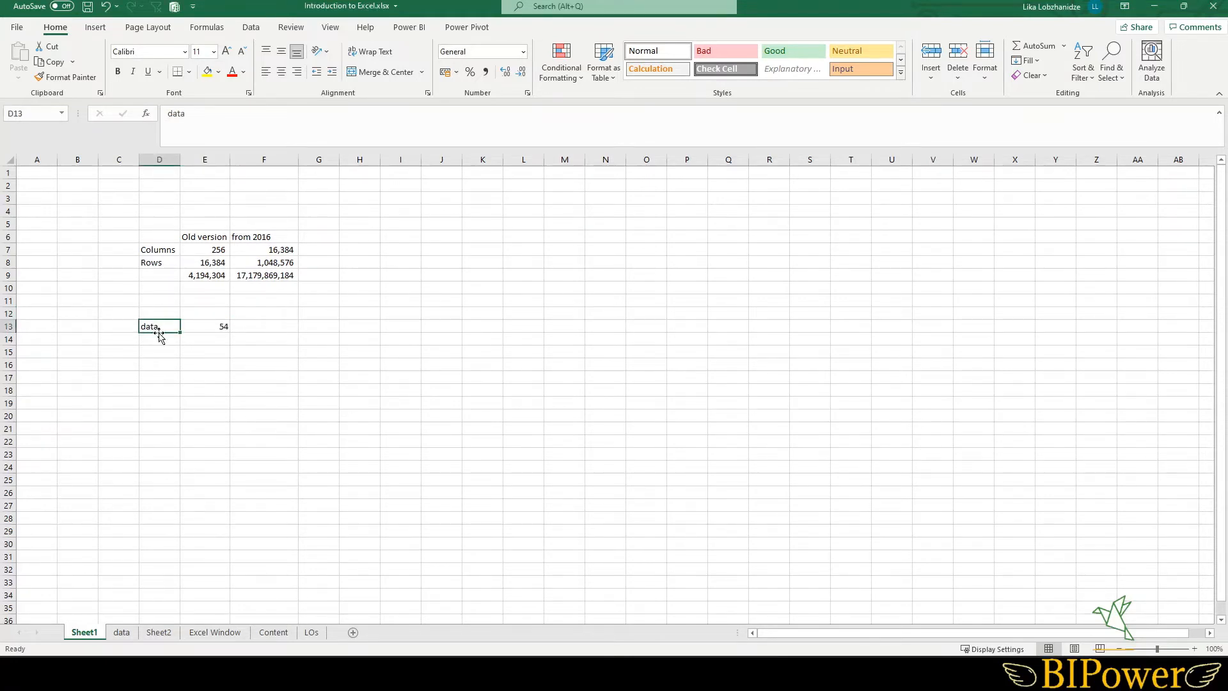
left_click_drag(158, 333, 484, 393)
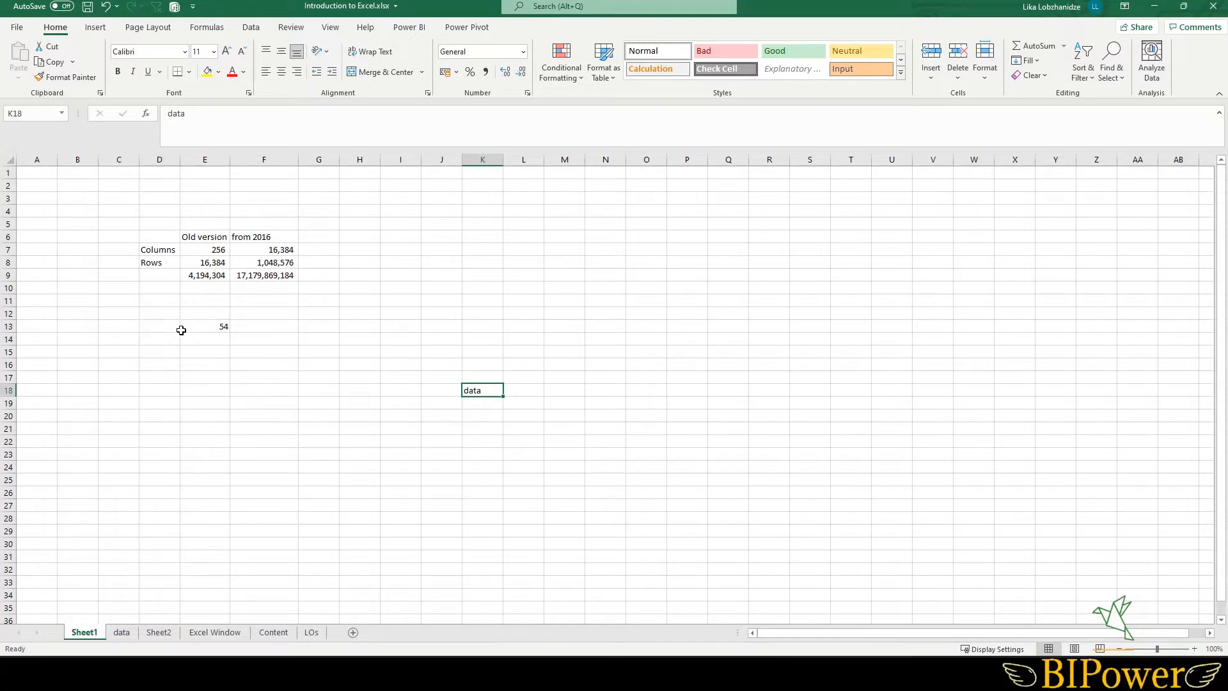
- Undo the last cell move
left_click(214, 326)
mouse_move(201, 332)
left_mouse_down()
mouse_move(452, 392)
mouse_move(526, 394)
mouse_move(204, 356)
mouse_move(190, 326)
left_mouse_up()
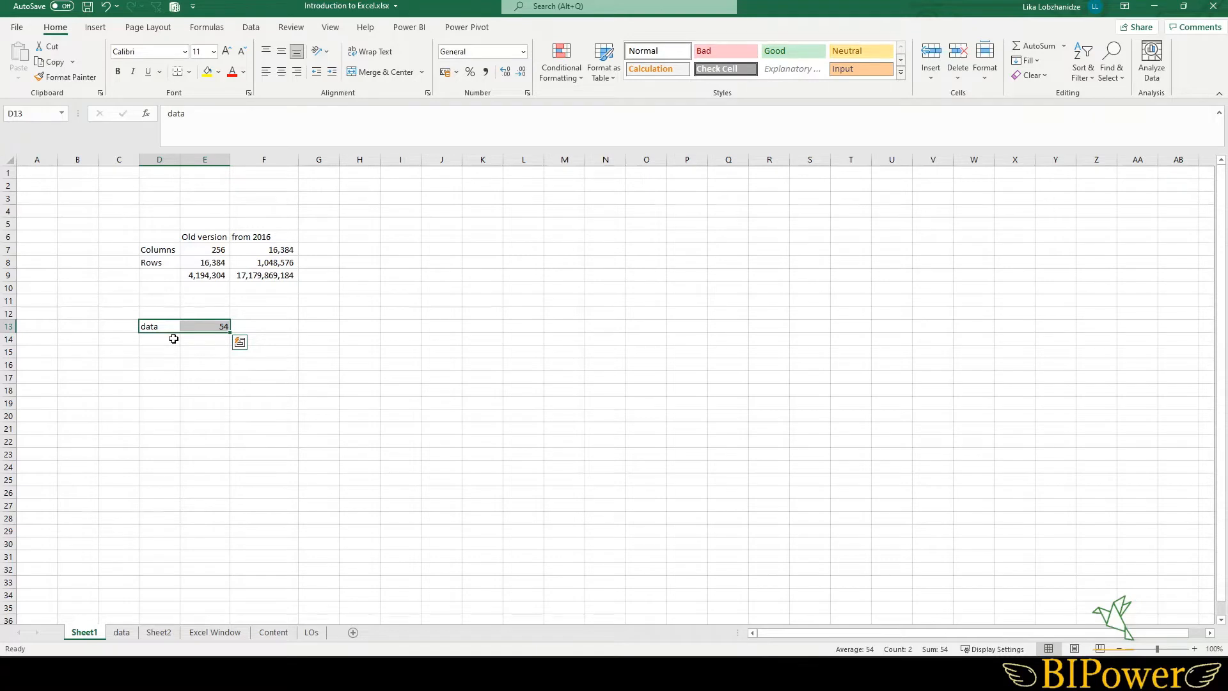
key("ctrl+z")
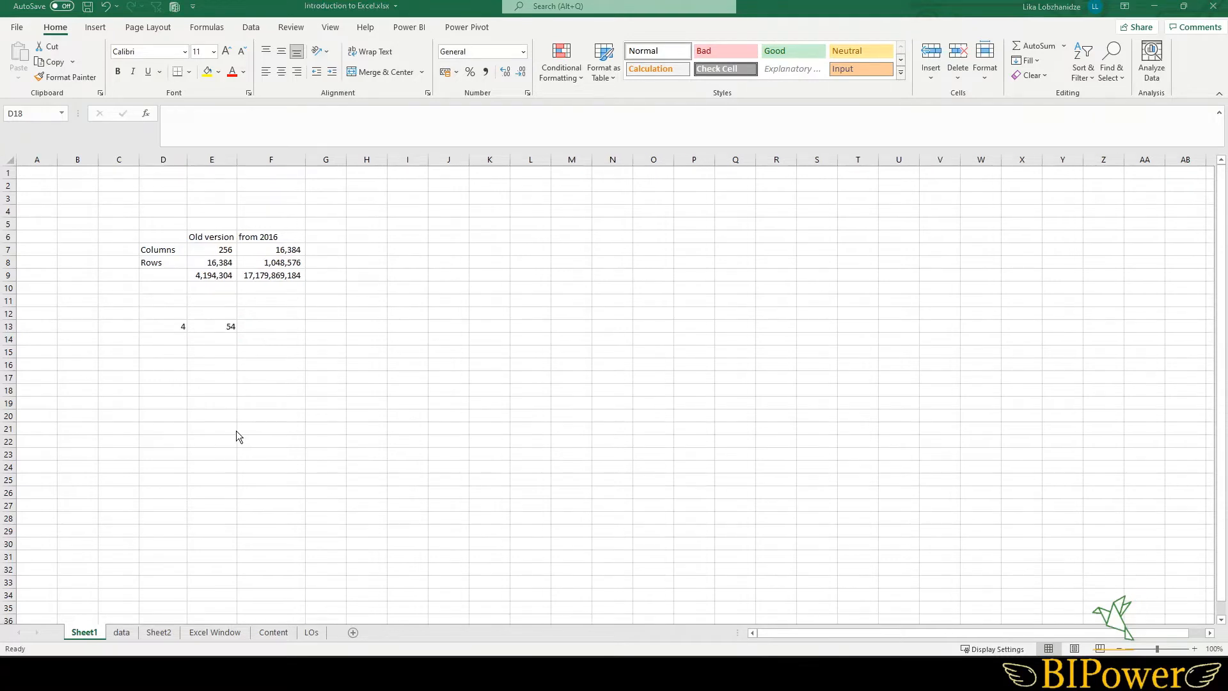
- Enter the date 4/01/2022 in cell D17
left_click(161, 377)
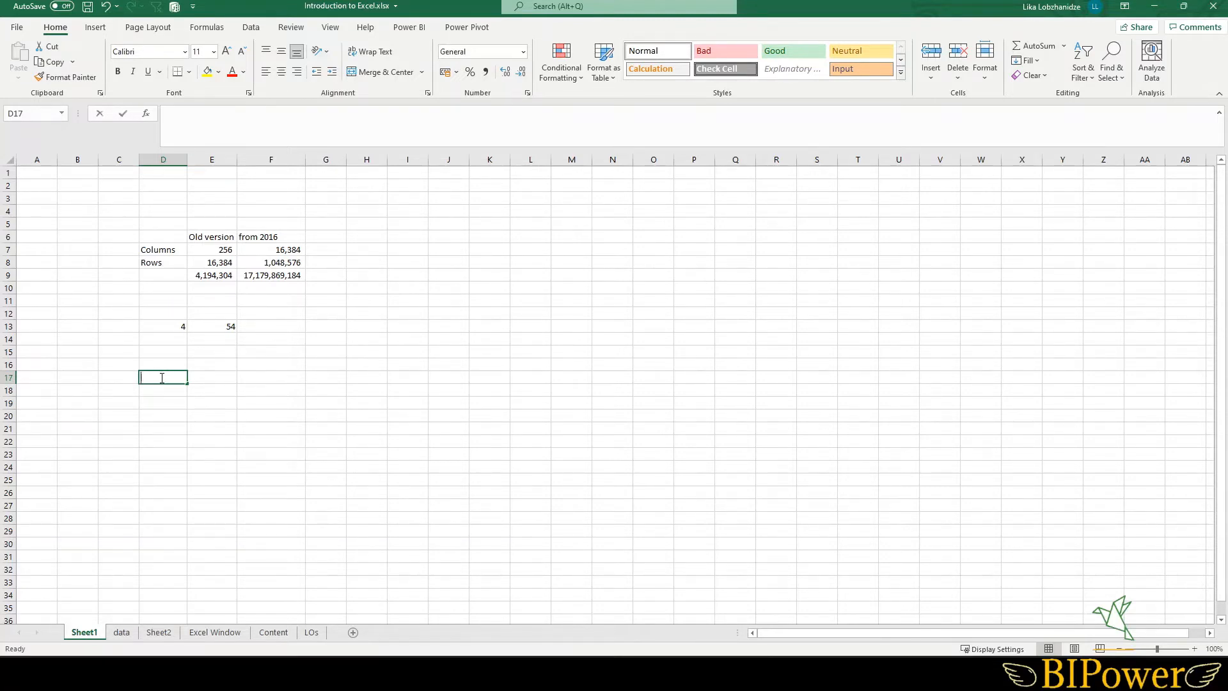
type("4/01/2022")
key("Return")
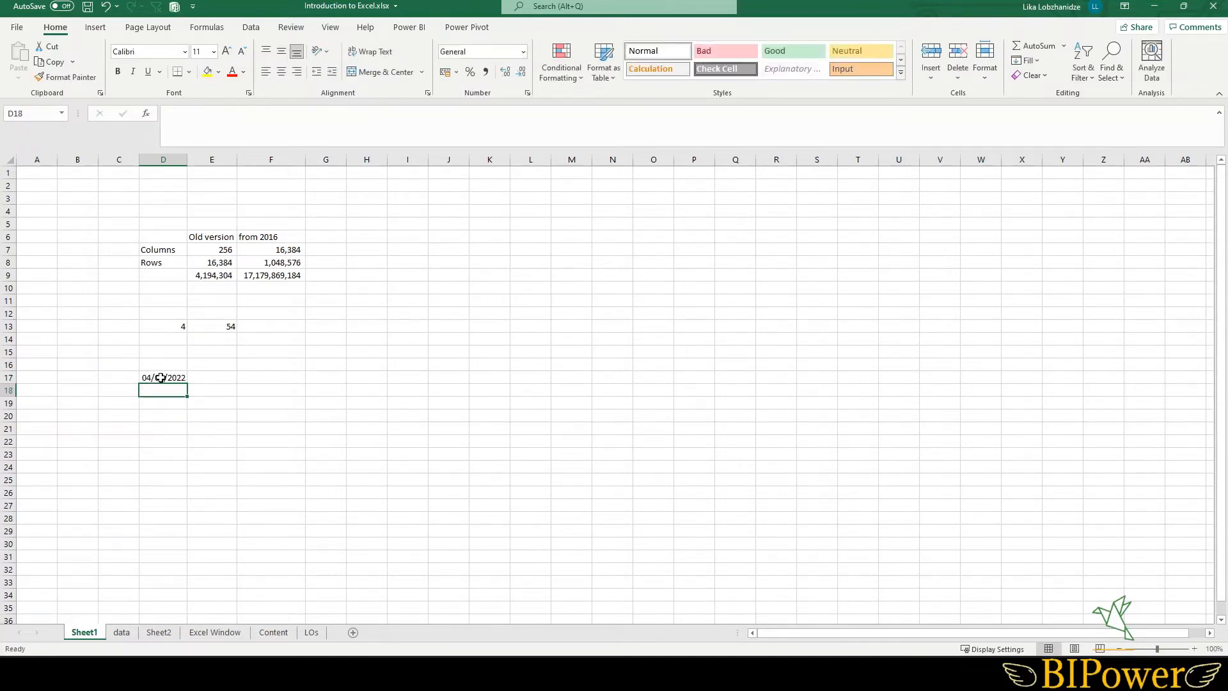
- Replace the date in cell D17 with the value 55
left_click(160, 377)
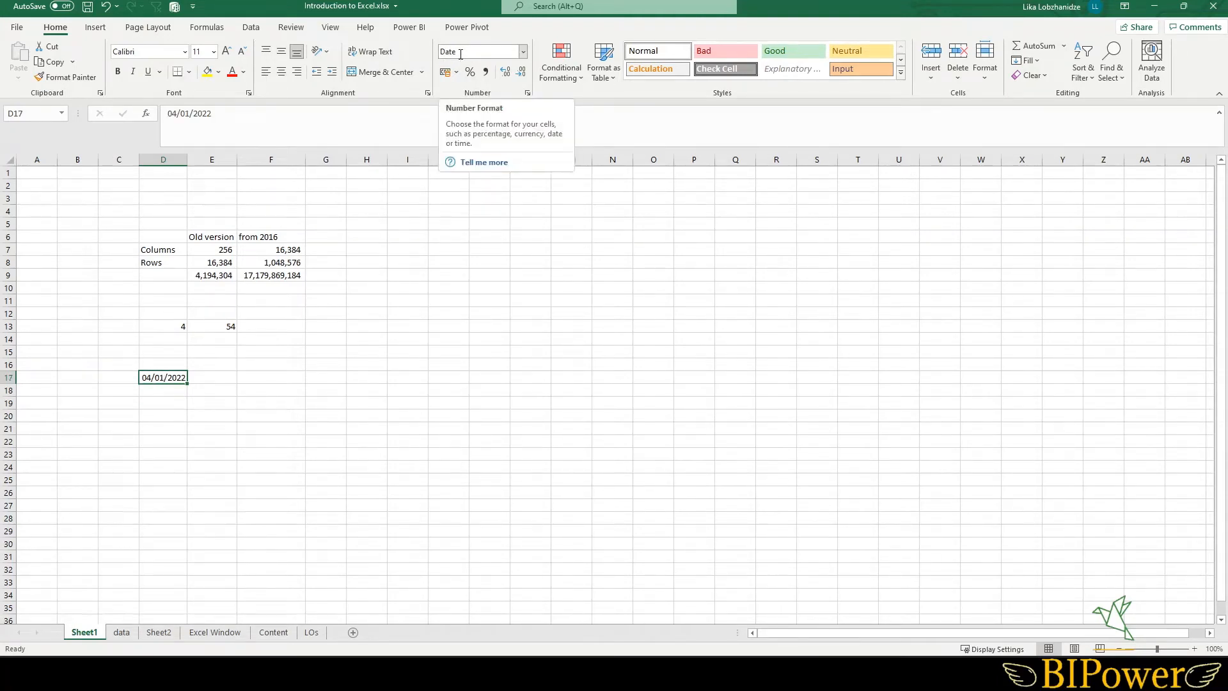
left_click(163, 394)
left_click(164, 378)
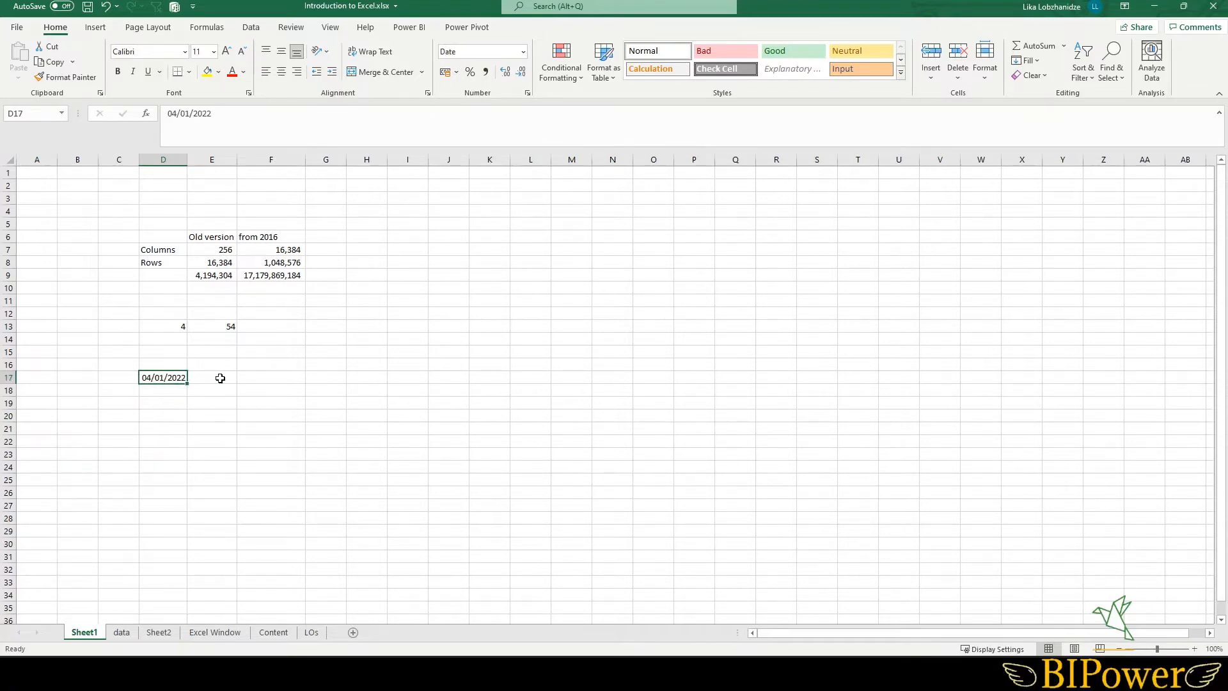
key("Delete")
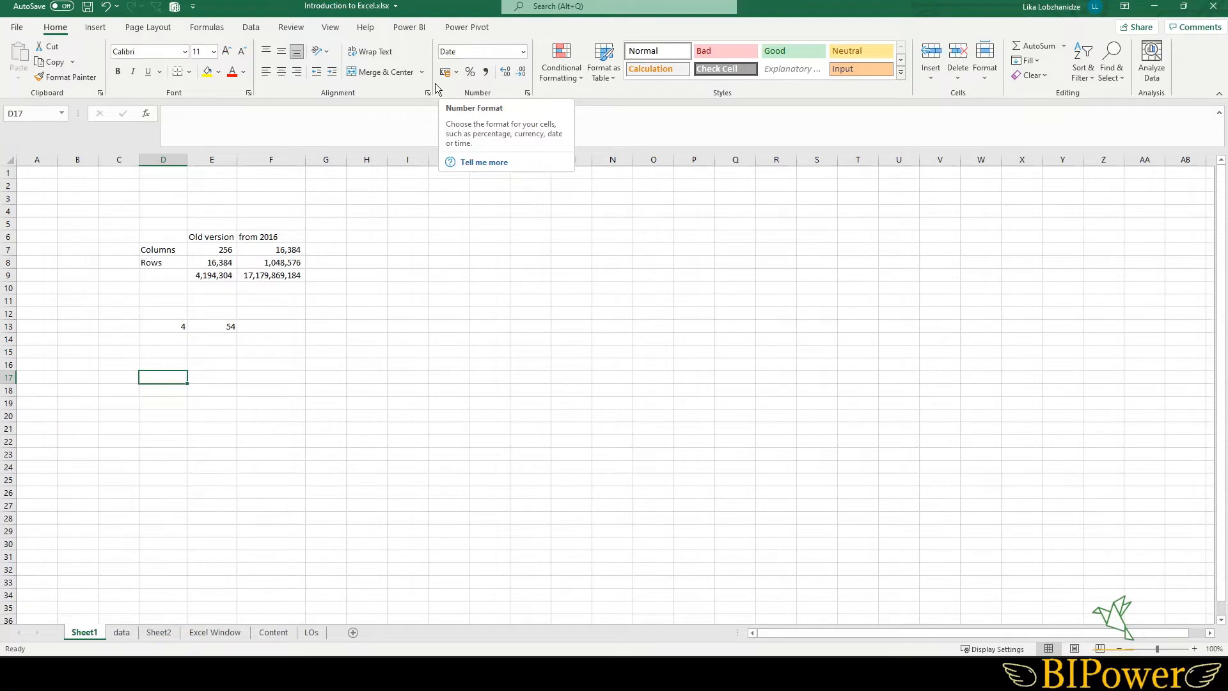
type("55")
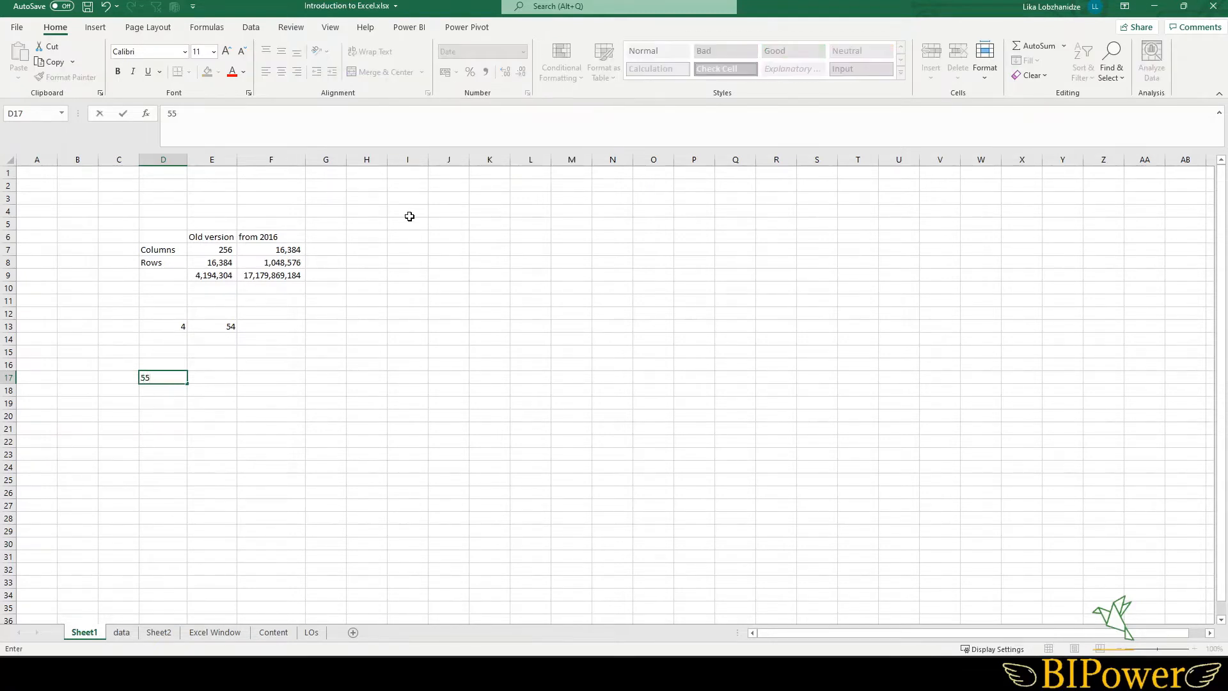
key("Return")
- Set cell D17's number format to General and clear its formats
left_click(159, 379)
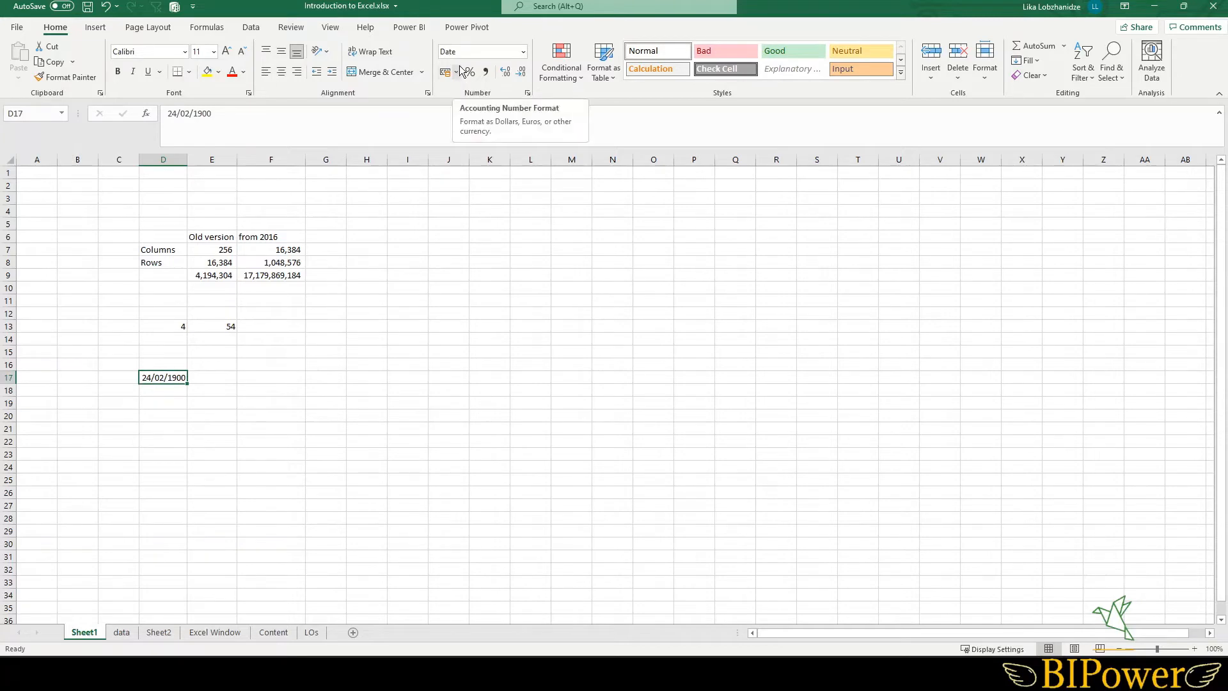
left_click(527, 55)
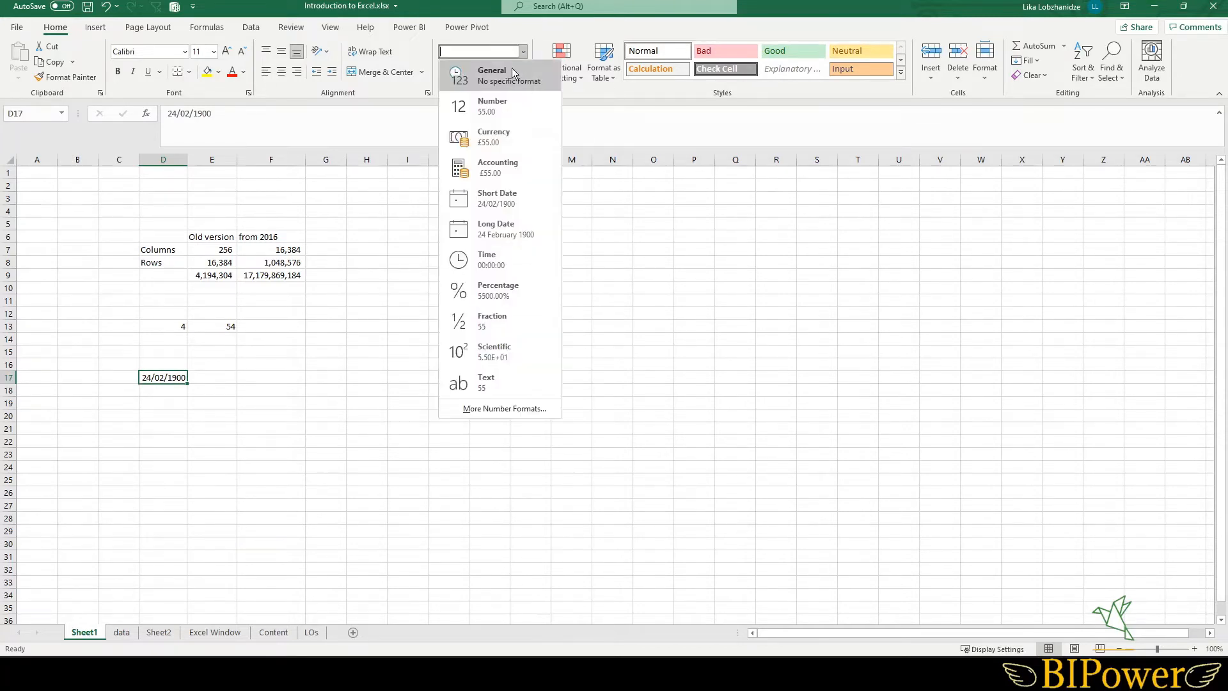
left_click(500, 79)
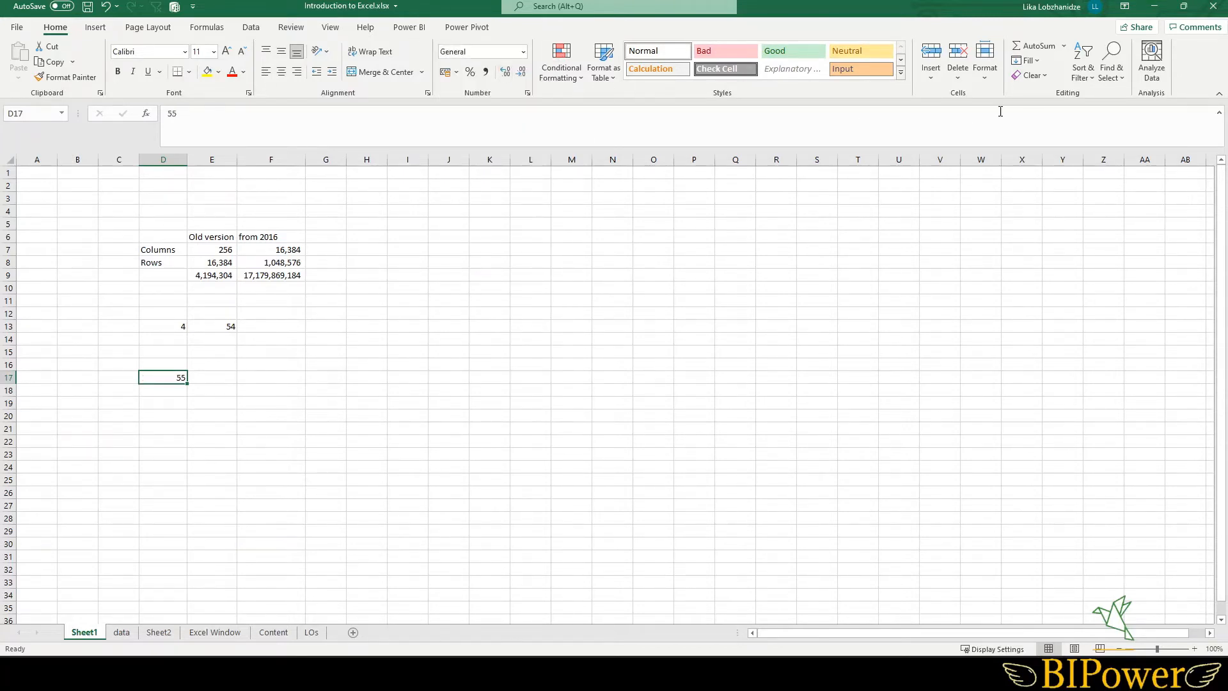
left_click(1046, 78)
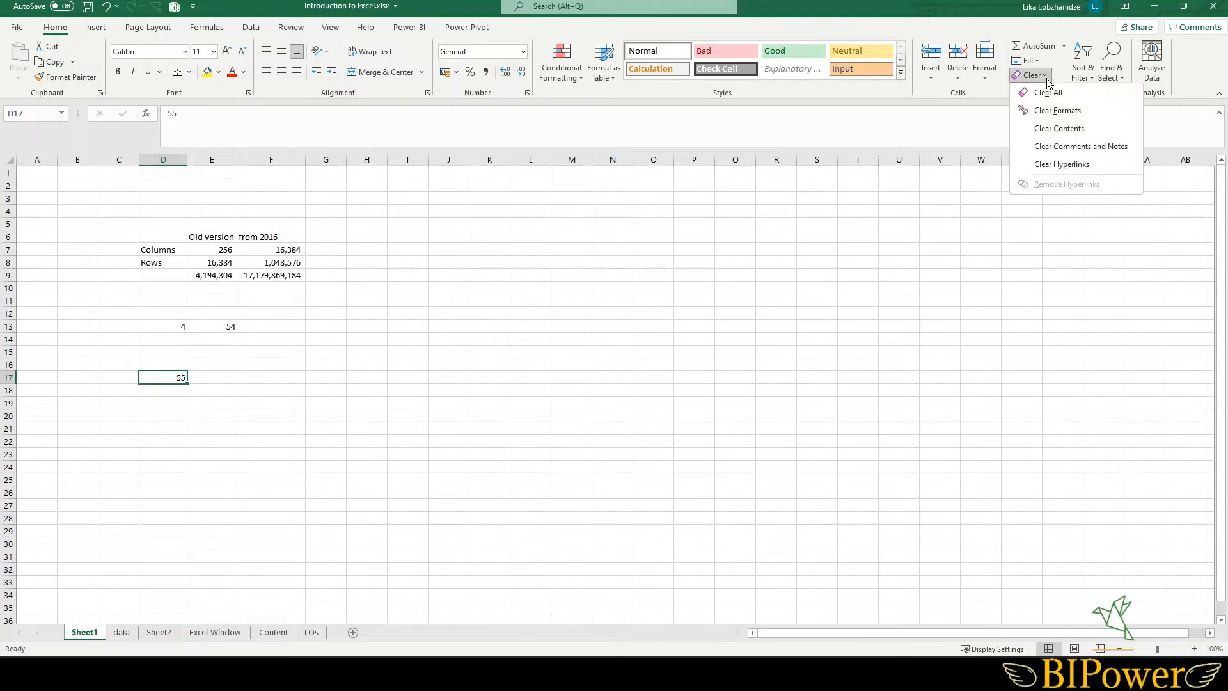
left_click(1052, 112)
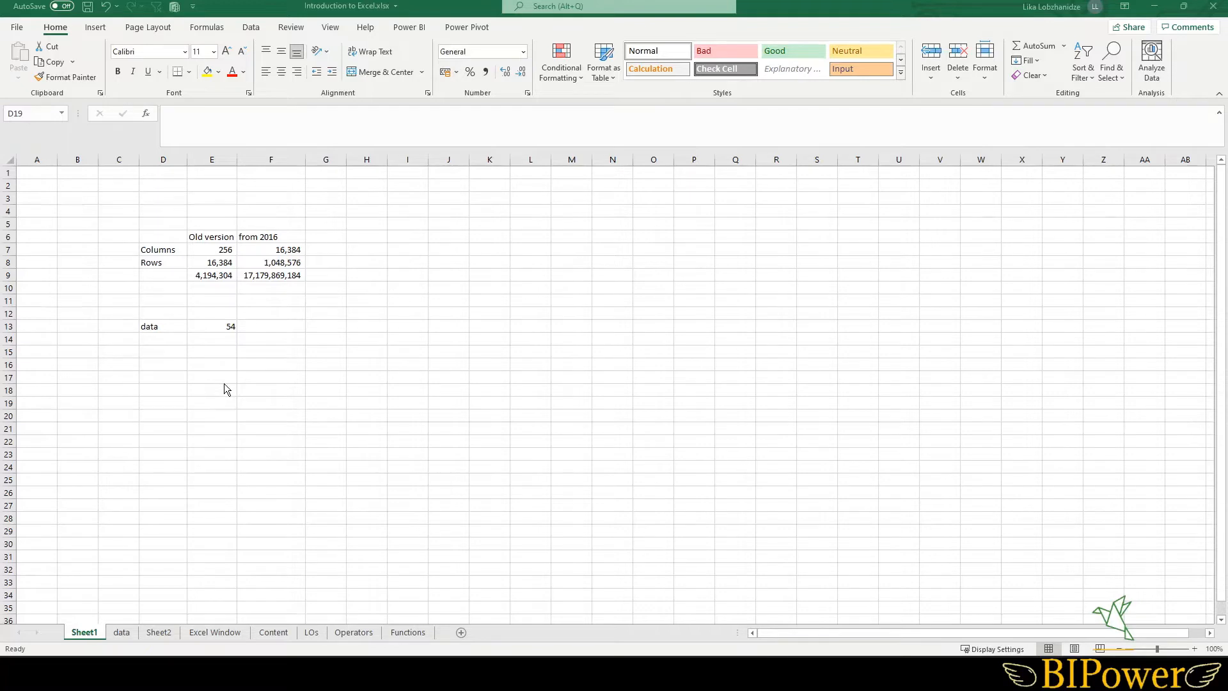
- Open Excel Options and view the Language settings
left_click(18, 28)
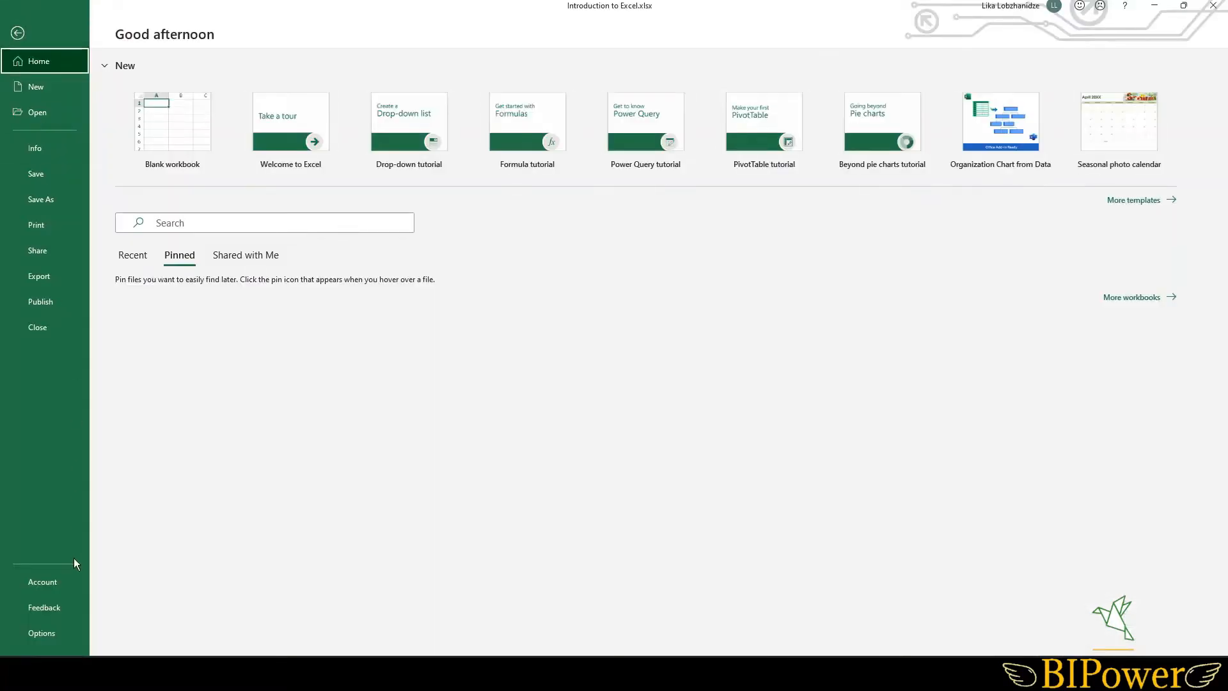
left_click(42, 632)
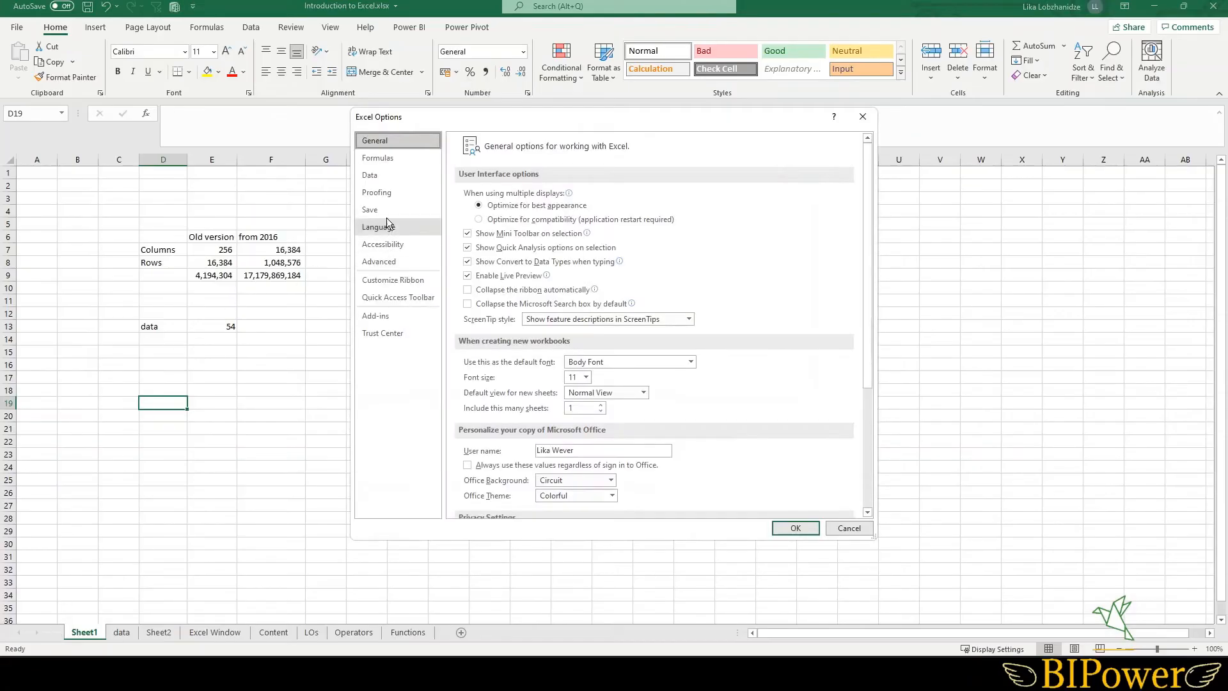
left_click(387, 227)
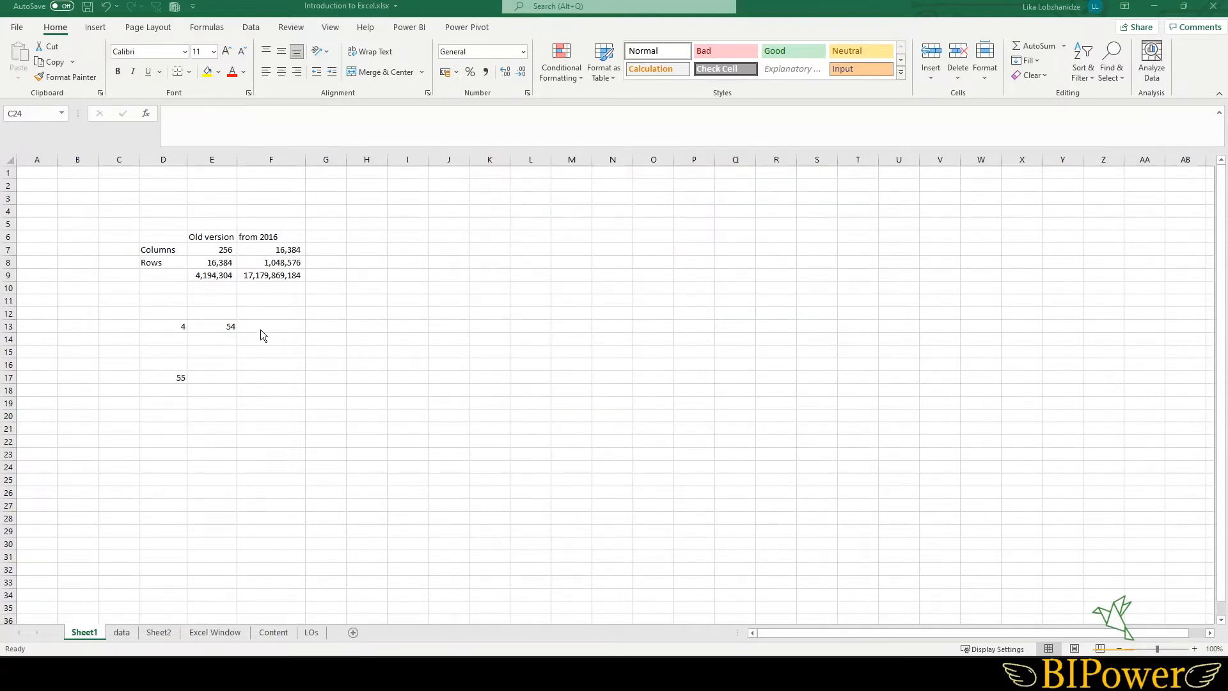
- Enter 44444 in cell F13
left_click(165, 255)
left_click_drag(165, 255, 165, 263)
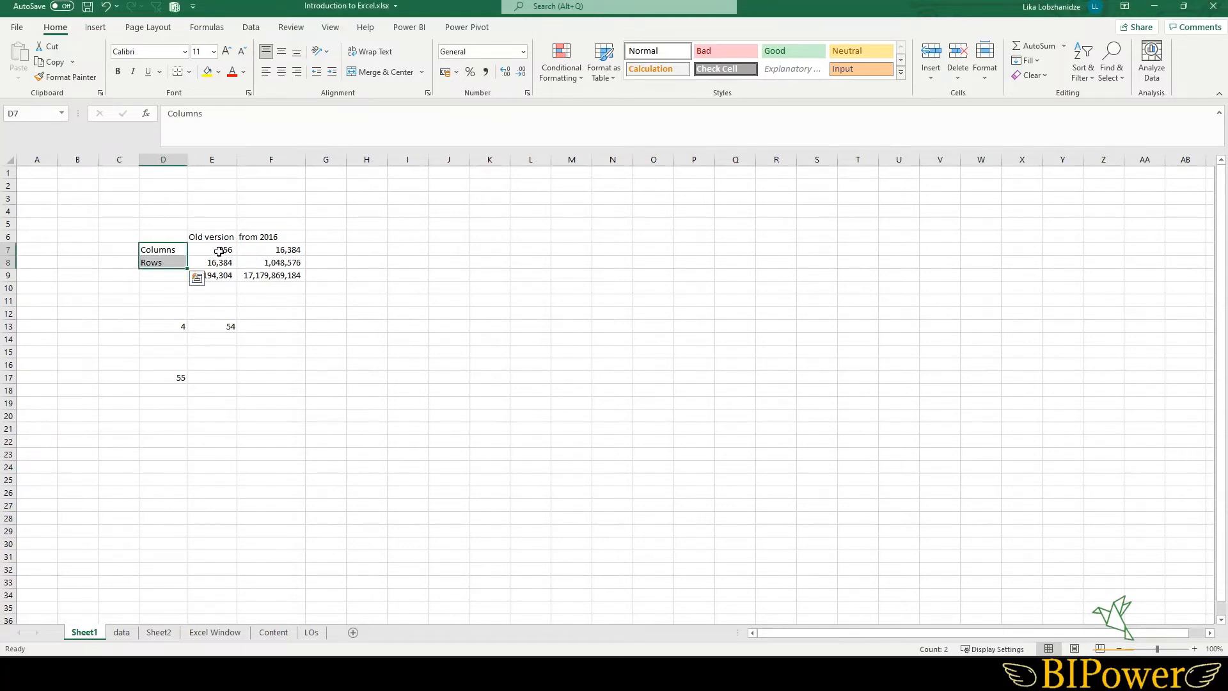
left_click_drag(213, 251, 241, 284)
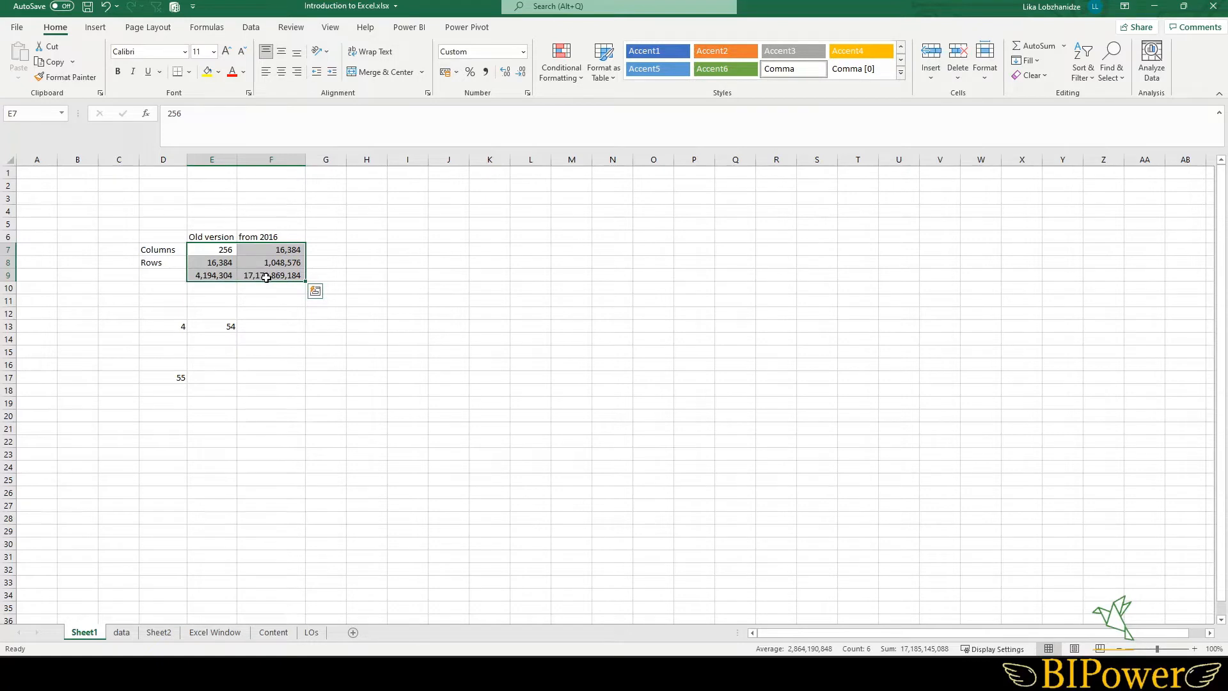
left_click(262, 331)
type("44444")
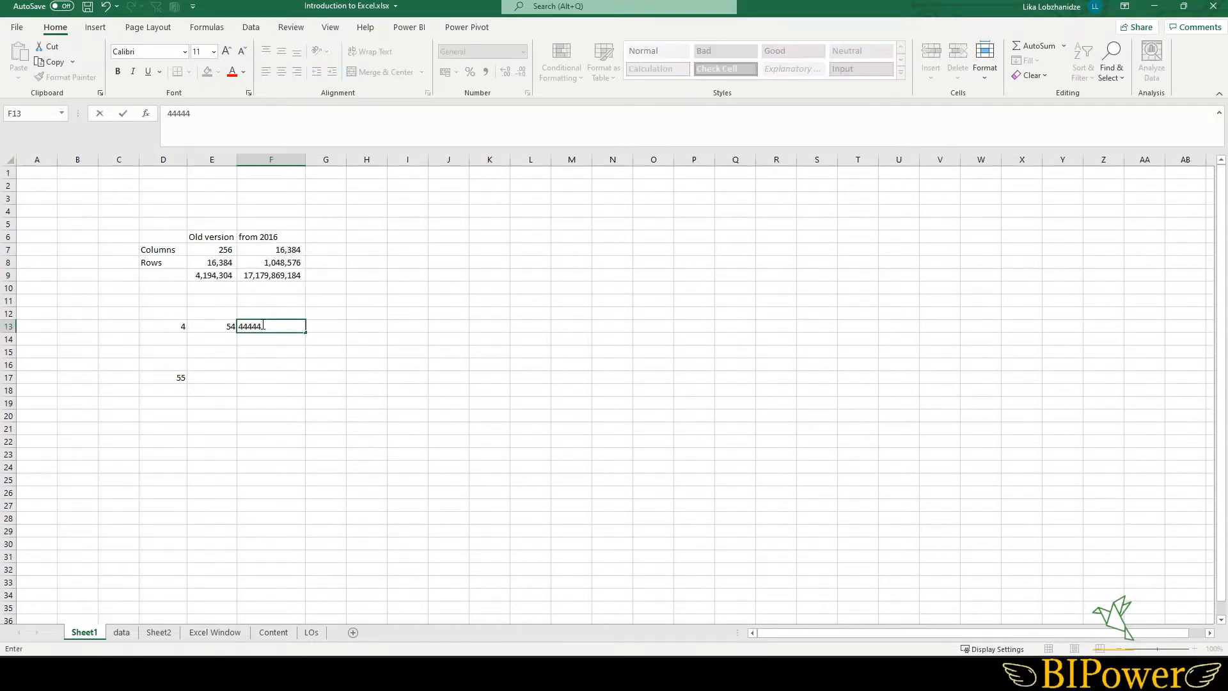
key("Return")
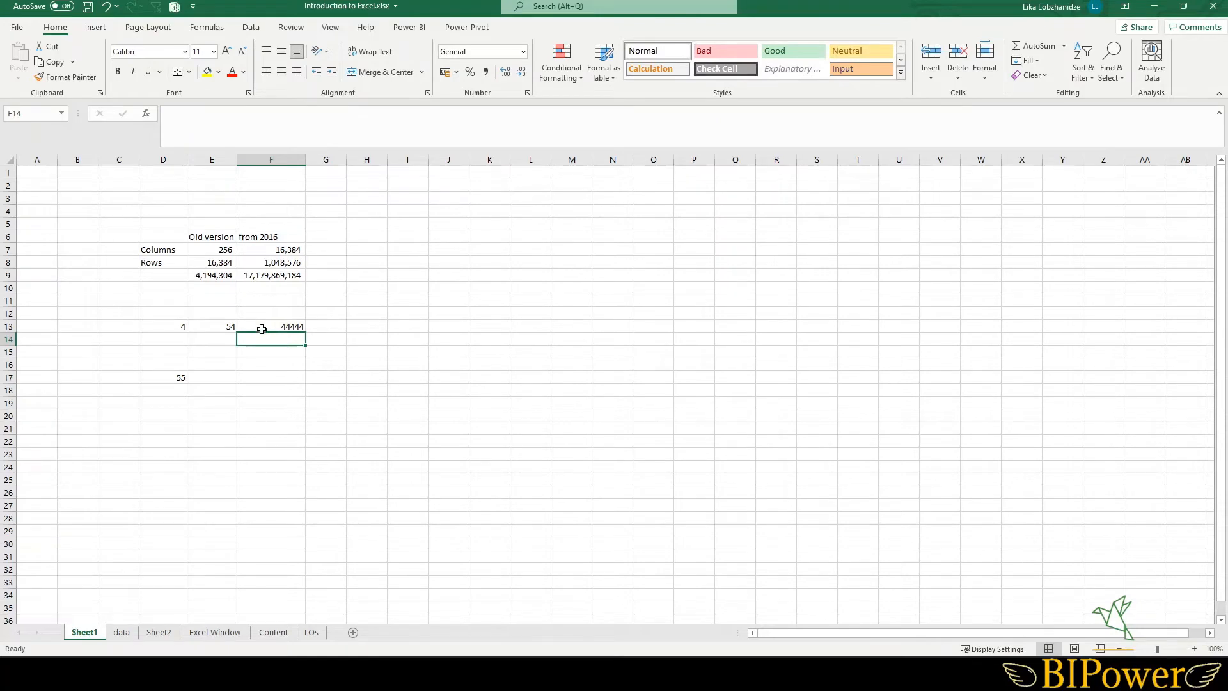
- Apply comma style to cell F13 and decrease its decimal places to none
left_click(262, 329)
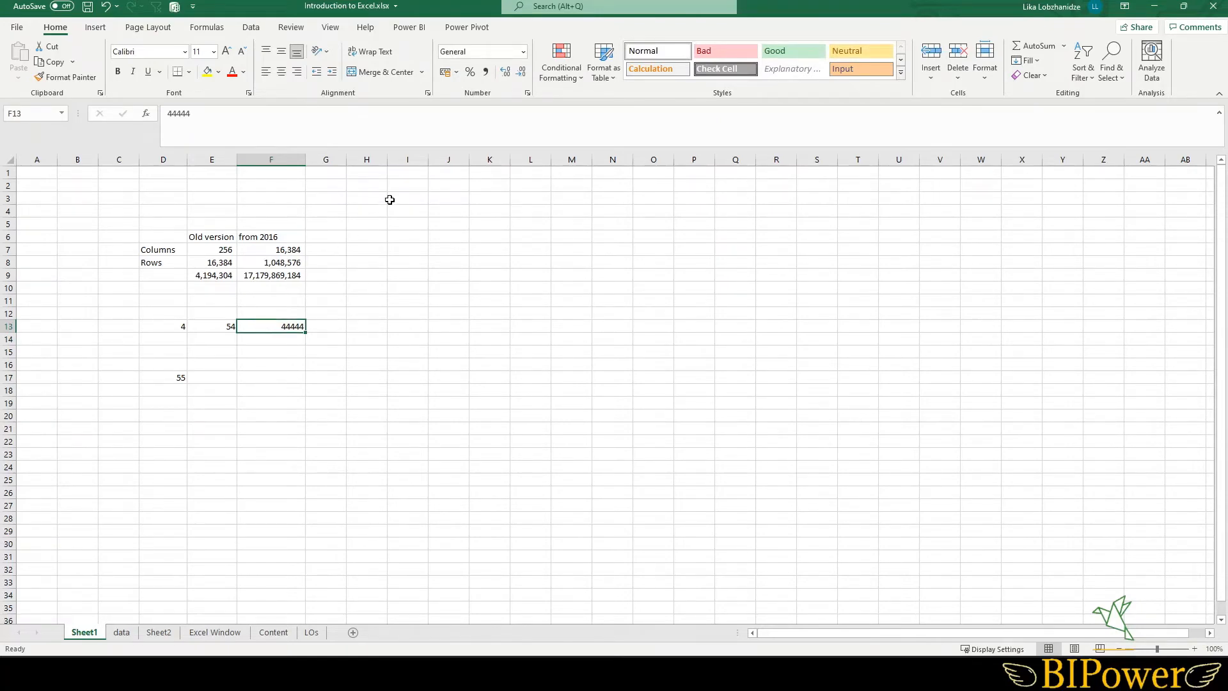
left_click(486, 79)
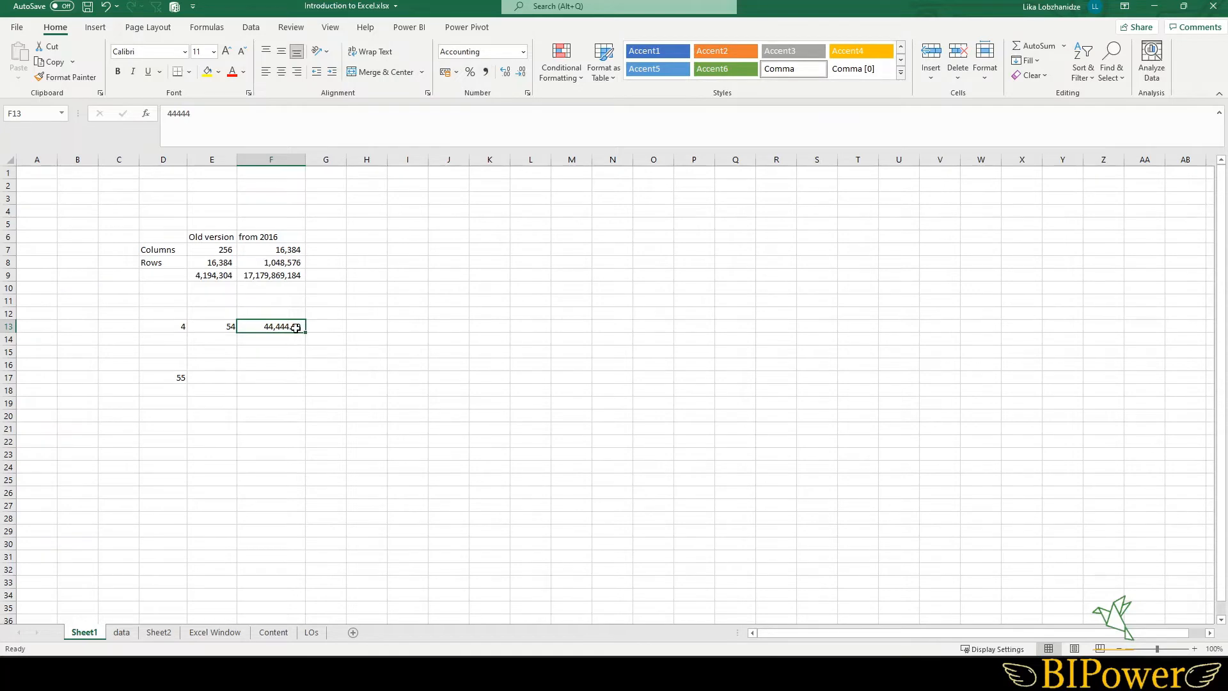
left_click(523, 75)
left_click(523, 75)
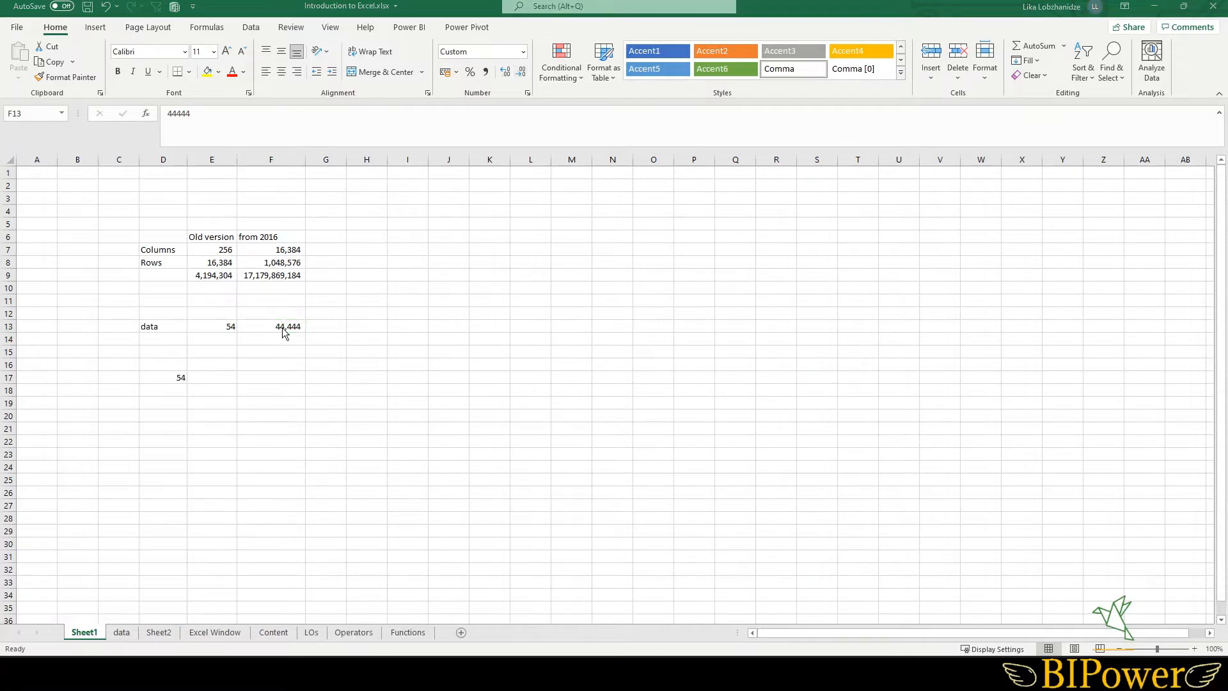
left_click(282, 327)
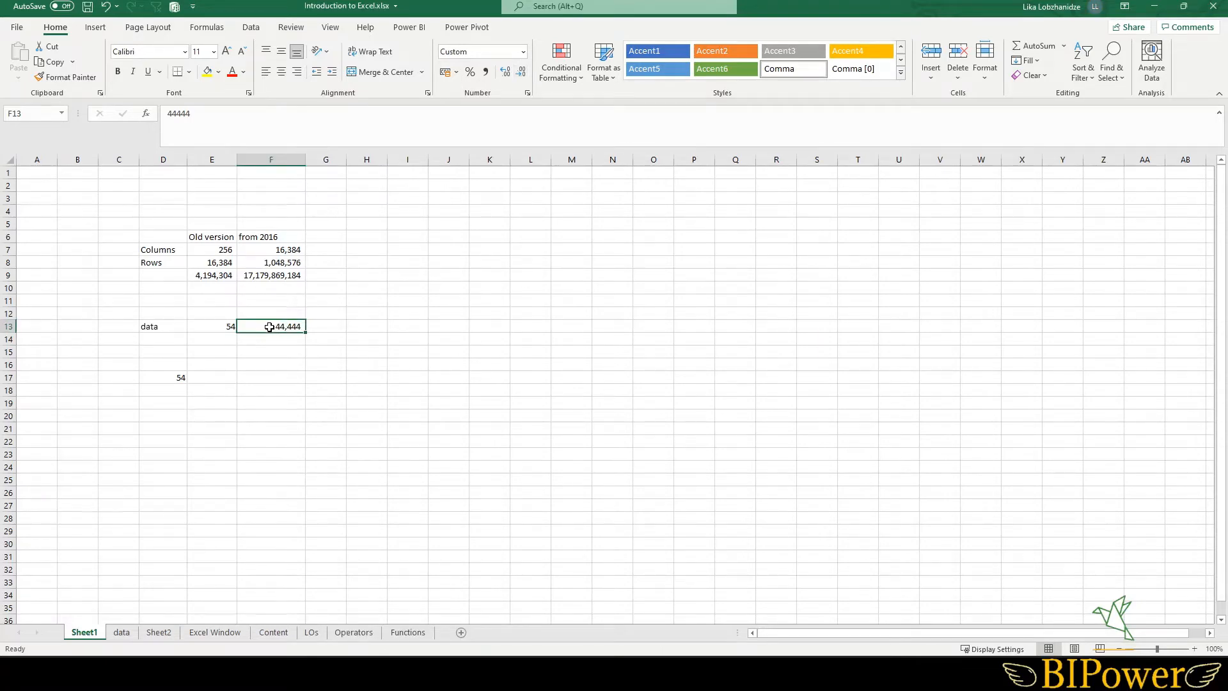
- Open the Format Cells dialog for cell F13 and review its Number, Alignment, Font, Border, Fill and Protection tabs
right_click(263, 327)
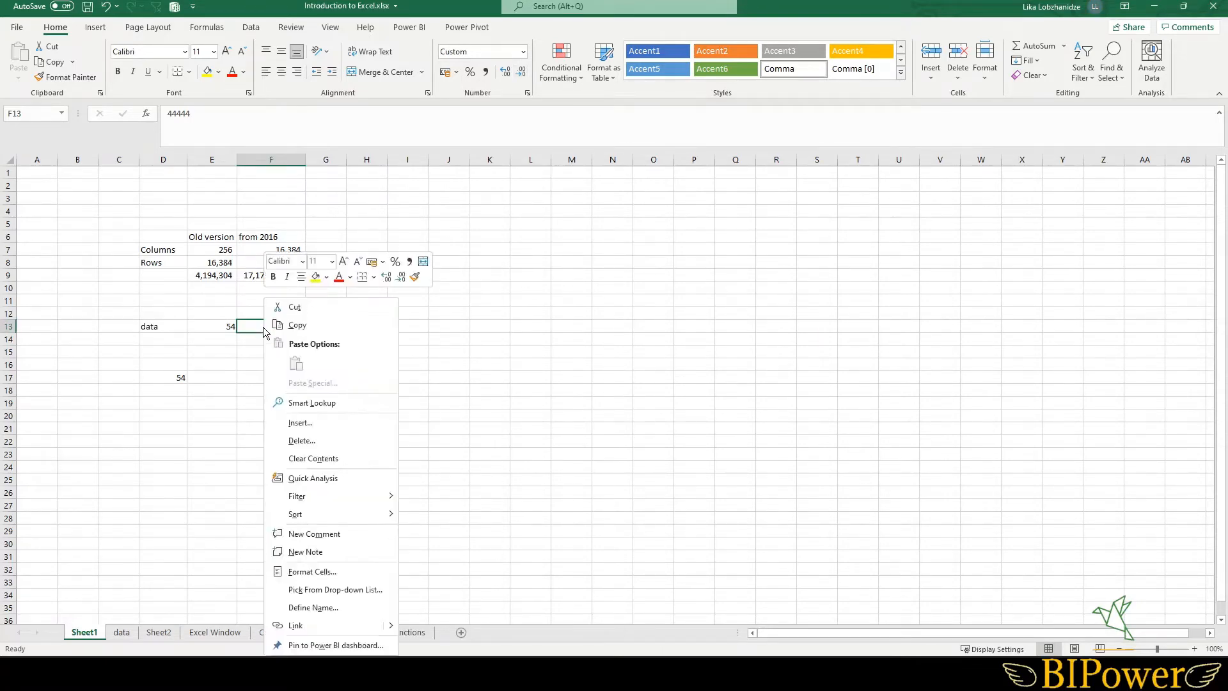
left_click(326, 575)
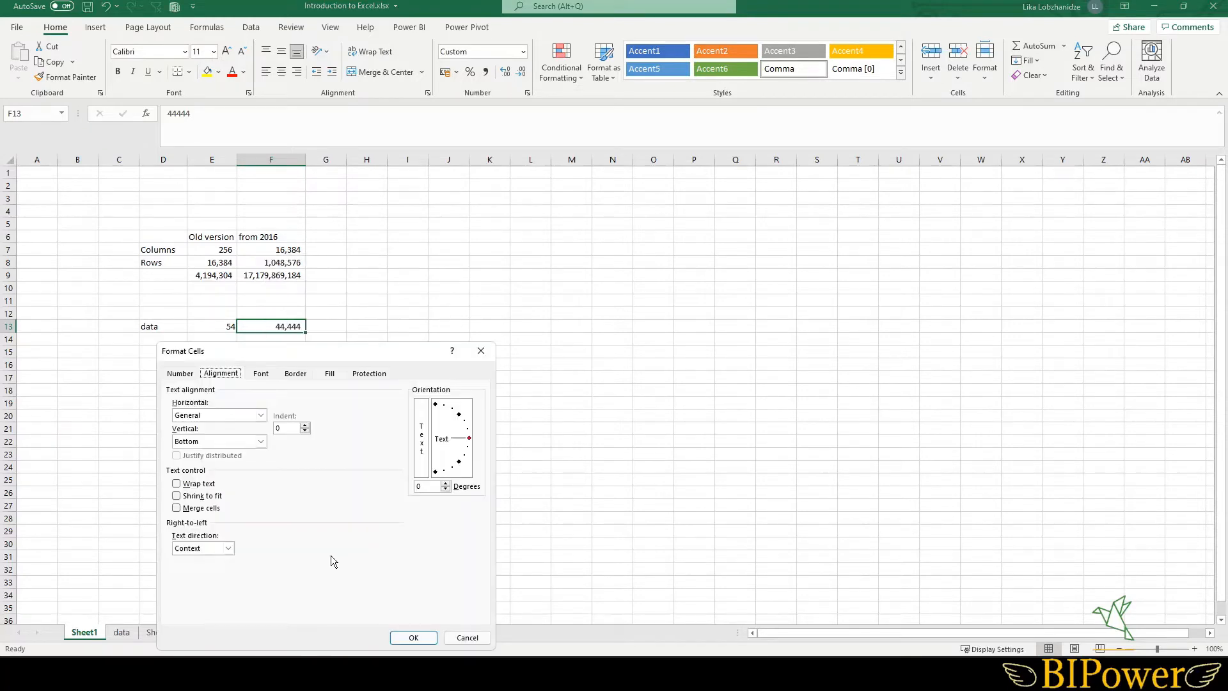
left_click(466, 632)
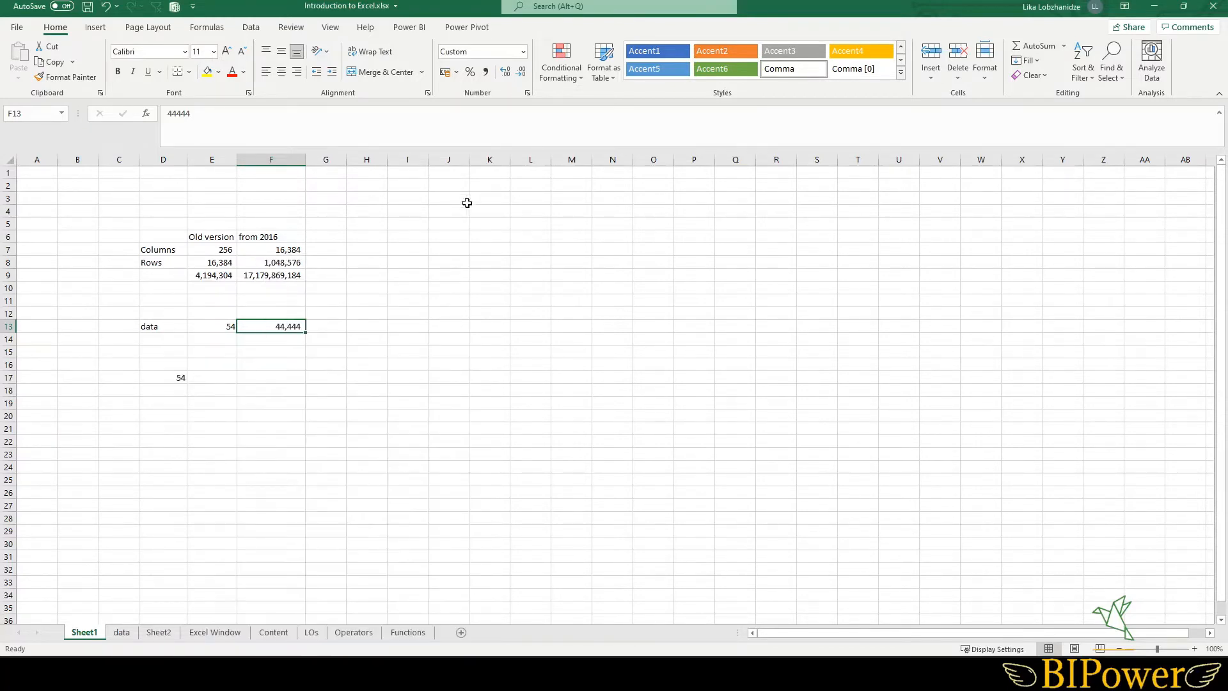
left_click(527, 93)
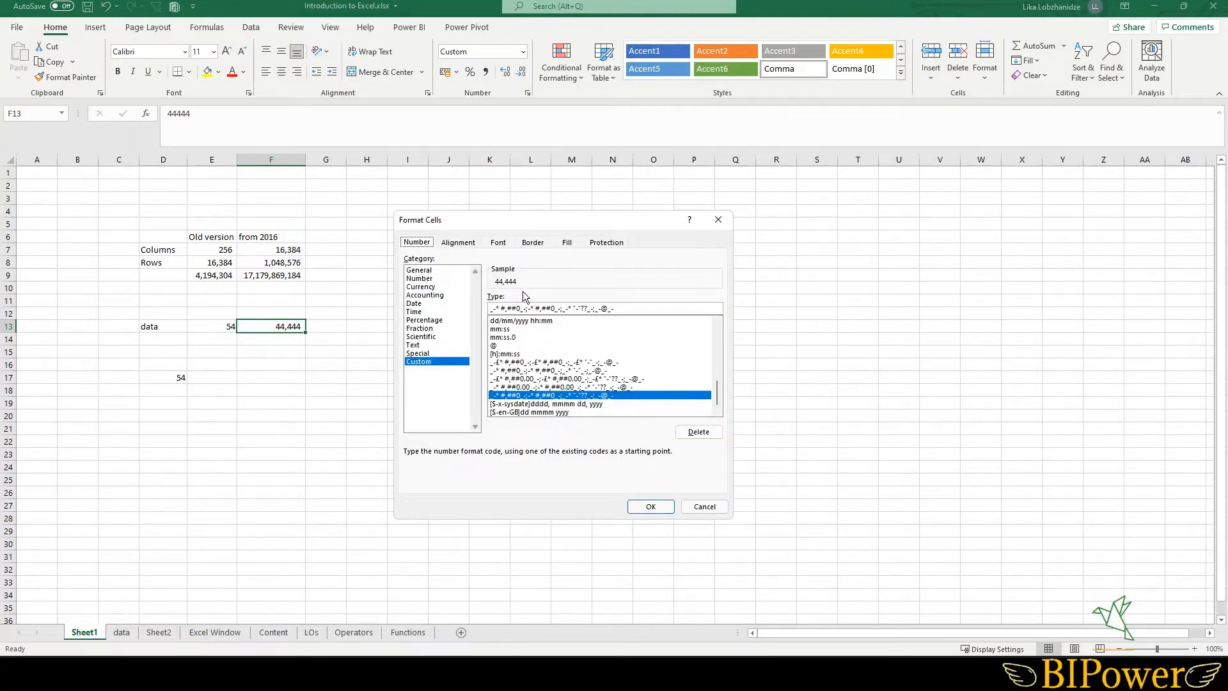
left_click(425, 278)
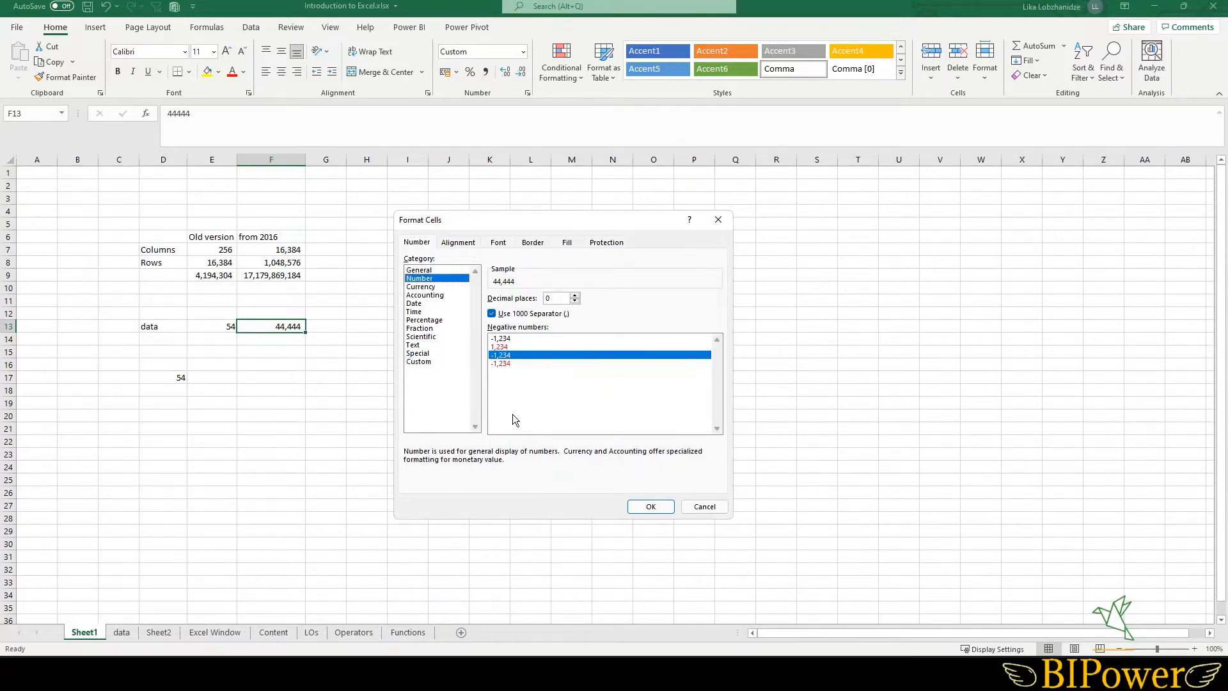
left_click(415, 303)
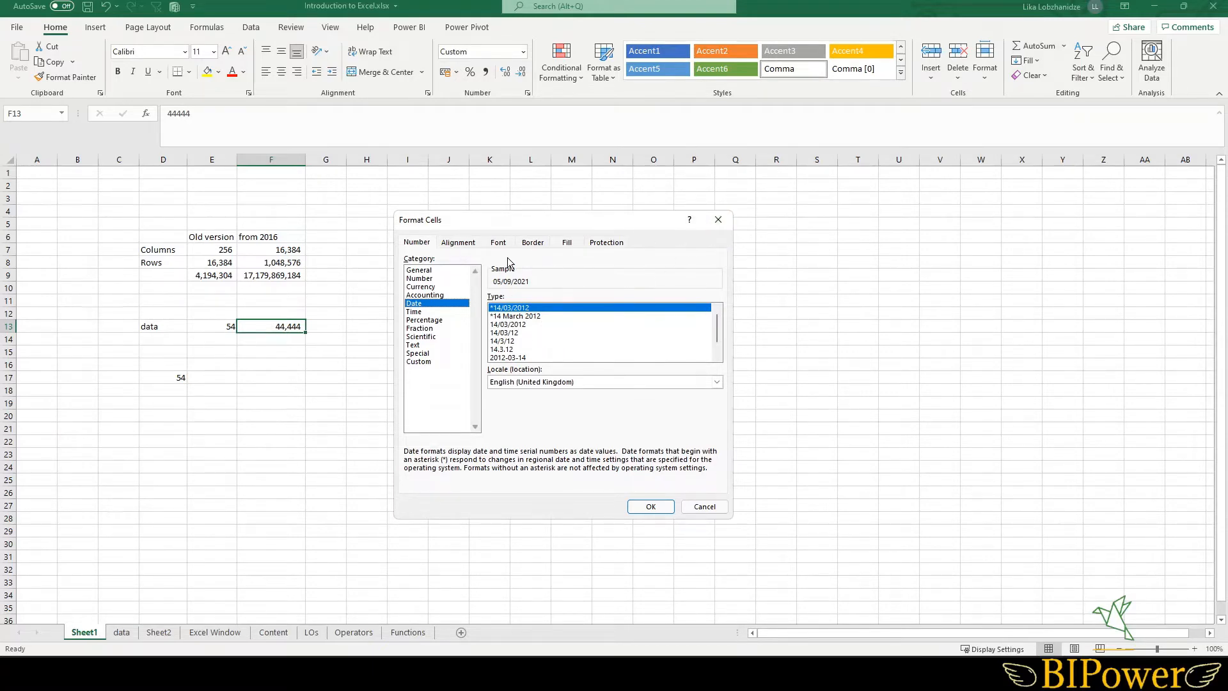
left_click(457, 243)
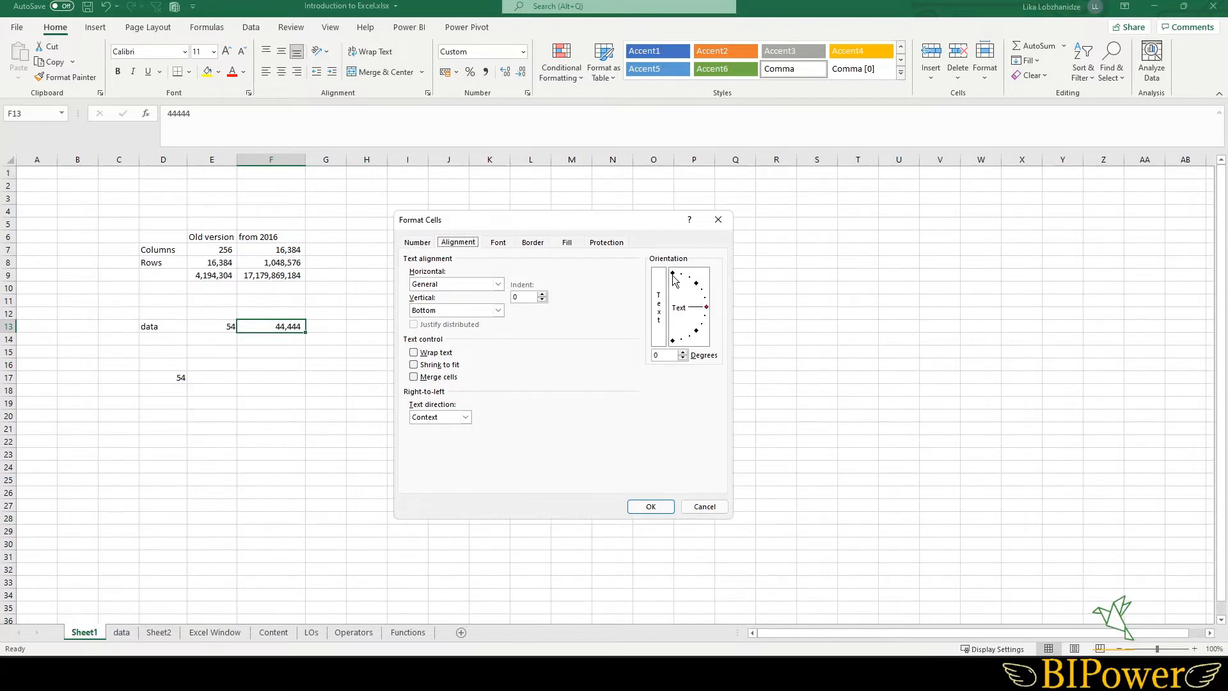
mouse_move(706, 308)
left_mouse_down()
mouse_move(671, 270)
mouse_move(706, 307)
left_mouse_up()
left_click(499, 243)
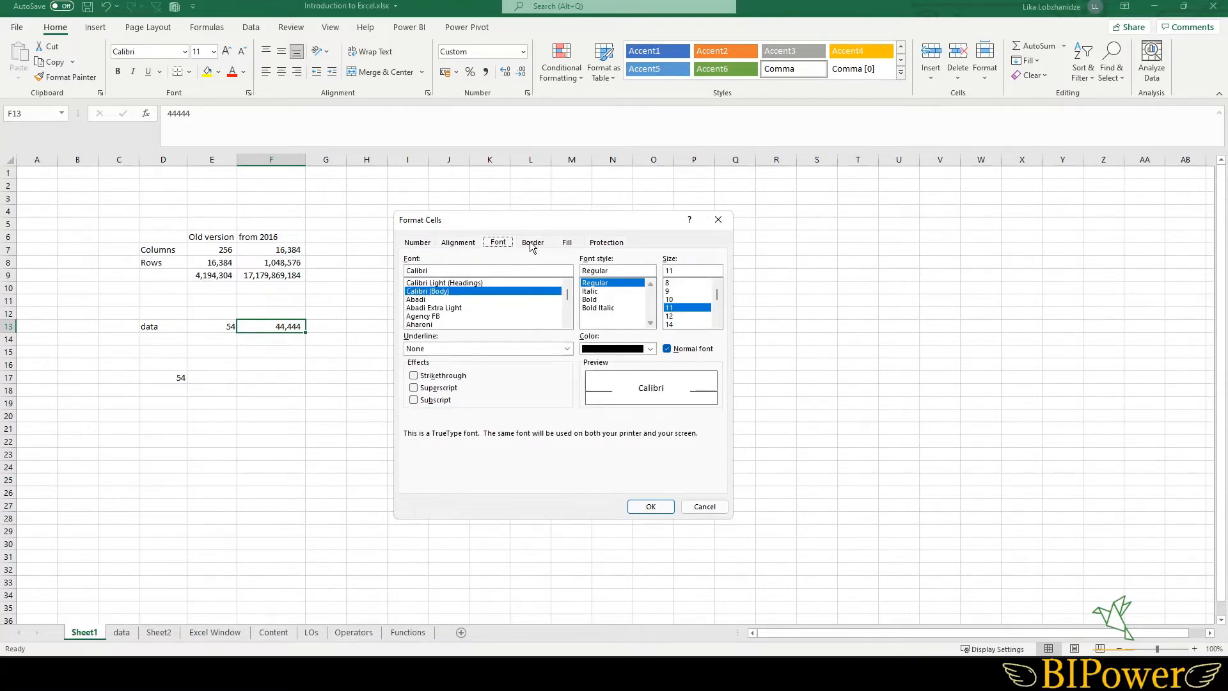
left_click(534, 243)
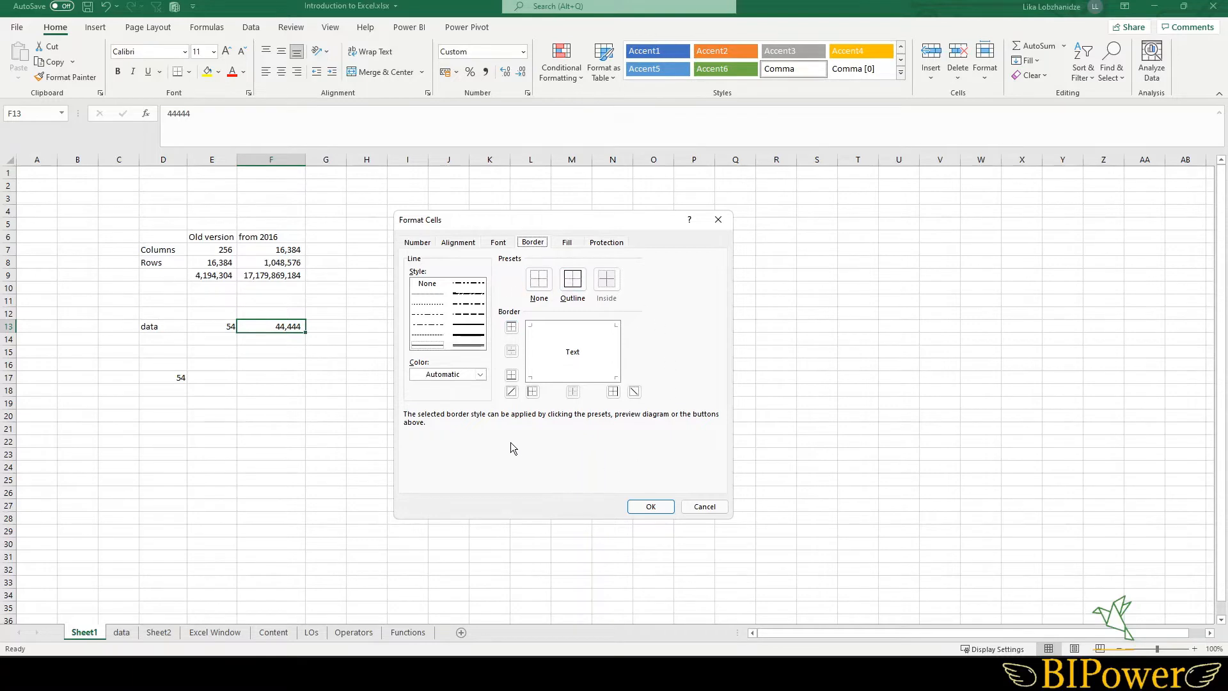
left_click(568, 246)
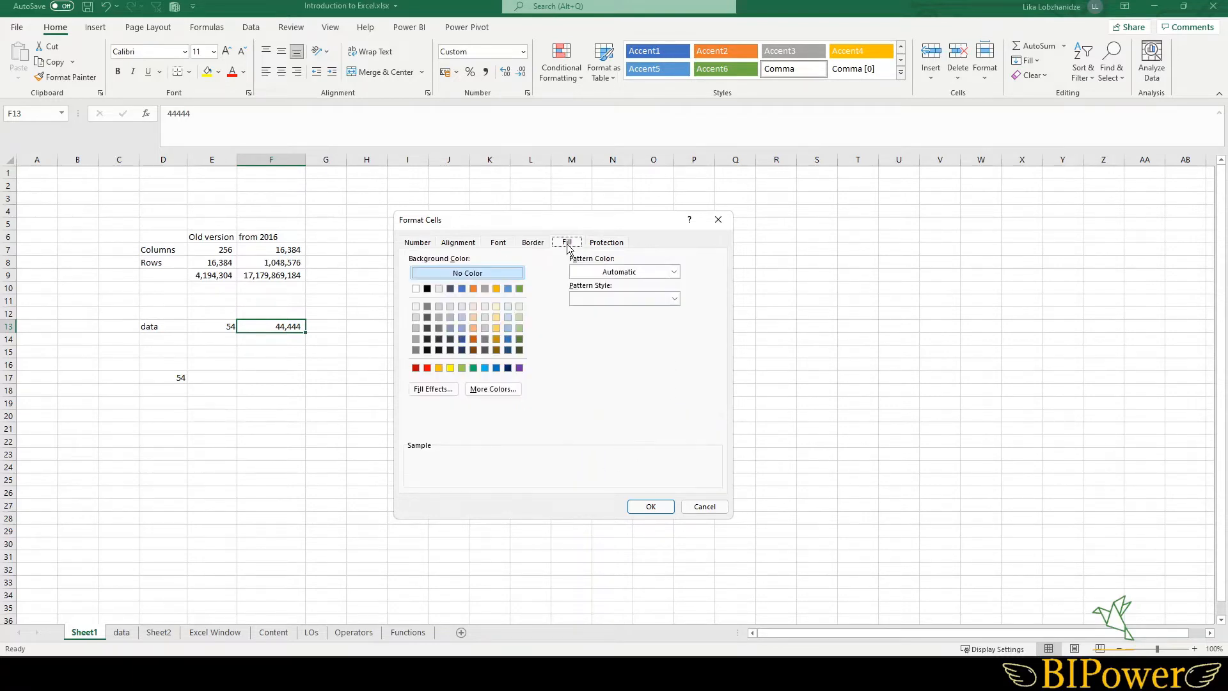
left_click(608, 246)
left_click(417, 246)
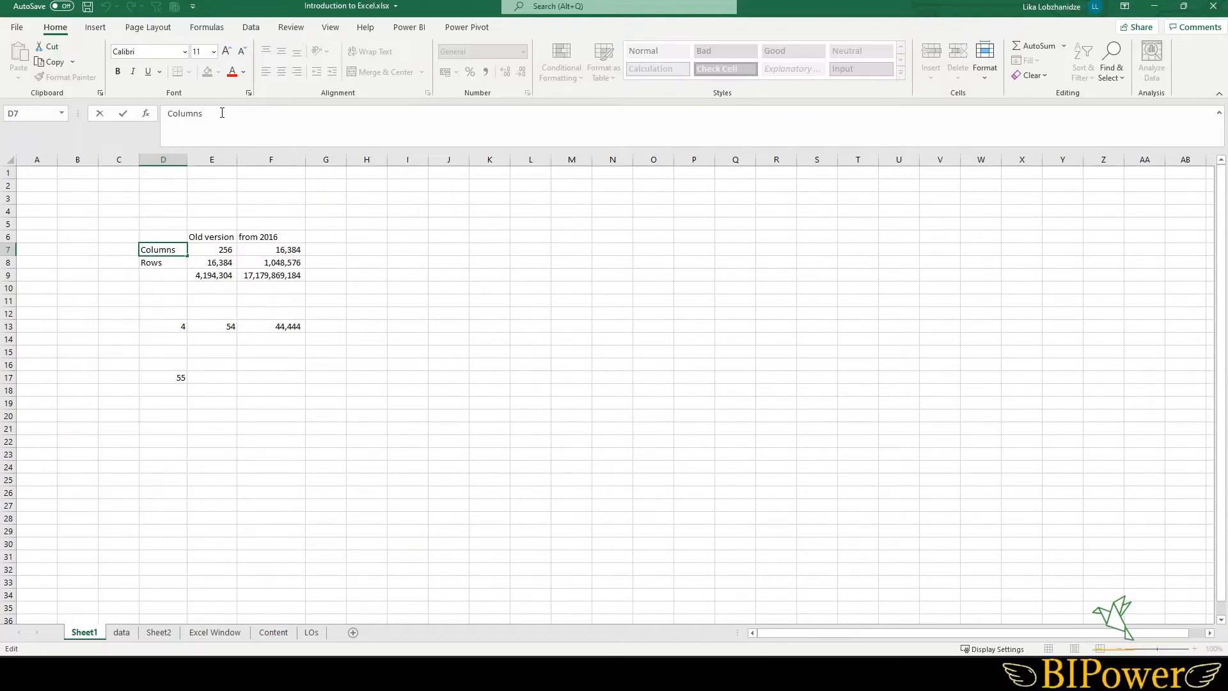
- Insert a line break at the end of the text in cell D7 and confirm the entry
key("alt+Return")
key("Return")
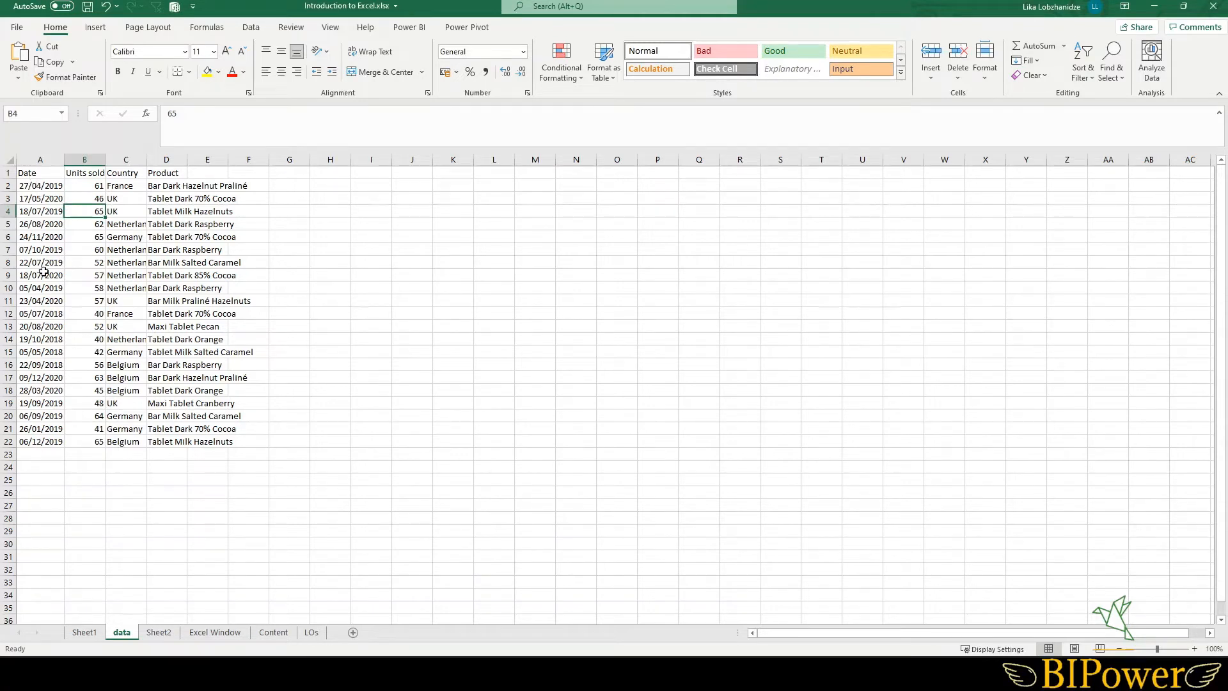
- On the data sheet, autofit the width of the Product column D to its contents
left_click(38, 212)
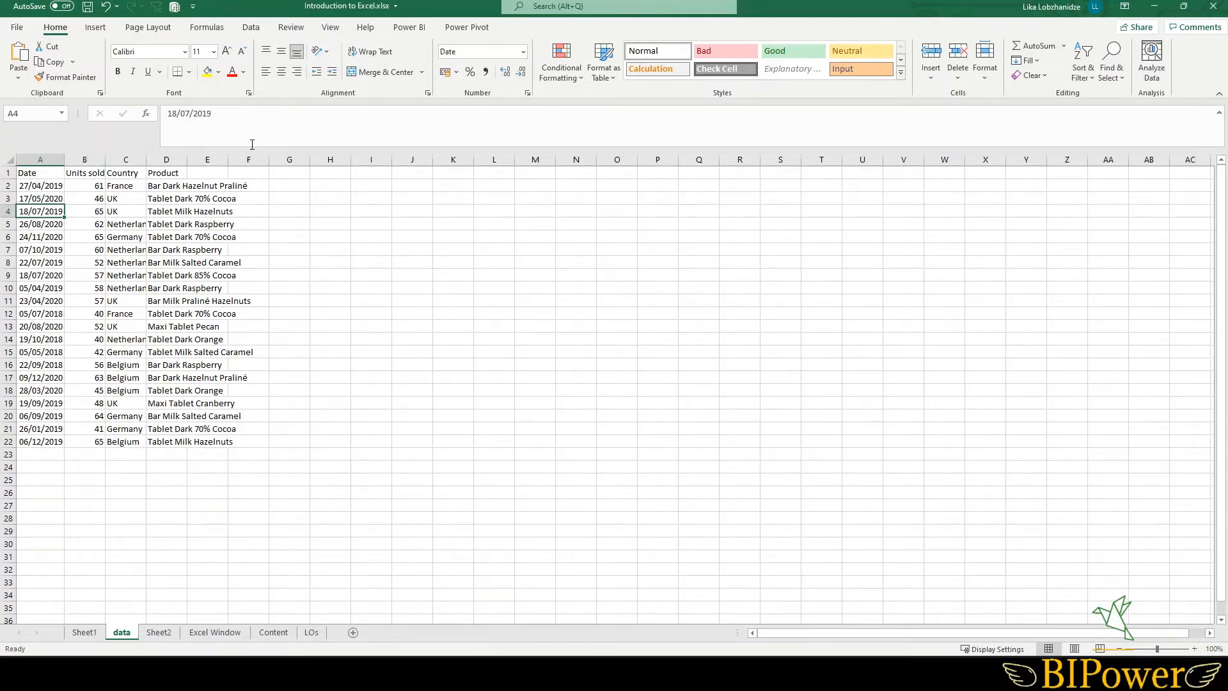
left_click(84, 211)
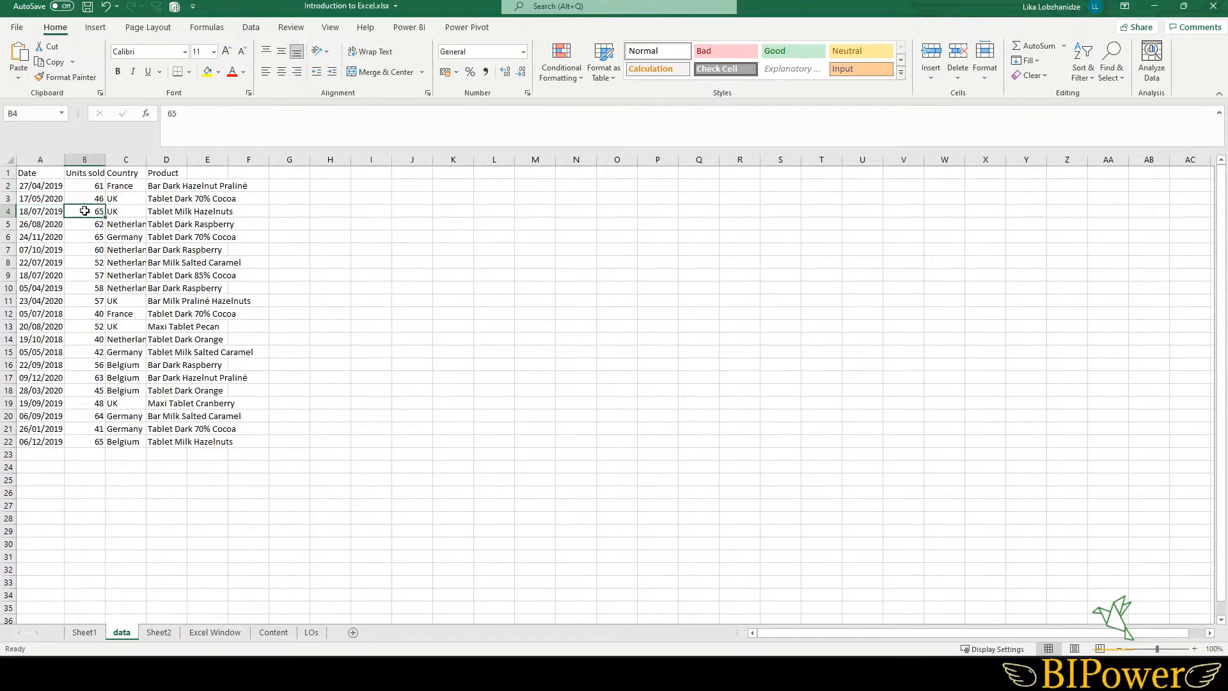
left_click_drag(128, 211, 163, 211)
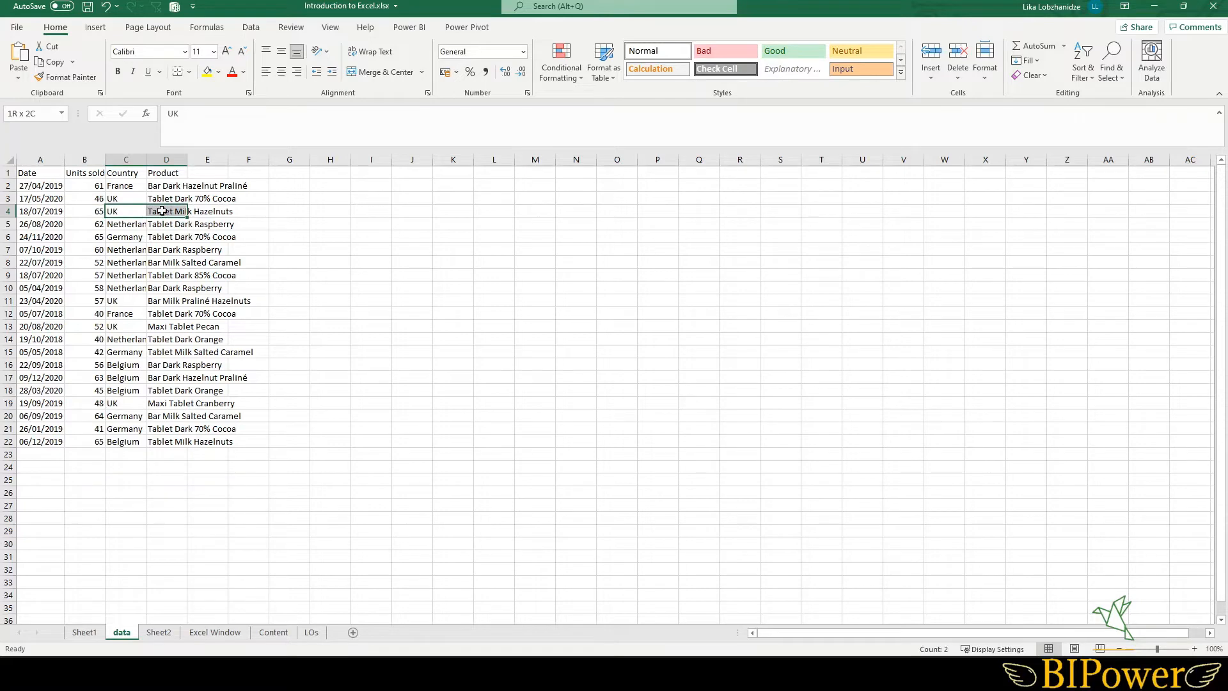
left_click(131, 261)
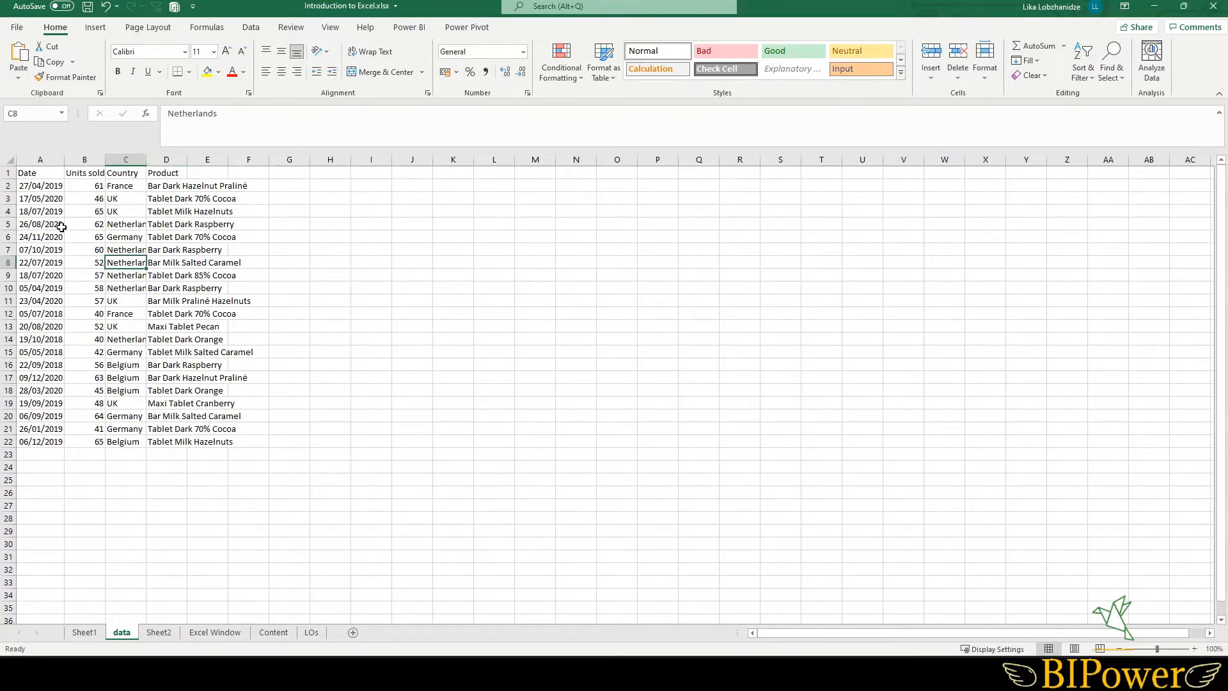
left_click(167, 173)
left_click(165, 185)
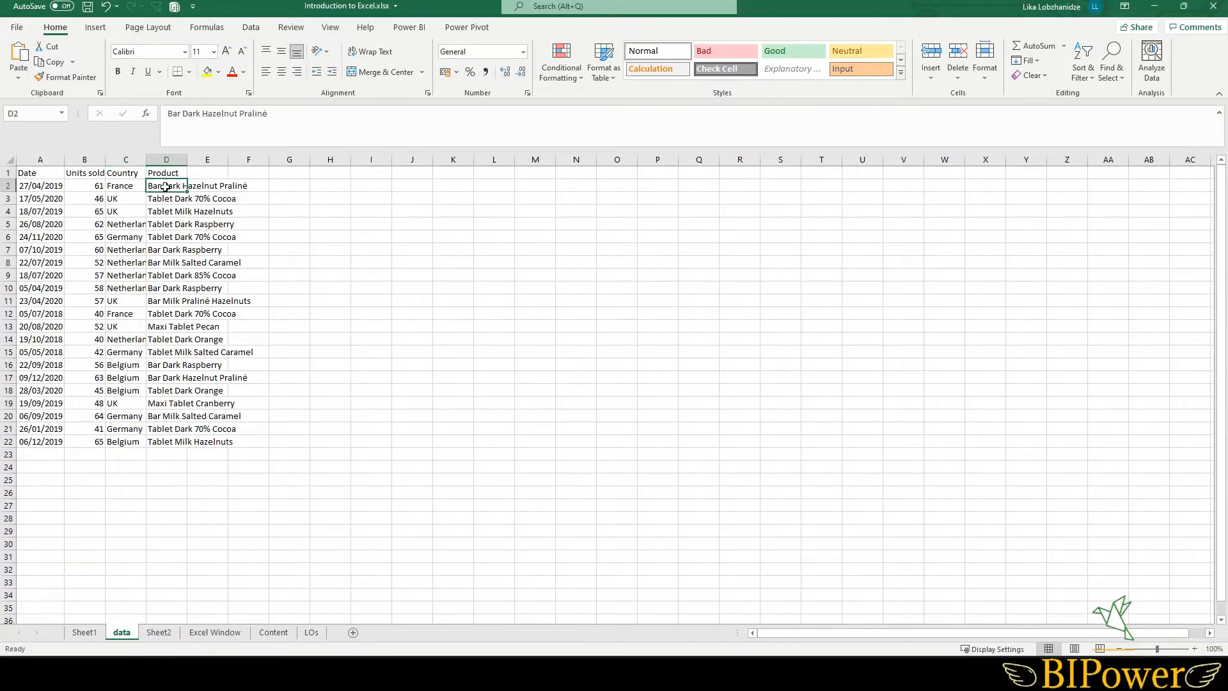
left_click(165, 226)
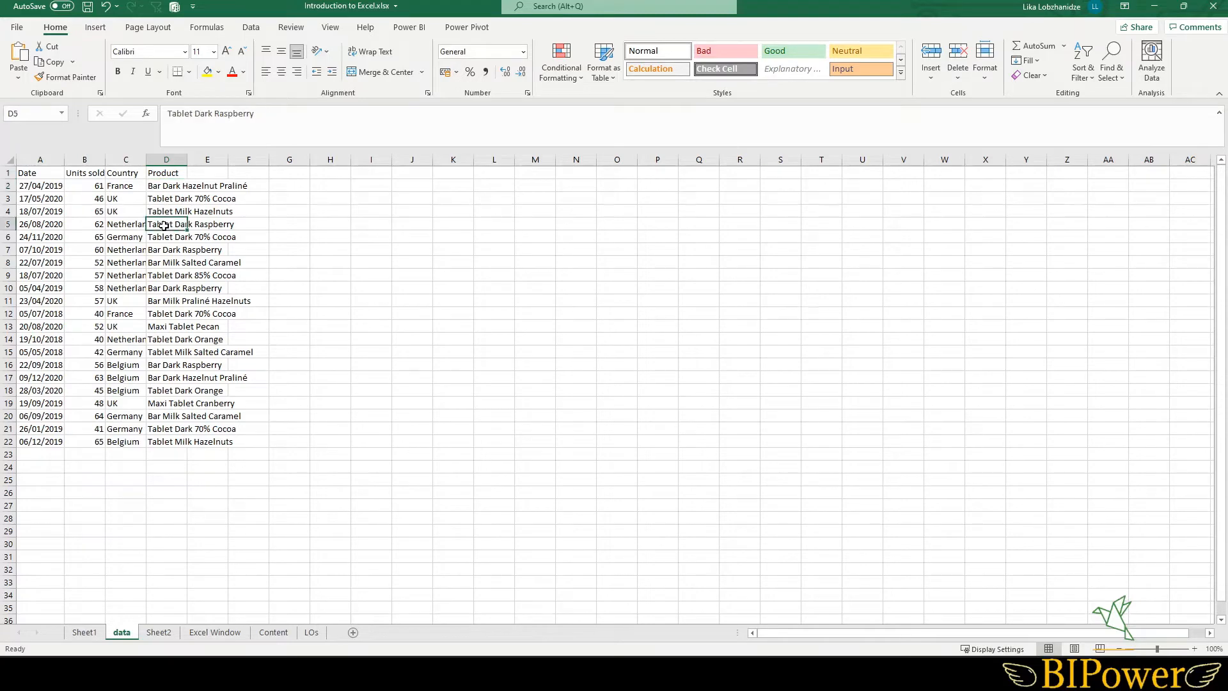
double_click(189, 160)
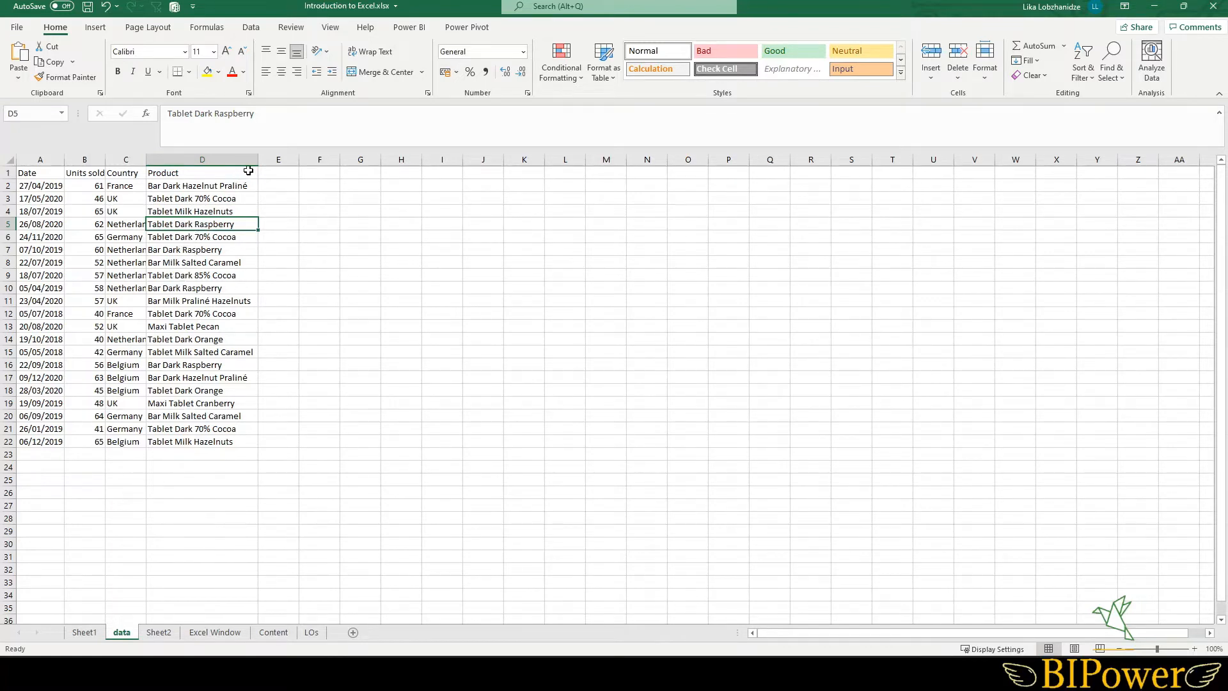
- Set the column width of columns C and D to 8
mouse_move(256, 161)
left_mouse_down()
mouse_move(191, 163)
mouse_move(252, 167)
left_mouse_up()
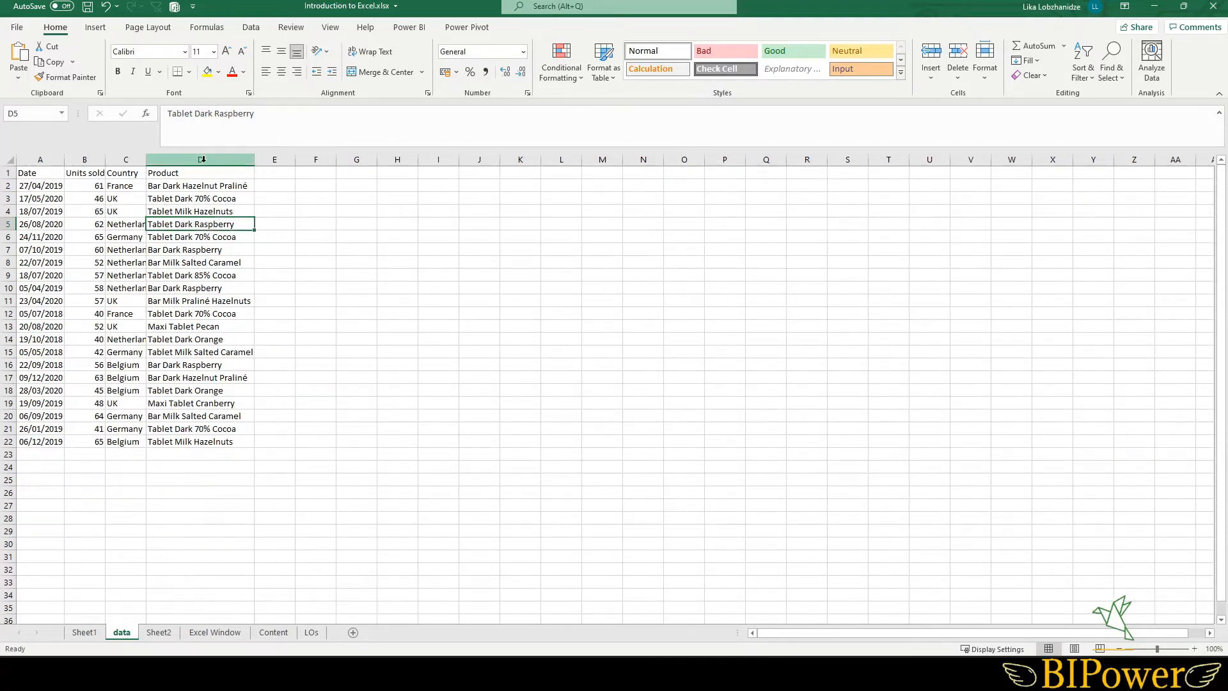
left_click_drag(124, 158, 163, 159)
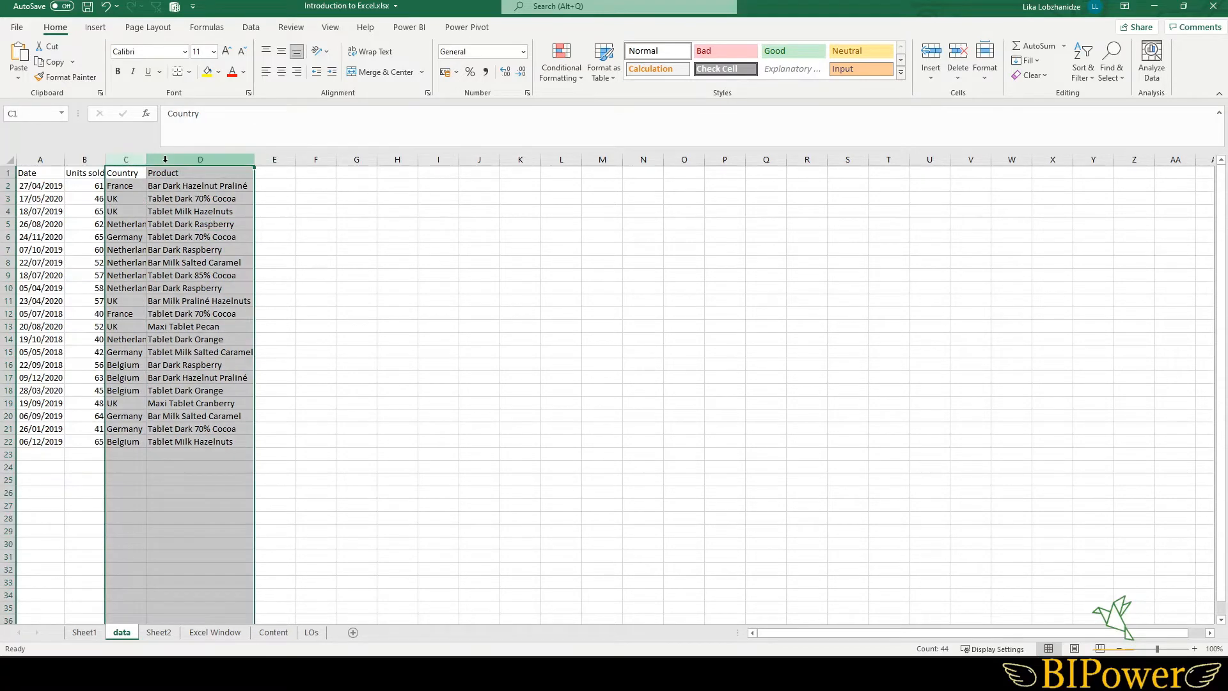
right_click(165, 159)
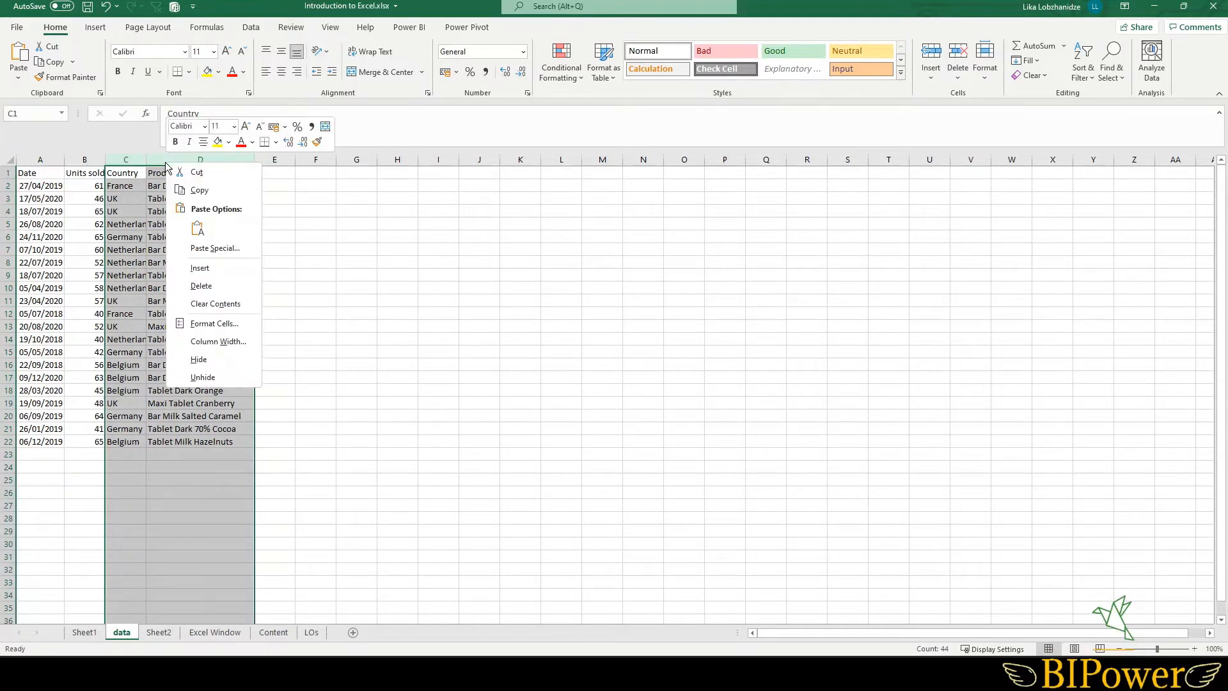
left_click(218, 343)
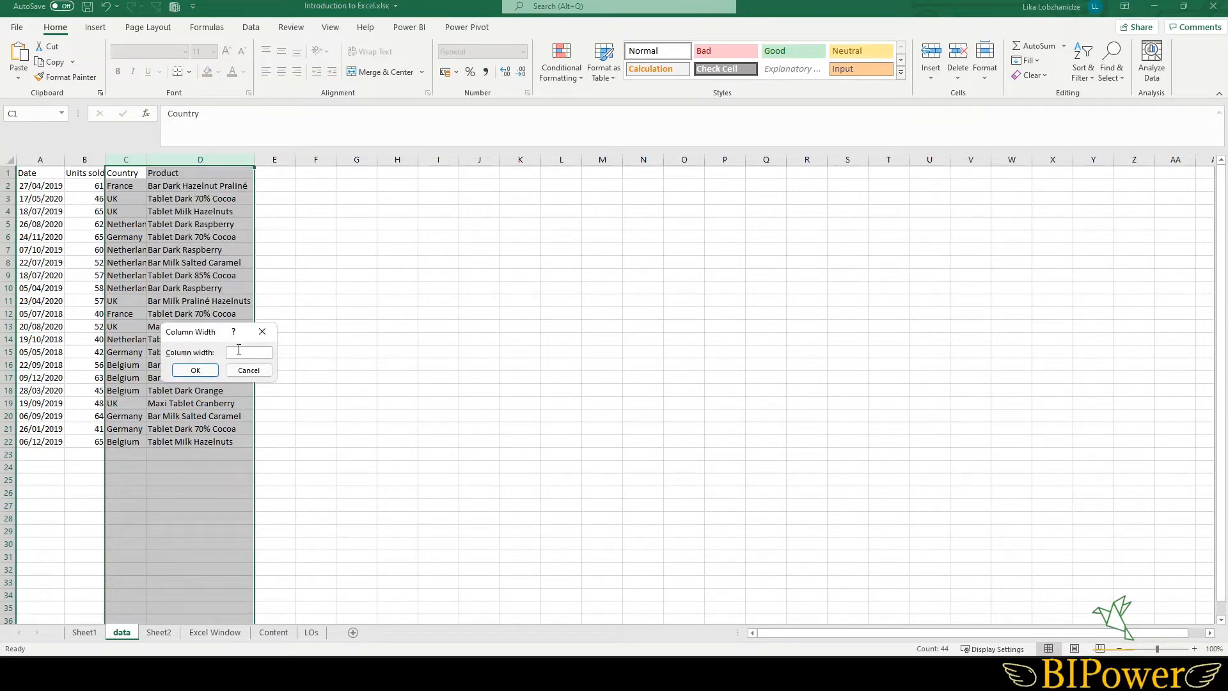
type("8")
key("Return")
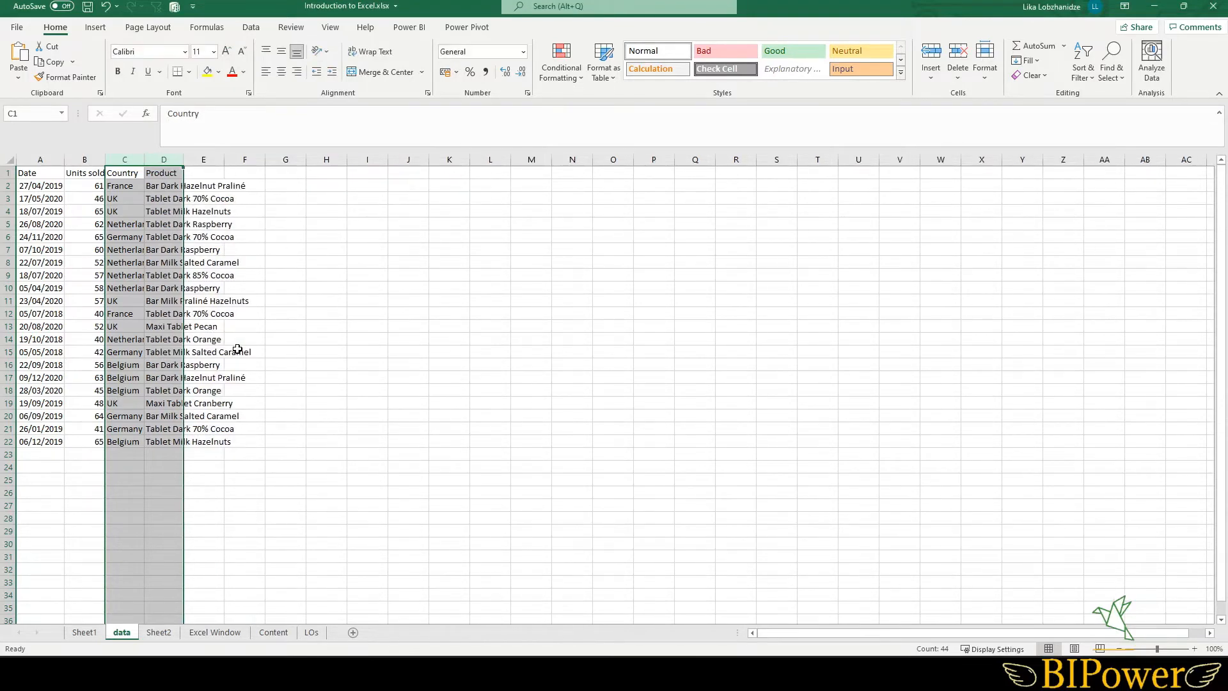
- Autofit columns C and D to fit the Country and Product entries
left_click(170, 274)
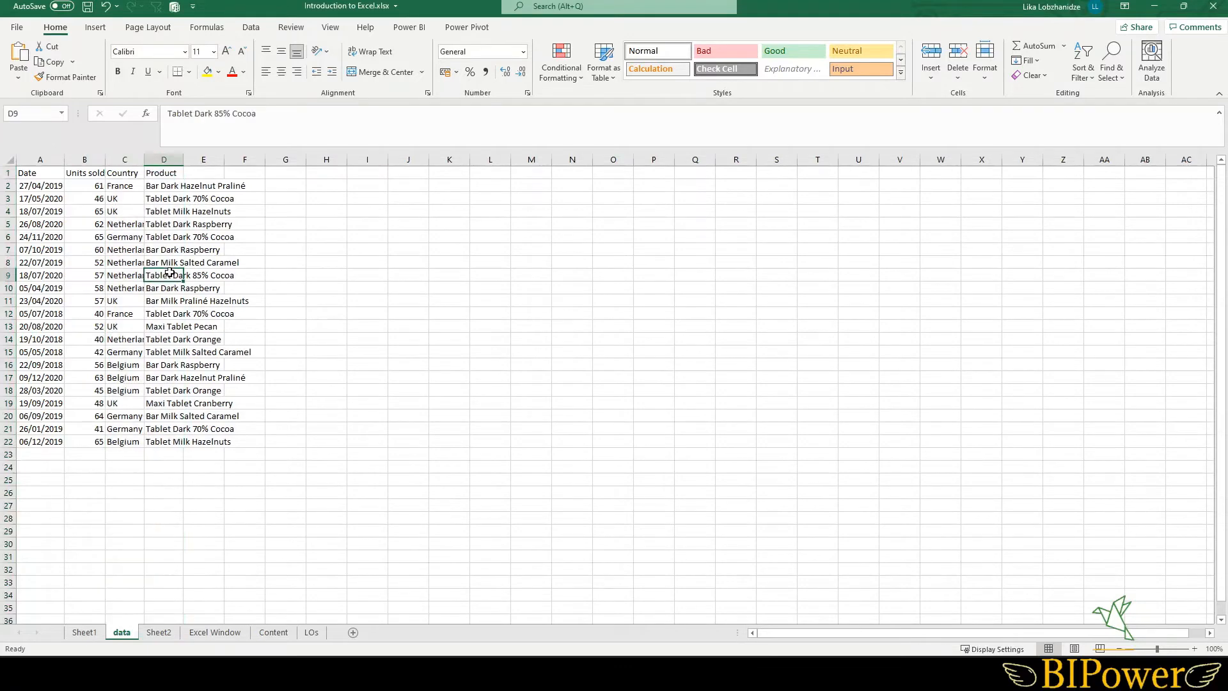
double_click(186, 160)
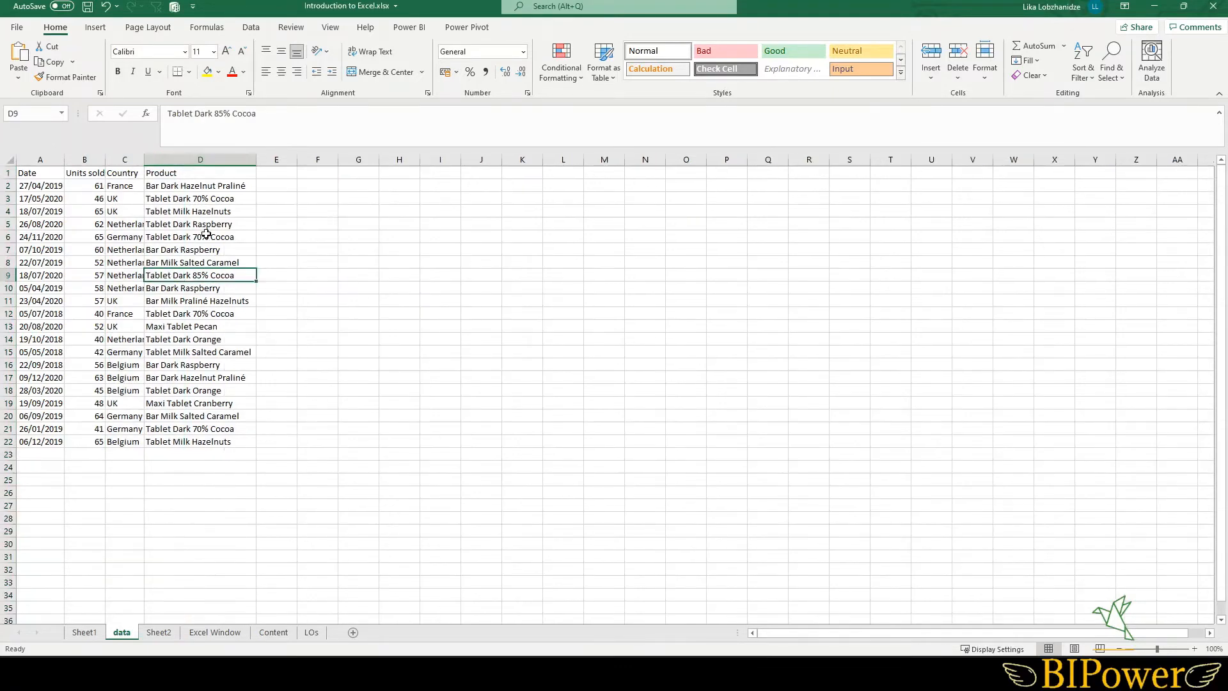
left_click_drag(131, 160, 246, 161)
double_click(257, 162)
left_click(150, 250)
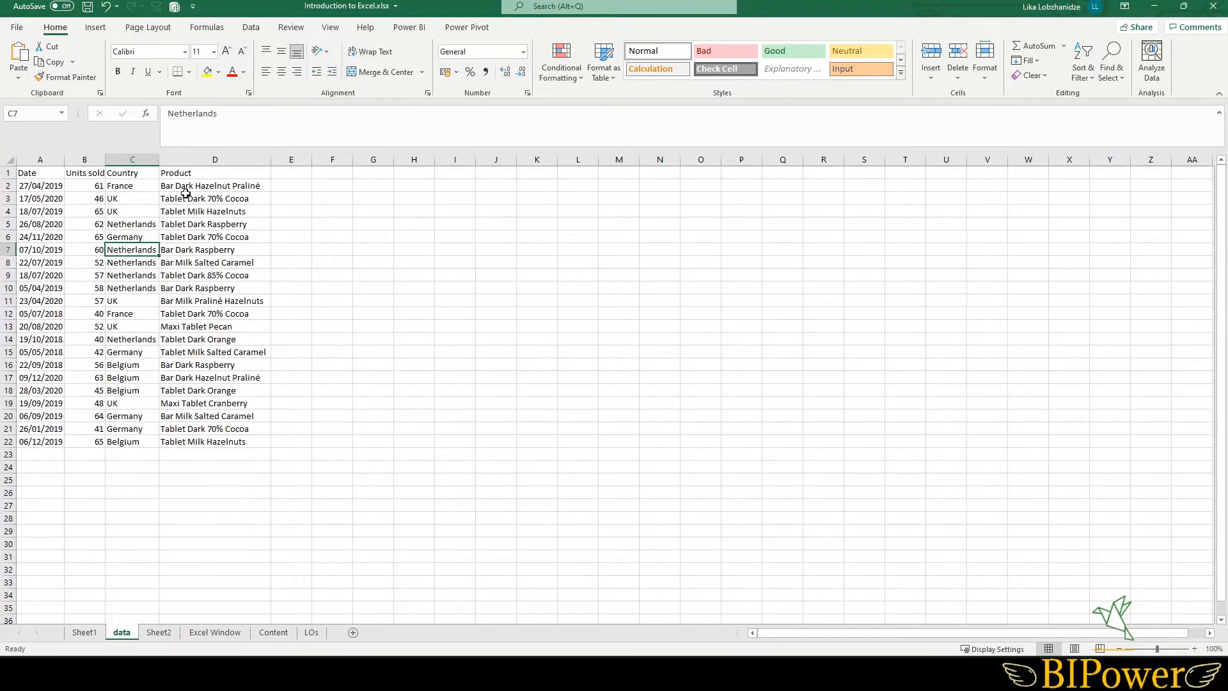
- Insert a blank column before the Product column
left_click(177, 160)
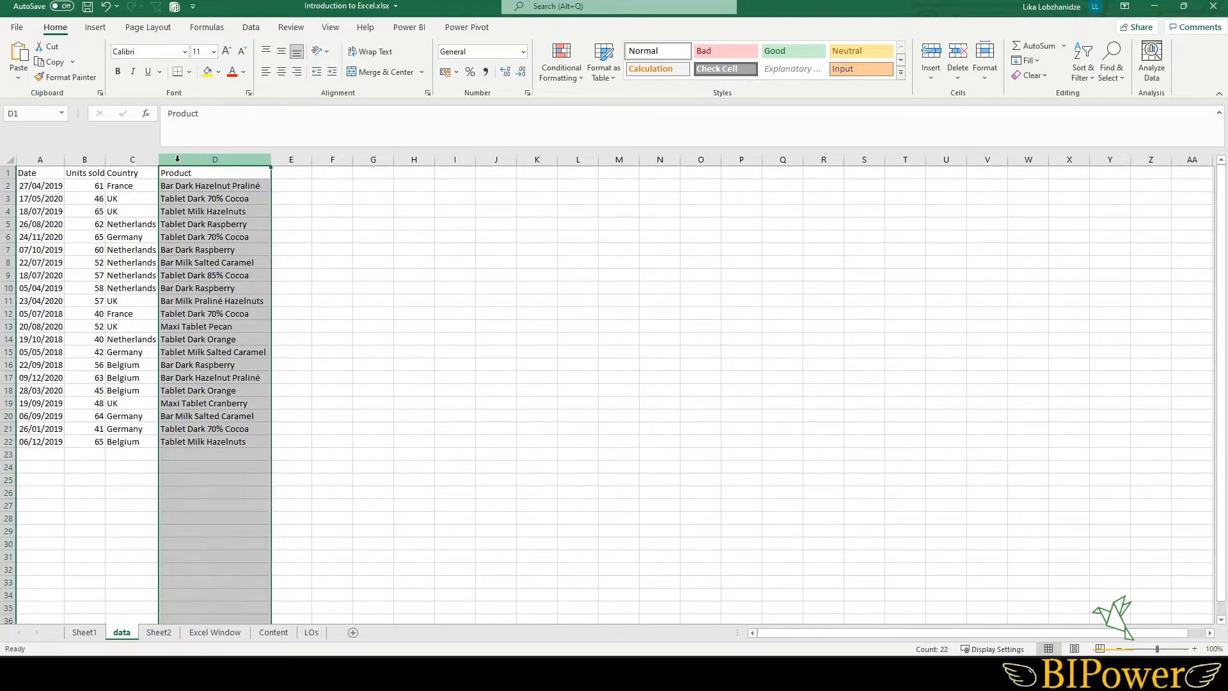
right_click(177, 160)
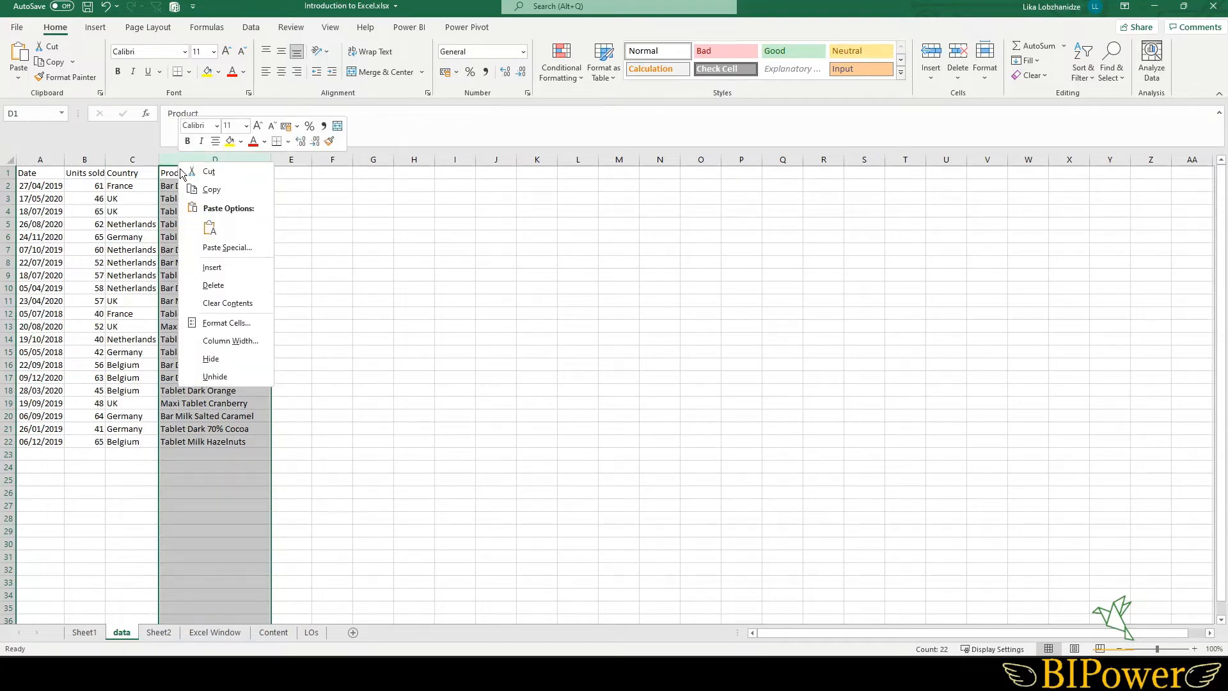
left_click(207, 267)
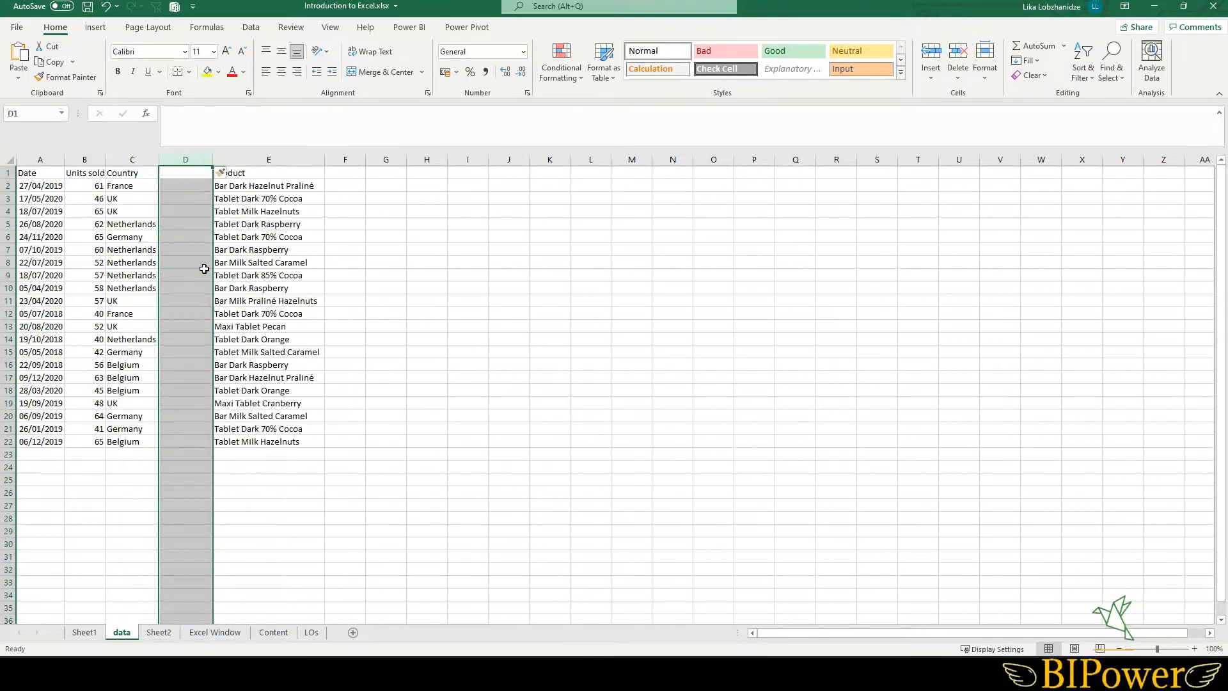
- Insert two more blank columns before the Product column
left_click(251, 212)
left_click_drag(265, 159, 189, 159)
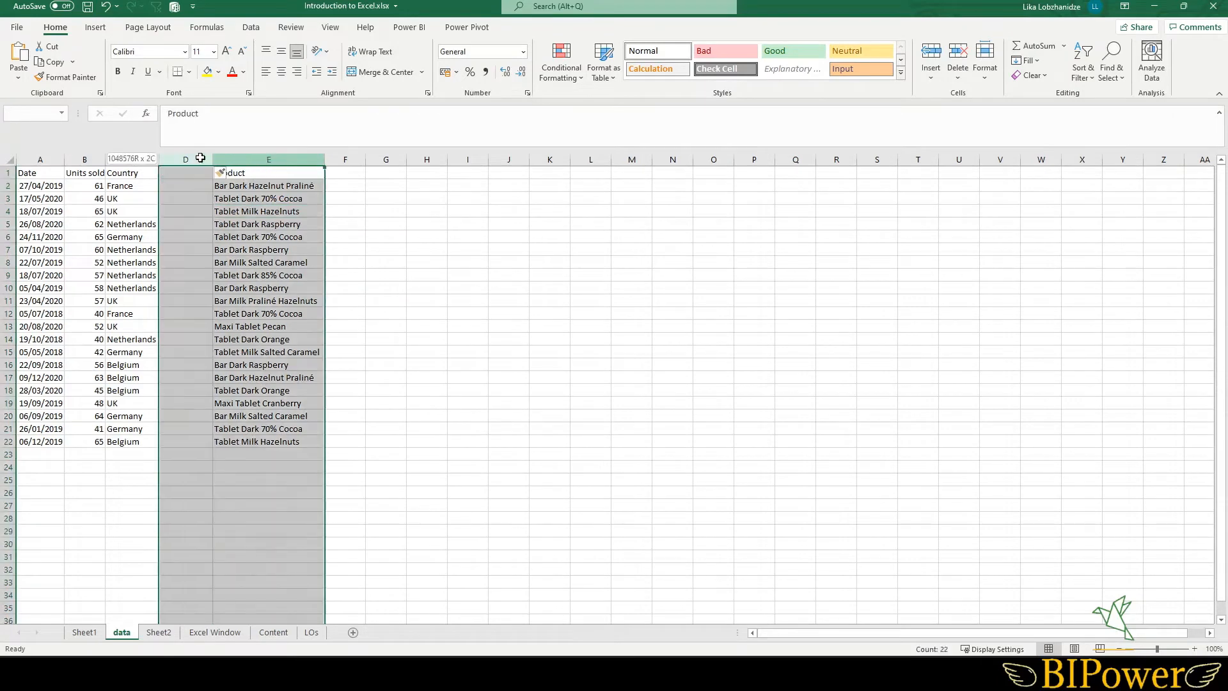
right_click(189, 161)
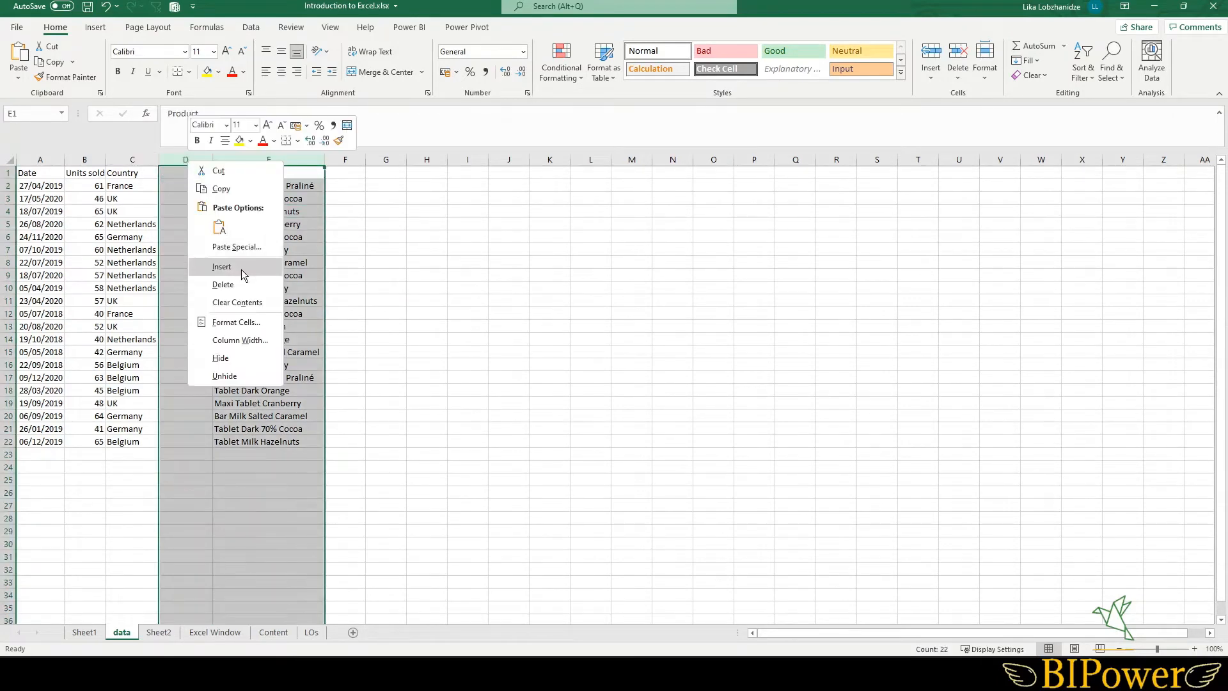
left_click(239, 268)
left_click(217, 262)
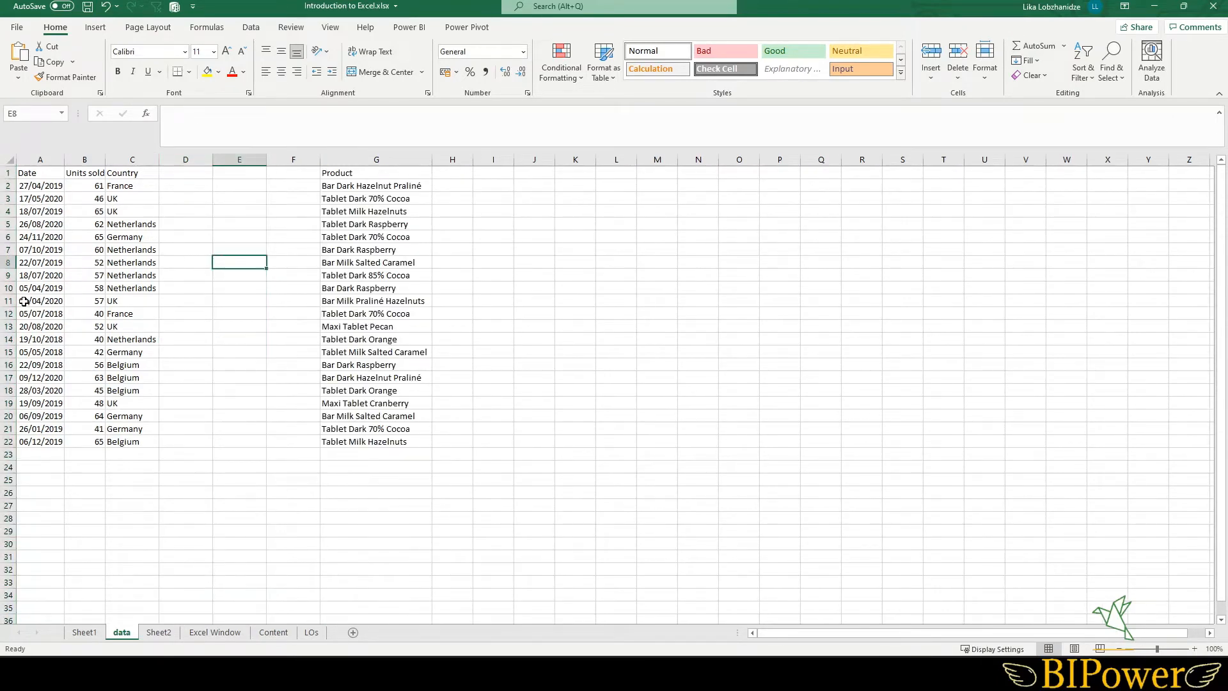
- Insert five blank rows above row 7 of the data table
left_click_drag(8, 300, 12, 245)
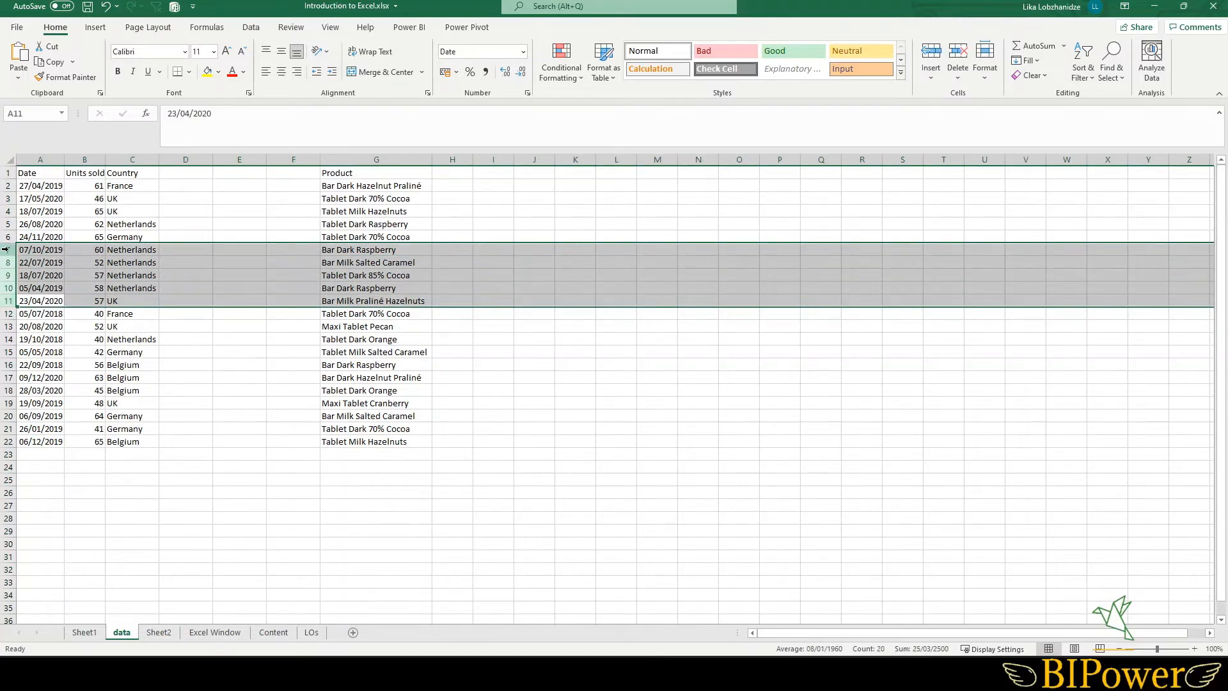
right_click(12, 246)
left_click(54, 362)
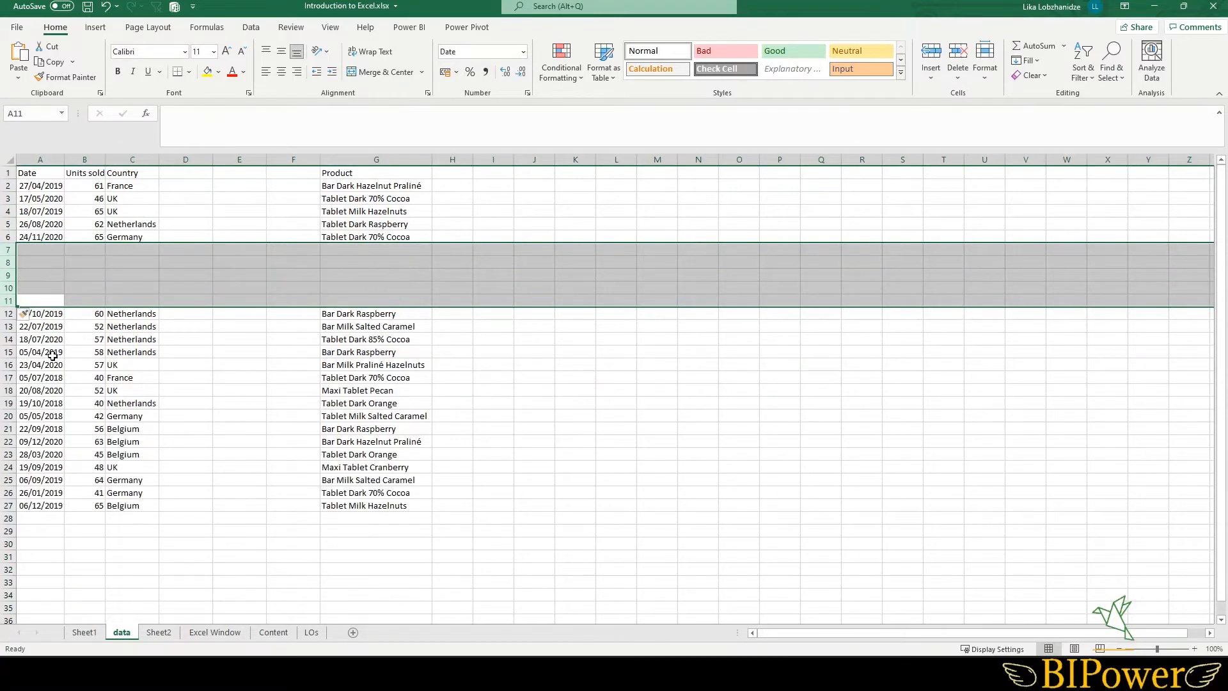
- Undo the five inserted rows and the inserted blank columns before Product
left_click(167, 352)
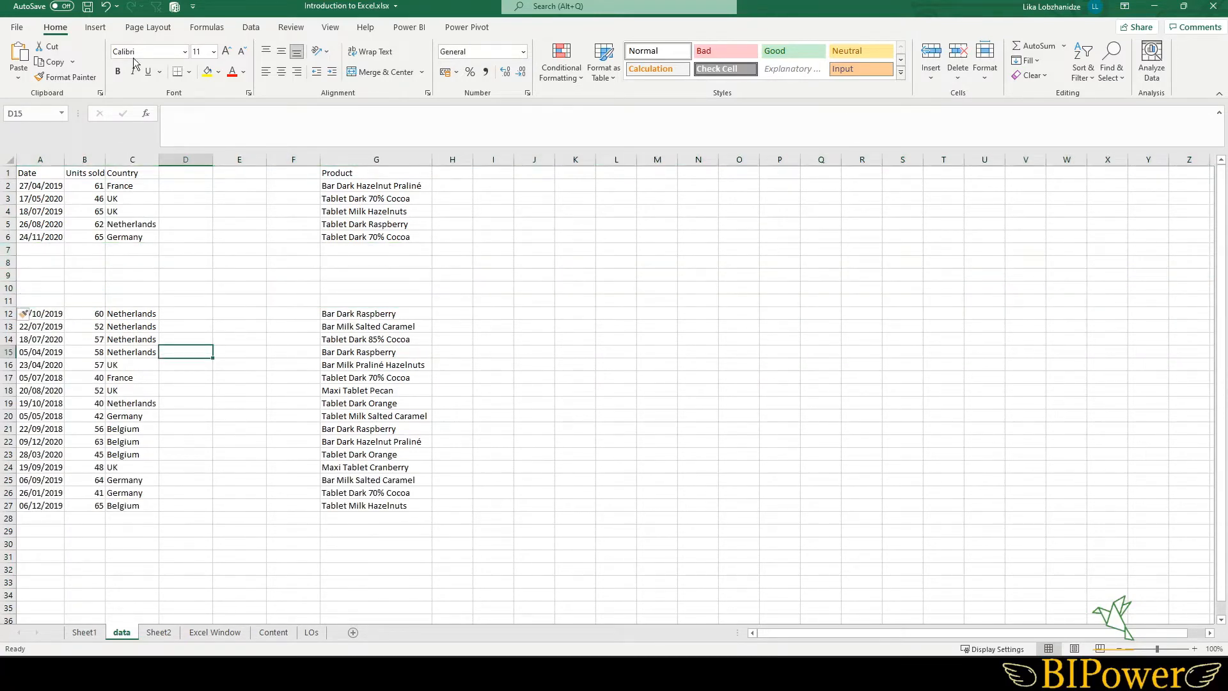
left_click(106, 8)
left_click(107, 7)
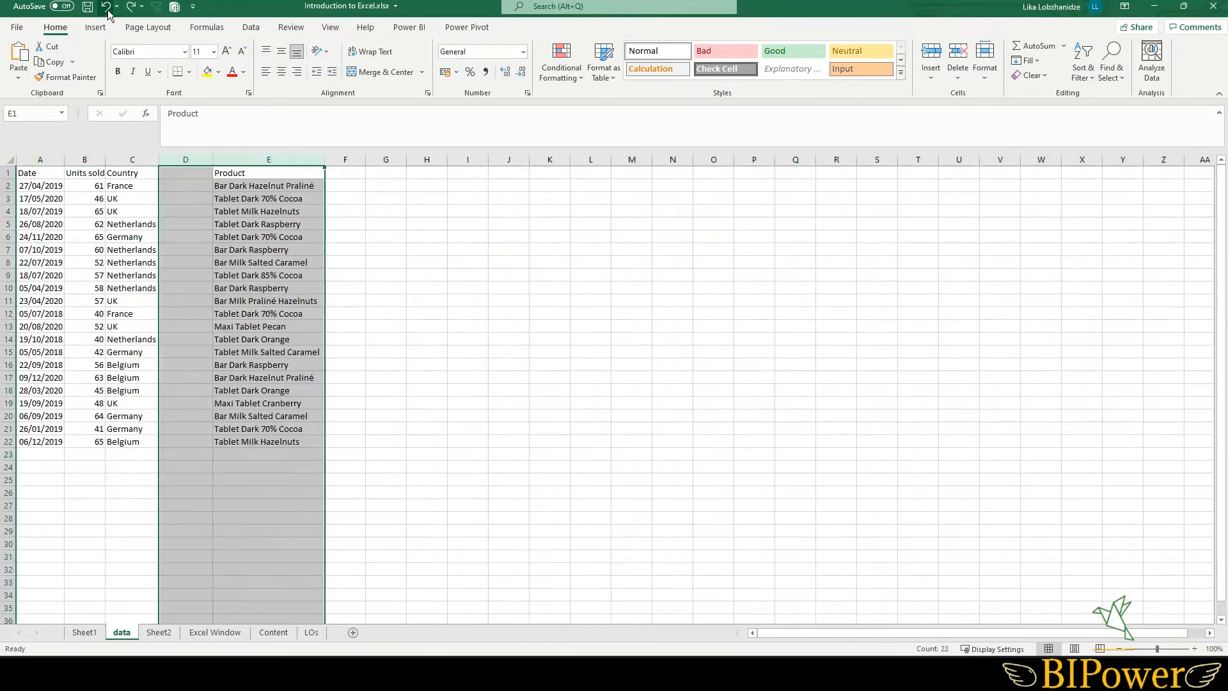
left_click(107, 7)
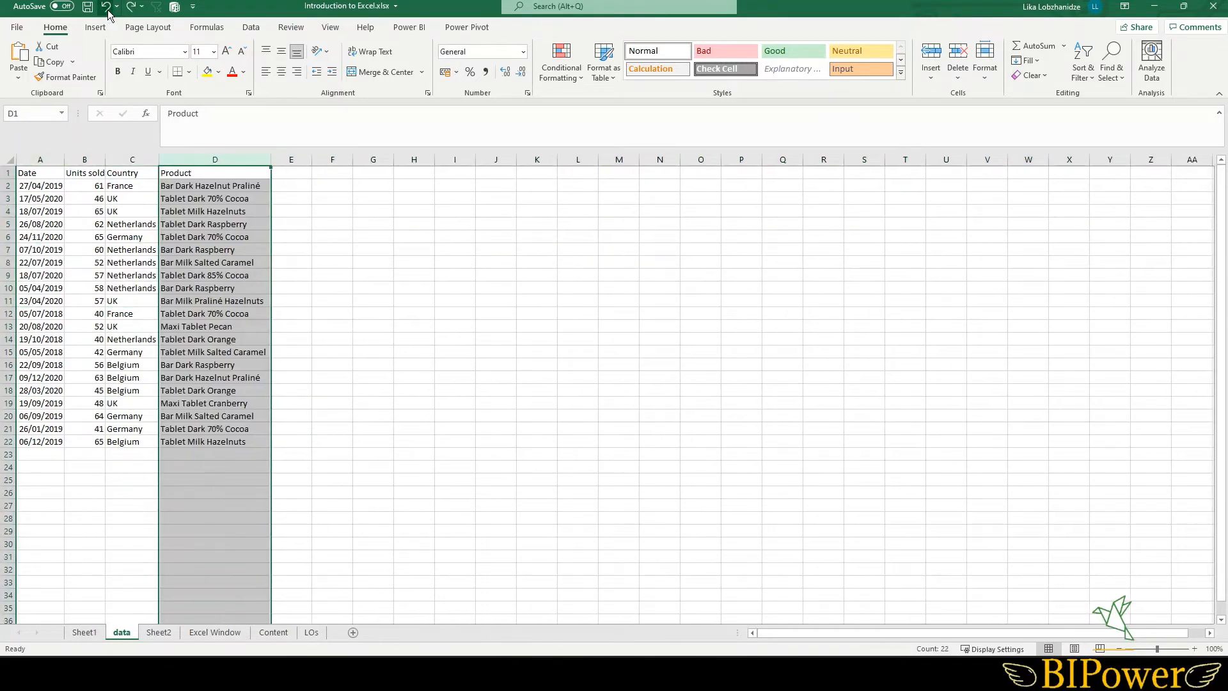
- Delete rows 8 and 9 of the data table
left_click(201, 274)
left_click(88, 302)
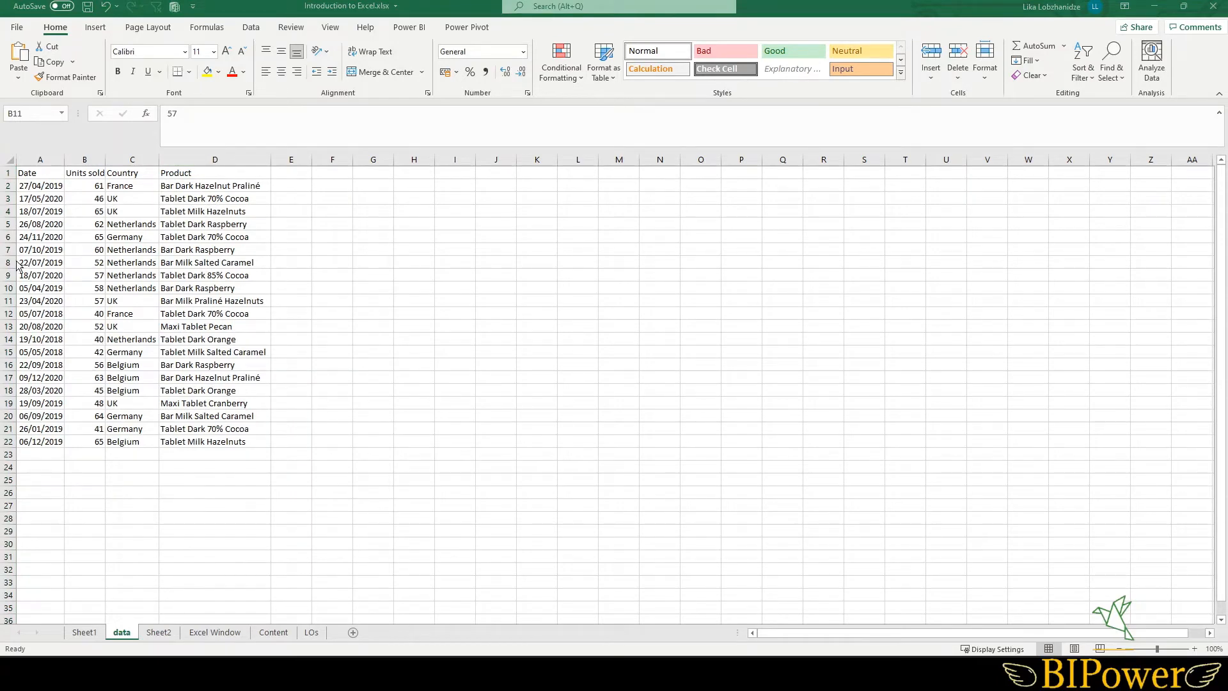
left_click_drag(8, 263, 8, 275)
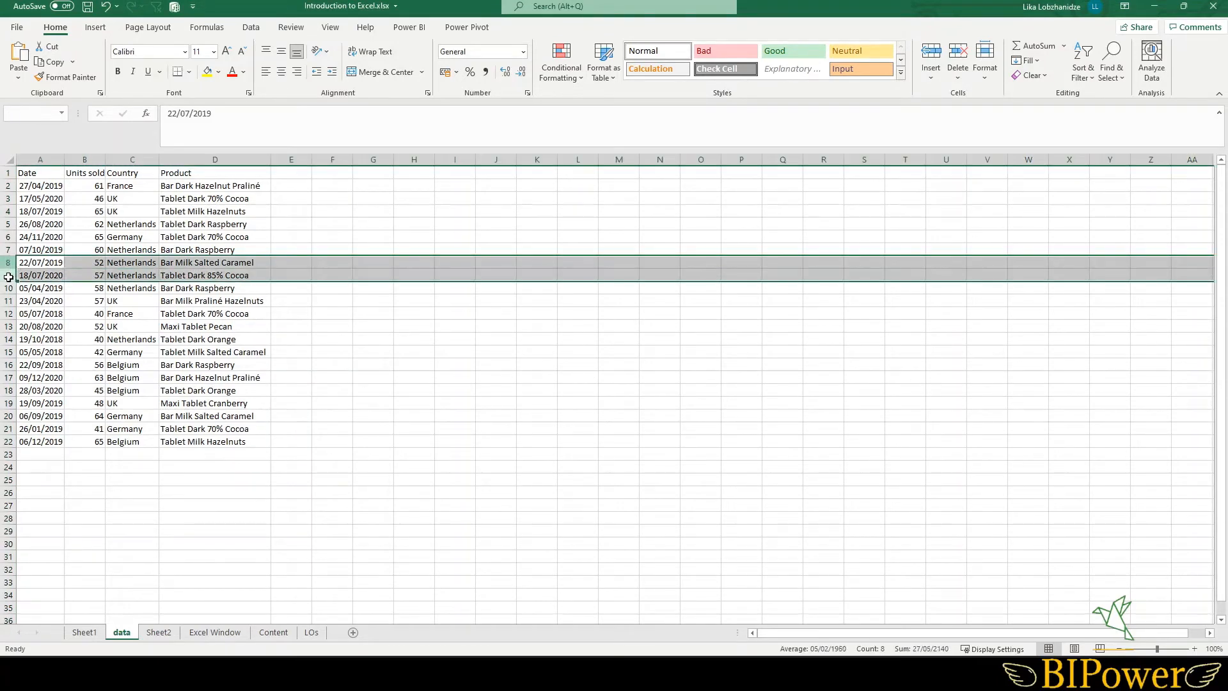
right_click(8, 275)
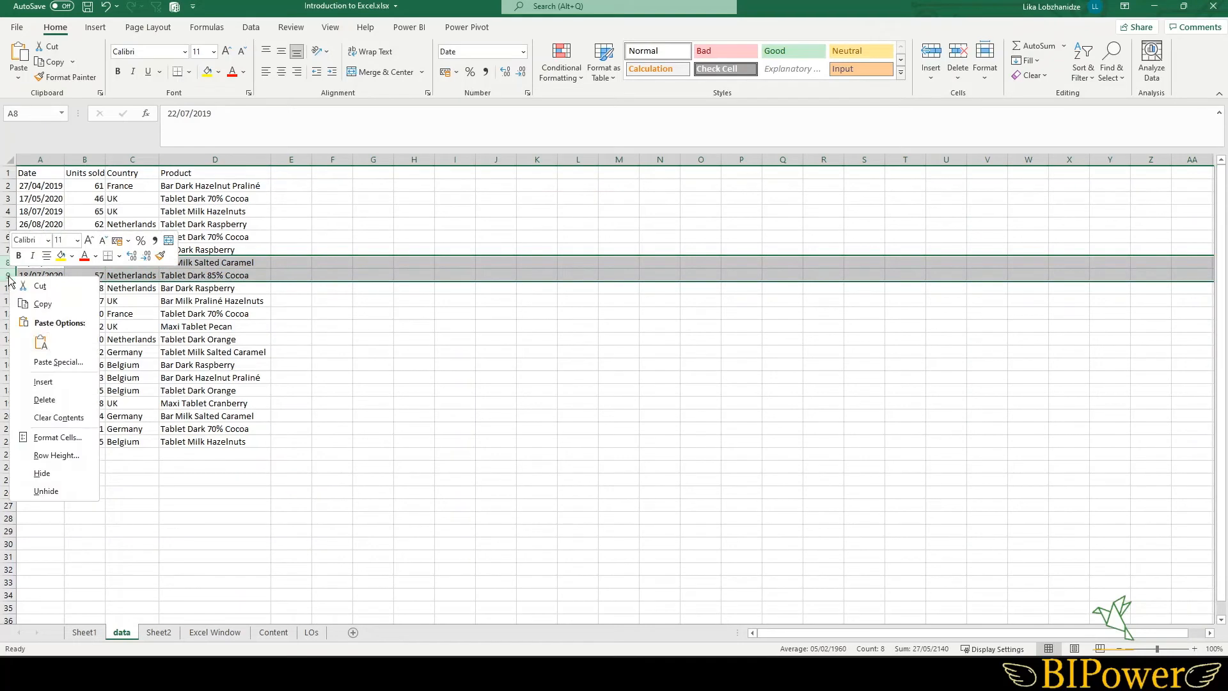
left_click(64, 399)
right_click(198, 156)
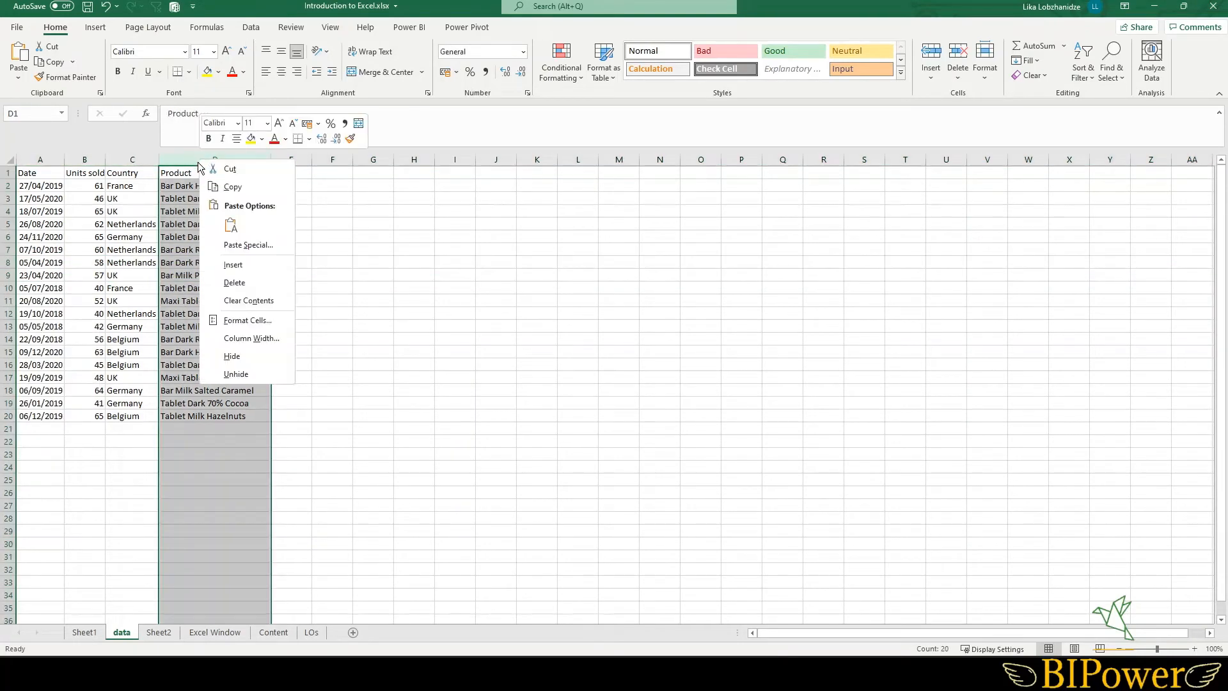
key("Escape")
left_click(107, 300)
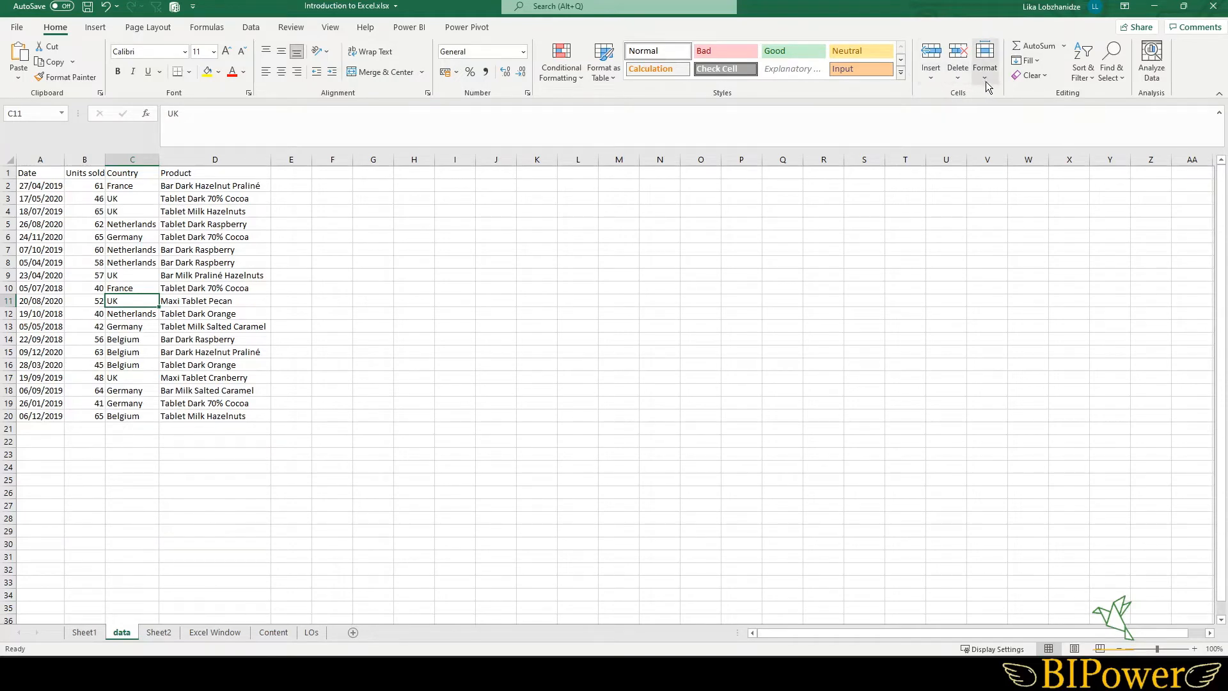
- Clear cell C8 and re-enter Netherlands using AutoComplete
left_click(123, 251)
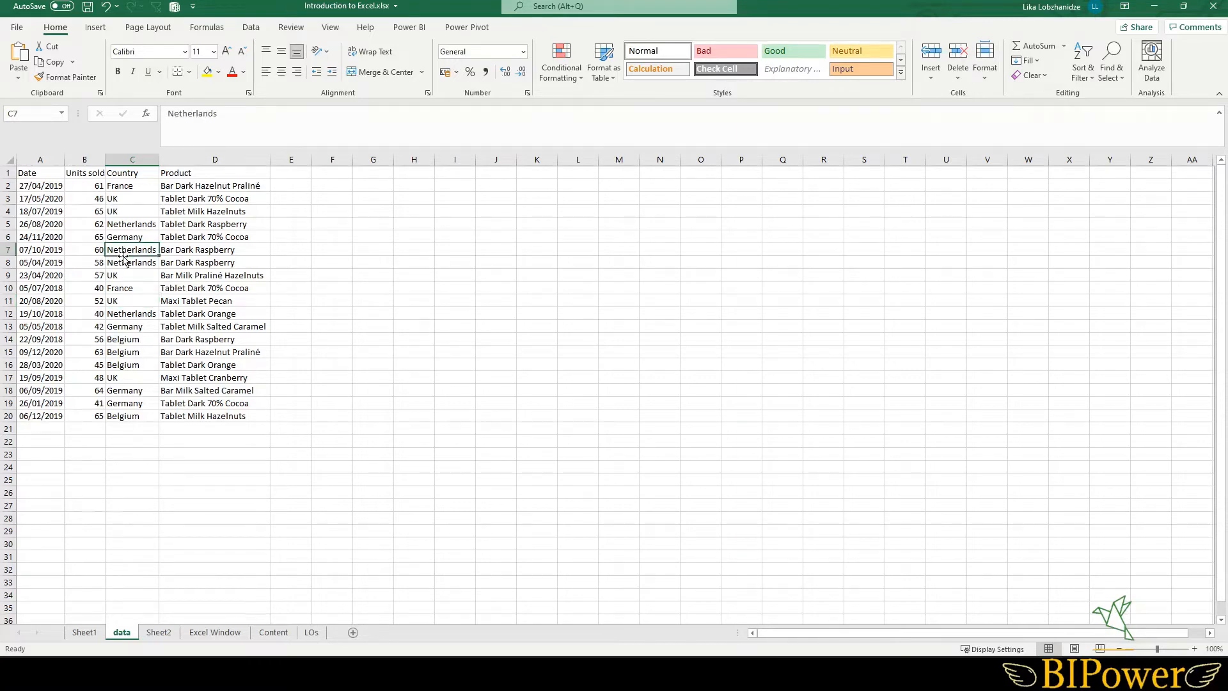
left_click(123, 262)
key("Delete")
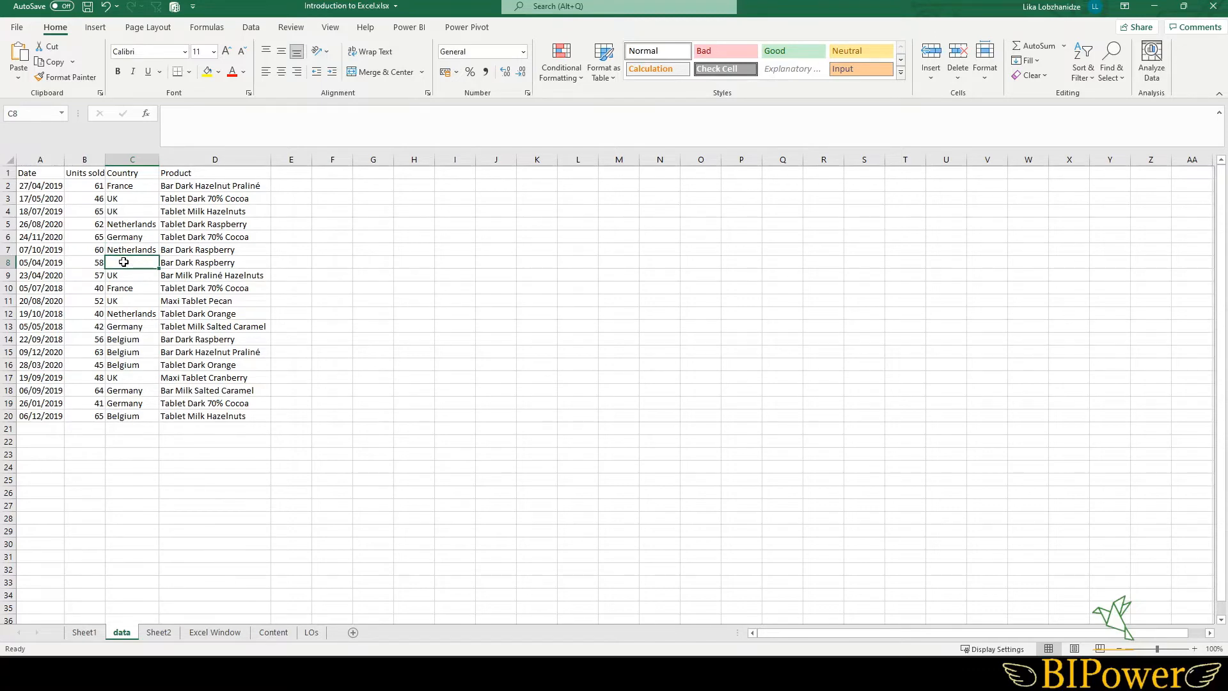
type("Netherlands")
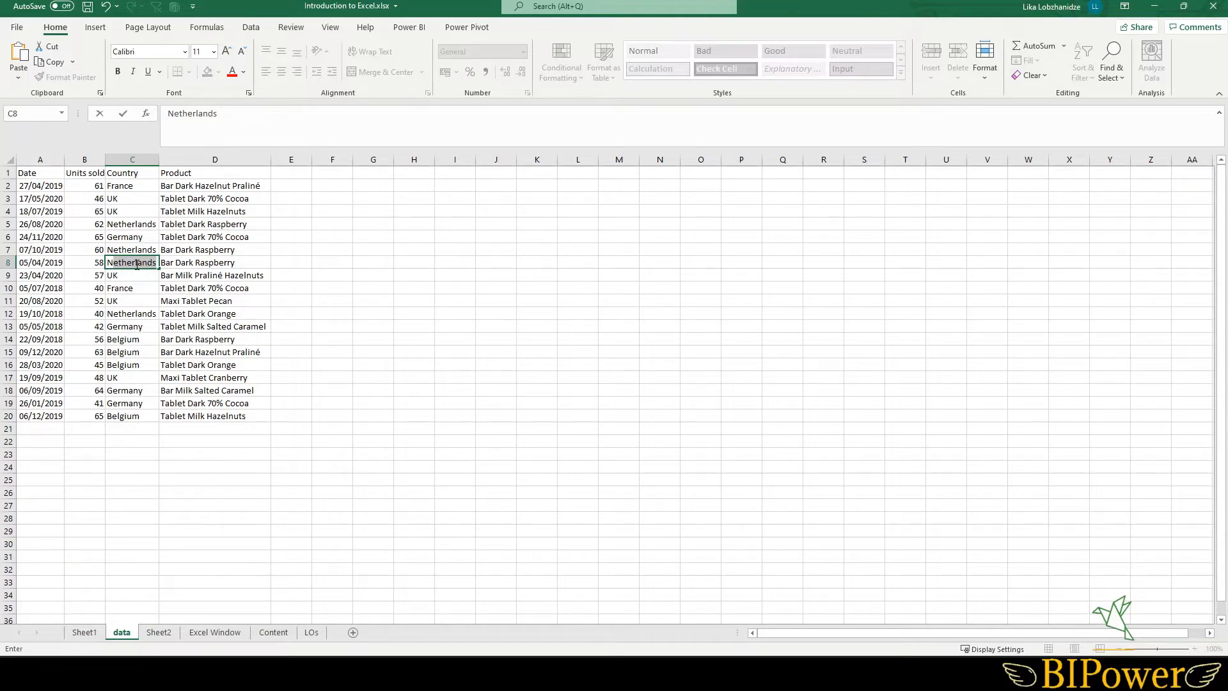
key("Return")
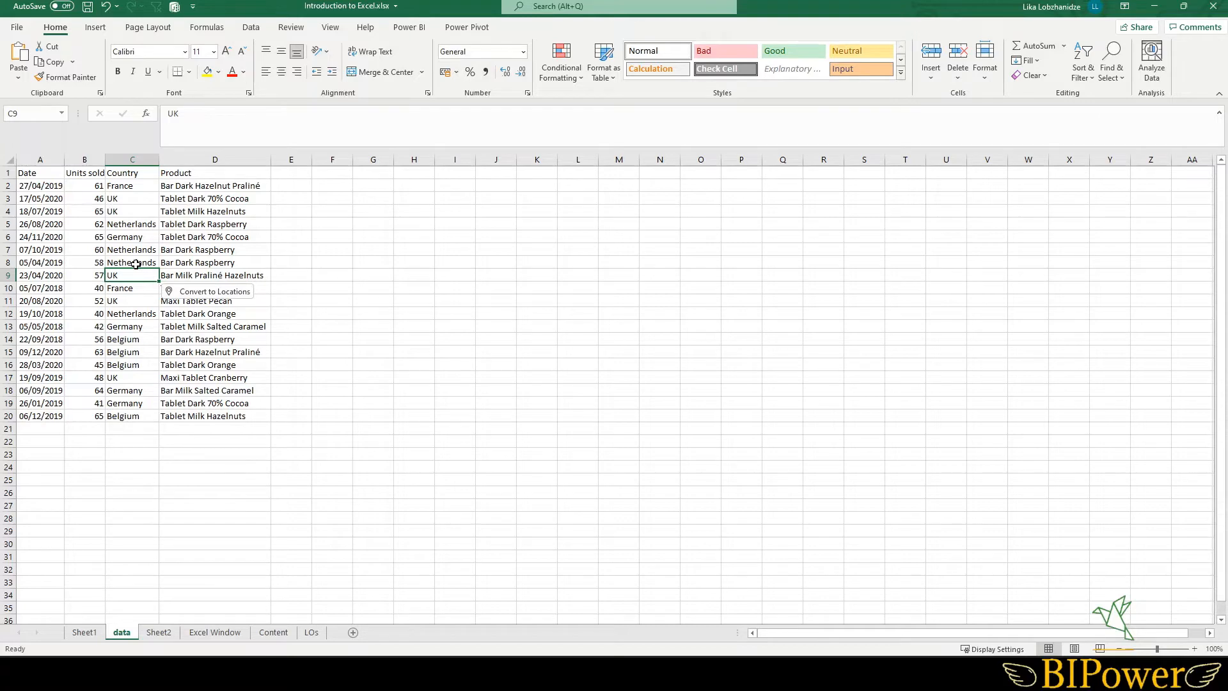
- Clear cell C9 and refill it with UK picked from the column's drop-down list
key("Delete")
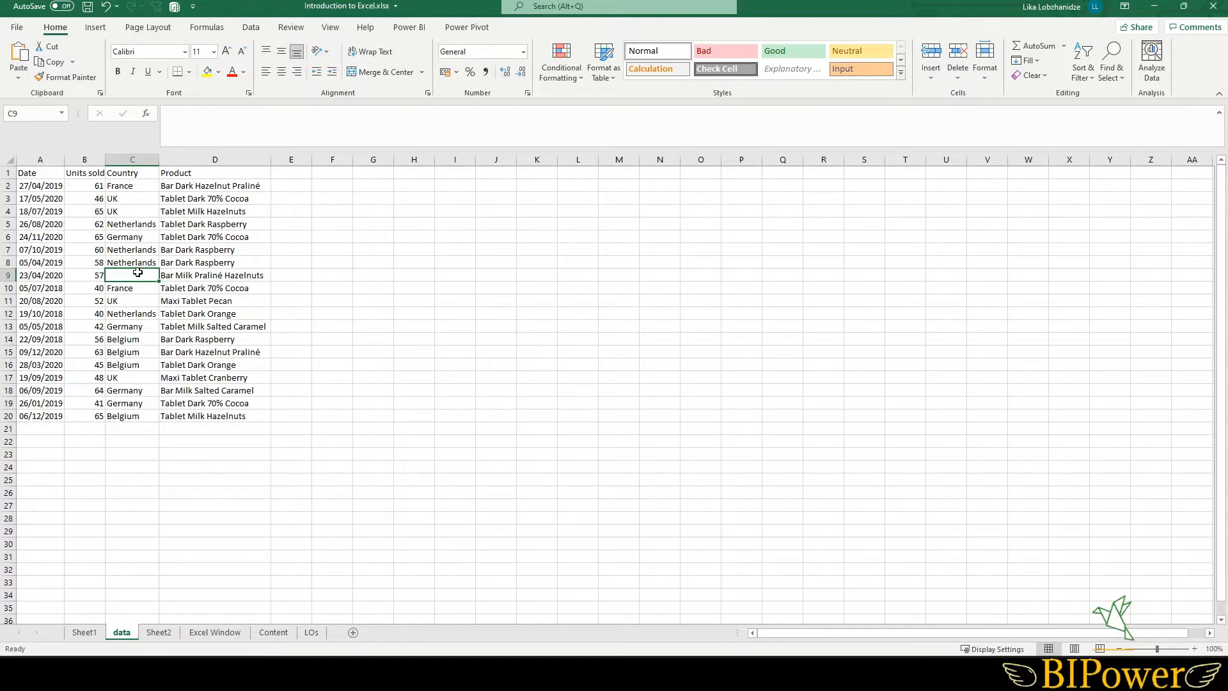
right_click(133, 277)
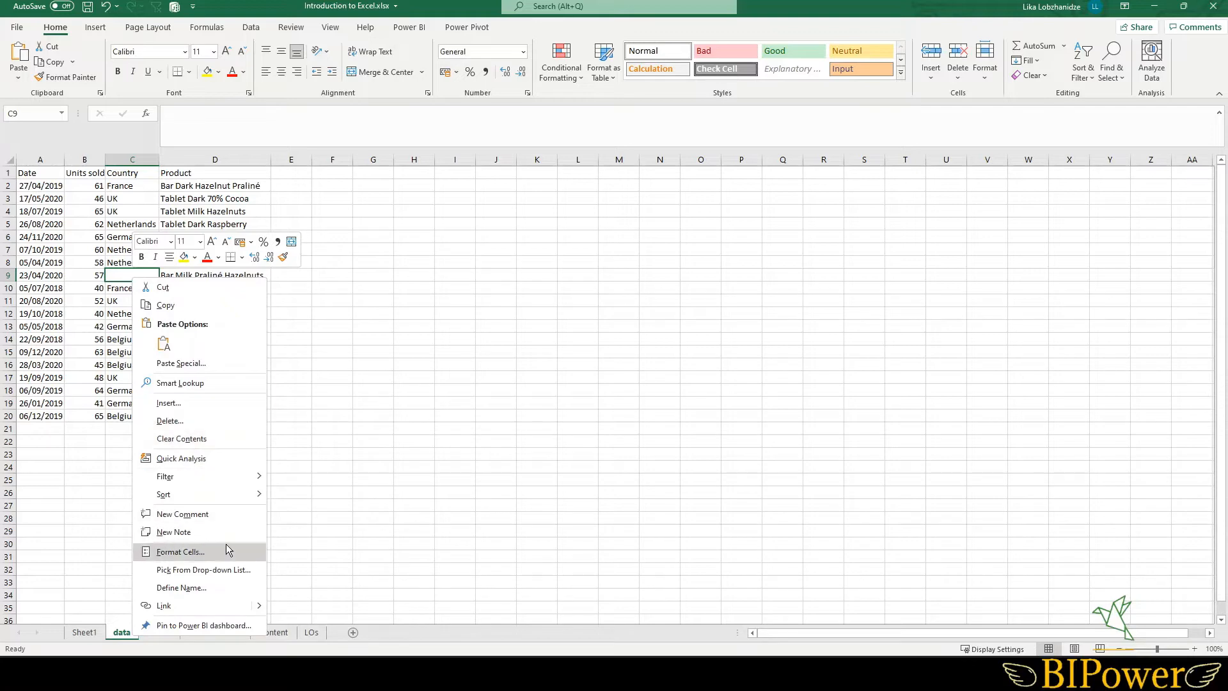
left_click(194, 572)
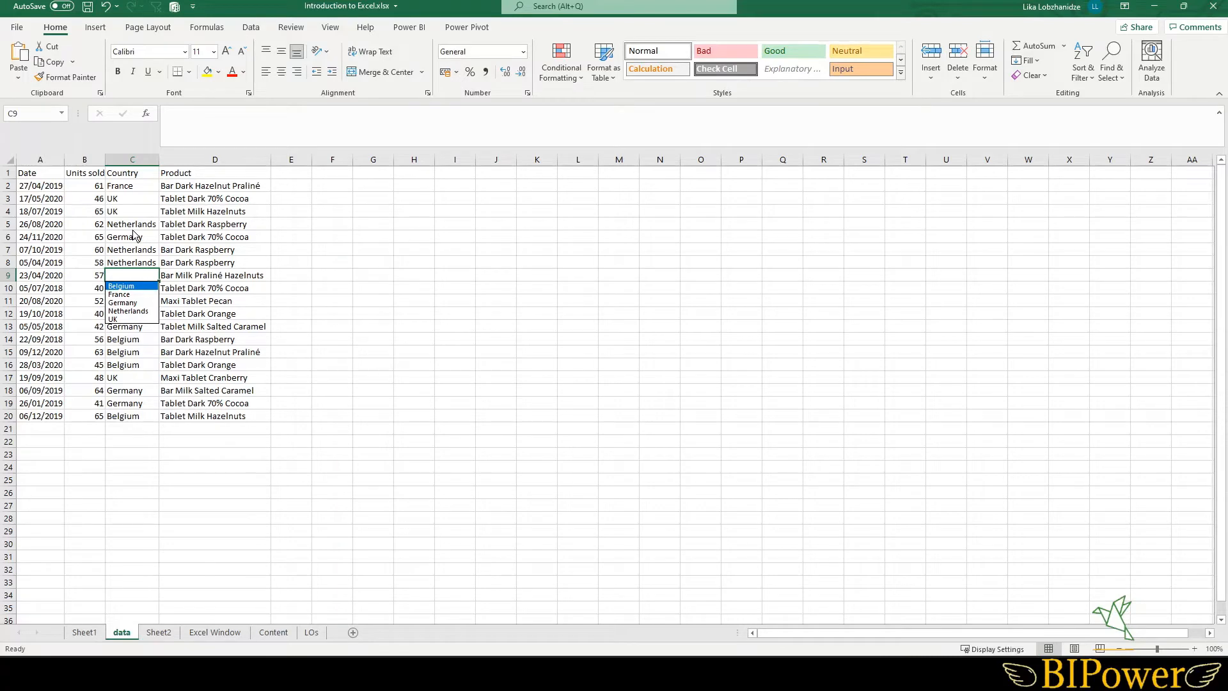
left_click(127, 320)
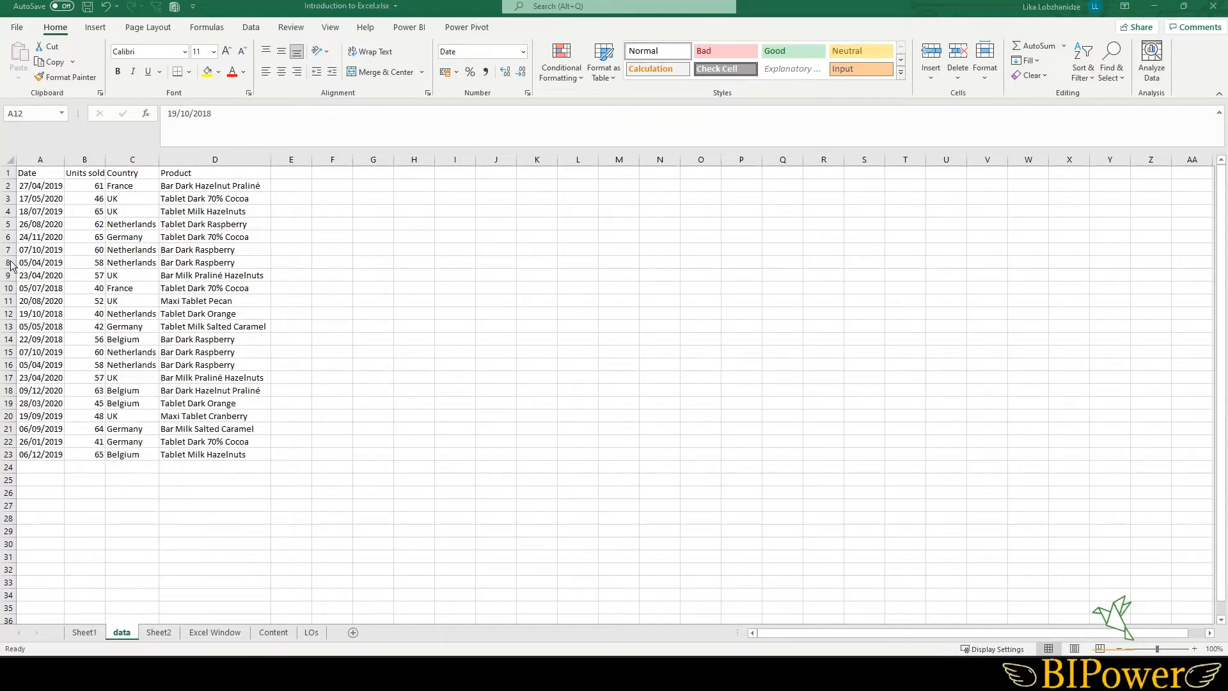
- Copy rows 8 to 10 and insert the copied cells above row 17
left_click_drag(9, 263, 9, 285)
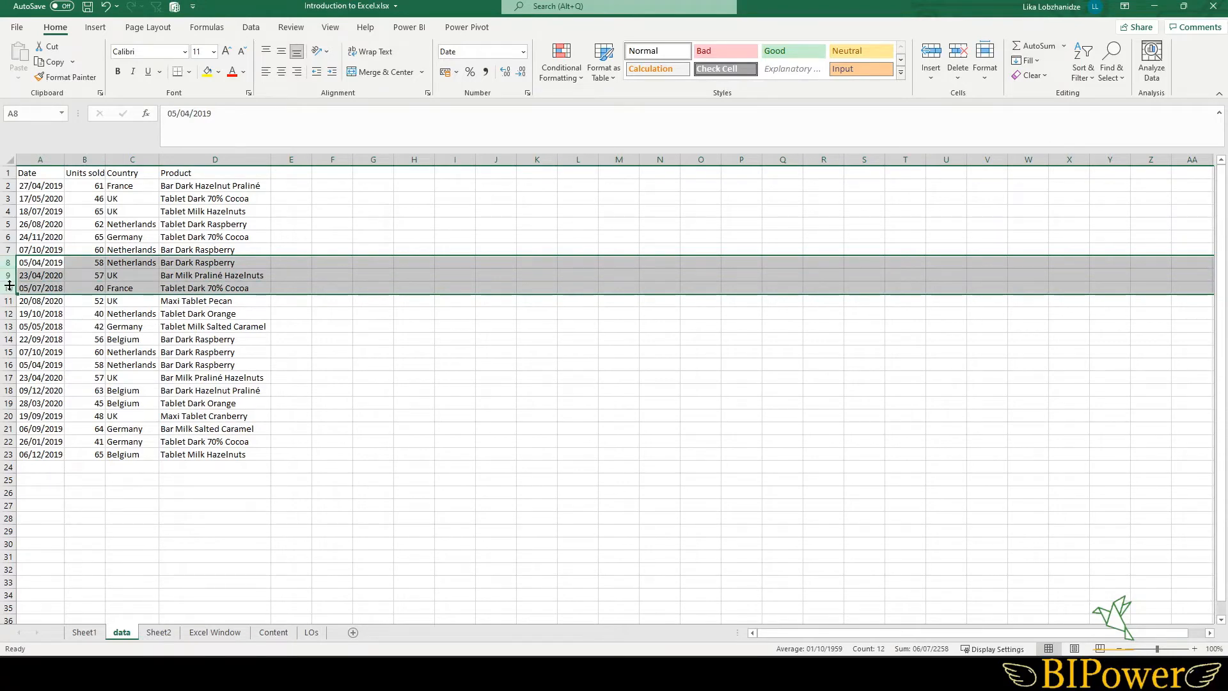
key("ctrl+c")
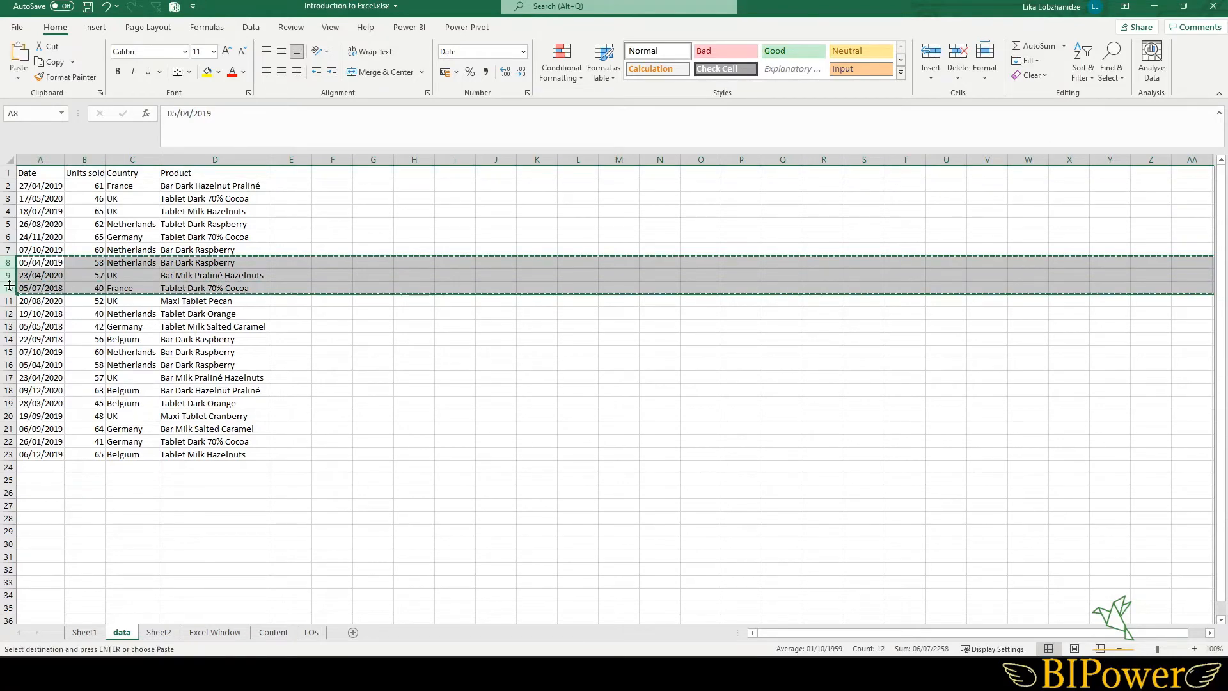
right_click(9, 377)
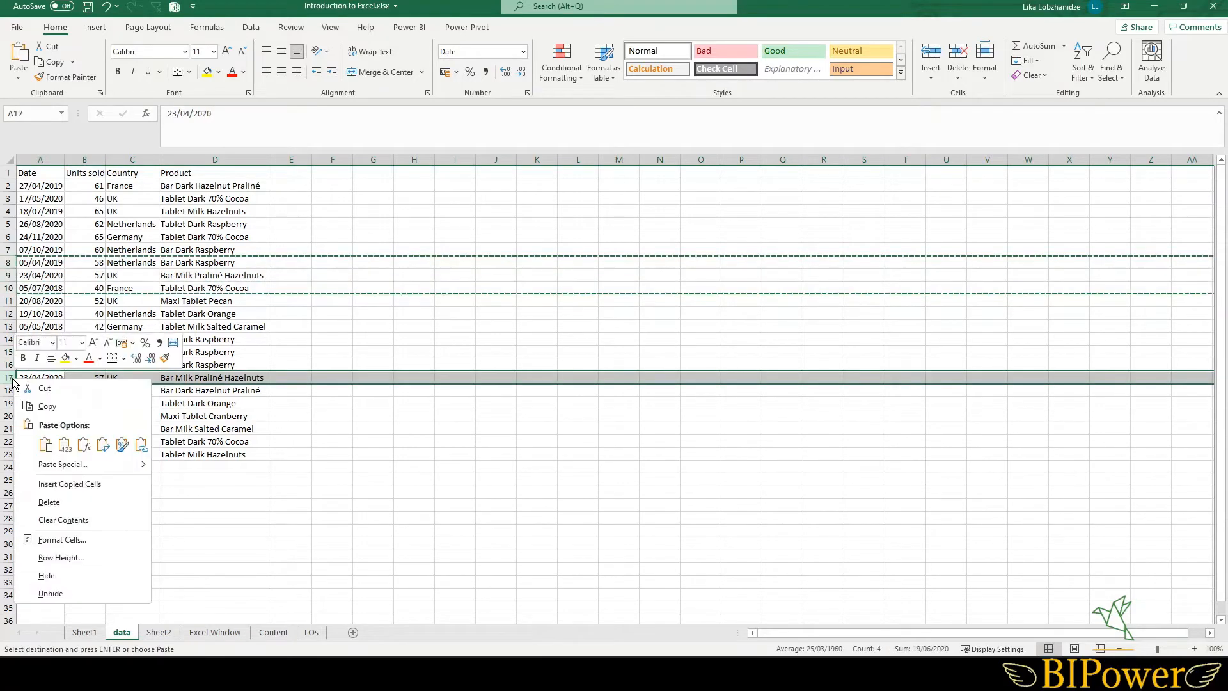
left_click(67, 485)
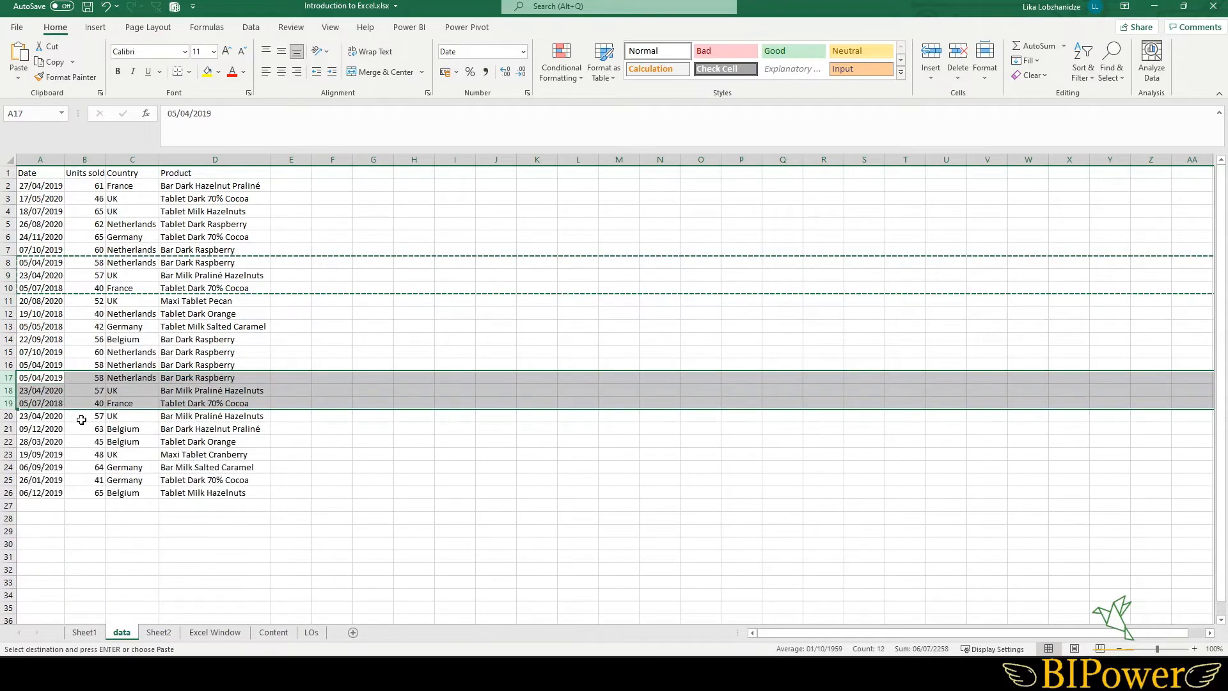
- Undo and then redo the insertion of the copied rows
left_click(83, 341)
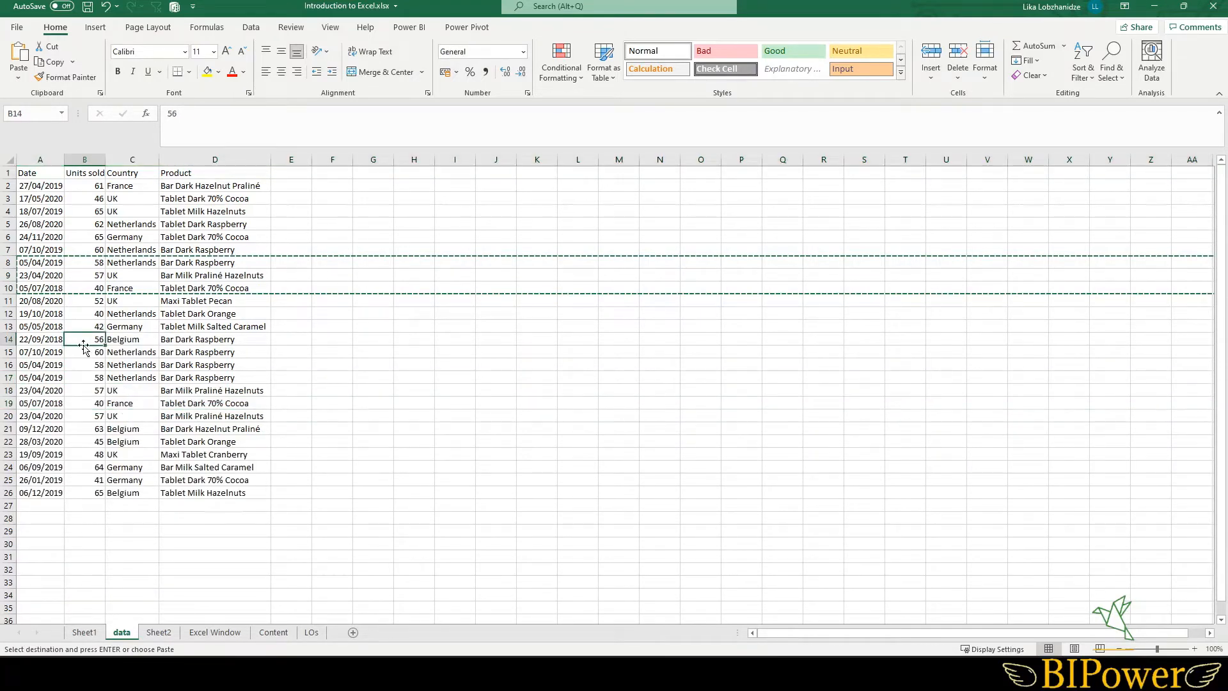
left_click(106, 7)
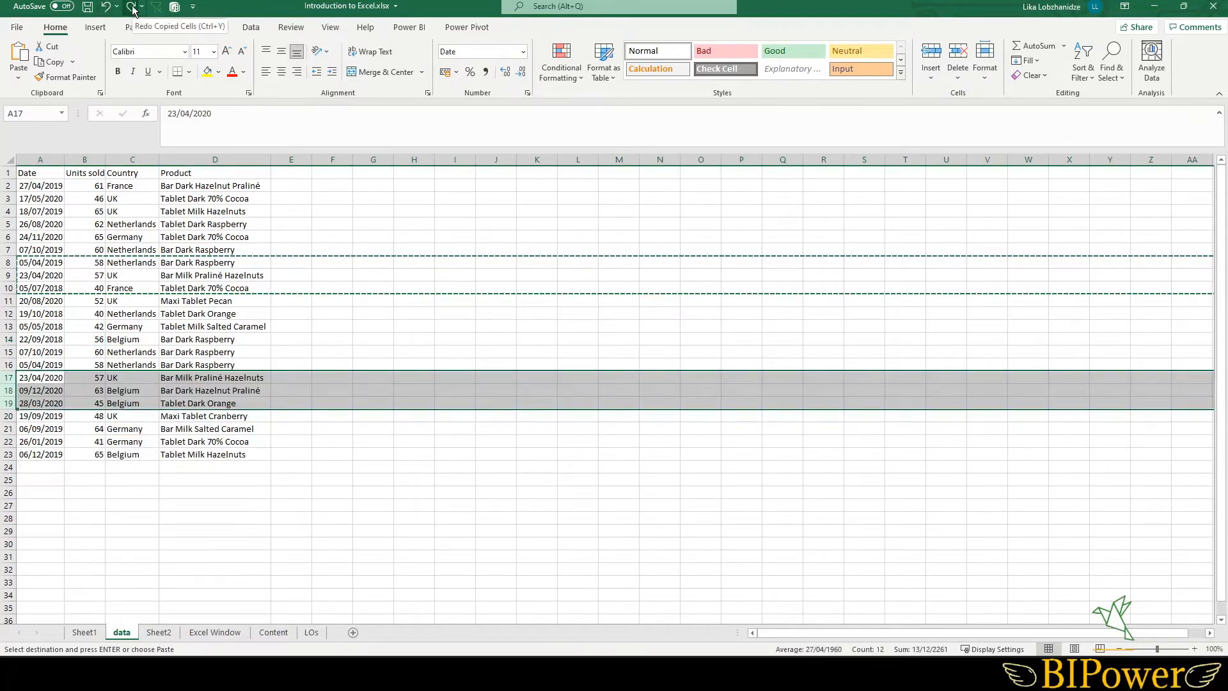
left_click(132, 9)
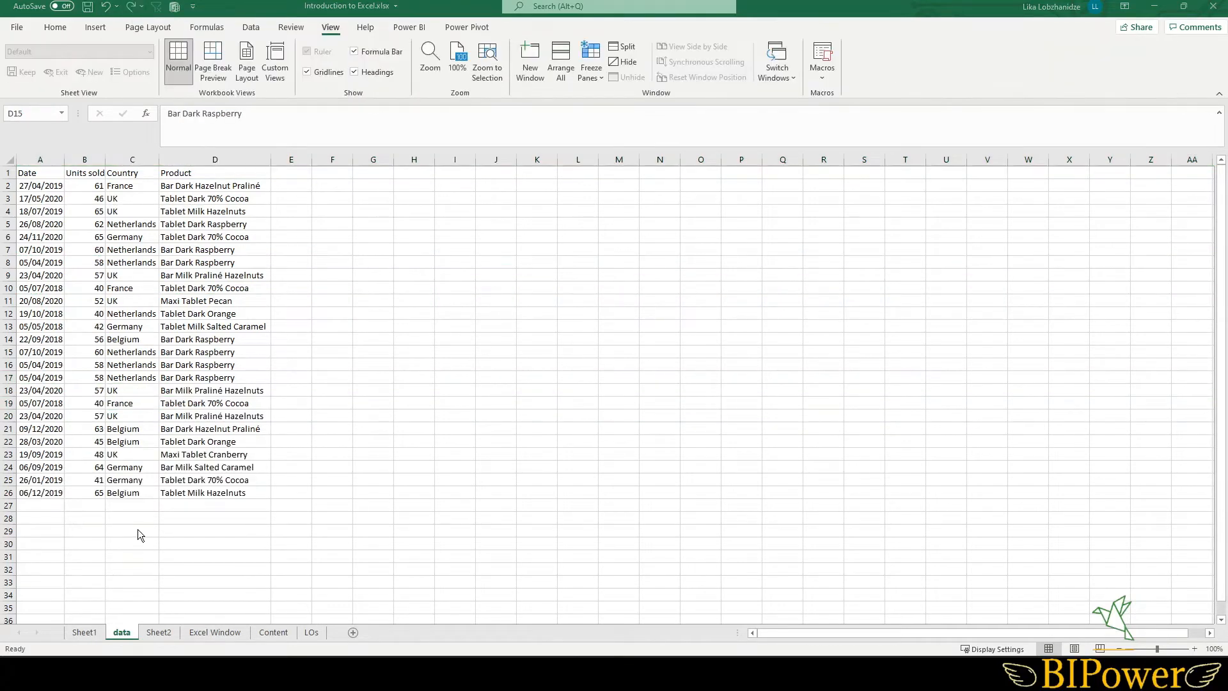
- AutoFill the last two data rows down through row 69
left_click_drag(48, 480, 199, 491)
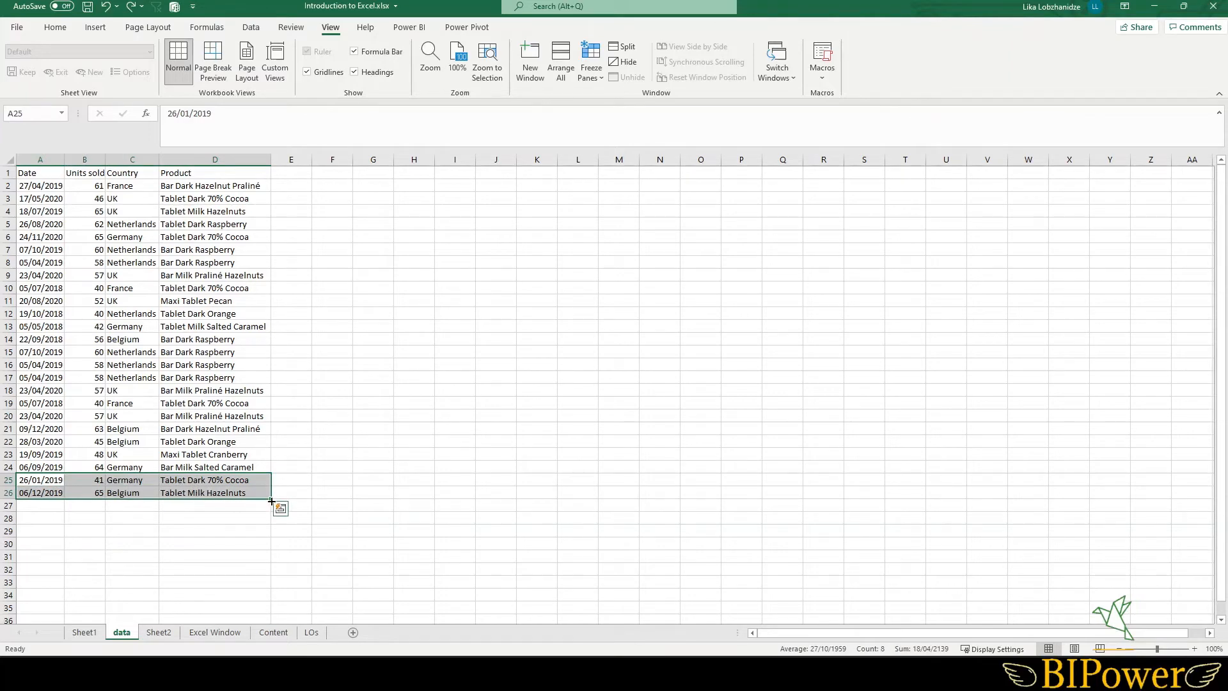
mouse_move(272, 500)
left_mouse_down()
mouse_move(276, 638)
mouse_move(271, 615)
left_mouse_up()
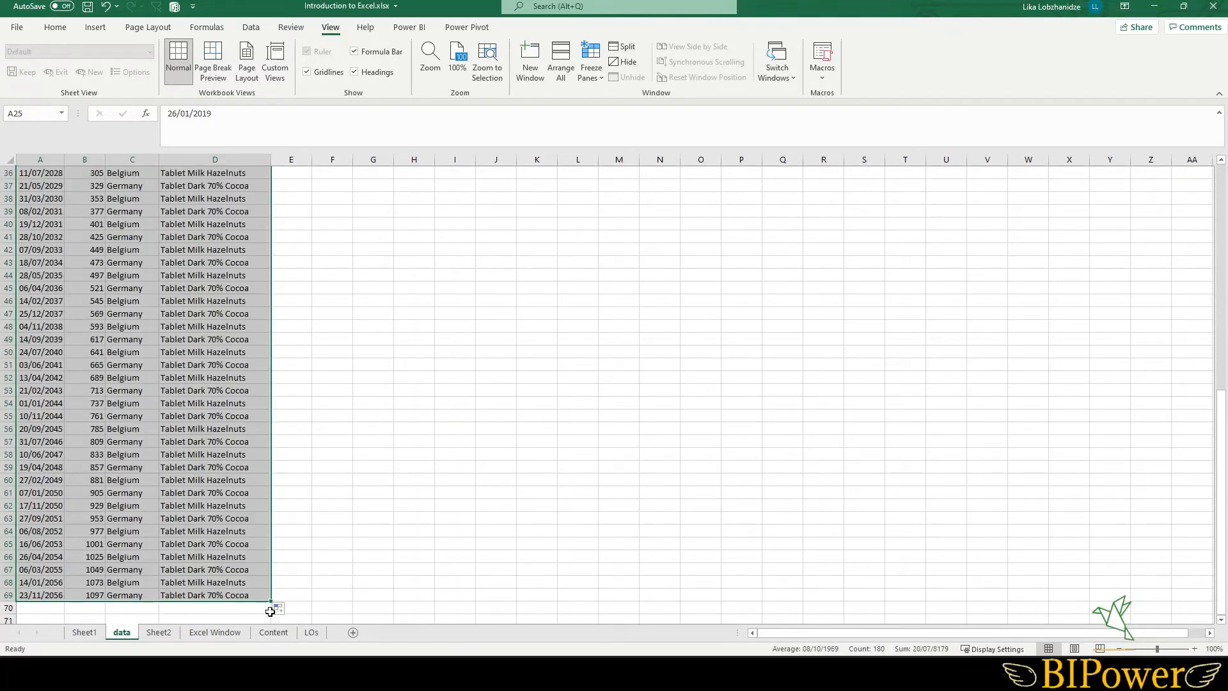
scroll(247, 537, "up", 8)
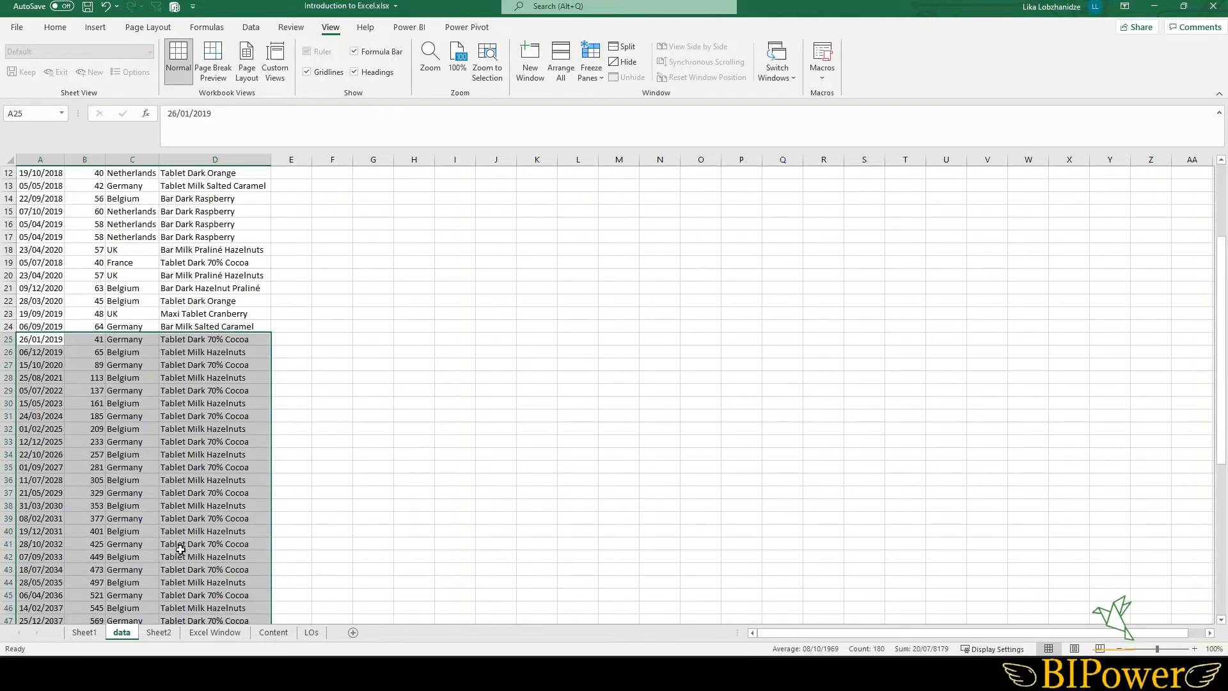
left_click(75, 544)
scroll(131, 540, "down", 3)
scroll(133, 542, "down", 1)
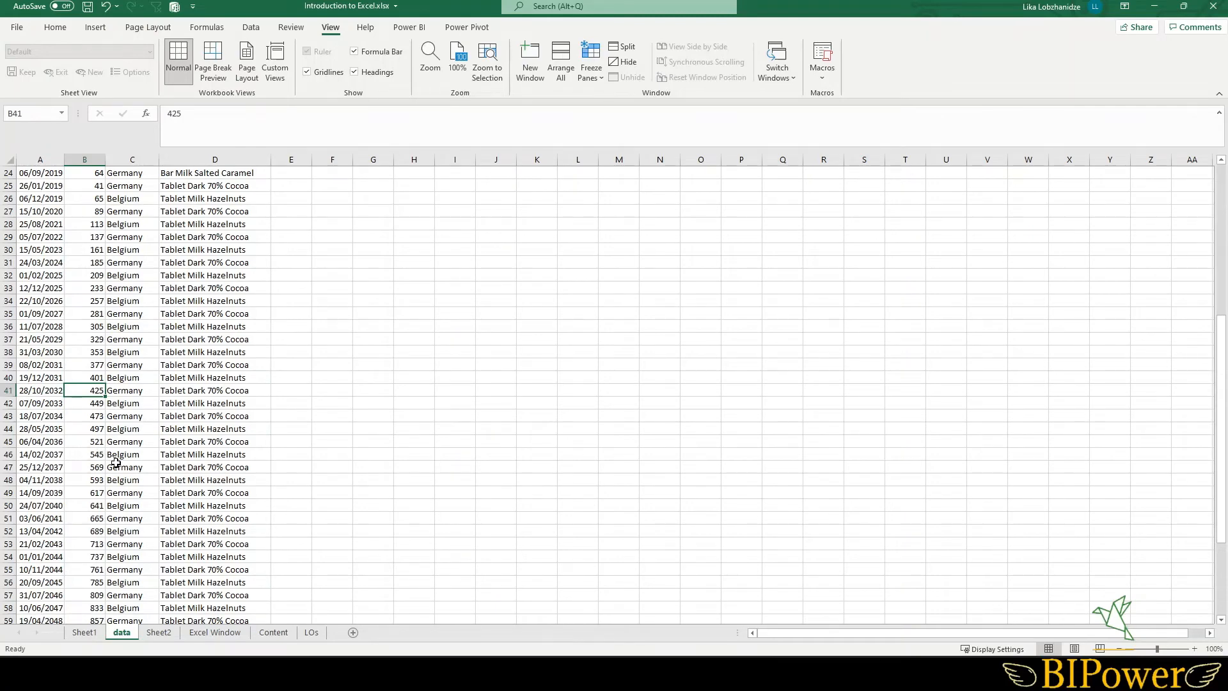
scroll(116, 463, "up", 8)
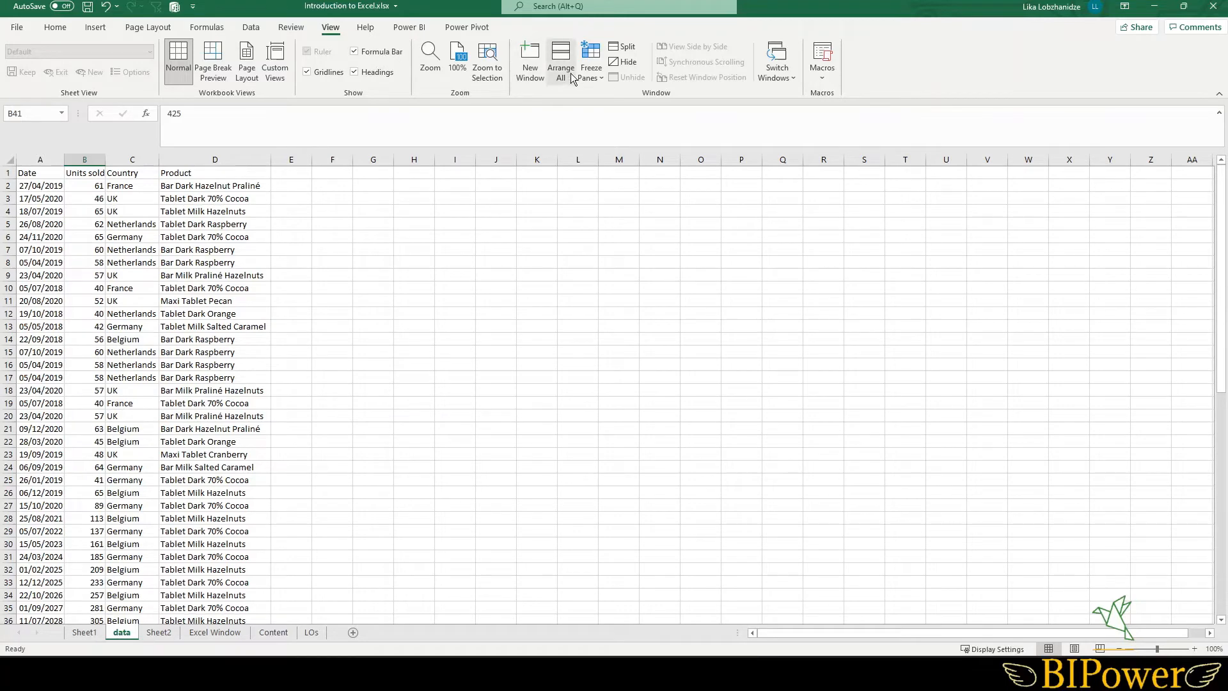
- Freeze the top row of the sheet, then unfreeze the panes
left_click(597, 78)
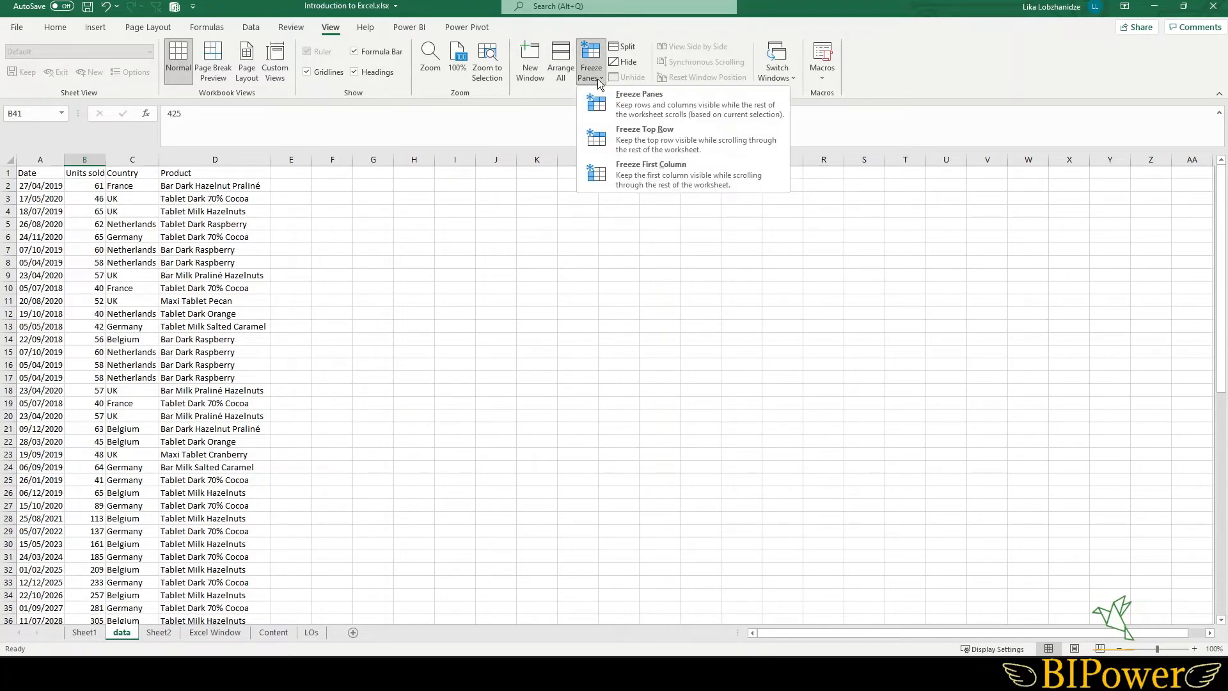
left_click(638, 135)
scroll(184, 255, "down", 6)
scroll(185, 254, "down", 7)
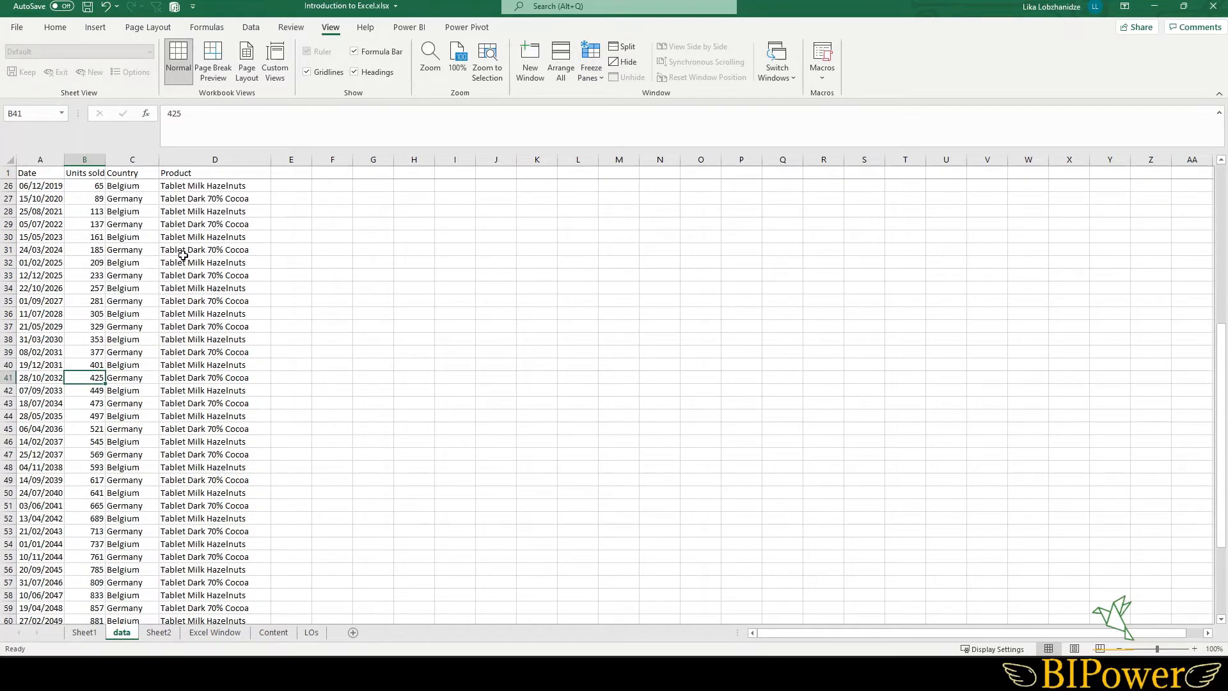
scroll(130, 222, "up", 13)
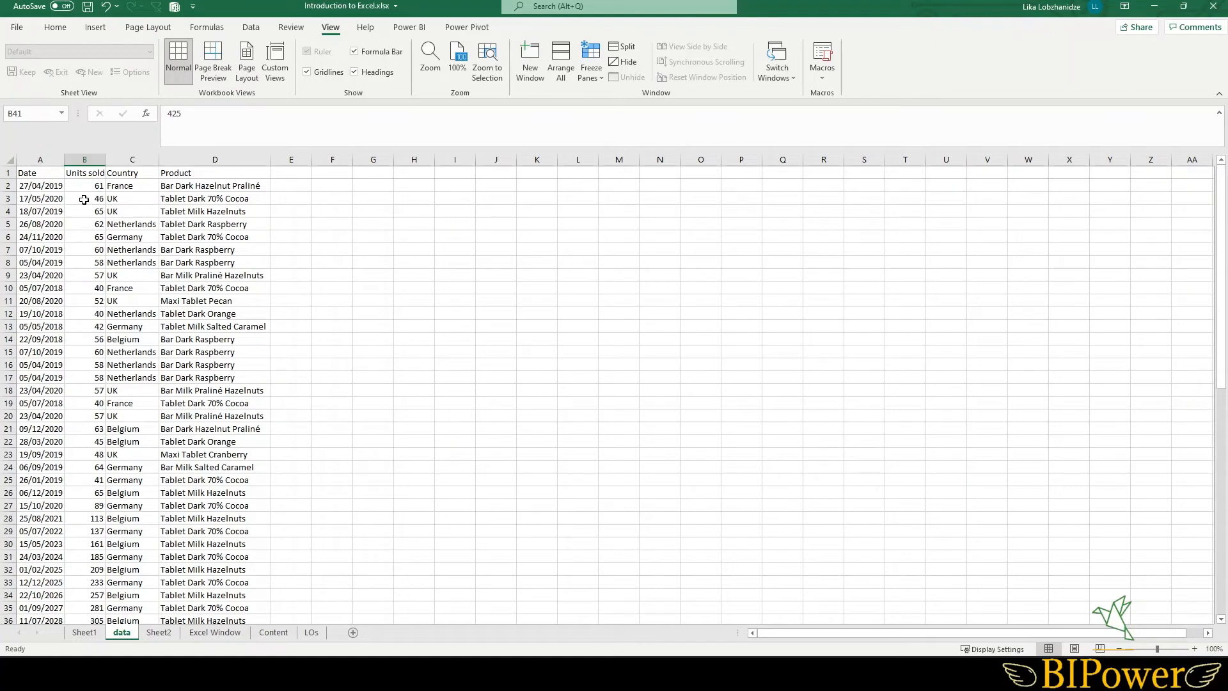
left_click(597, 81)
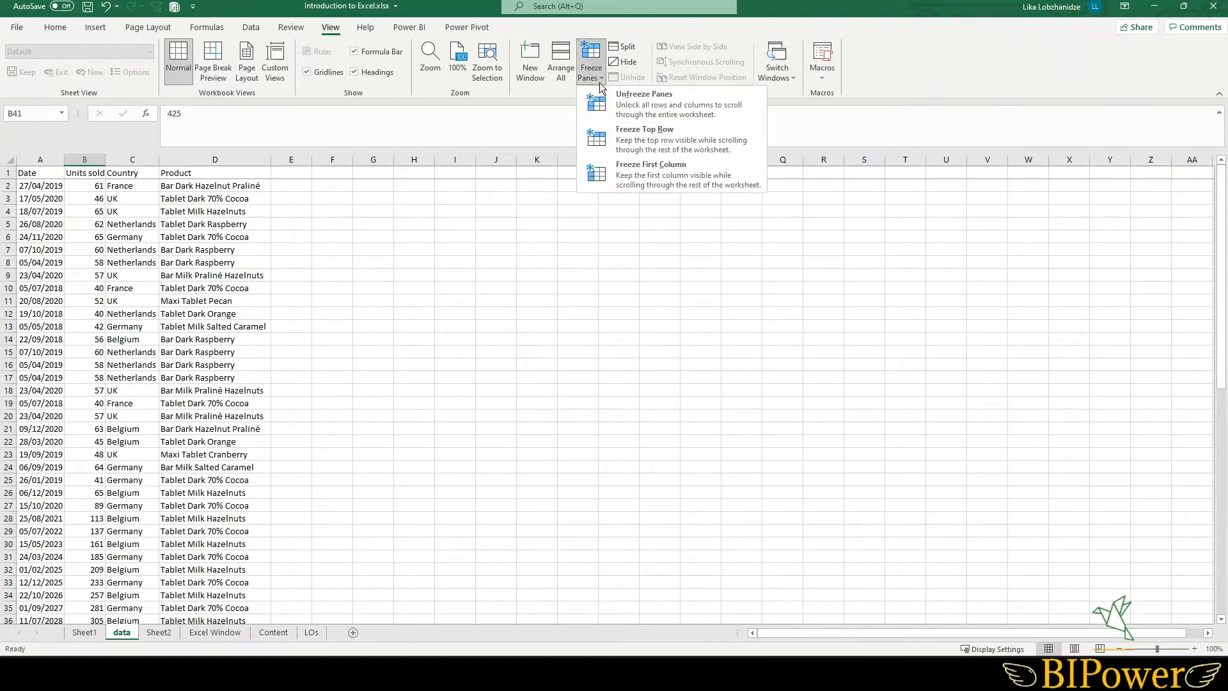
left_click(632, 108)
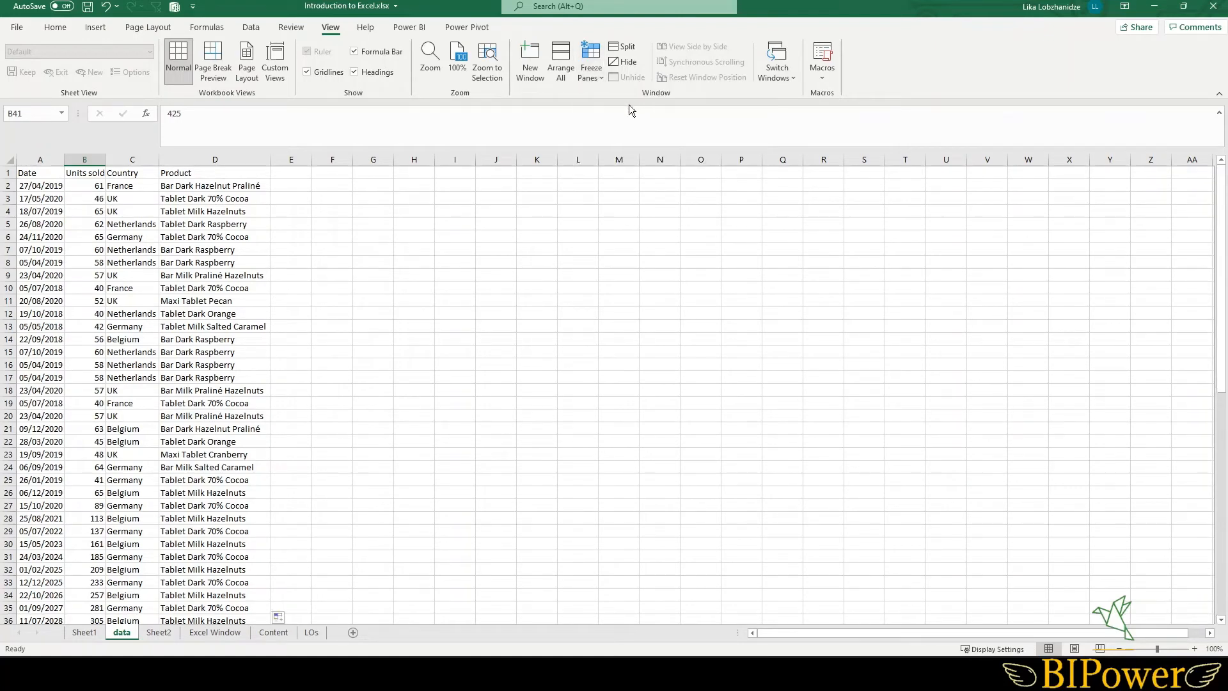
- Freeze panes at cell B4 to lock the first three rows and column A
left_click(86, 213)
left_click(597, 76)
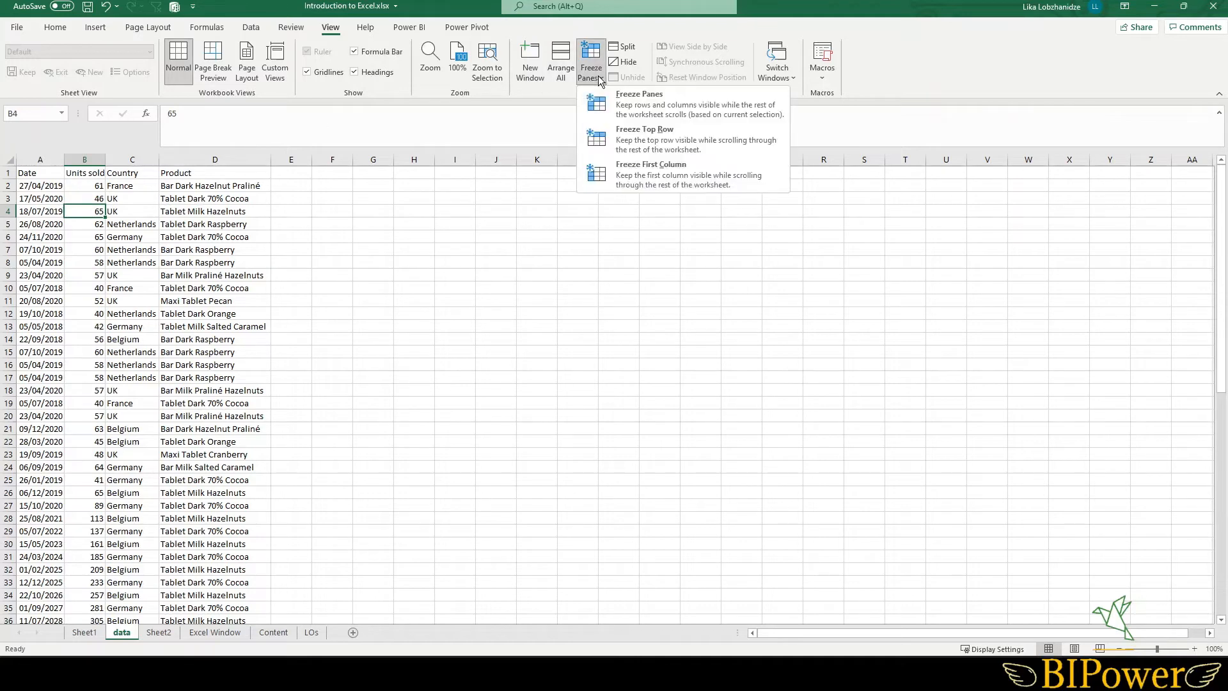
left_click(646, 109)
scroll(144, 265, "down", 3)
scroll(144, 266, "down", 2)
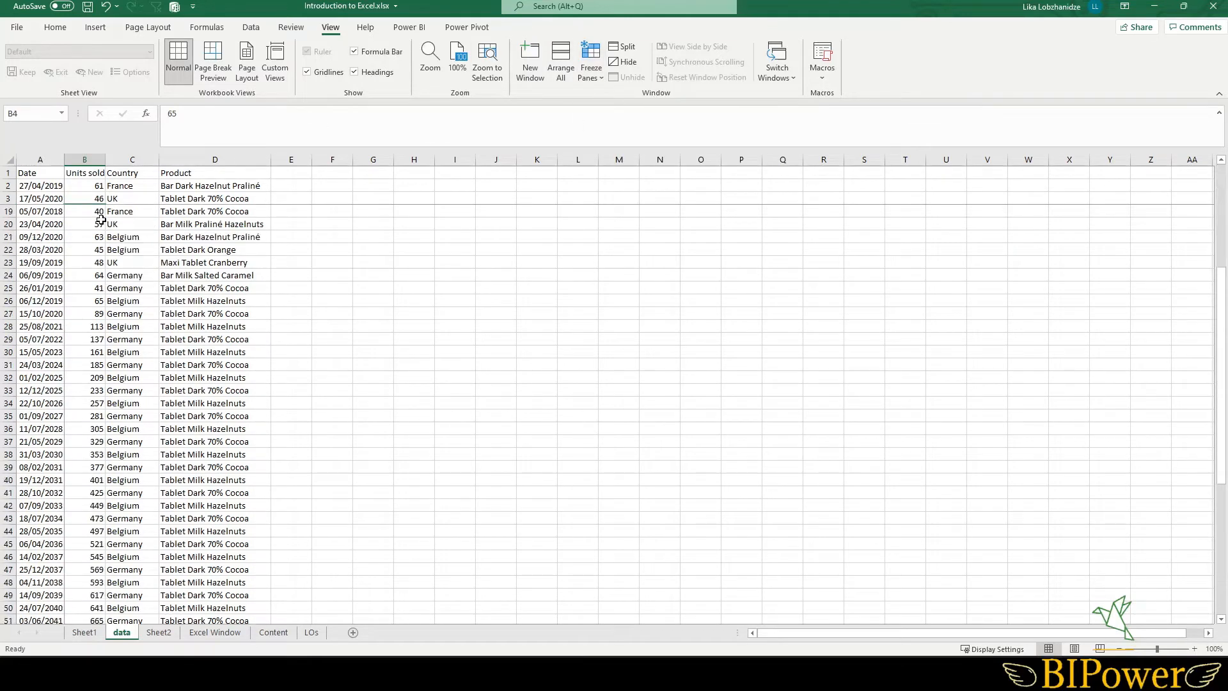
- Unfreeze the panes on the data sheet
scroll(89, 217, "up", 5)
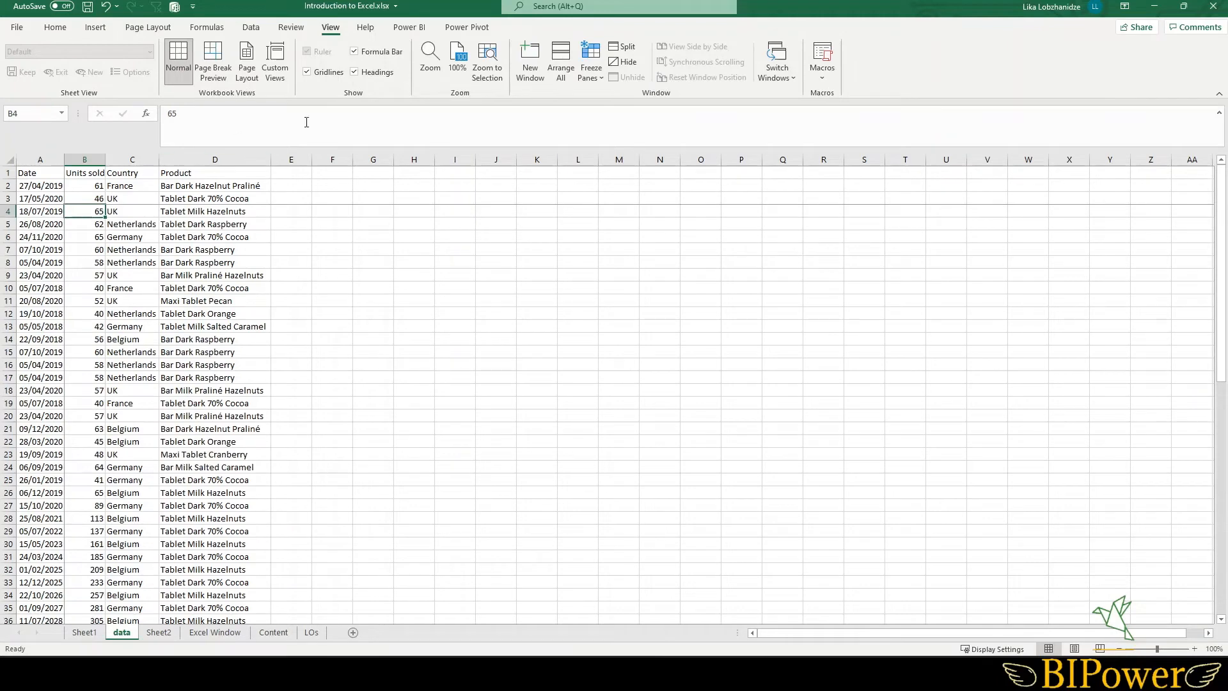
left_click(100, 238)
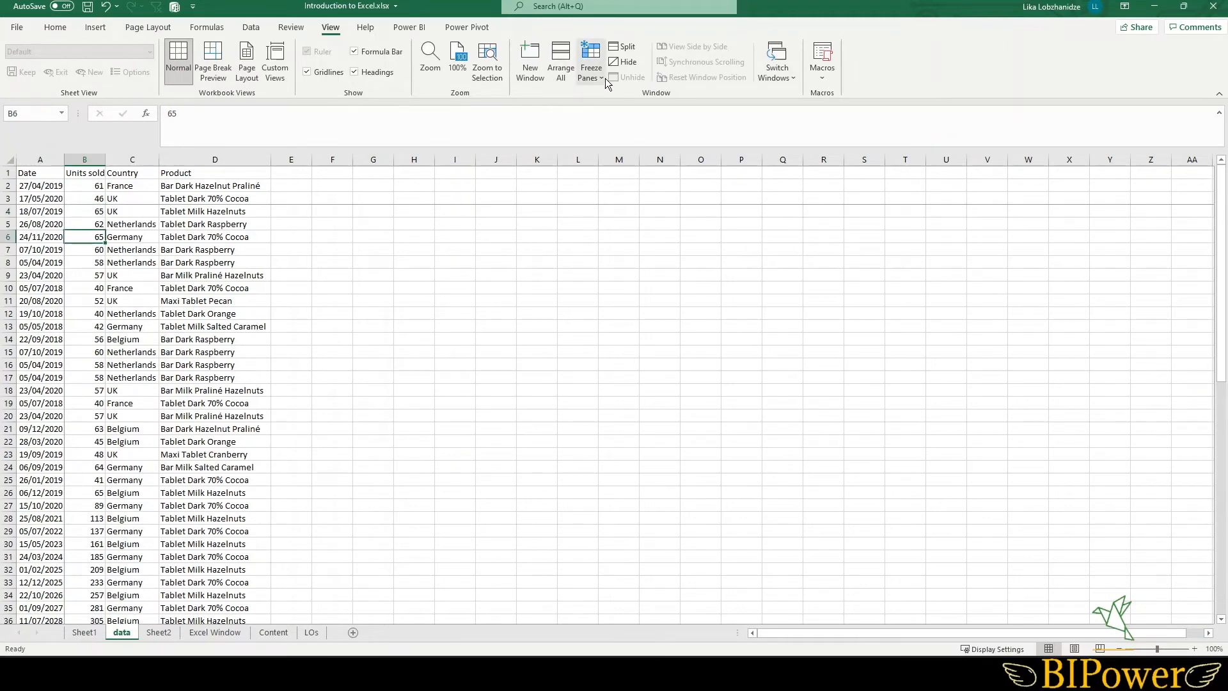
left_click(605, 78)
left_click(631, 105)
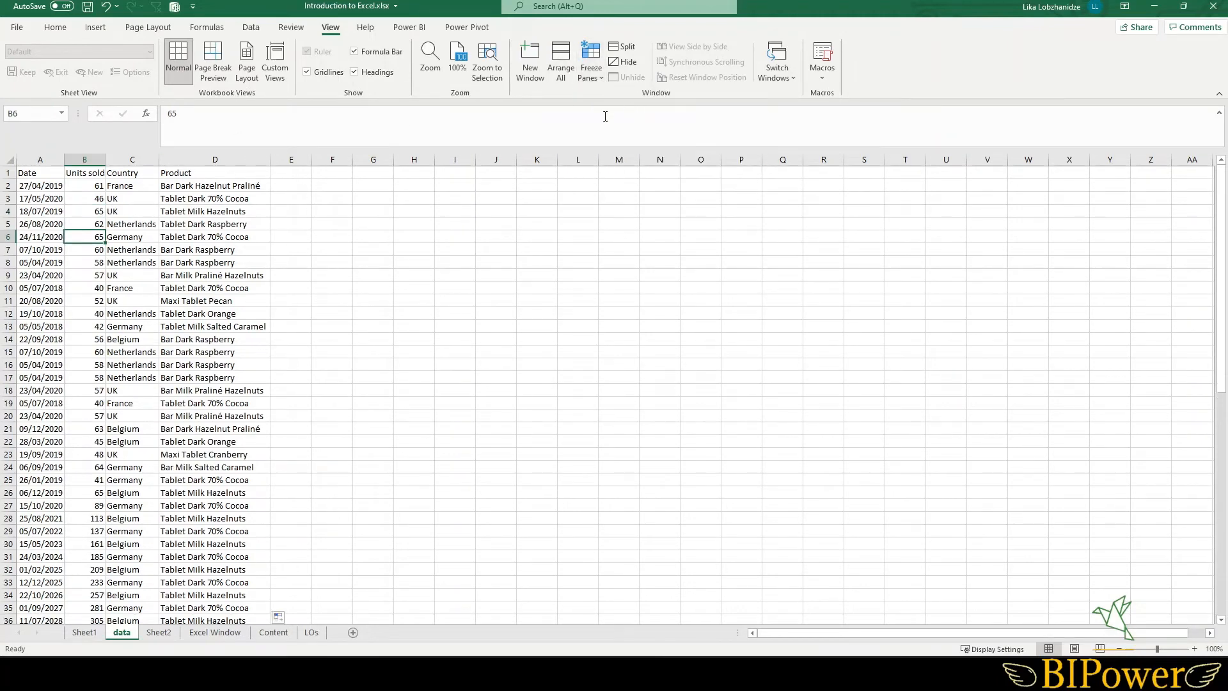
- Enter the formula =5+9 in cell B24 of the Operators sheet and check its formula
left_click(38, 326)
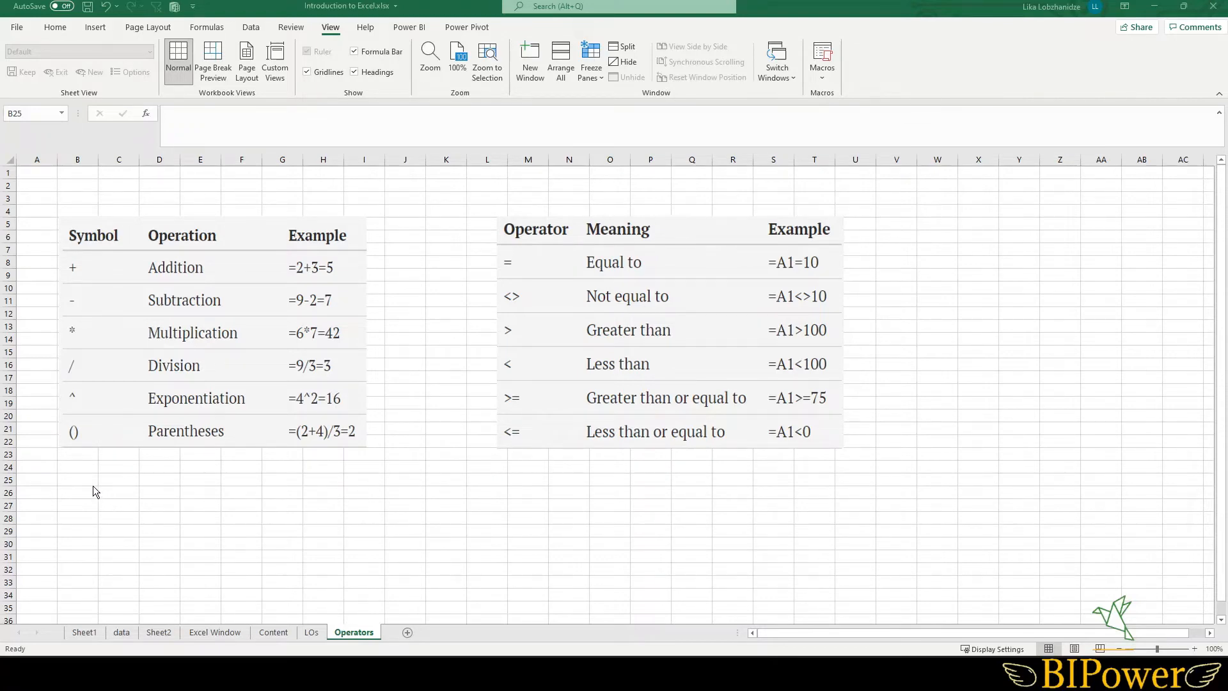
left_click(92, 469)
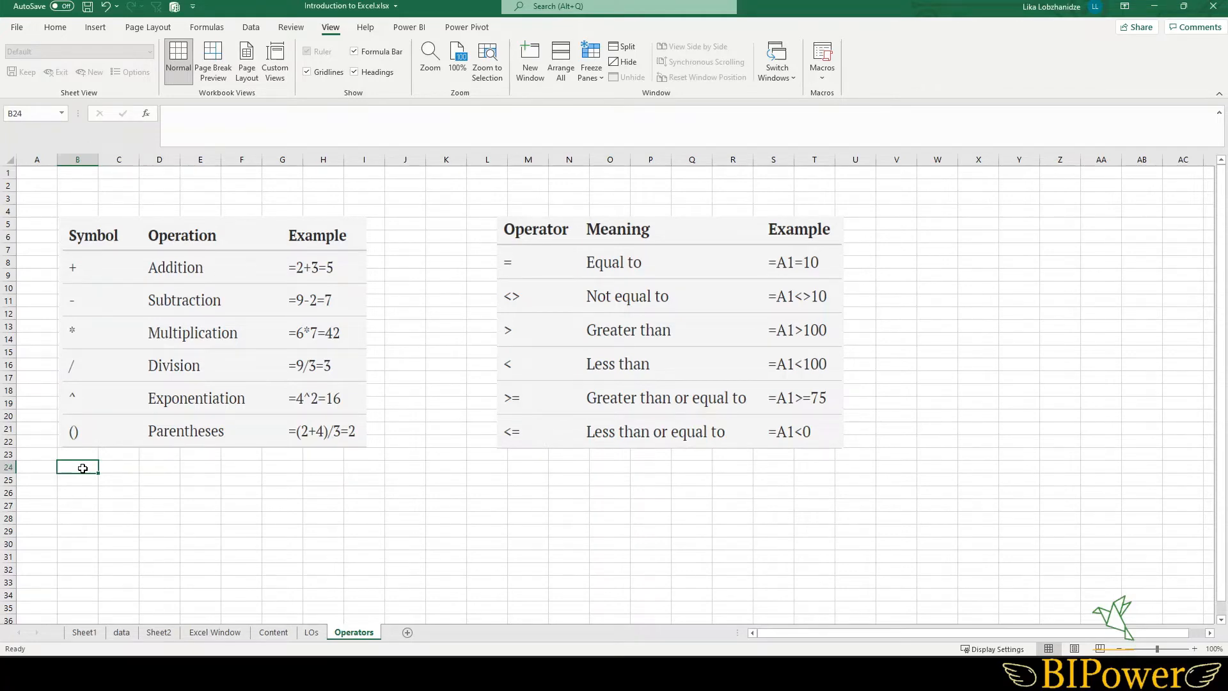
type("=")
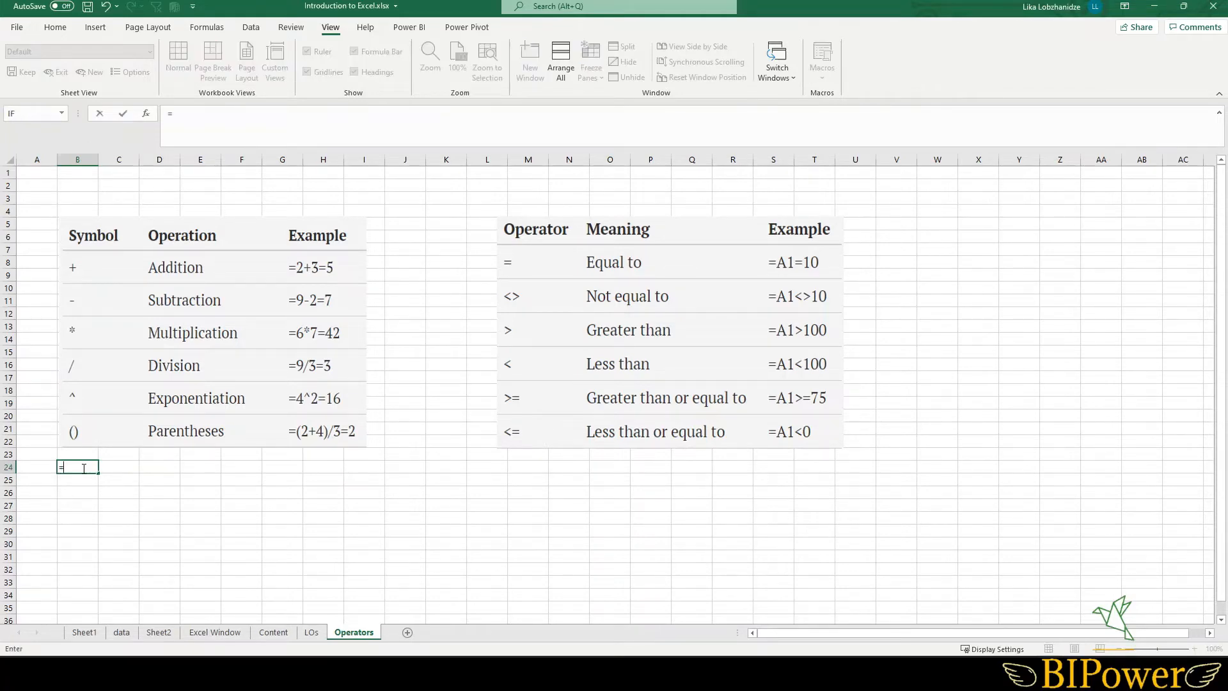
type("5+9")
key("Return")
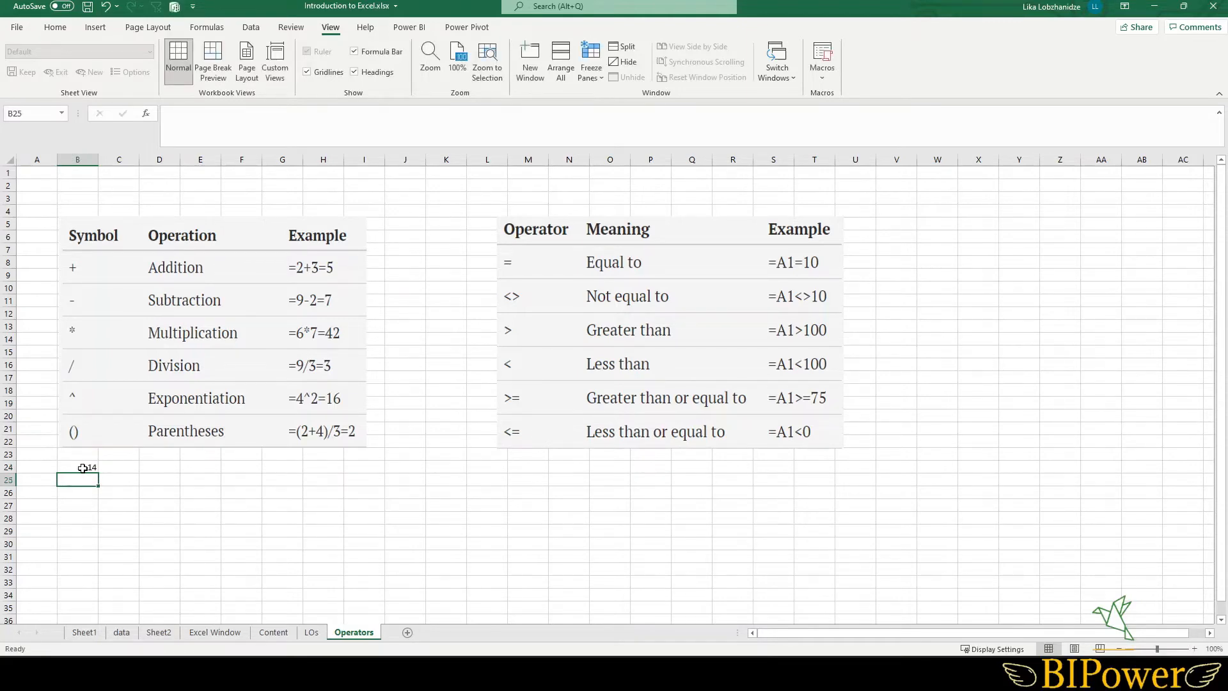
left_click(71, 467)
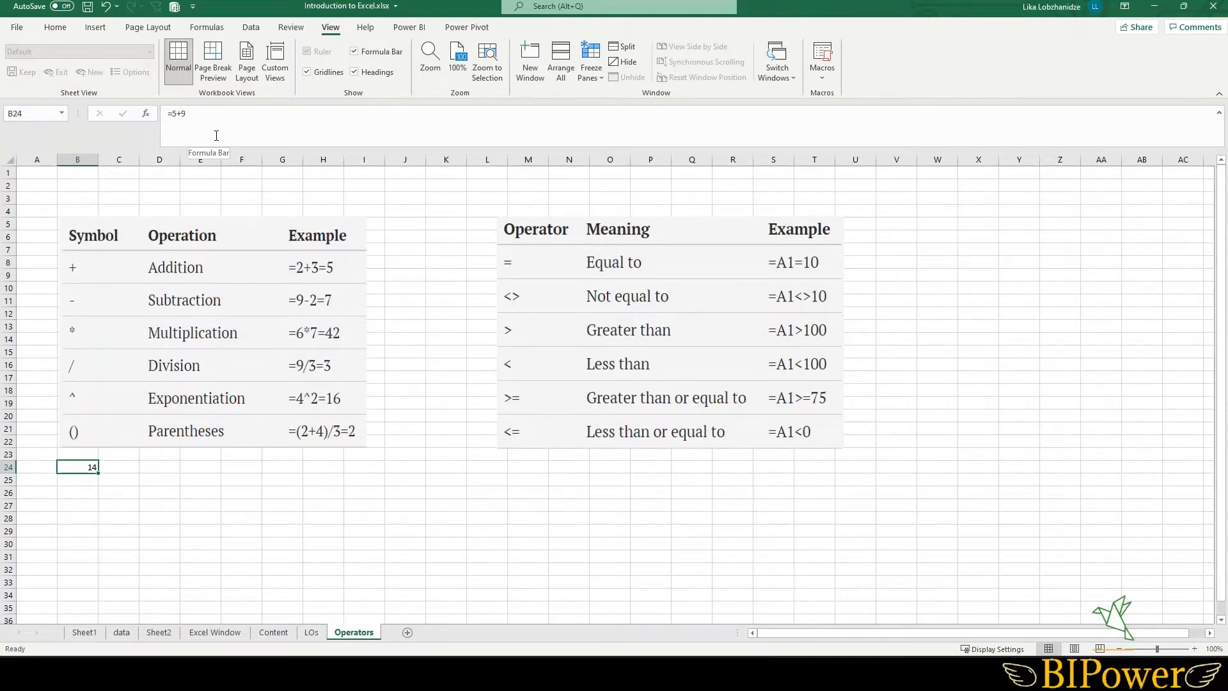
key("Return")
- Enter the formula =5+6*2 in cell K28 next to the PEMDAS table
scroll(614, 384, "down", 5)
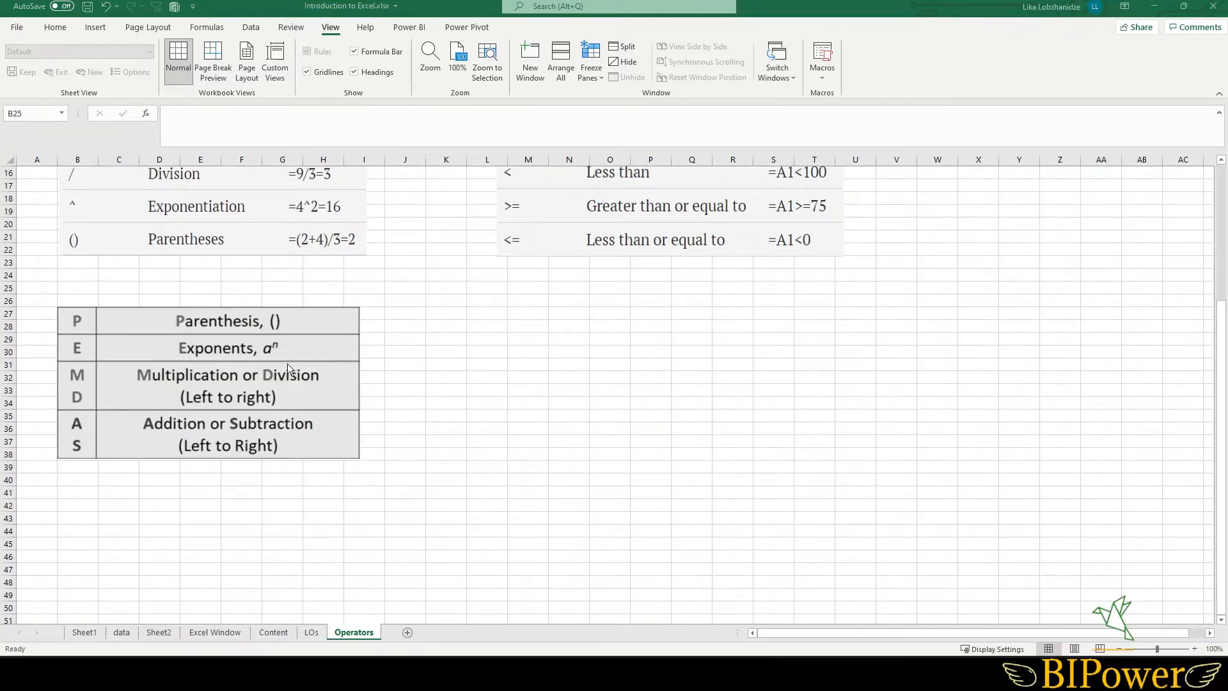
left_click(442, 326)
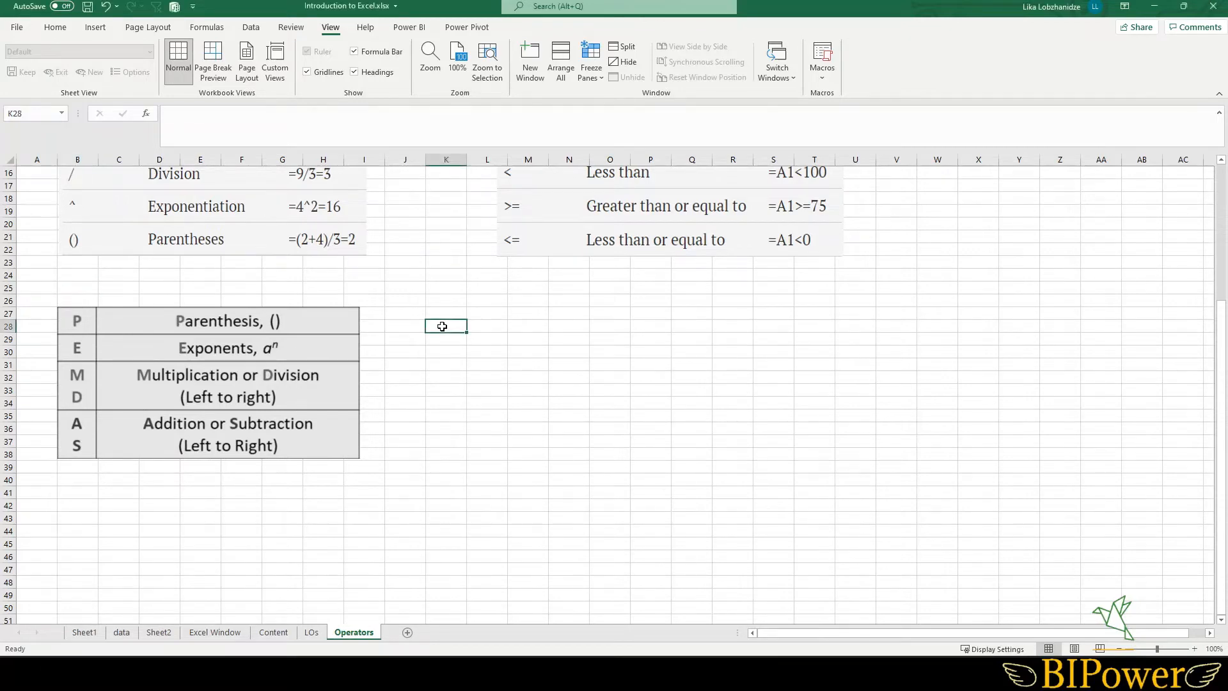
type("=5+6*2")
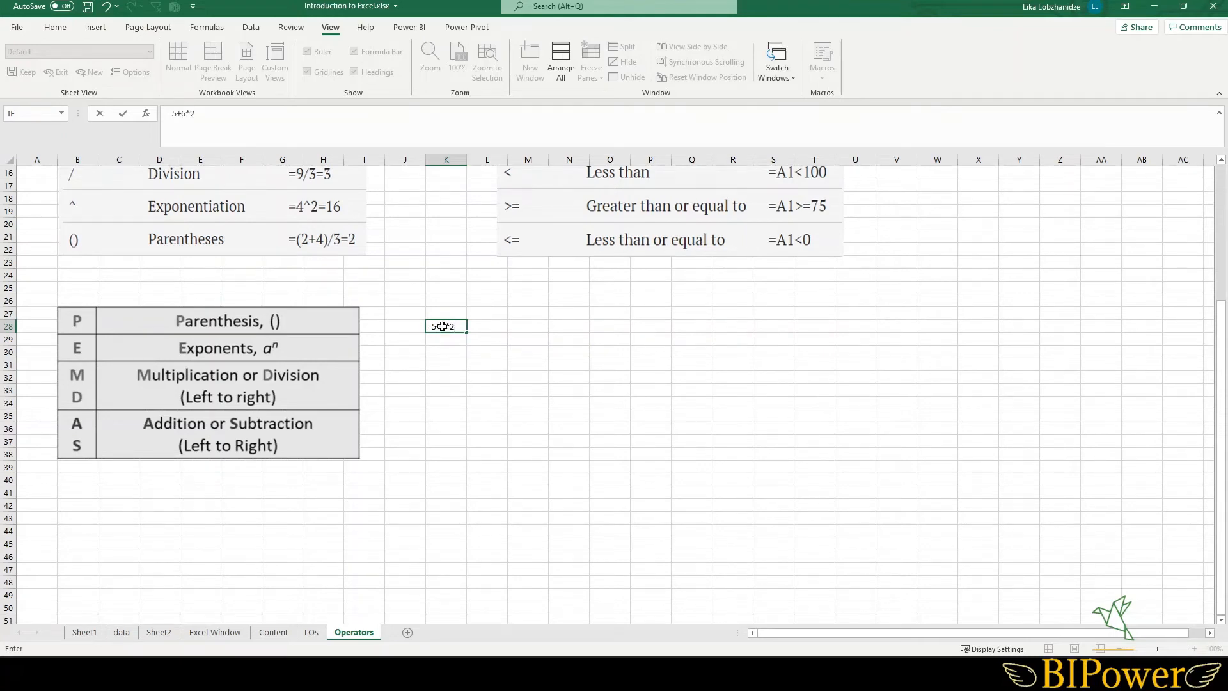
key("Return")
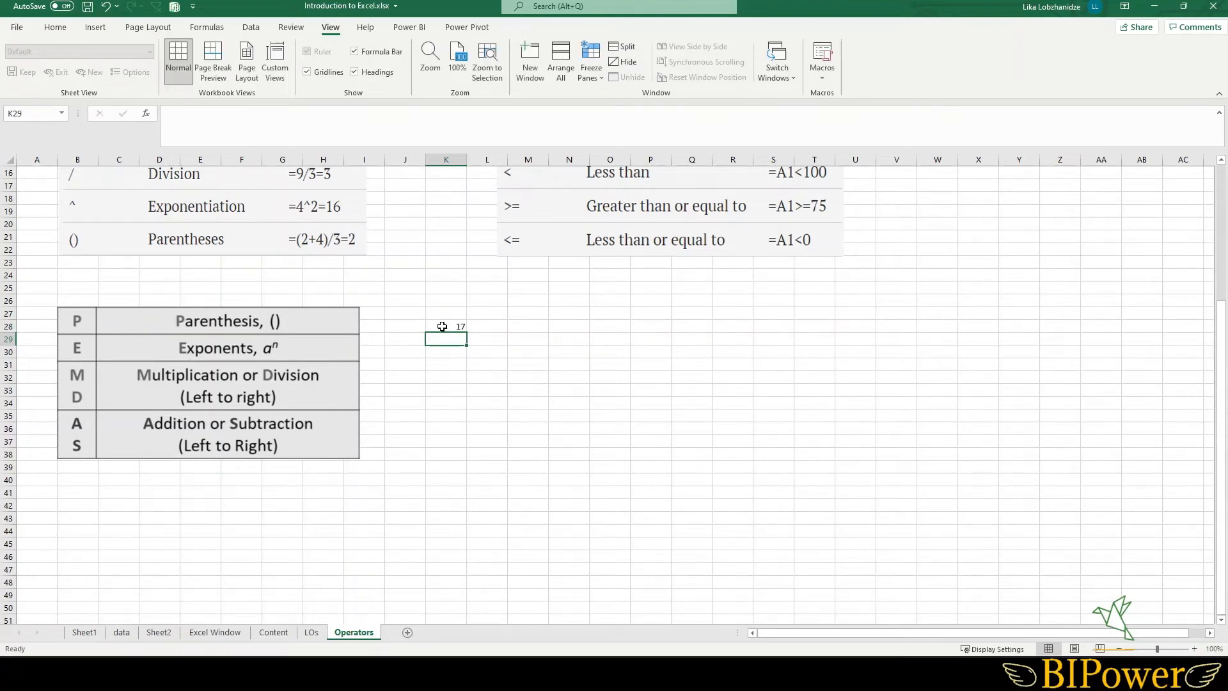
- Edit the K28 formula to =(5+6)*2 by wrapping 5+6 in parentheses
left_click(442, 326)
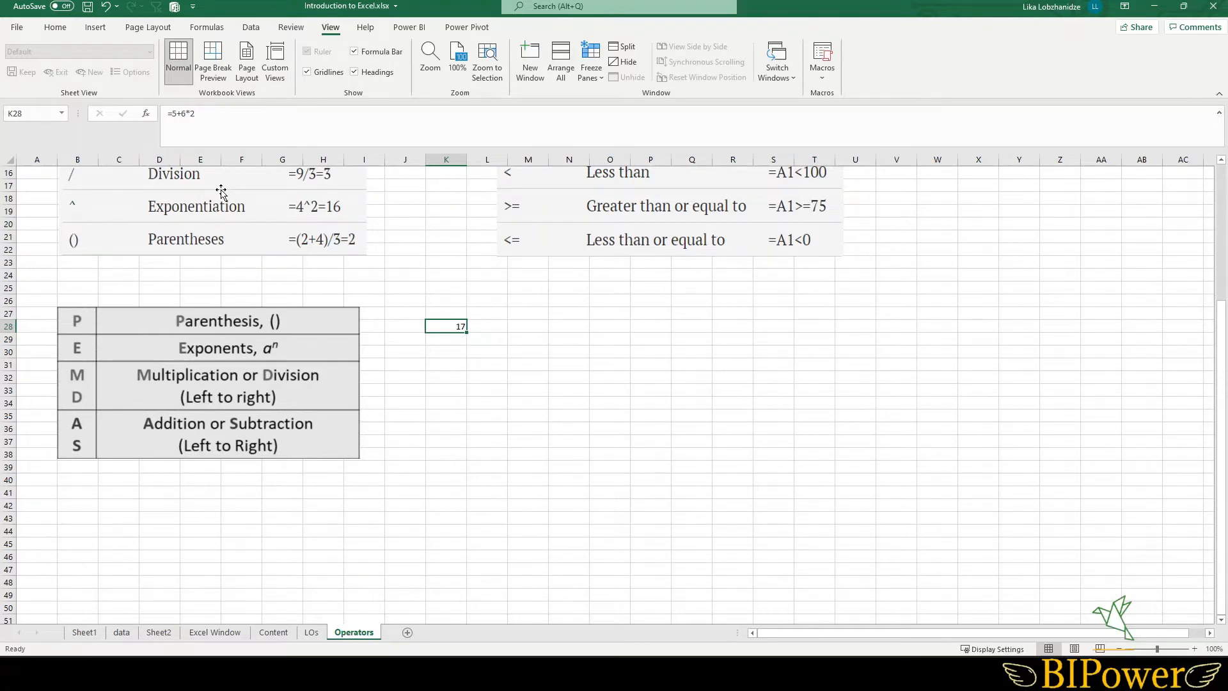
left_click(180, 114)
type("(")
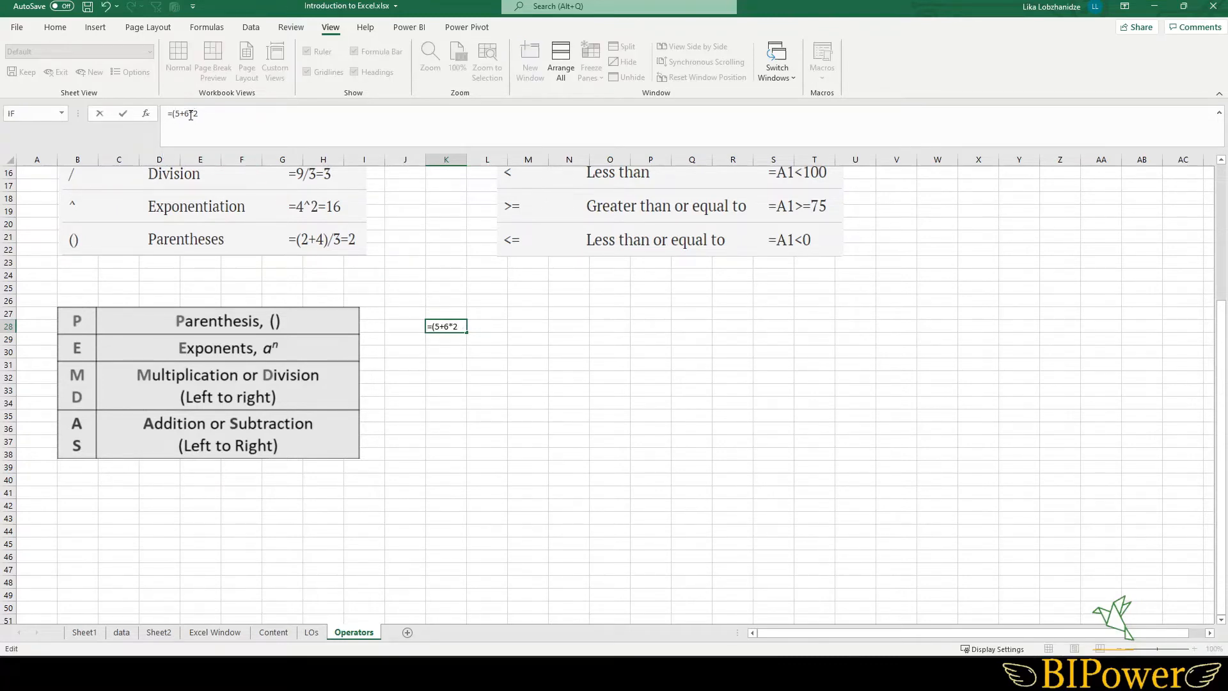
left_click(190, 113)
type(")")
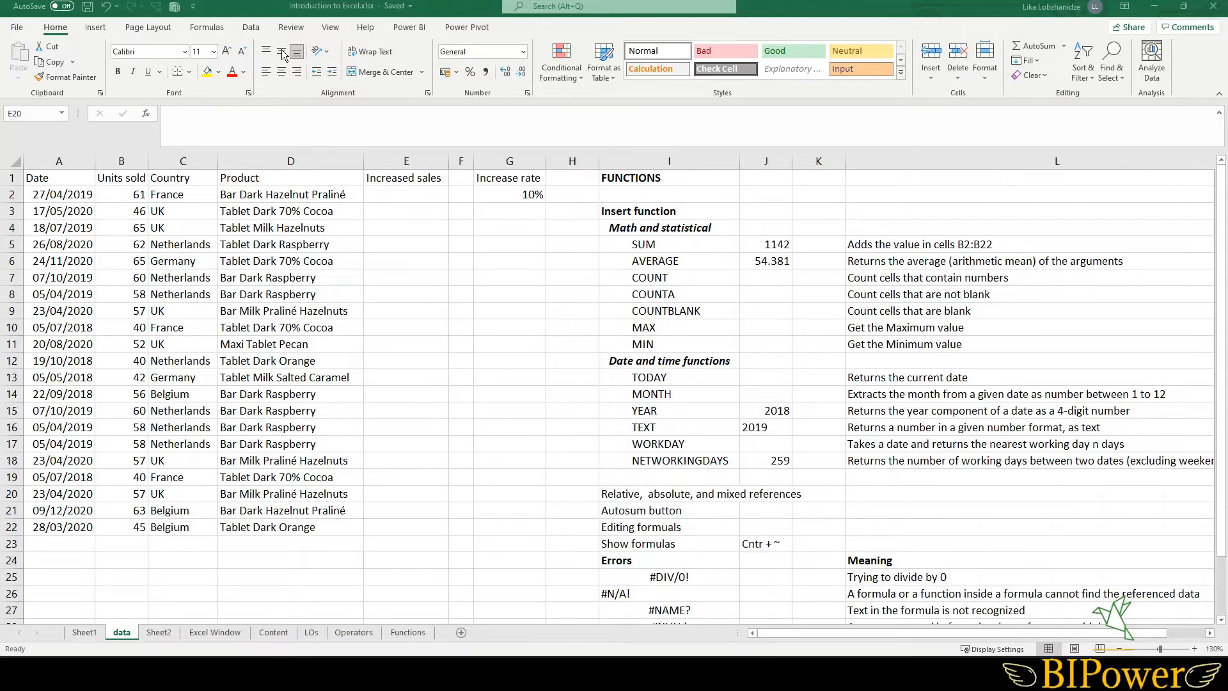
- Explore the Financial function list and the Insert Function dialog without inserting a function
left_click(209, 29)
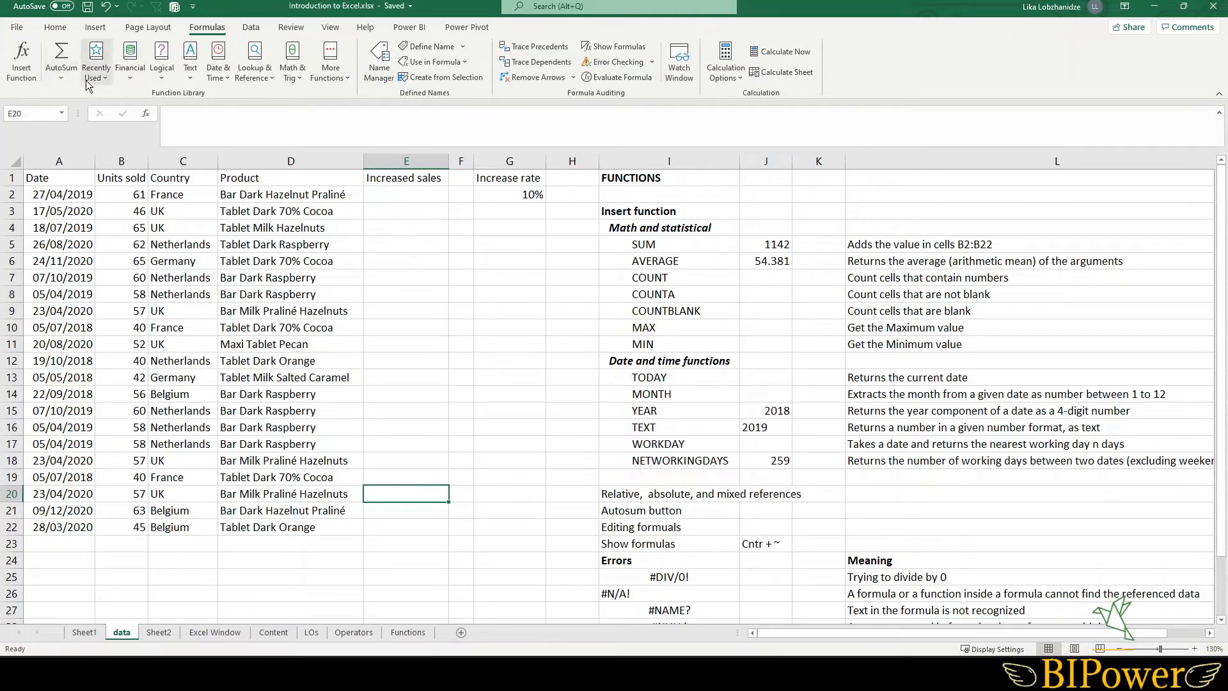
left_click(127, 76)
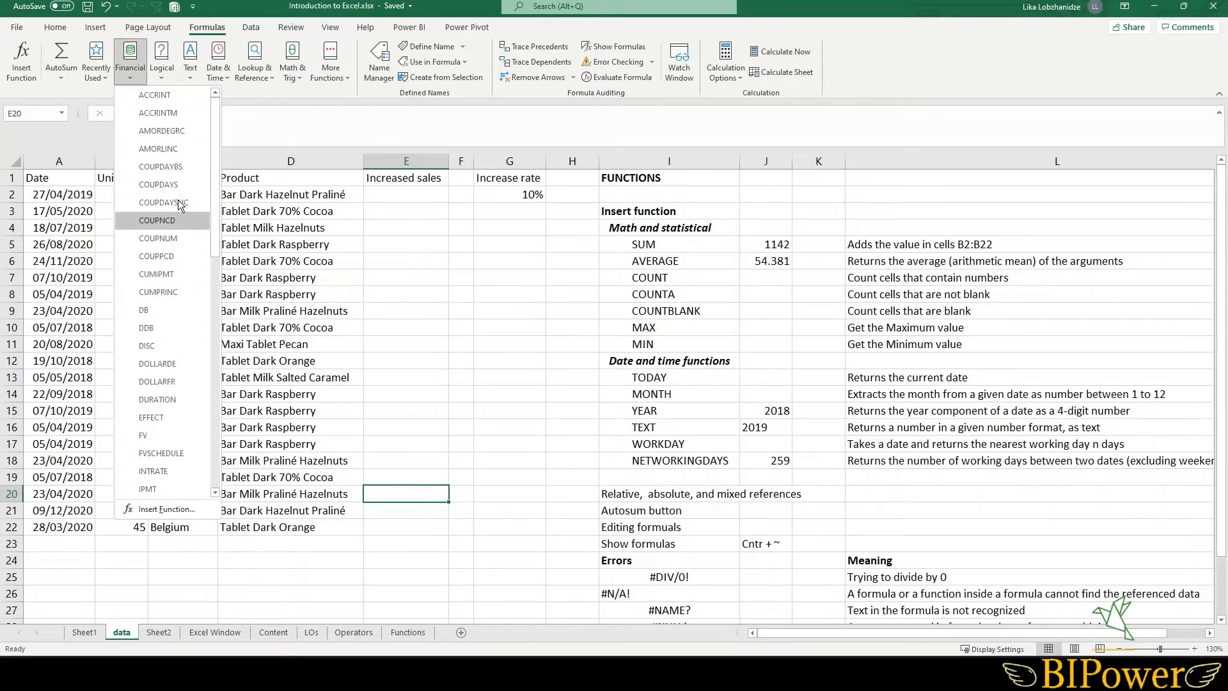
left_click(271, 91)
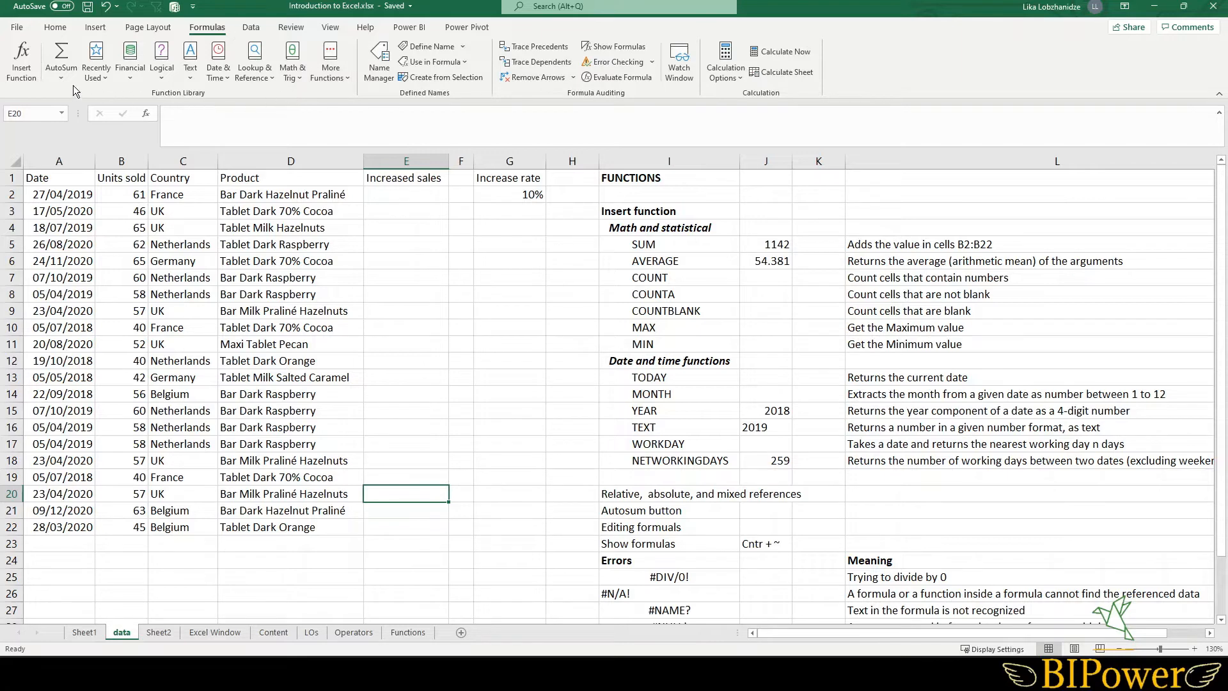
left_click(21, 68)
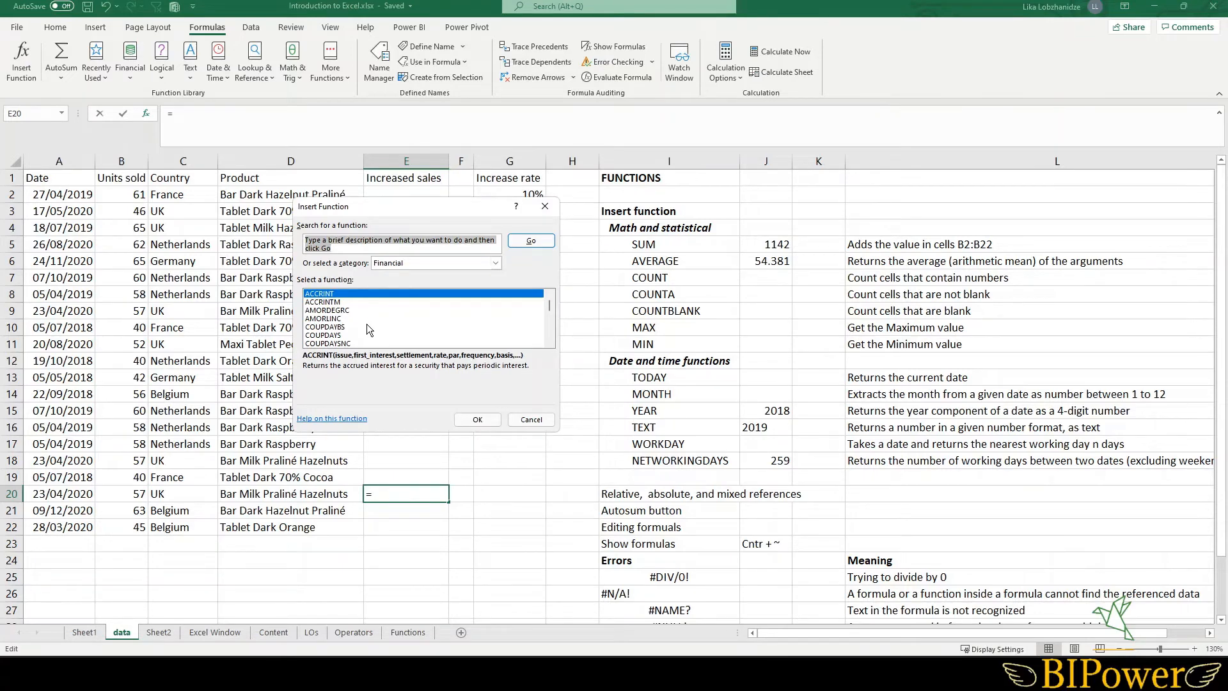
scroll(366, 323, "down", 3)
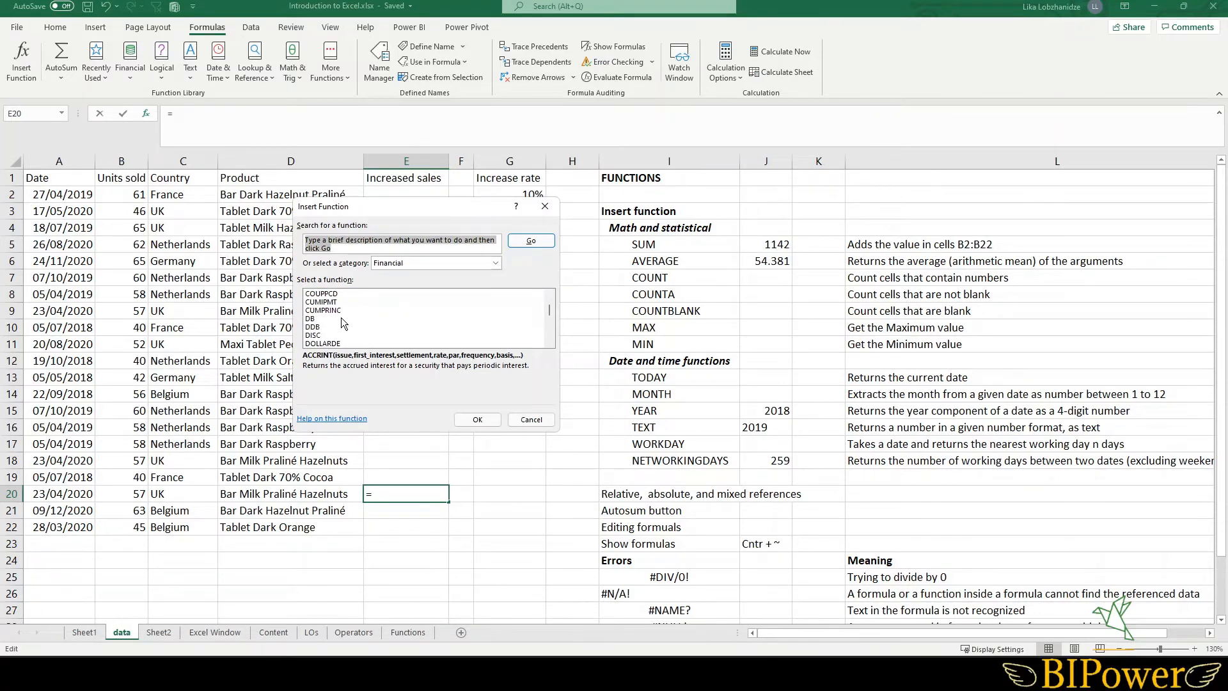
left_click(536, 421)
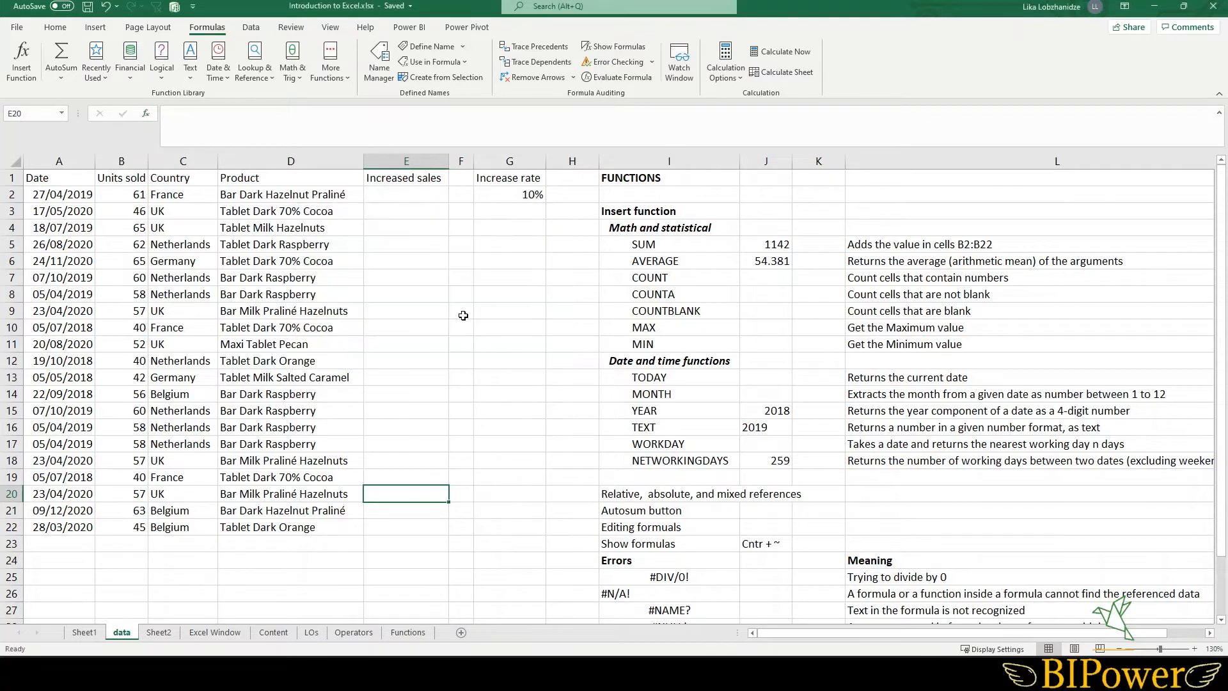
left_click(146, 114)
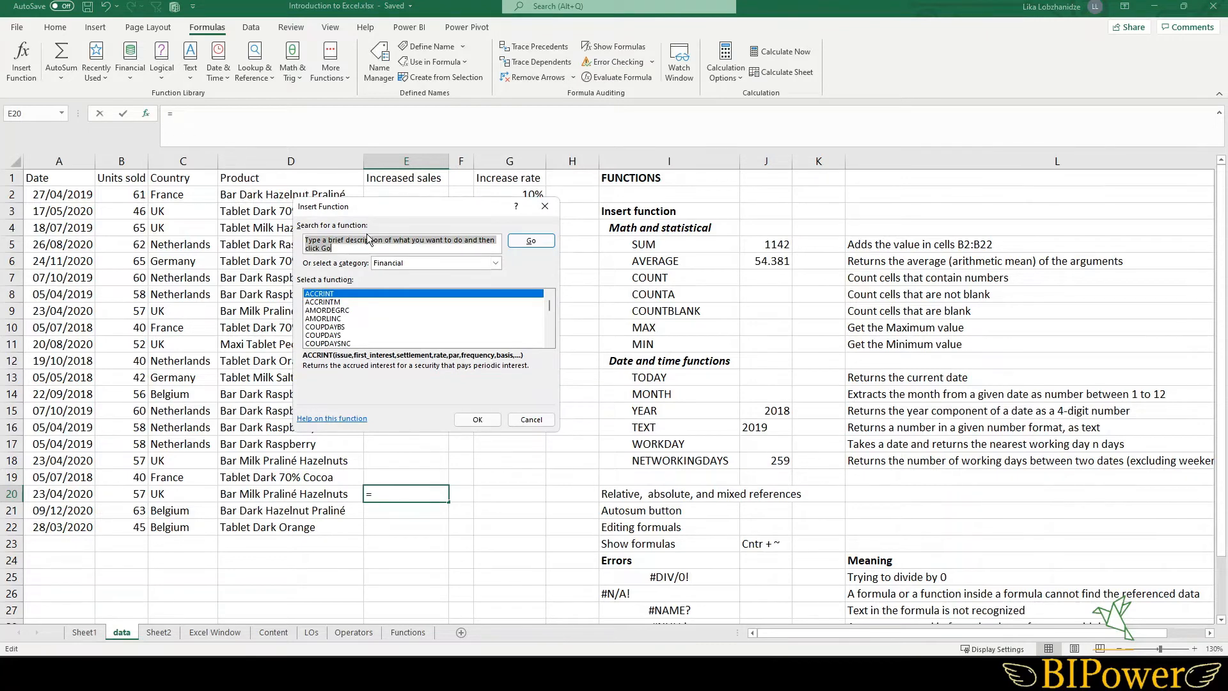
left_click(531, 421)
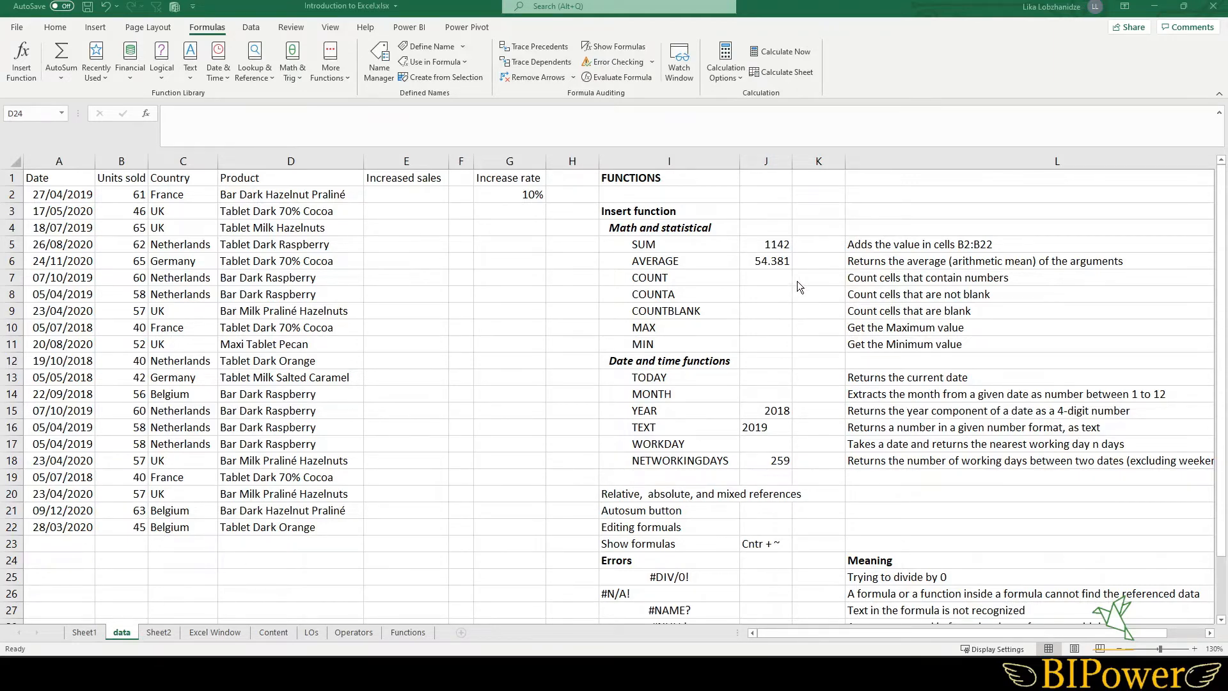
- Enter =SUM(B2:B22) in cell K5, selecting the Units sold range B2:B22
left_click(809, 247)
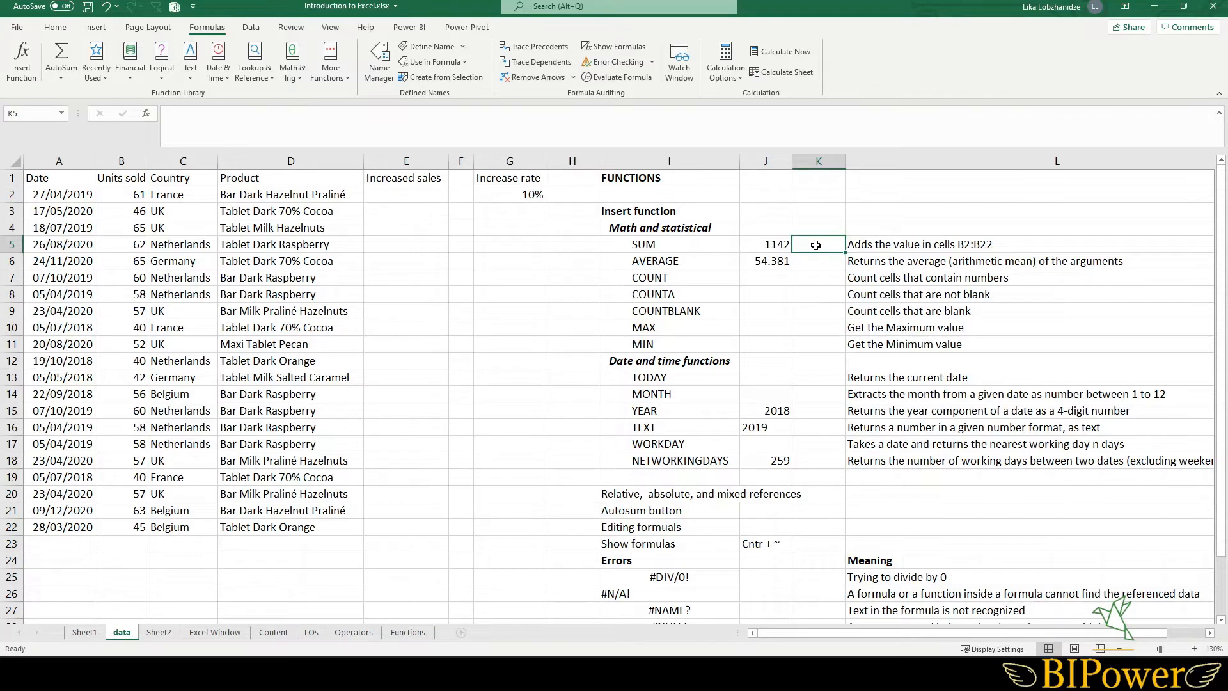
left_click(268, 119)
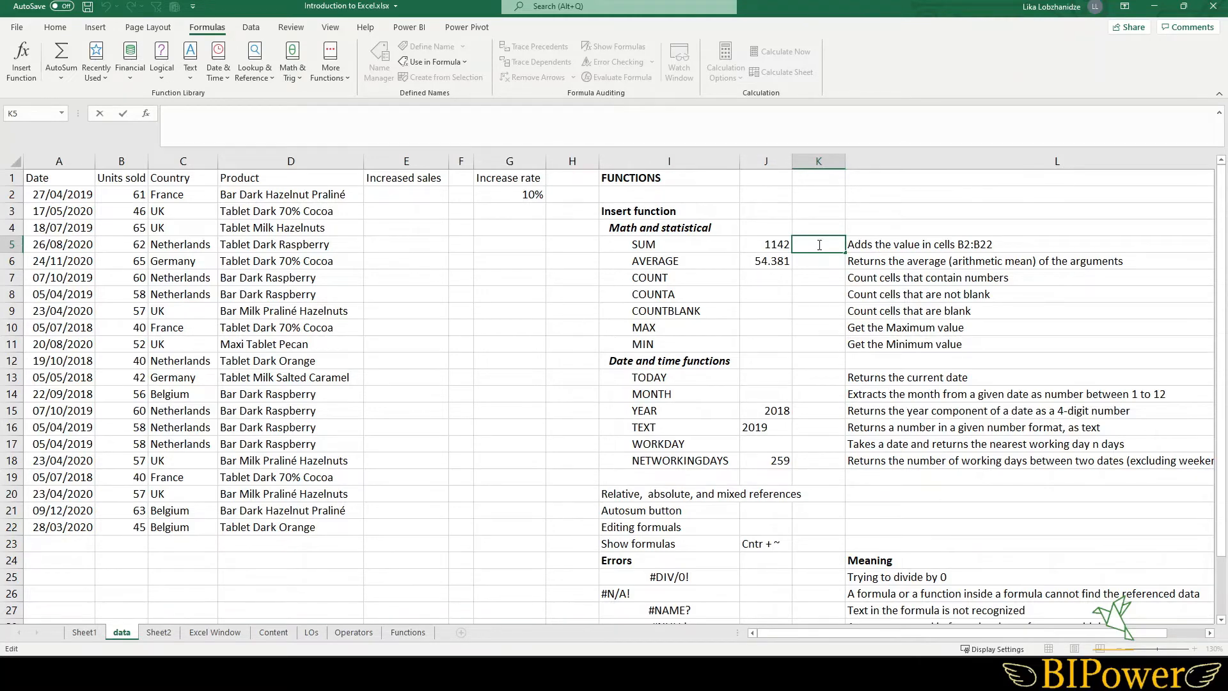
type("=sum")
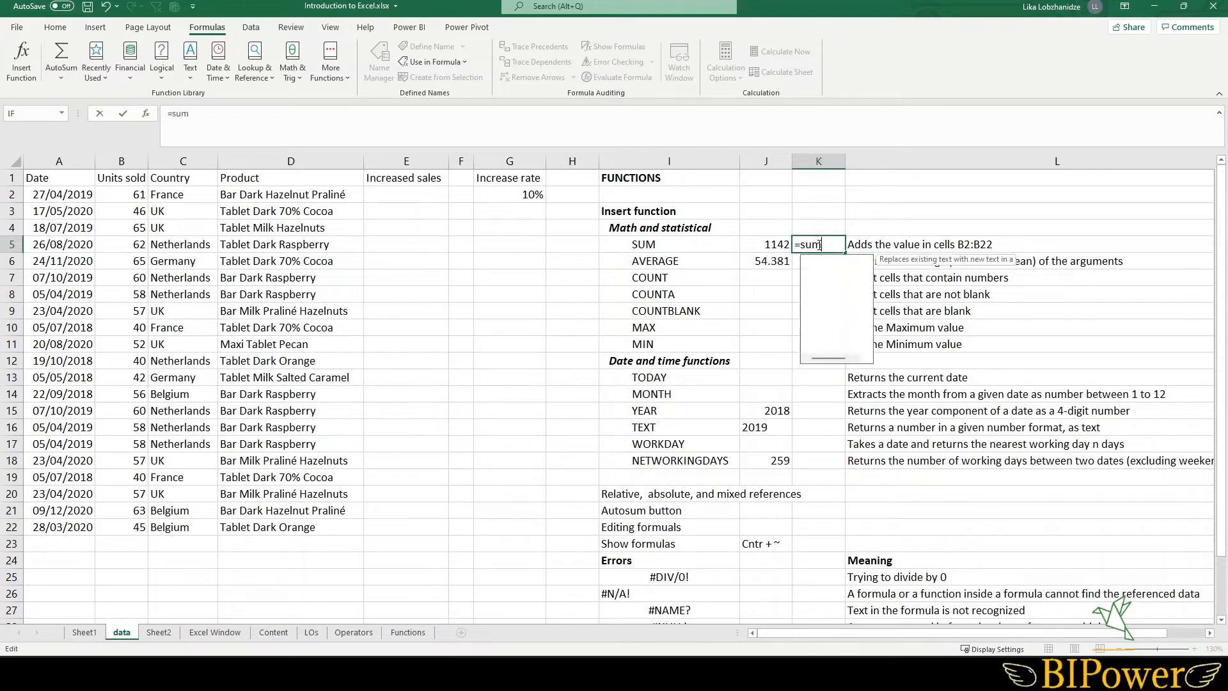
type("(")
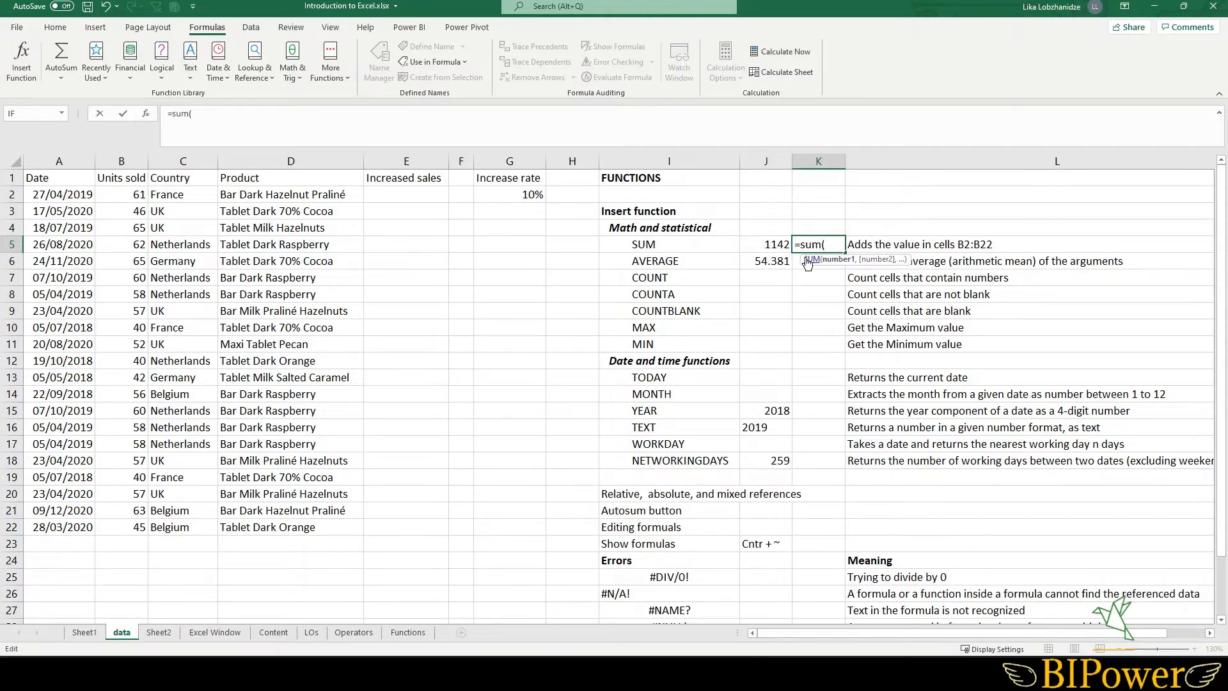
left_click_drag(124, 194, 132, 532)
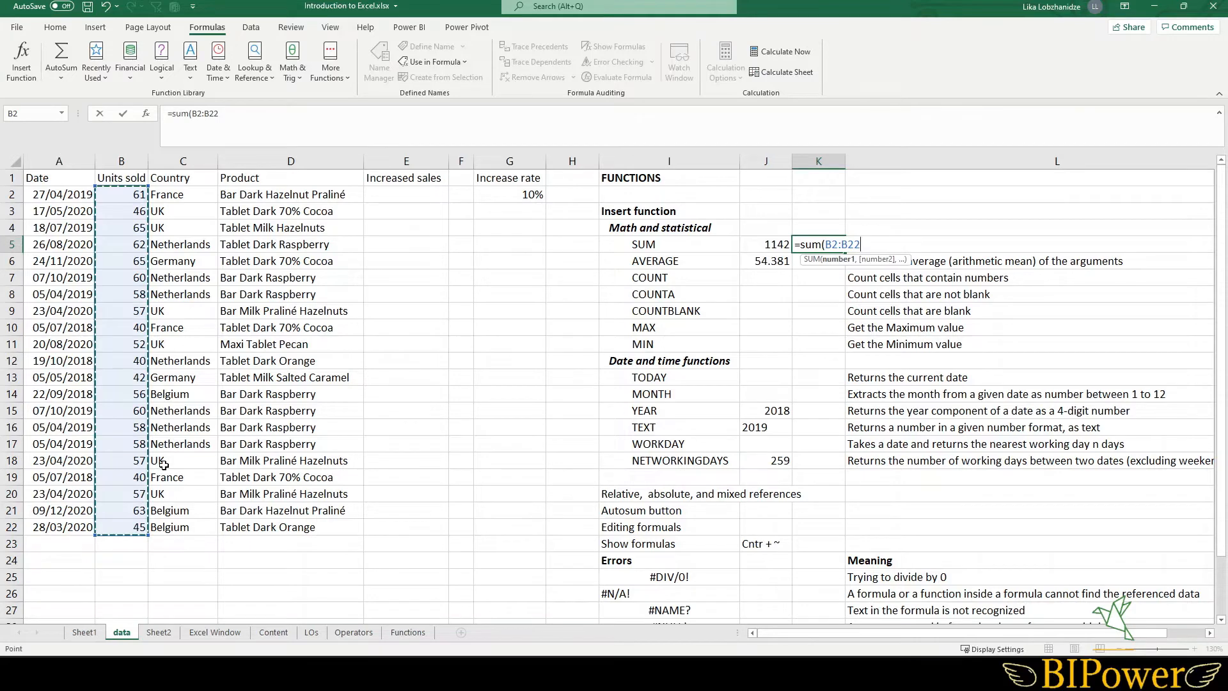
key("Return")
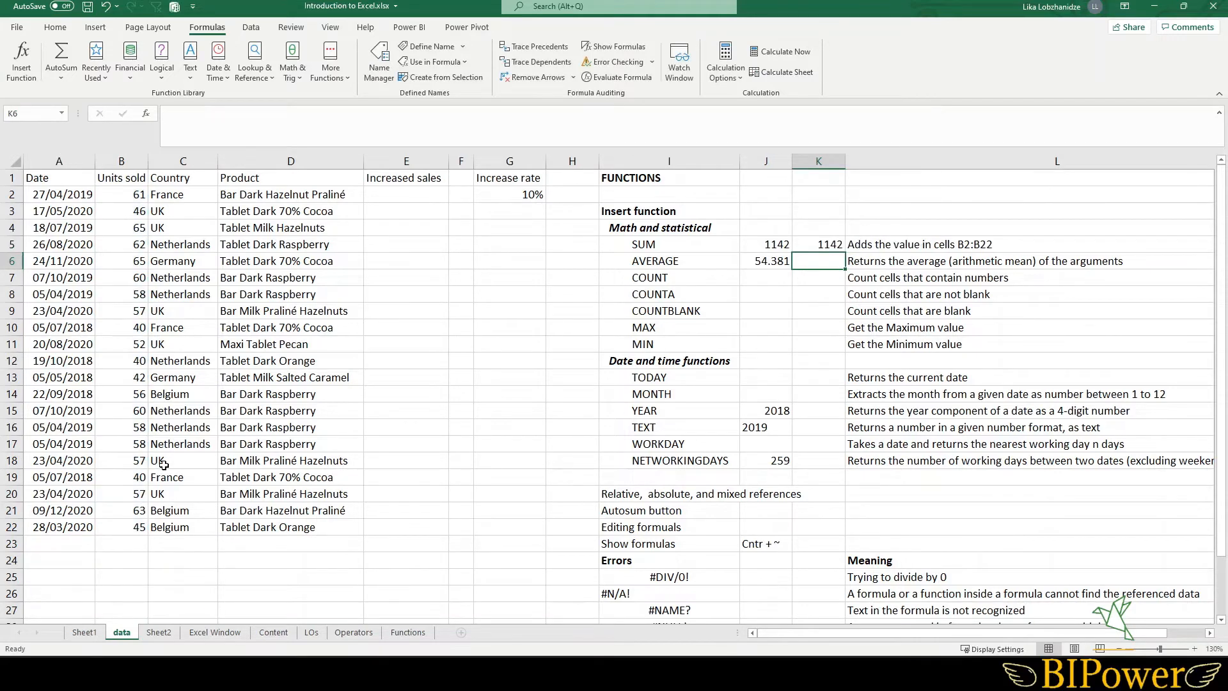
- Apply Comma Style to cell K5 and reduce its decimal places
left_click(812, 247)
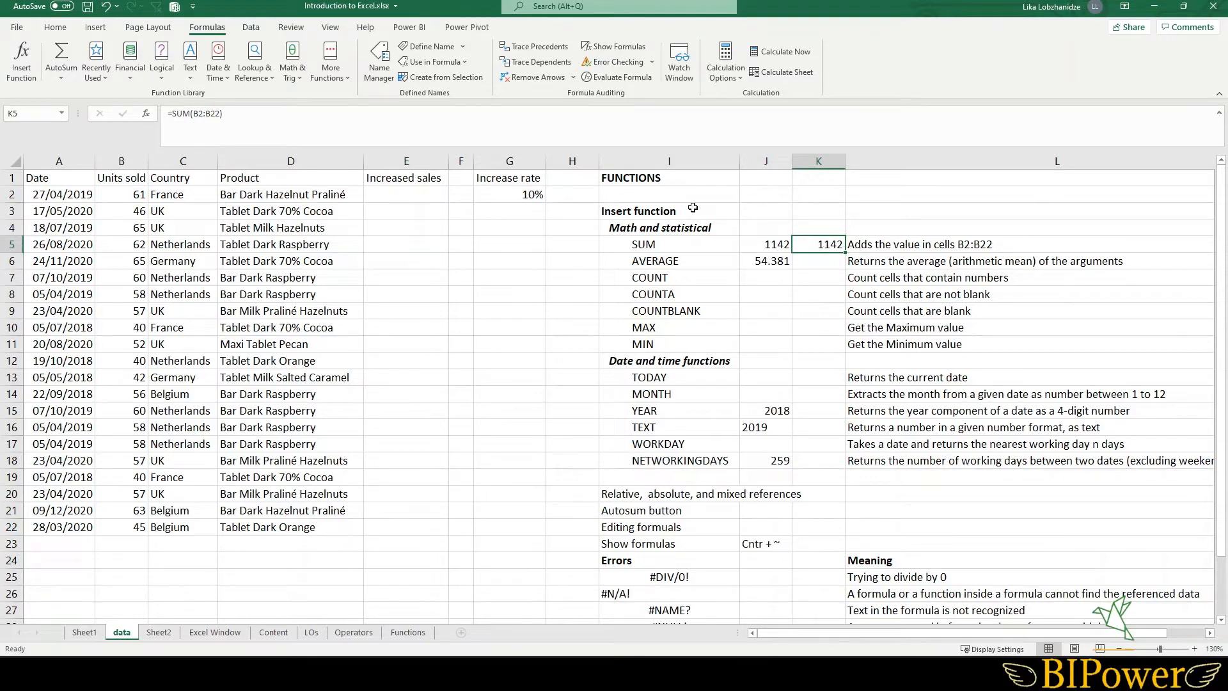
left_click(55, 27)
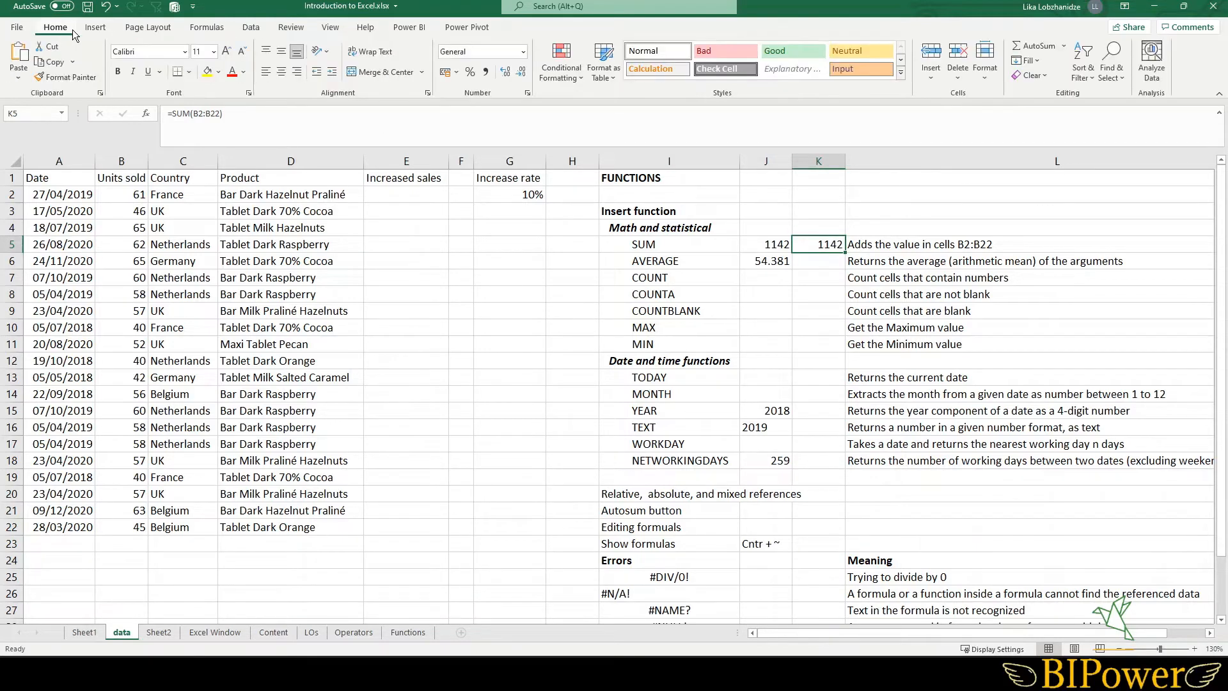
left_click(485, 72)
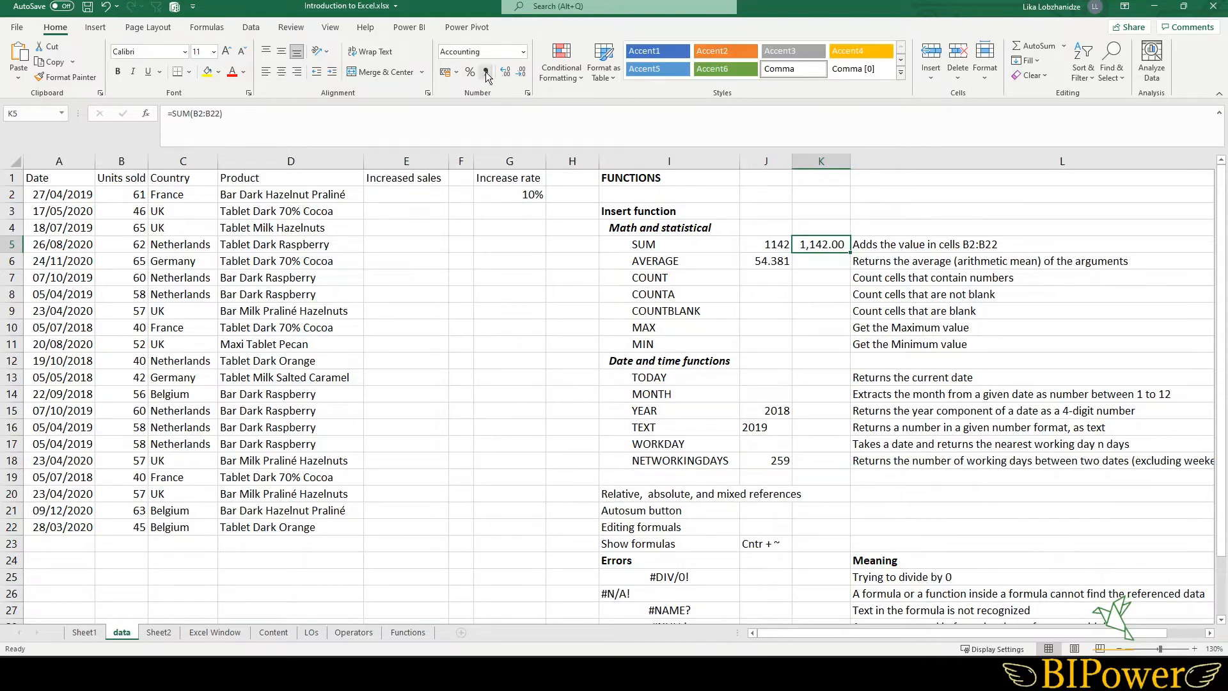
left_click(520, 69)
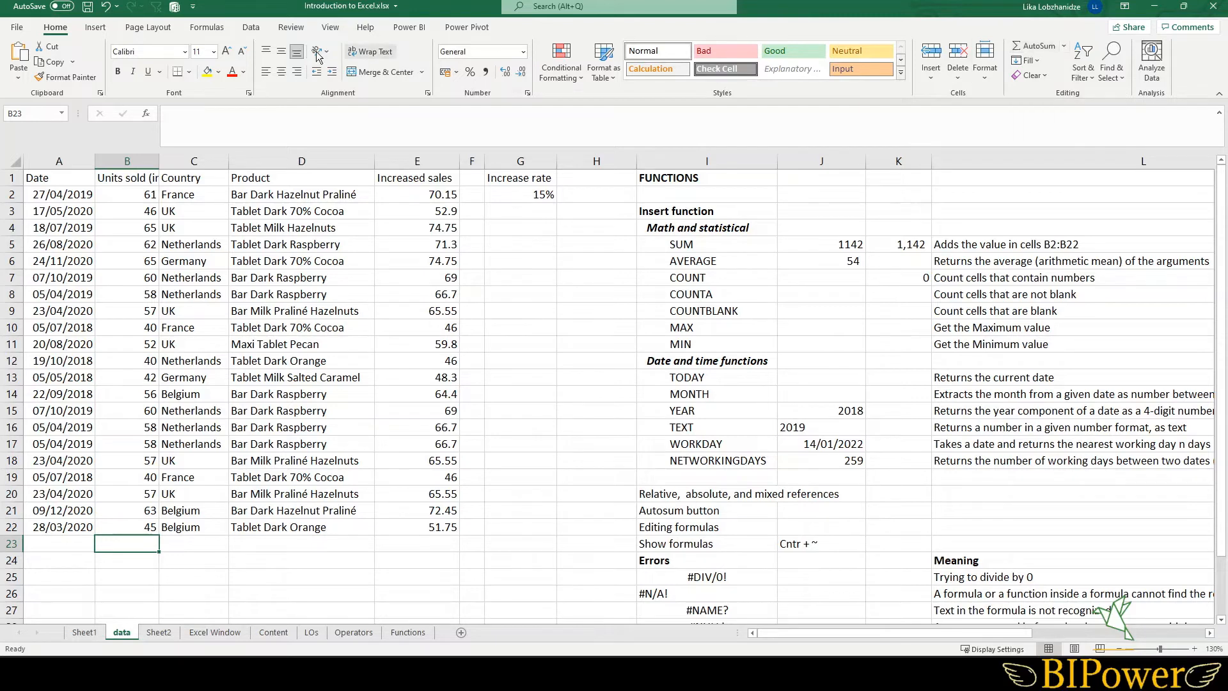
- Use AutoSum to total the Units sold column in cell B23
left_click(209, 29)
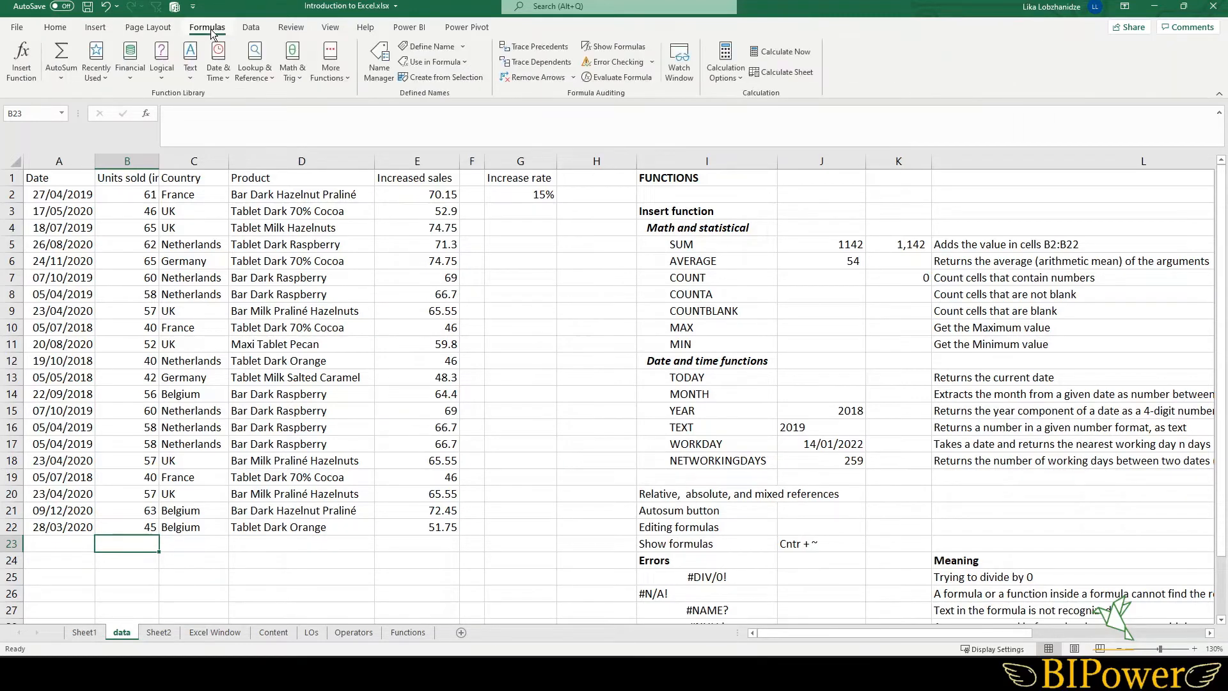
left_click(59, 55)
key("Return")
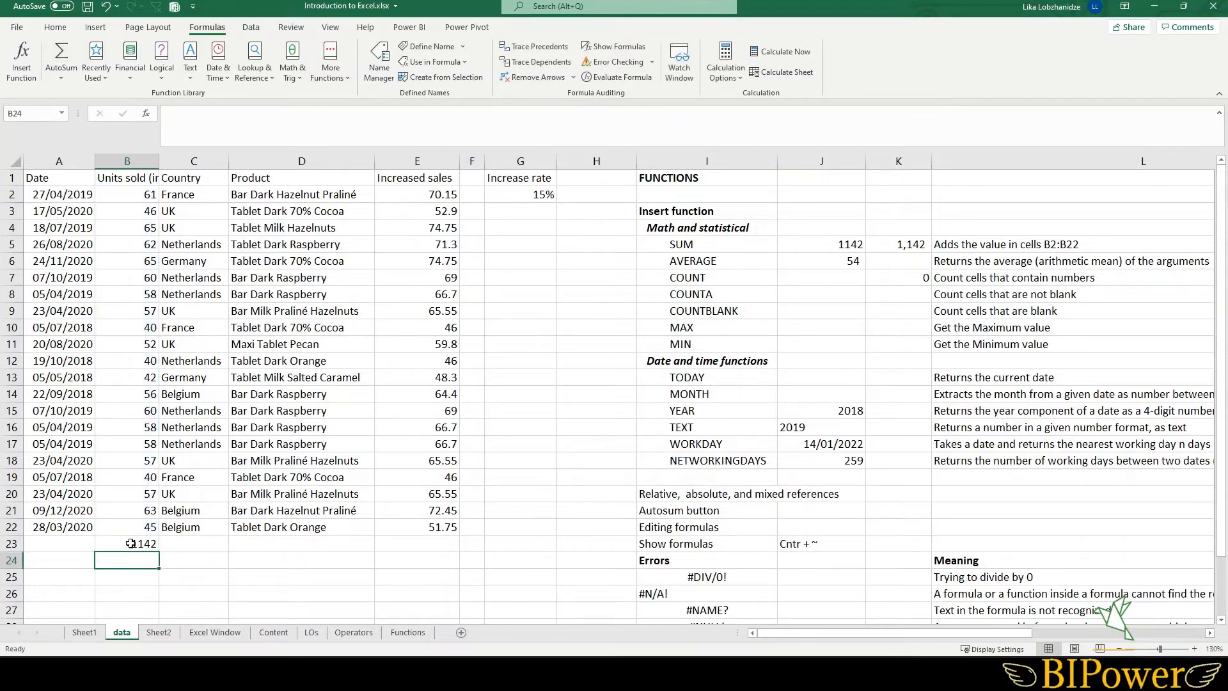
- Open cell B23's SUM formula for editing and leave it unchanged
double_click(129, 542)
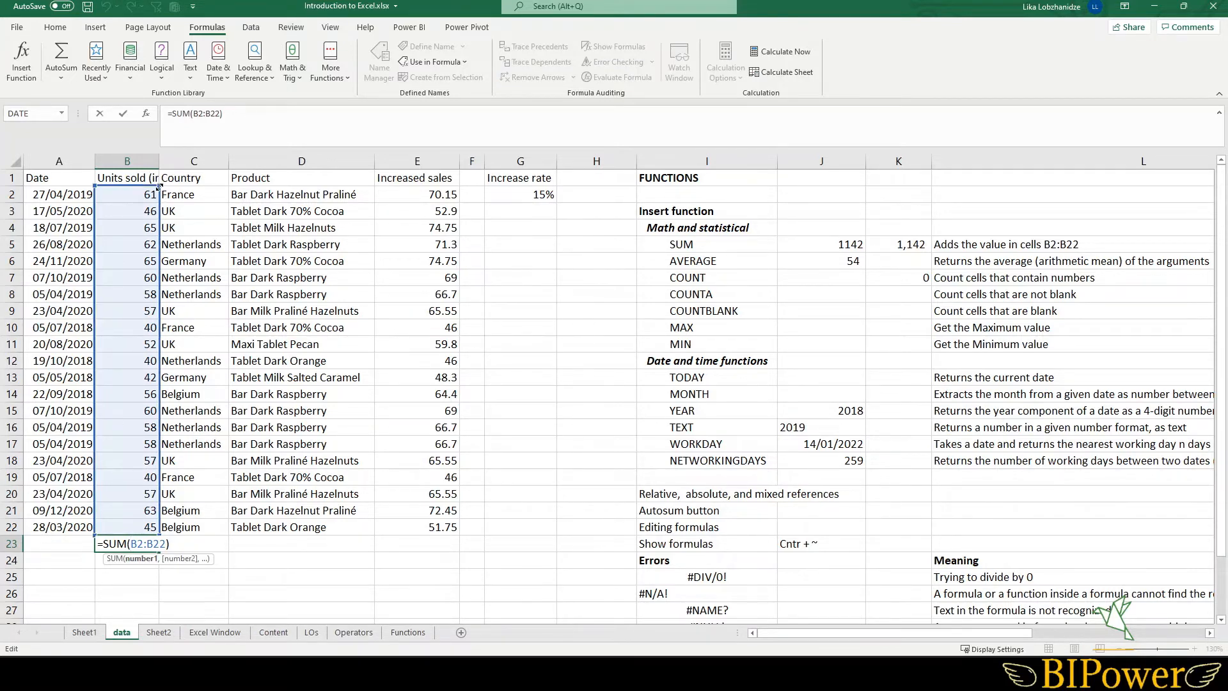
mouse_move(159, 186)
left_mouse_down()
mouse_move(150, 326)
mouse_move(152, 187)
left_mouse_up()
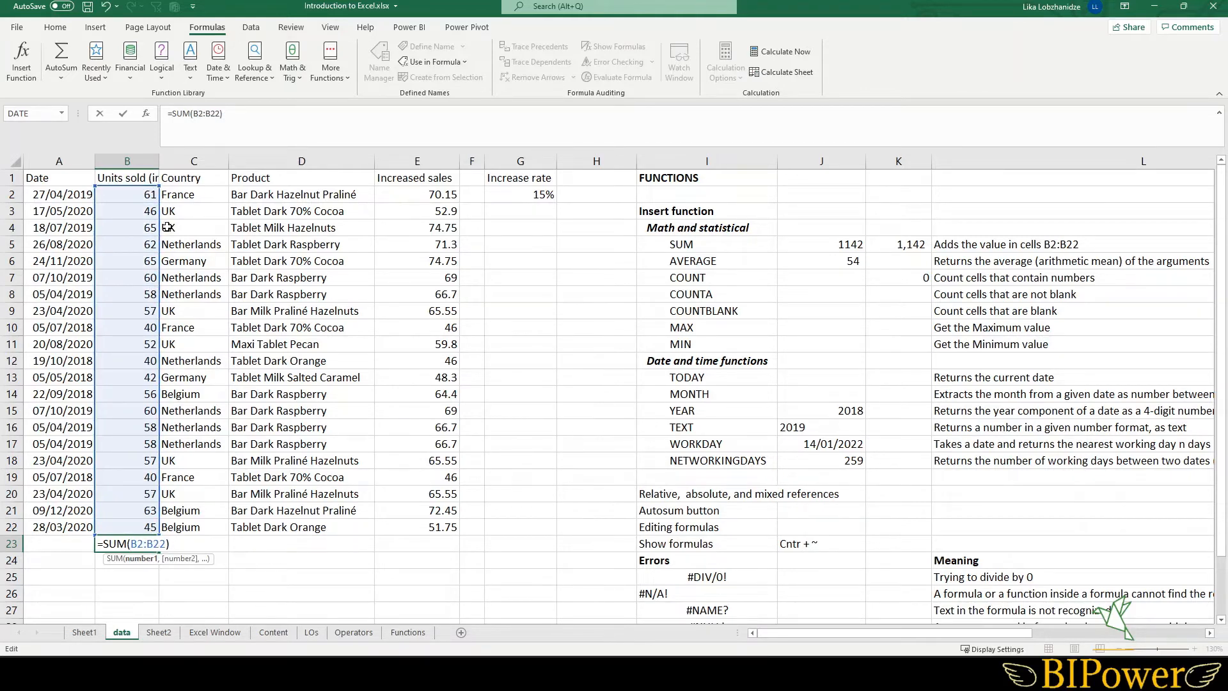
key("Return")
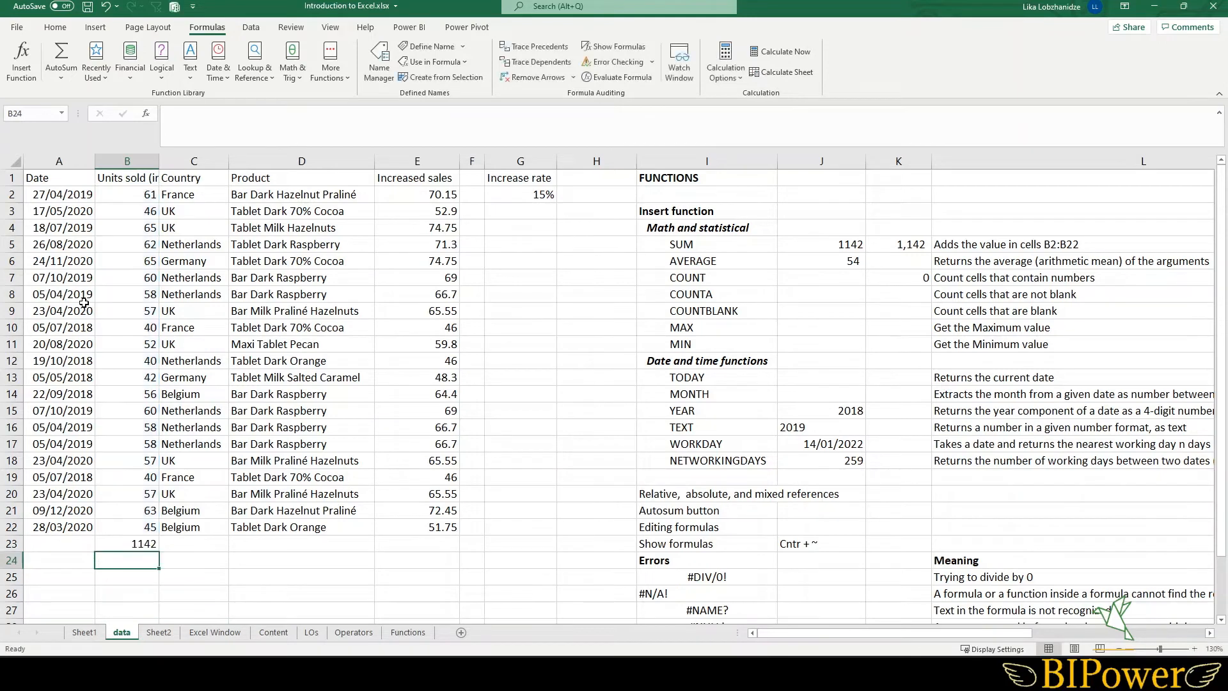
left_click(142, 543)
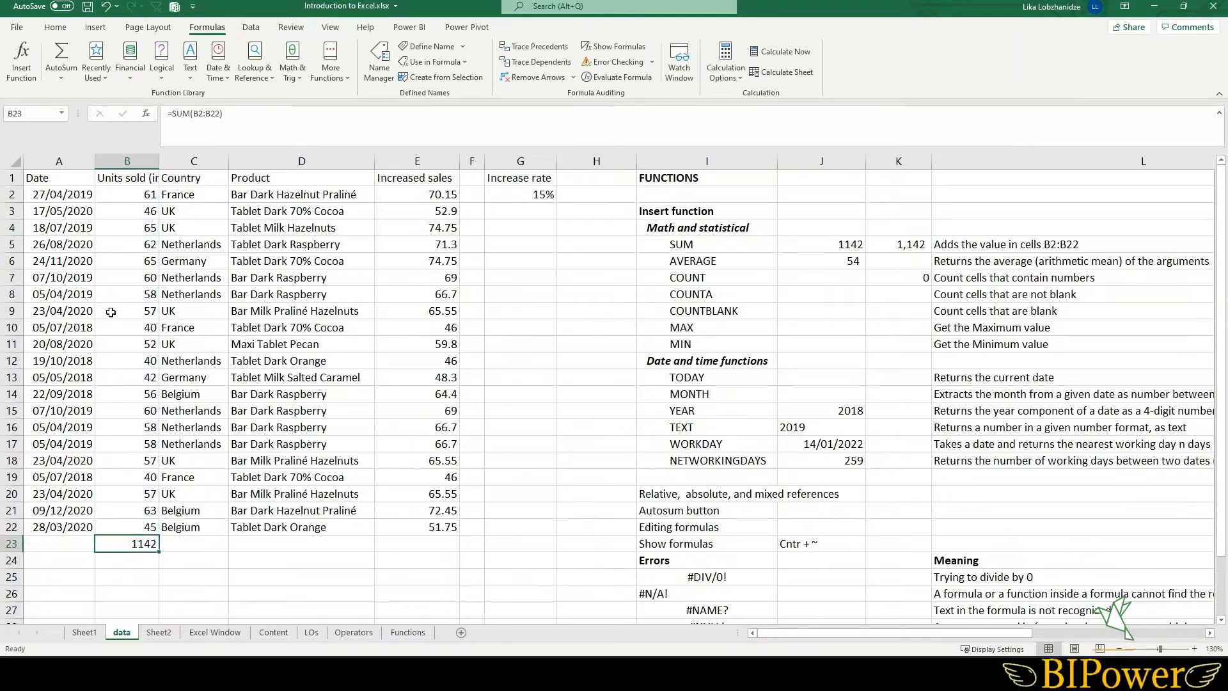
- Total the Units sold column in cell B23 with the AutoSum shortcut
left_click(59, 78)
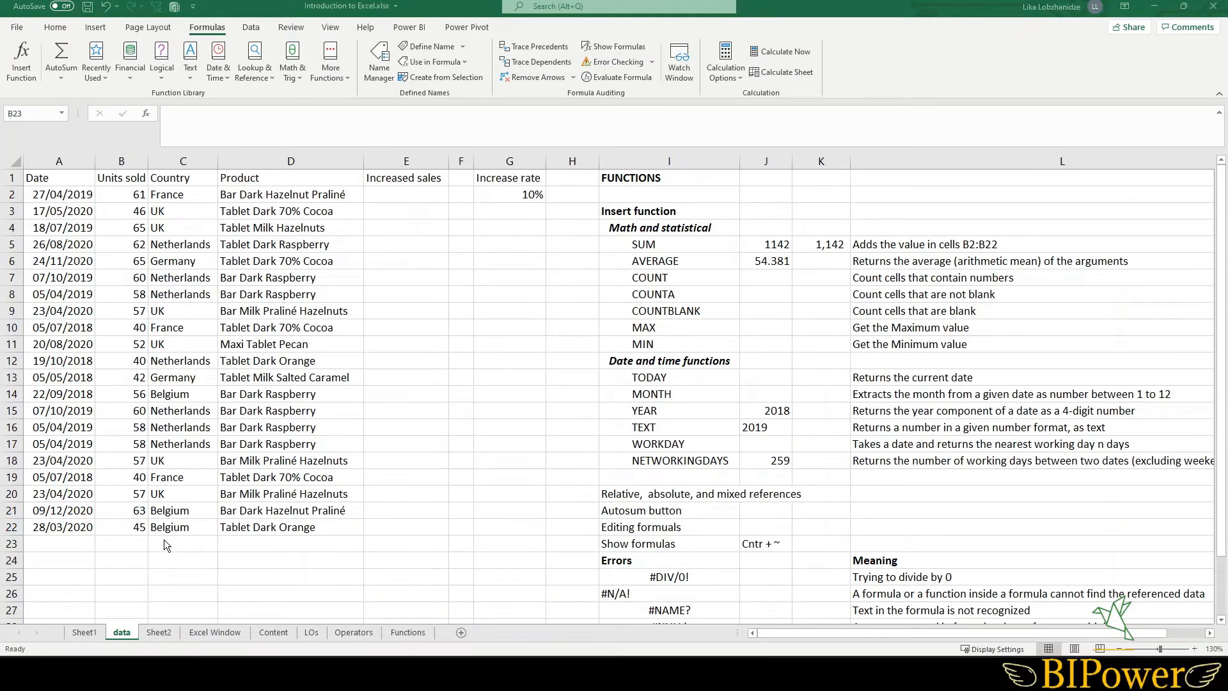
left_click(128, 543)
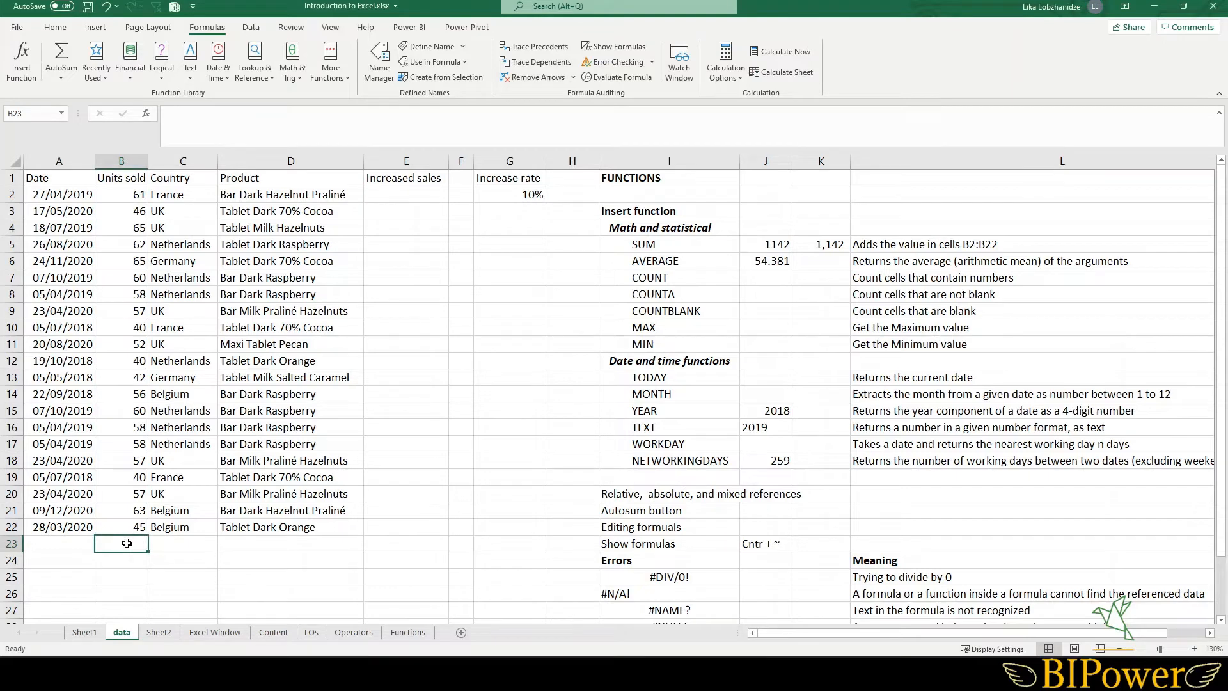
key("alt+equal")
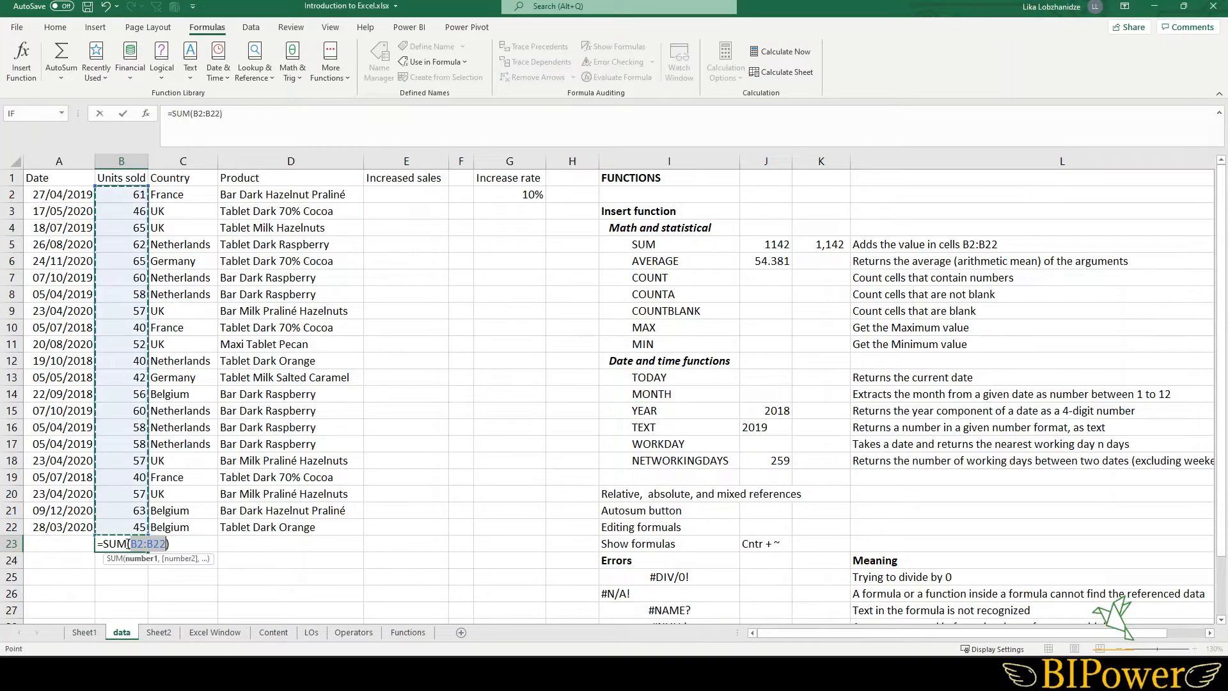
key("Return")
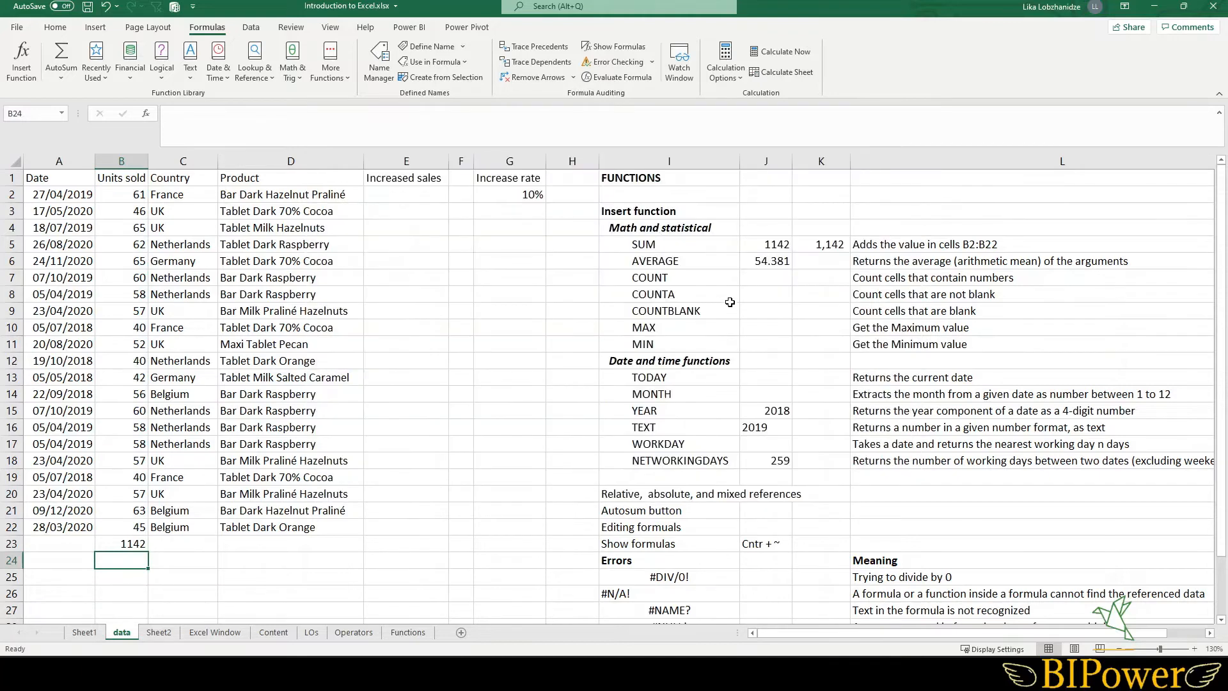
- Examine the Math and statistical function names and the Units sold values in B2:B22
left_click_drag(672, 261, 683, 343)
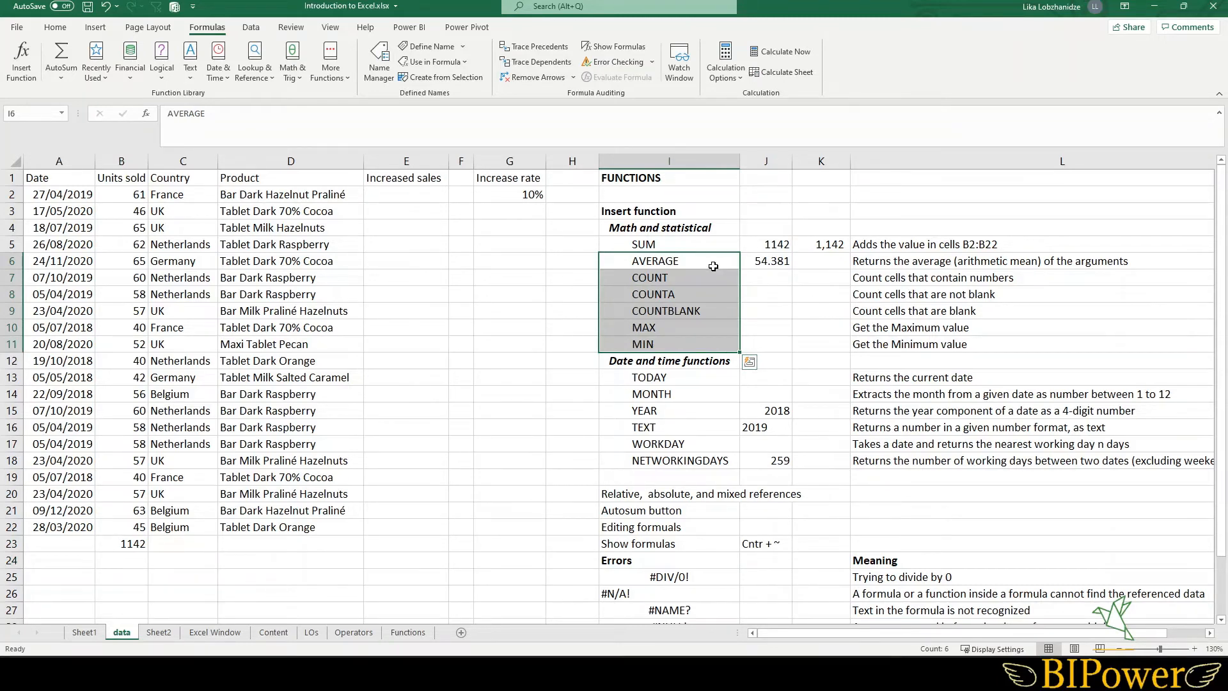
left_click(718, 267)
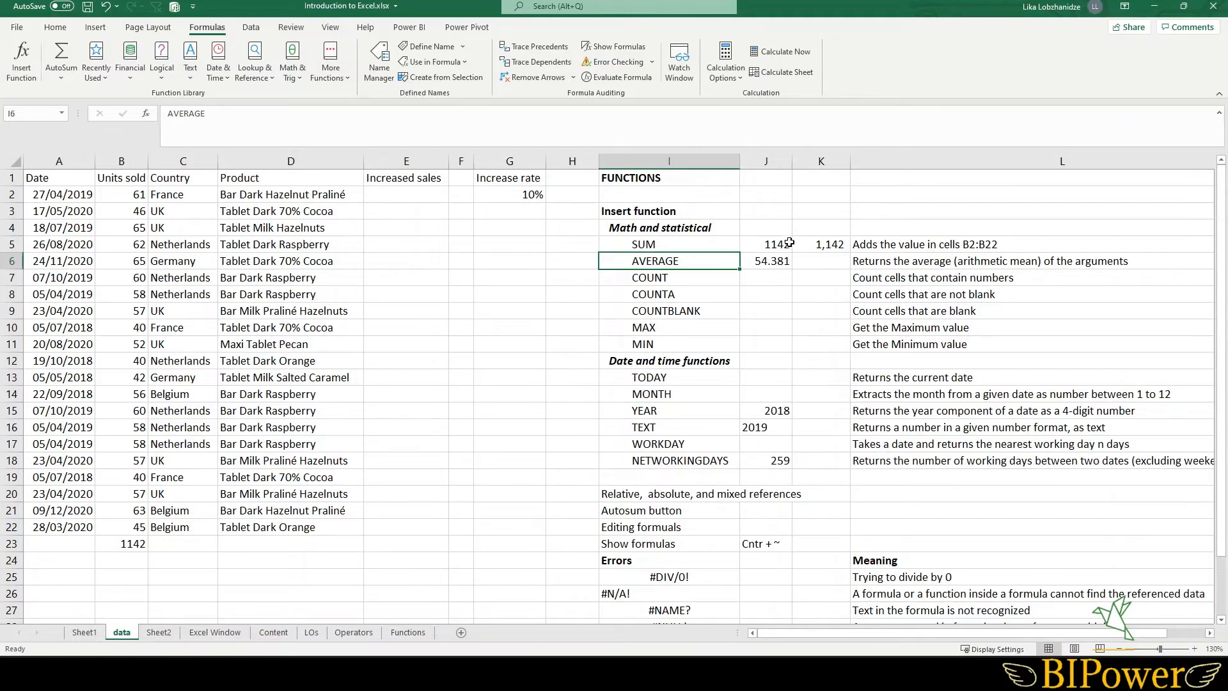
left_click(829, 245)
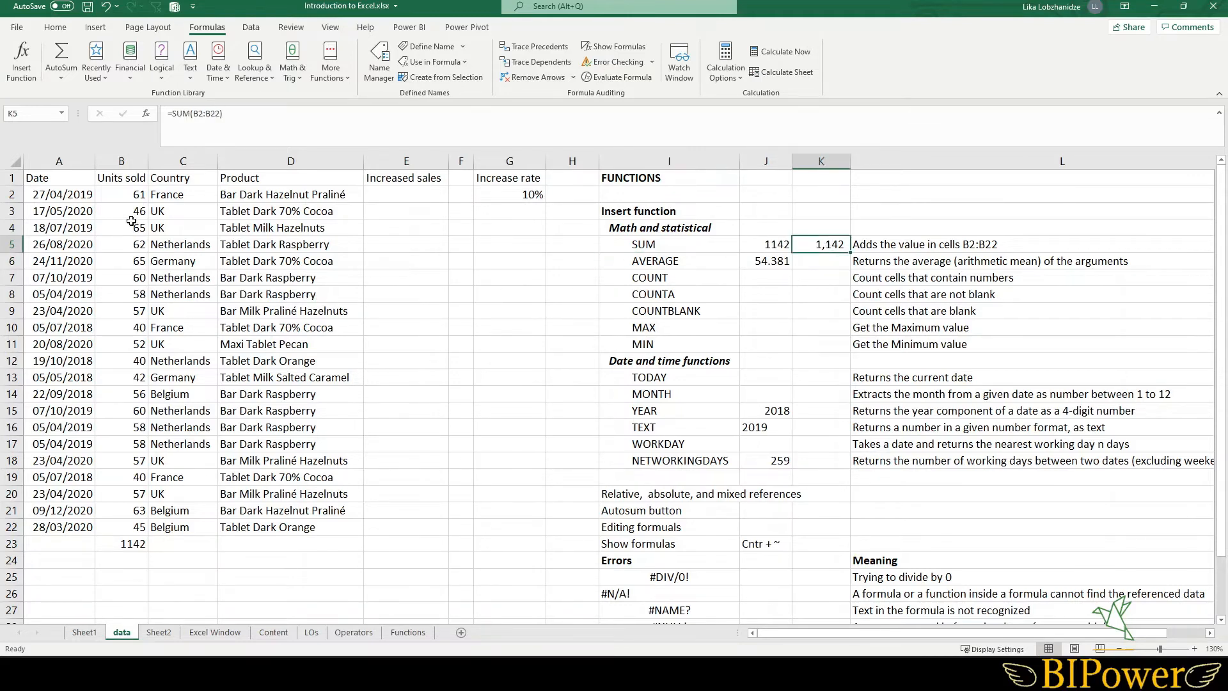
left_click(121, 193)
left_click_drag(121, 194, 128, 528)
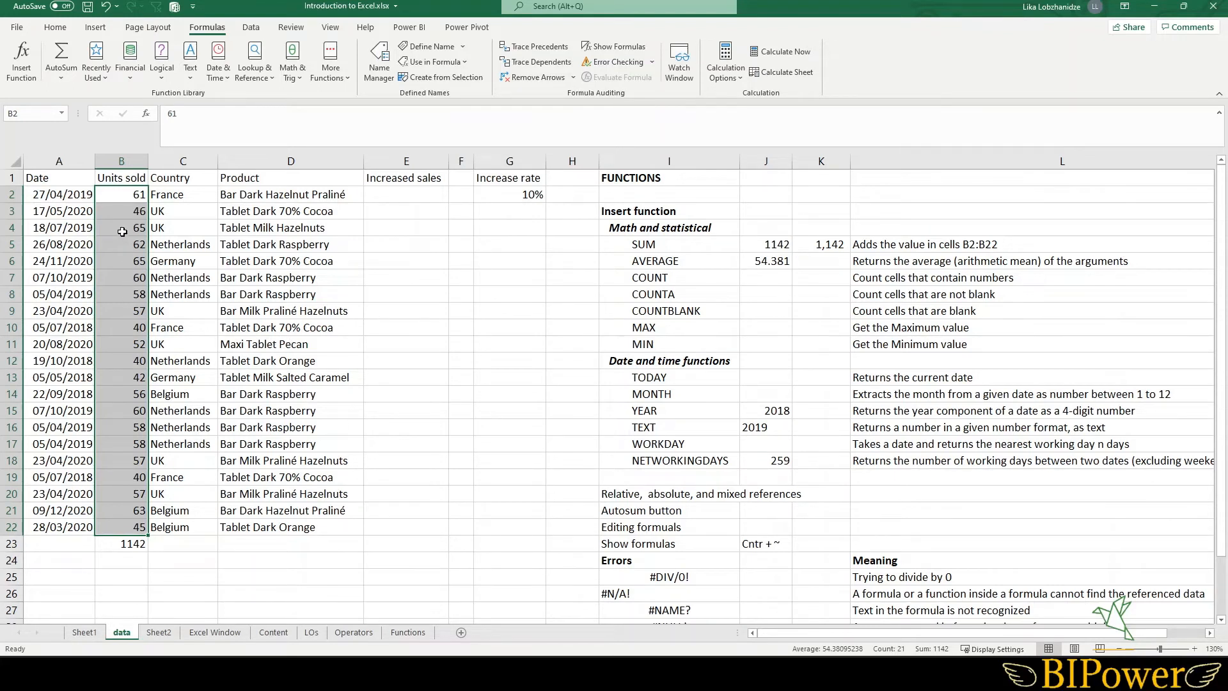
left_click(807, 245)
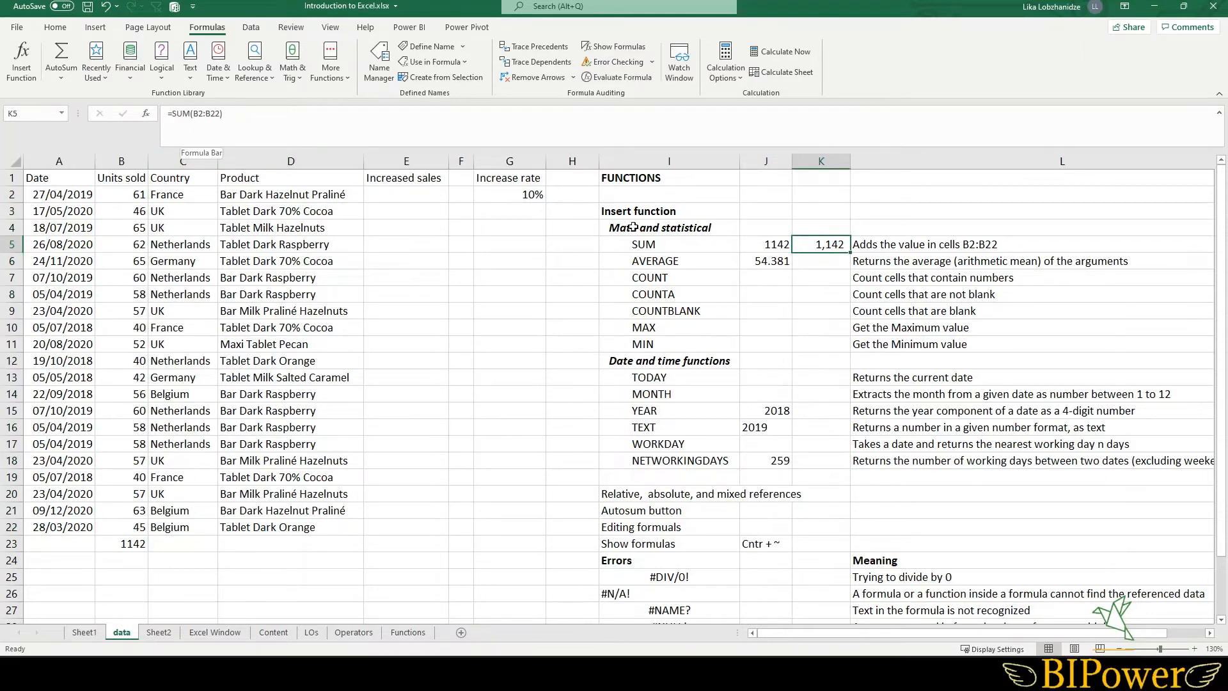
left_click(764, 261)
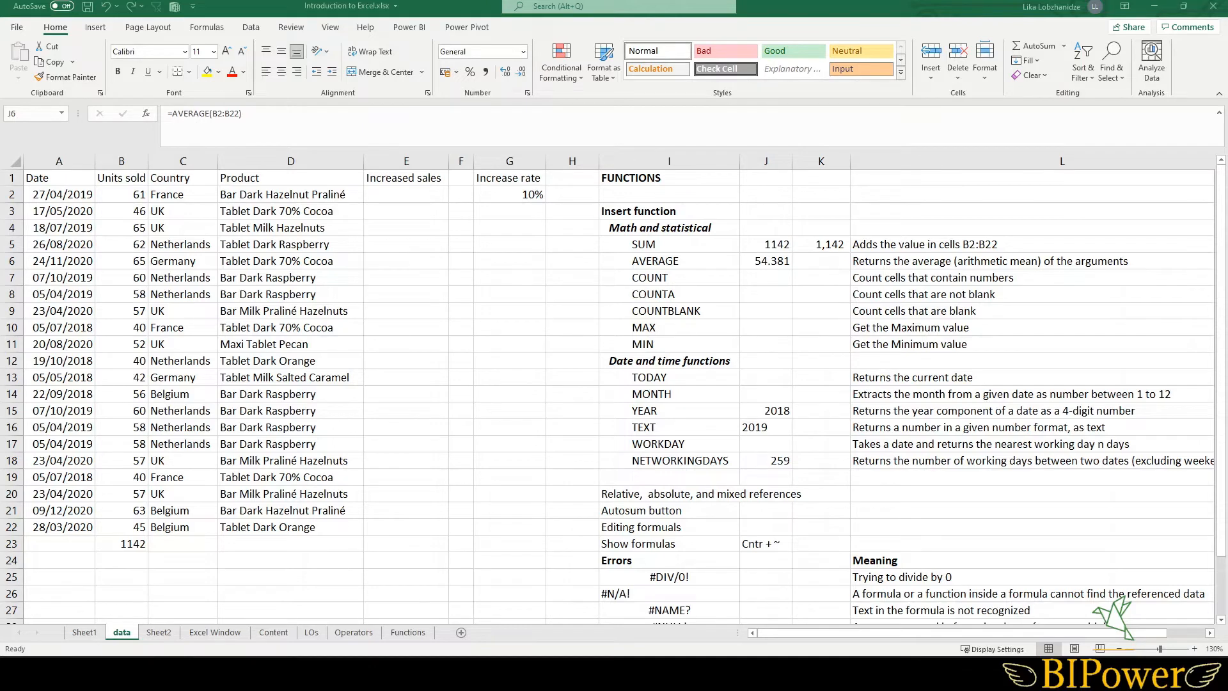
- Copy the number format of cell K5 onto the AVERAGE result in J6 with Format Painter
left_click(820, 245)
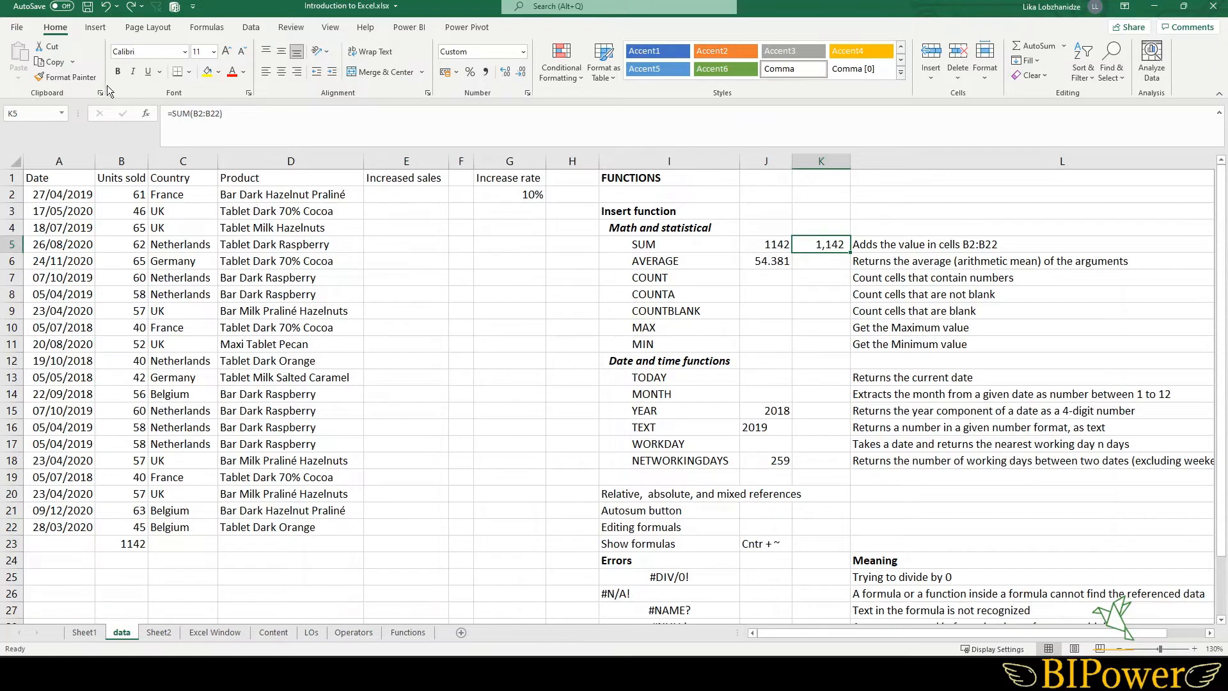
left_click(67, 77)
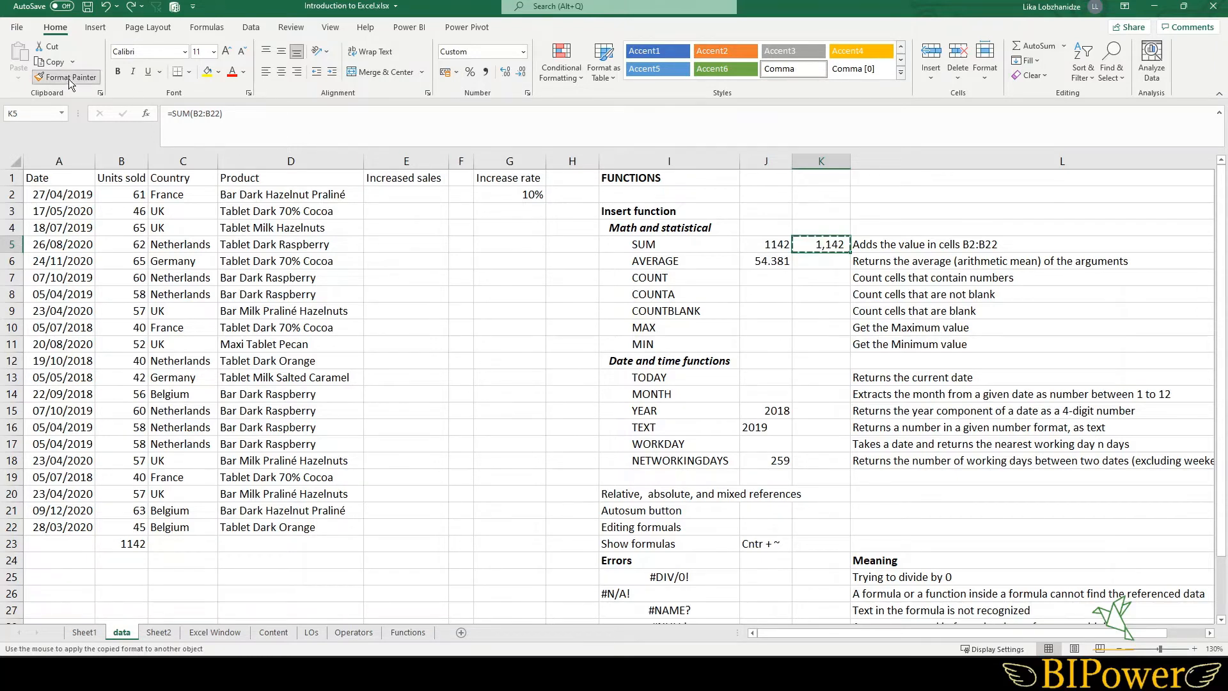
left_click(761, 260)
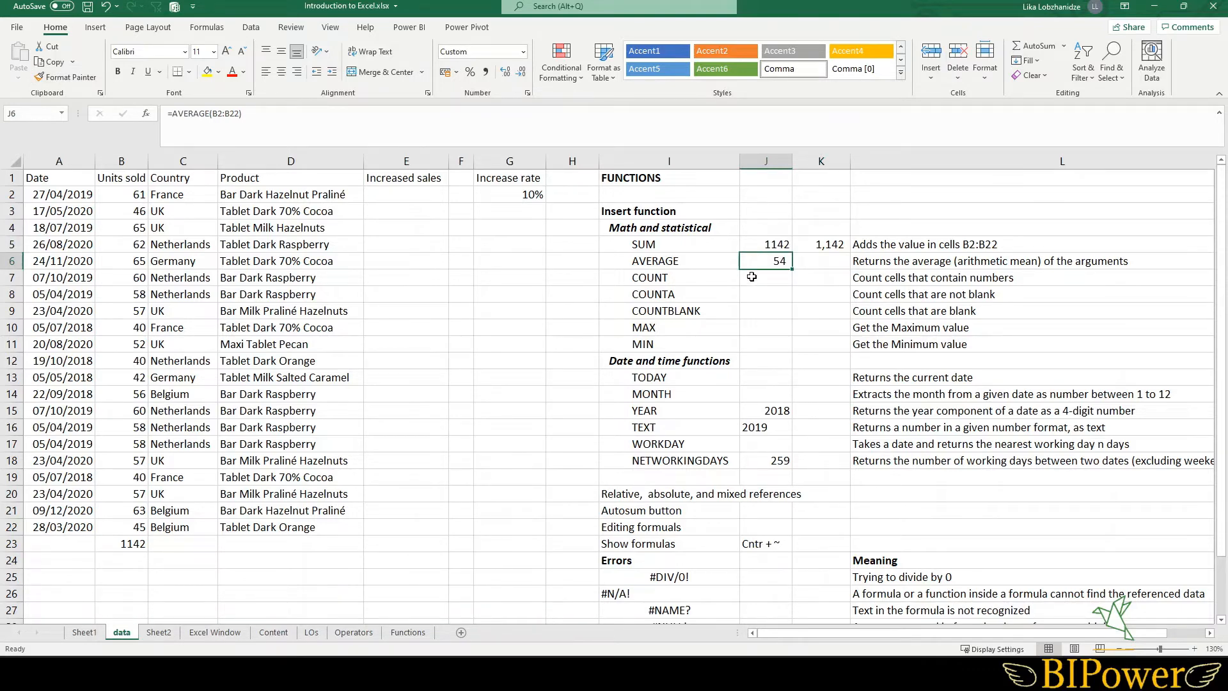
- Enter =COUNT(B2:B22) in cell J7, selecting the Units sold range
left_click(751, 276)
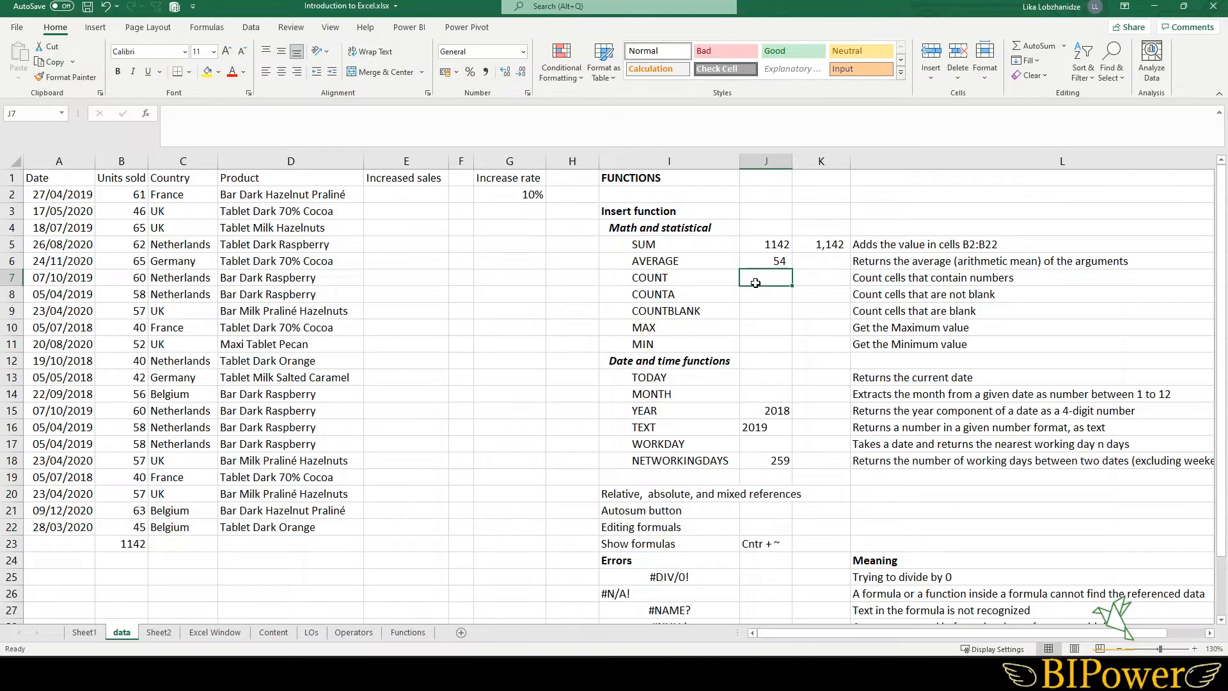
type("=cou")
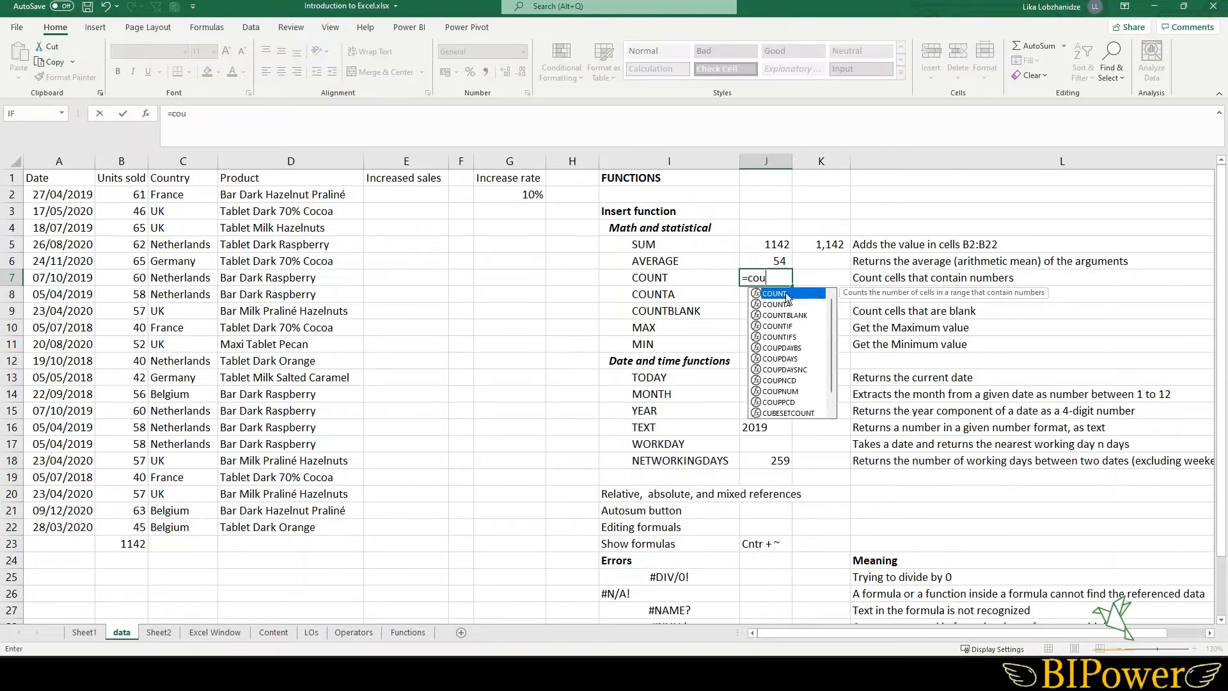
double_click(786, 294)
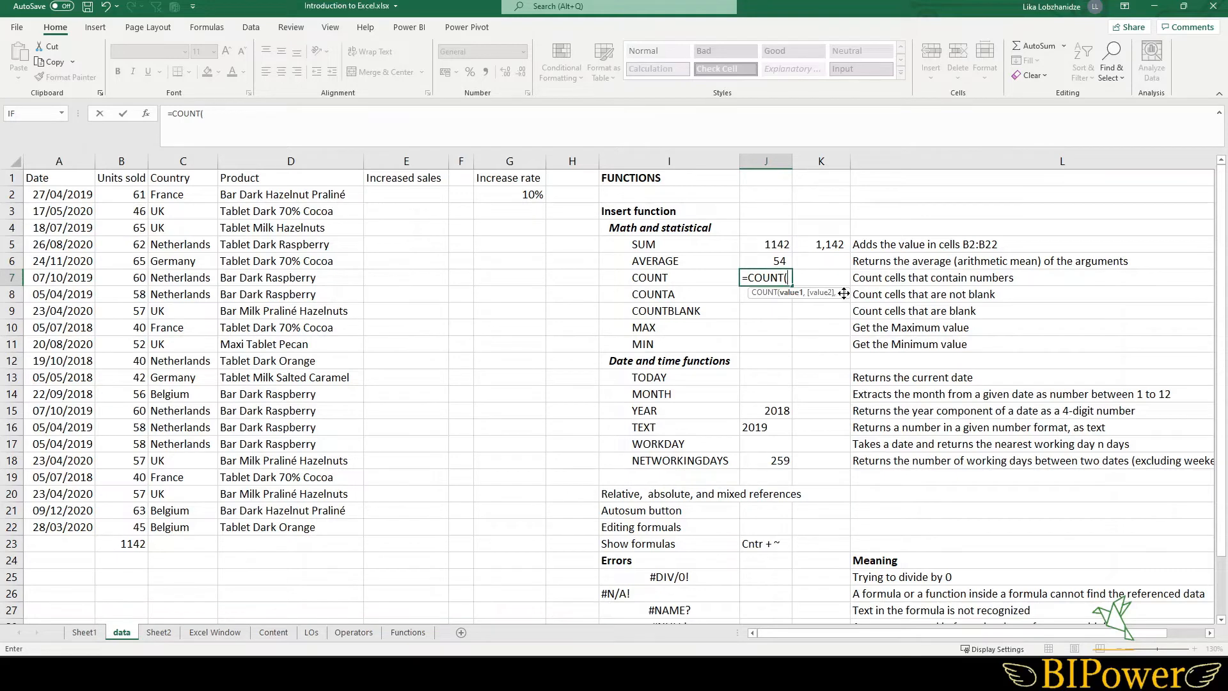
left_click_drag(126, 195, 111, 527)
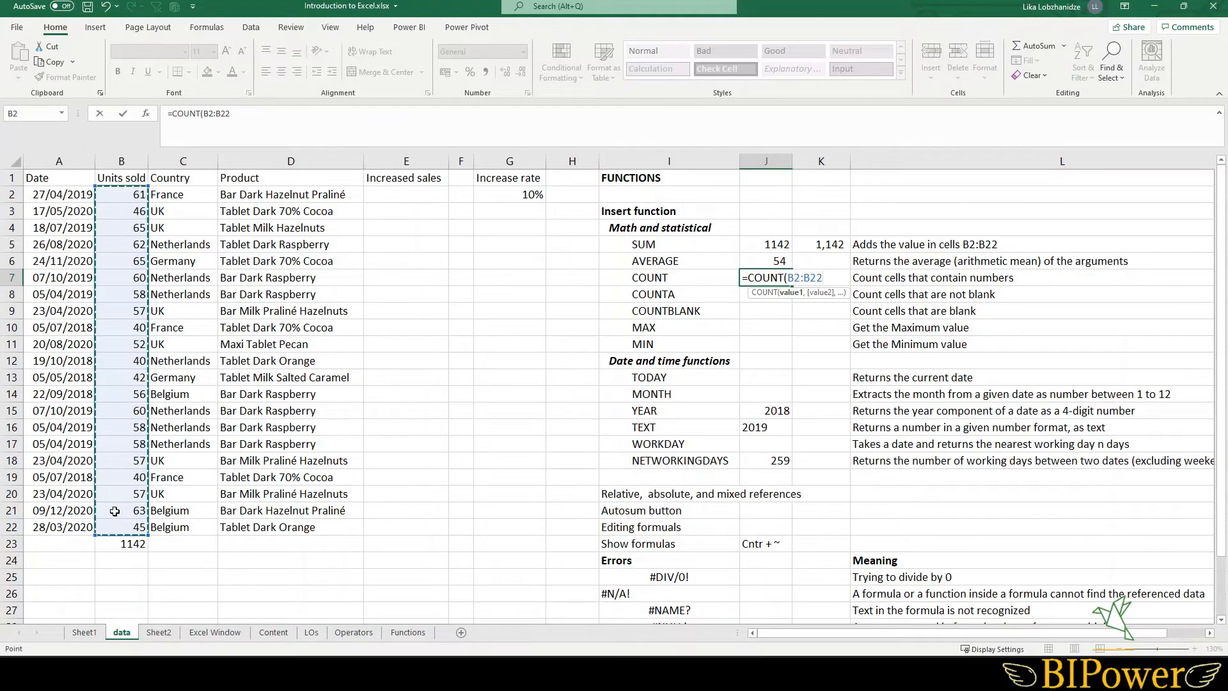
type(")")
key("Return")
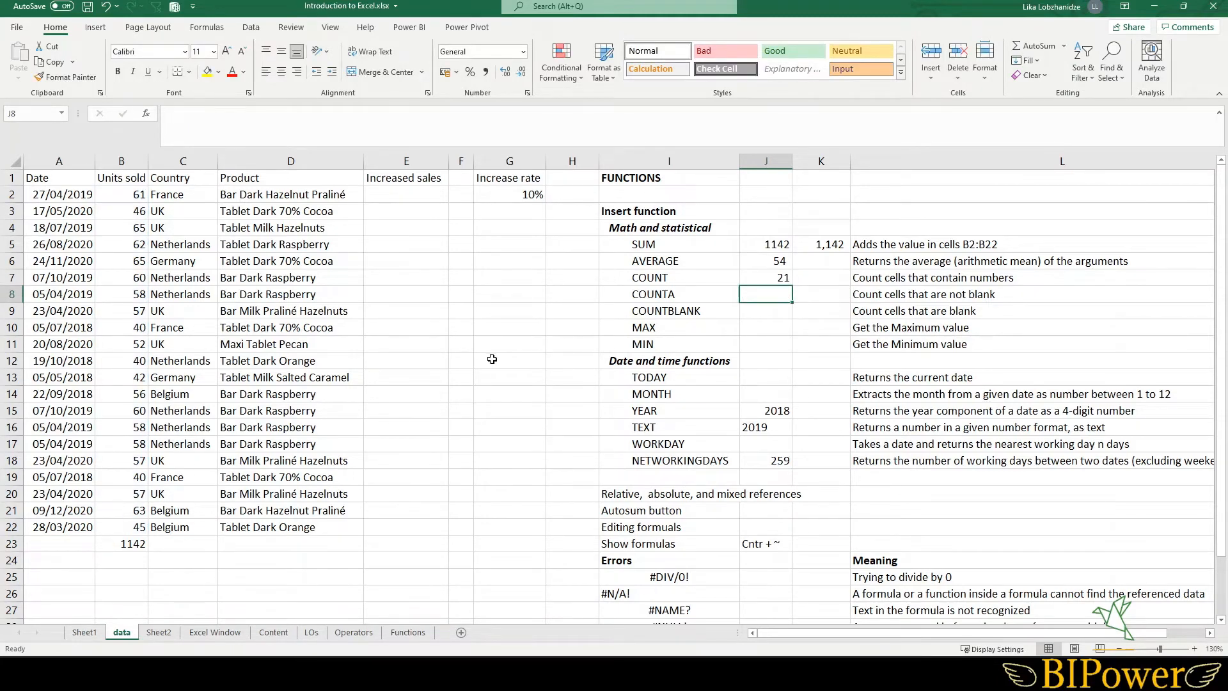
- Enter a COUNTA formula in cell J8 over the Units sold range B2:B22
double_click(771, 277)
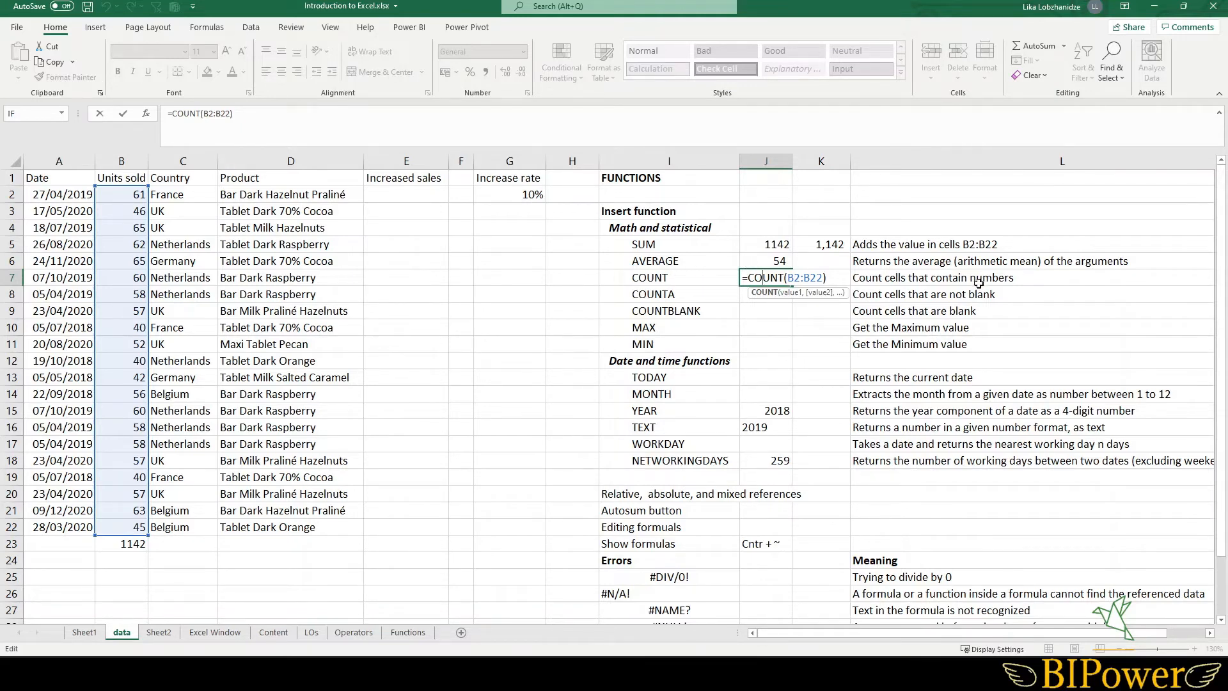
key("Return")
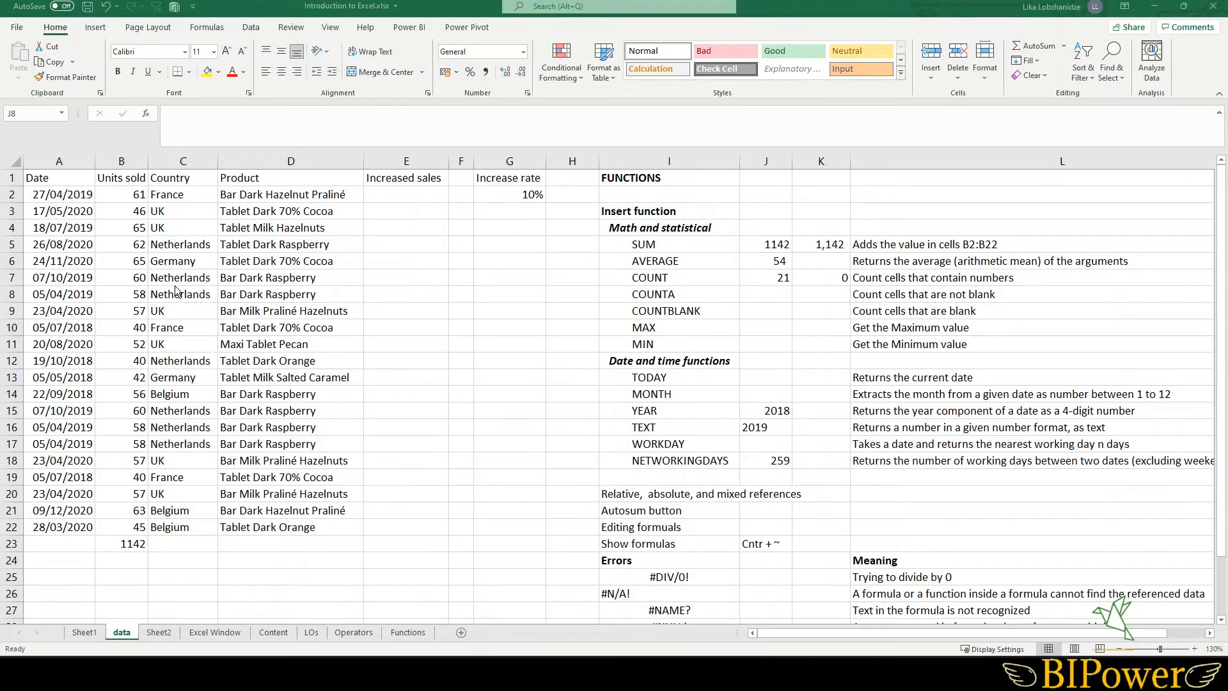
left_click(757, 292)
type("=coun")
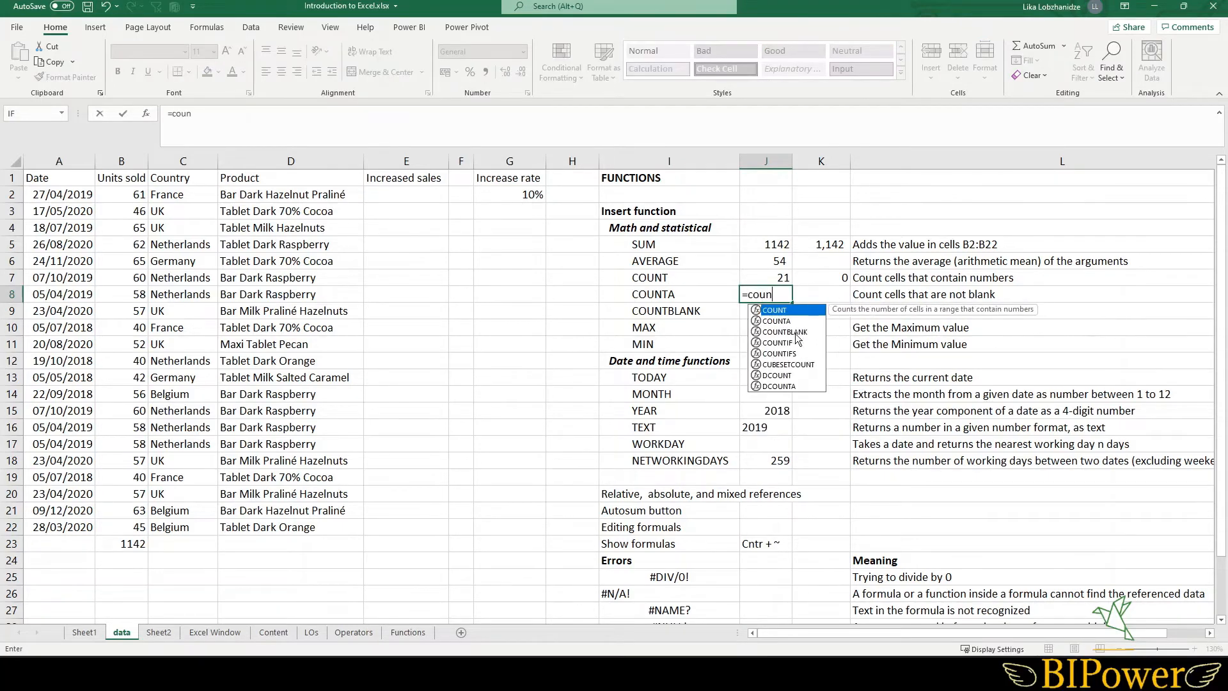
double_click(788, 320)
left_click_drag(126, 194, 129, 519)
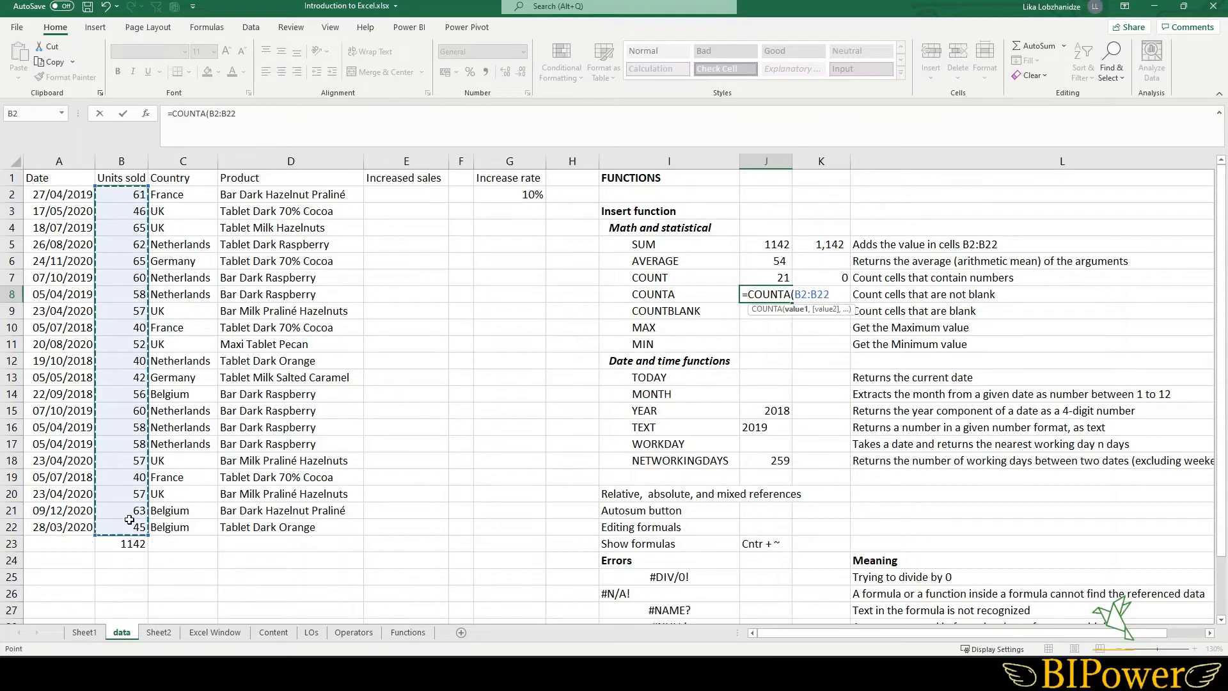
key("Return")
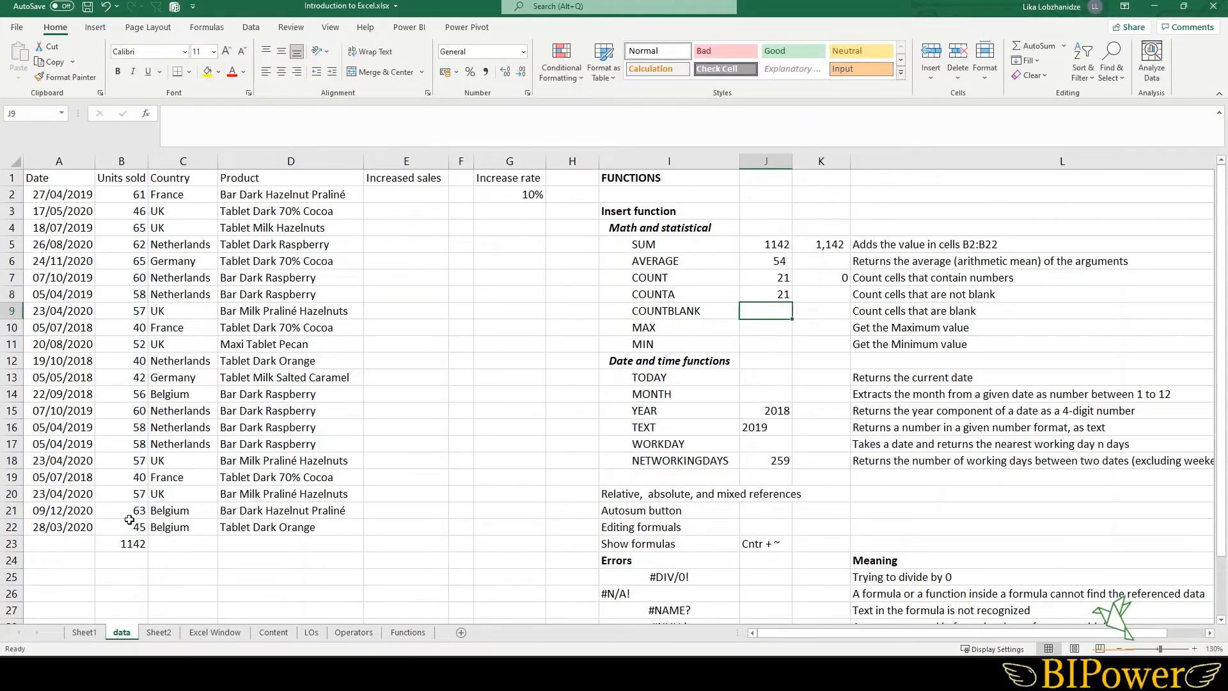
- Change the COUNTA range in J8 to the Country column C2:C22
double_click(771, 294)
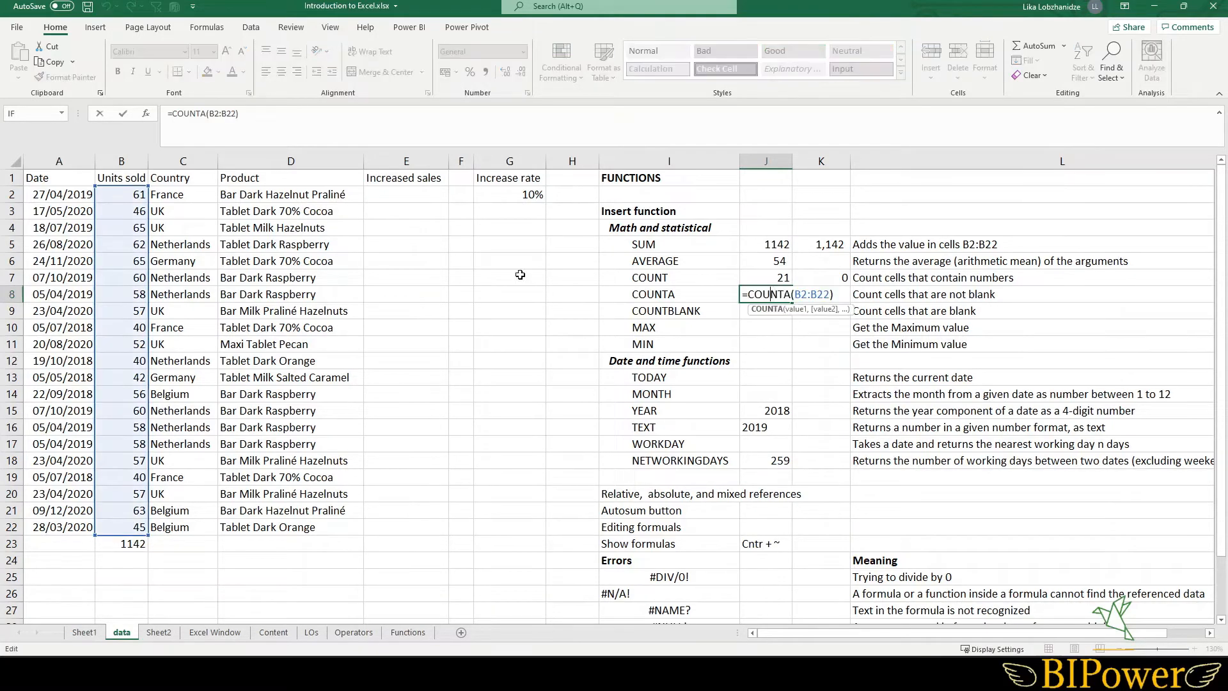
left_click_drag(149, 239, 171, 249)
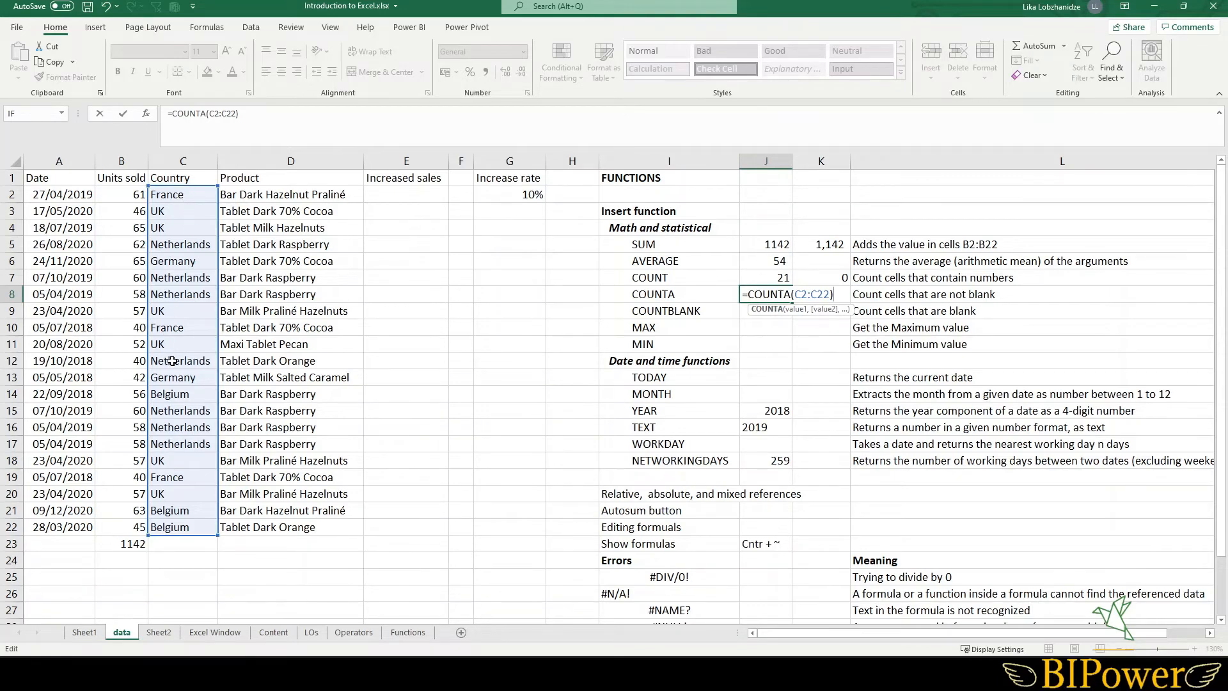
key("Return")
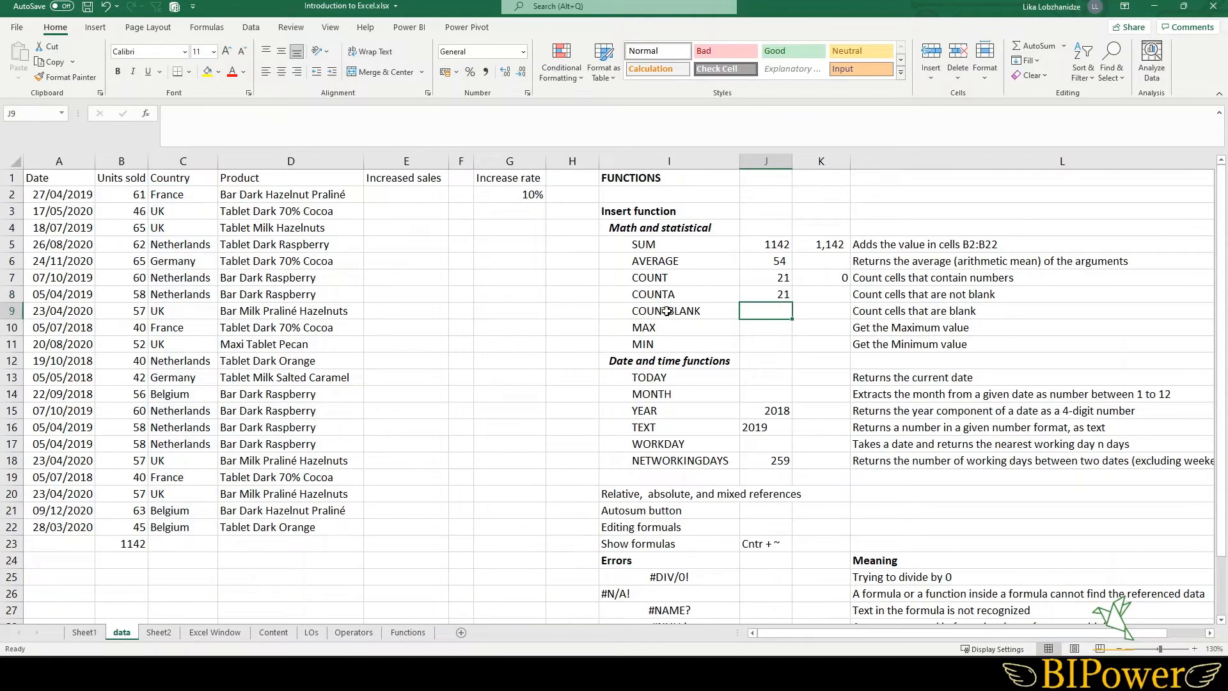
- Copy J8's COUNTA formula down into J9 with AutoFill
left_click(773, 293)
left_click_drag(183, 195, 204, 519)
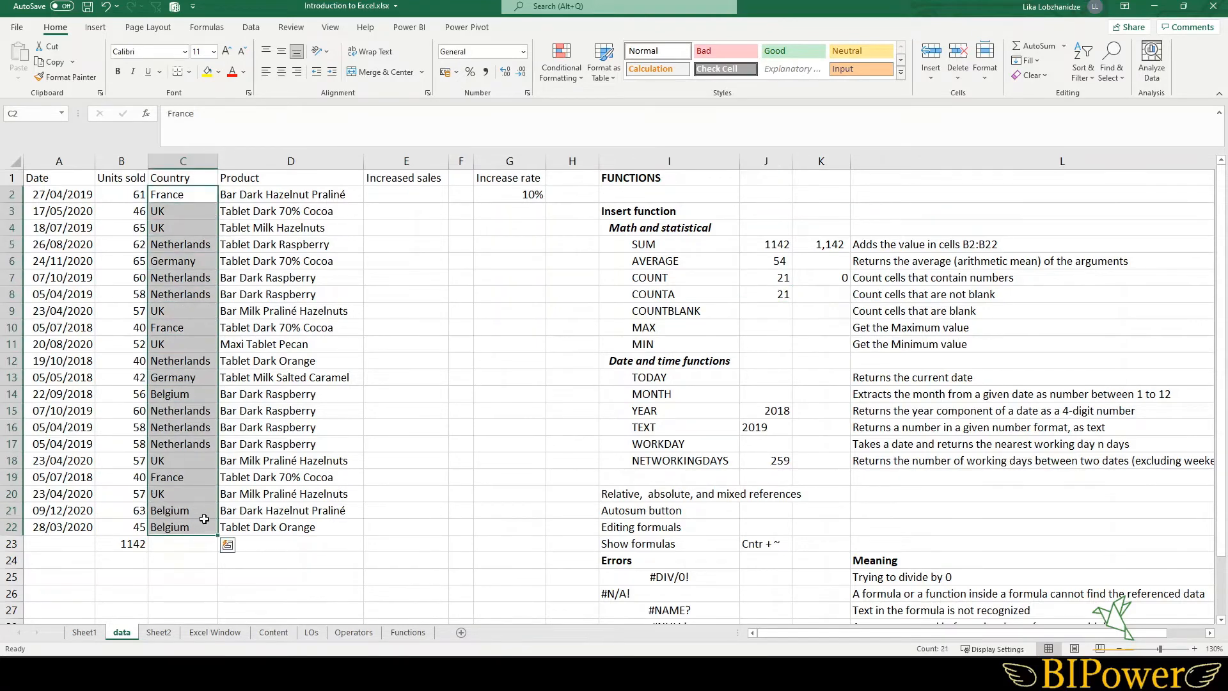
left_click(766, 297)
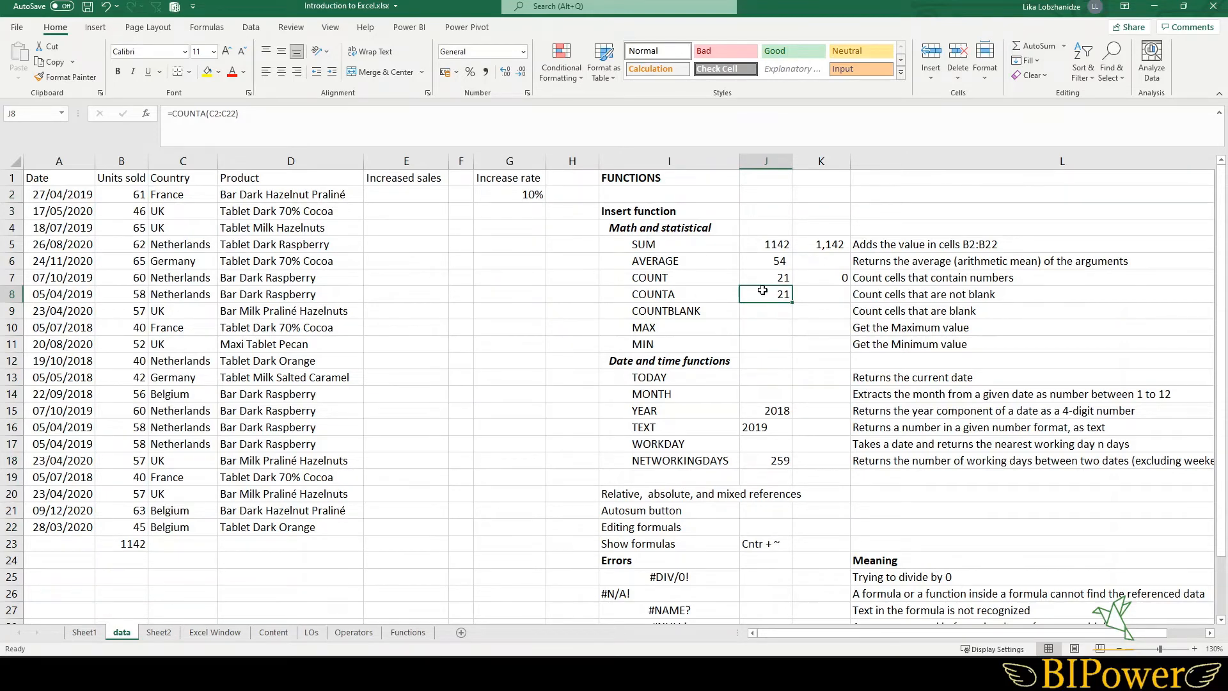
double_click(759, 295)
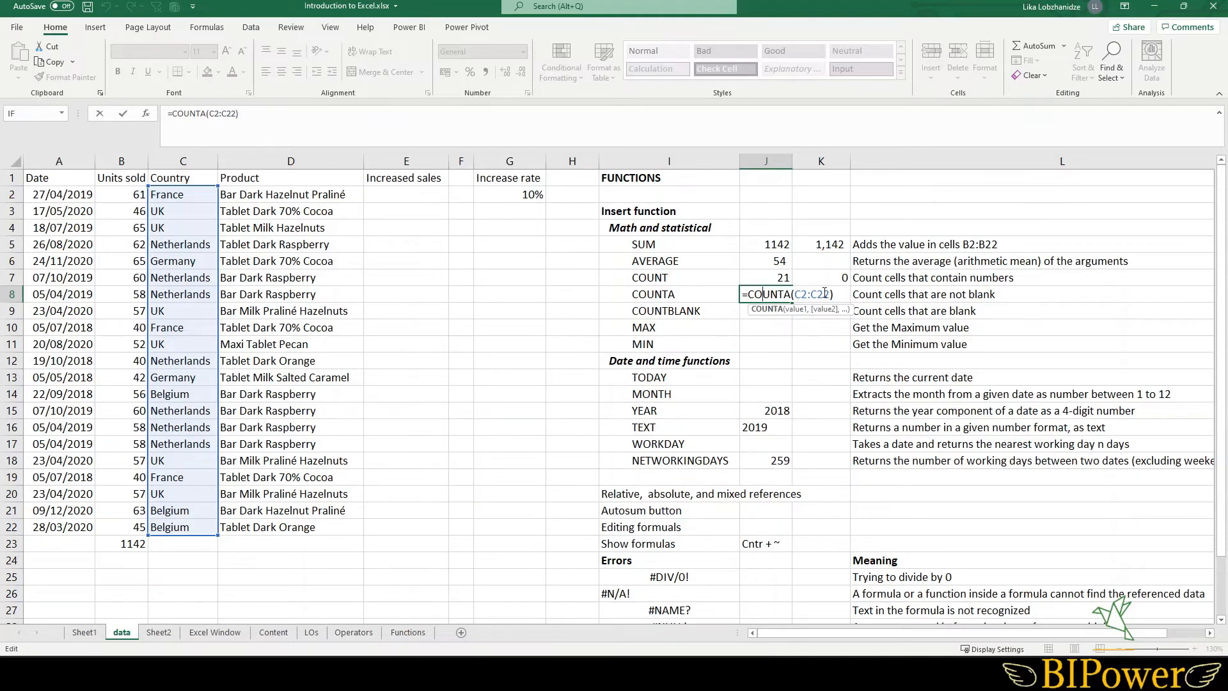
key("Return")
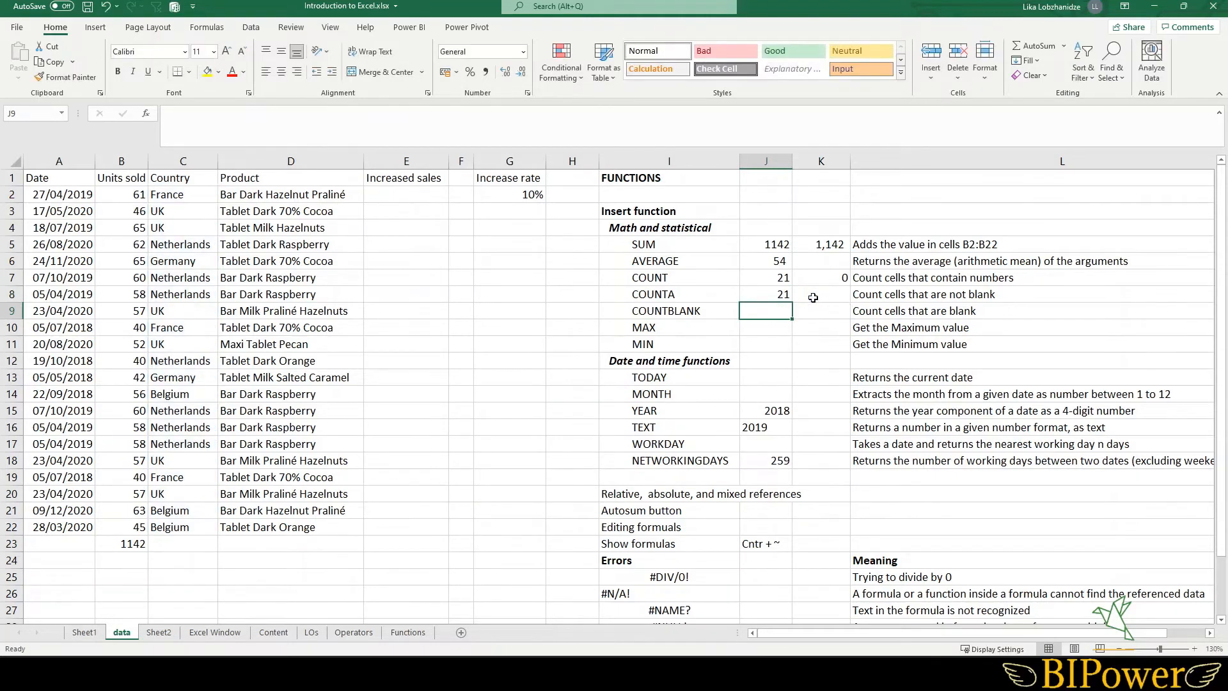
left_click(754, 298)
left_click_drag(794, 301, 793, 318)
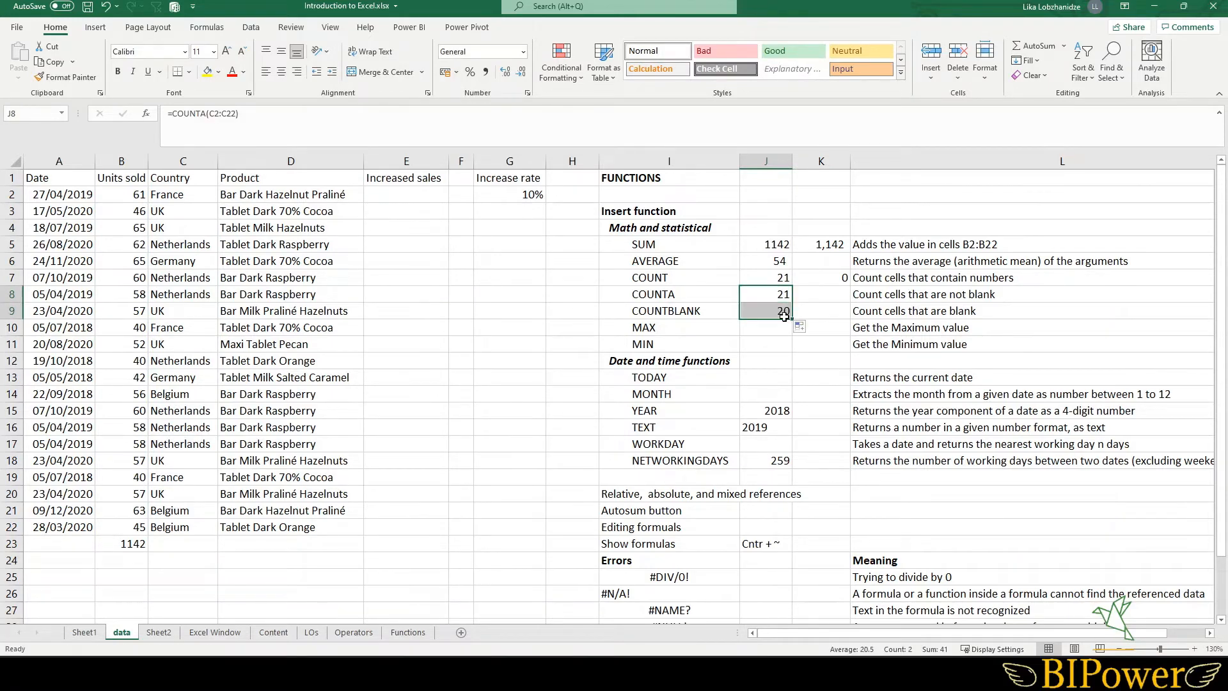
- Edit J9's COUNTA formula so it counts the Country column with the absolute range $C$2:$C$22
double_click(749, 310)
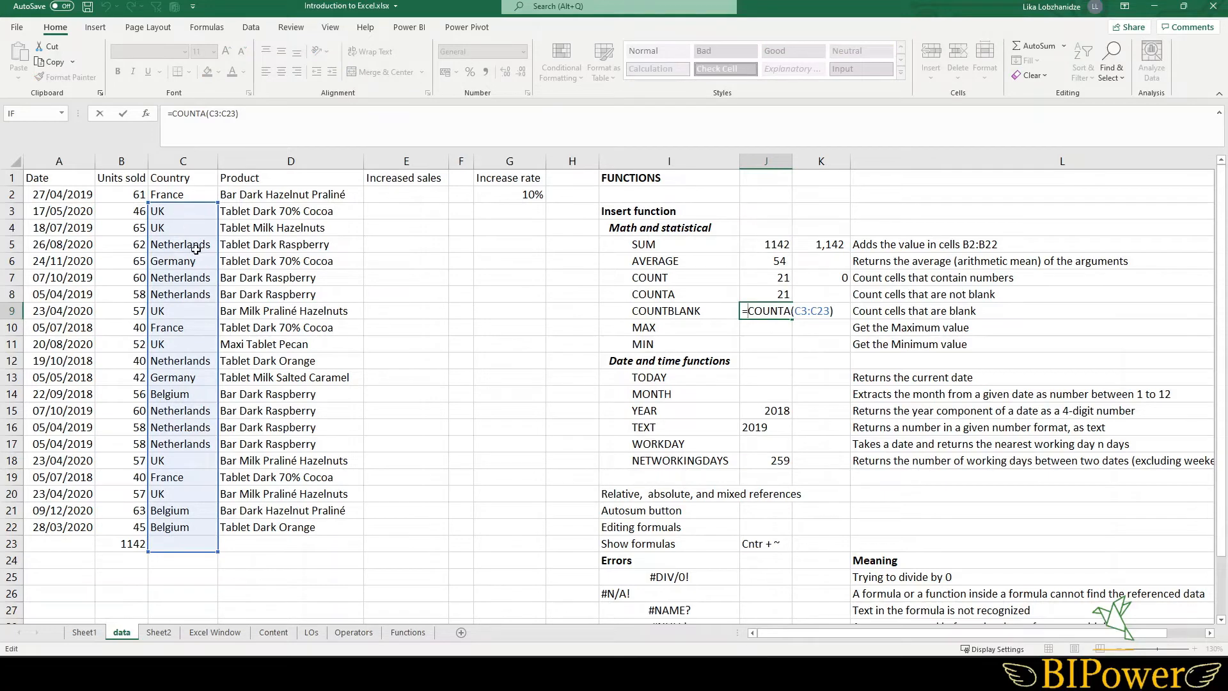
key("Return")
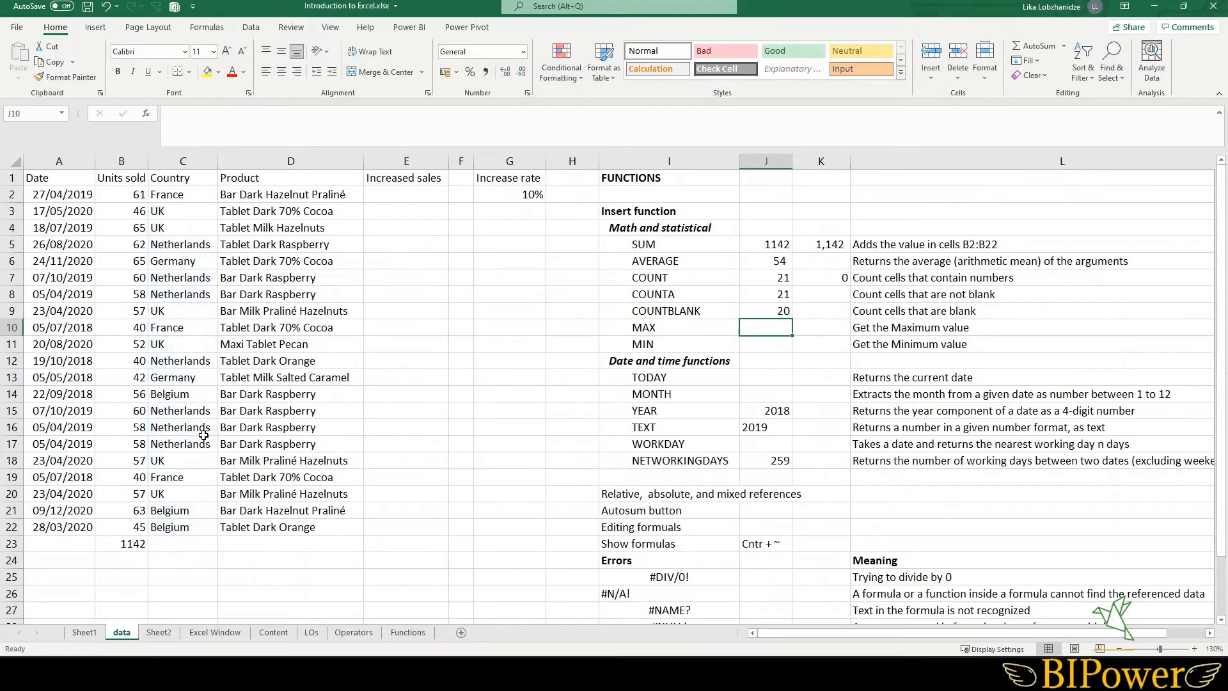
left_click(756, 309)
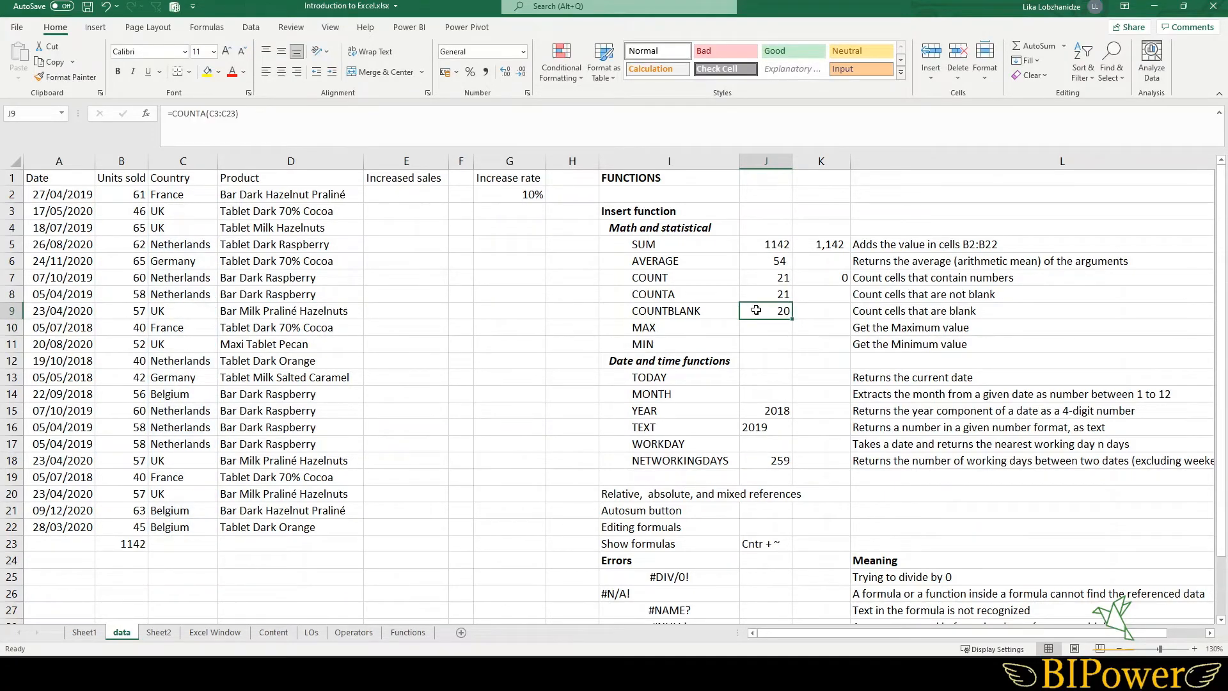
double_click(750, 309)
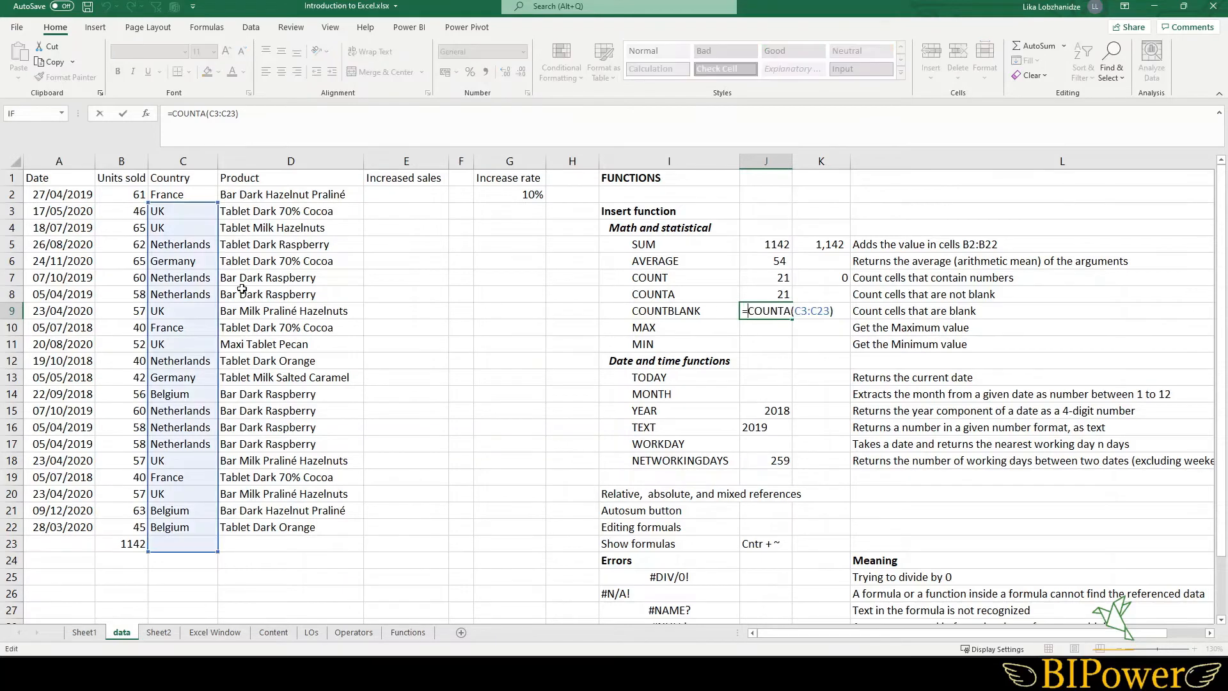
mouse_move(218, 280)
left_mouse_down()
mouse_move(288, 264)
mouse_move(206, 263)
left_mouse_up()
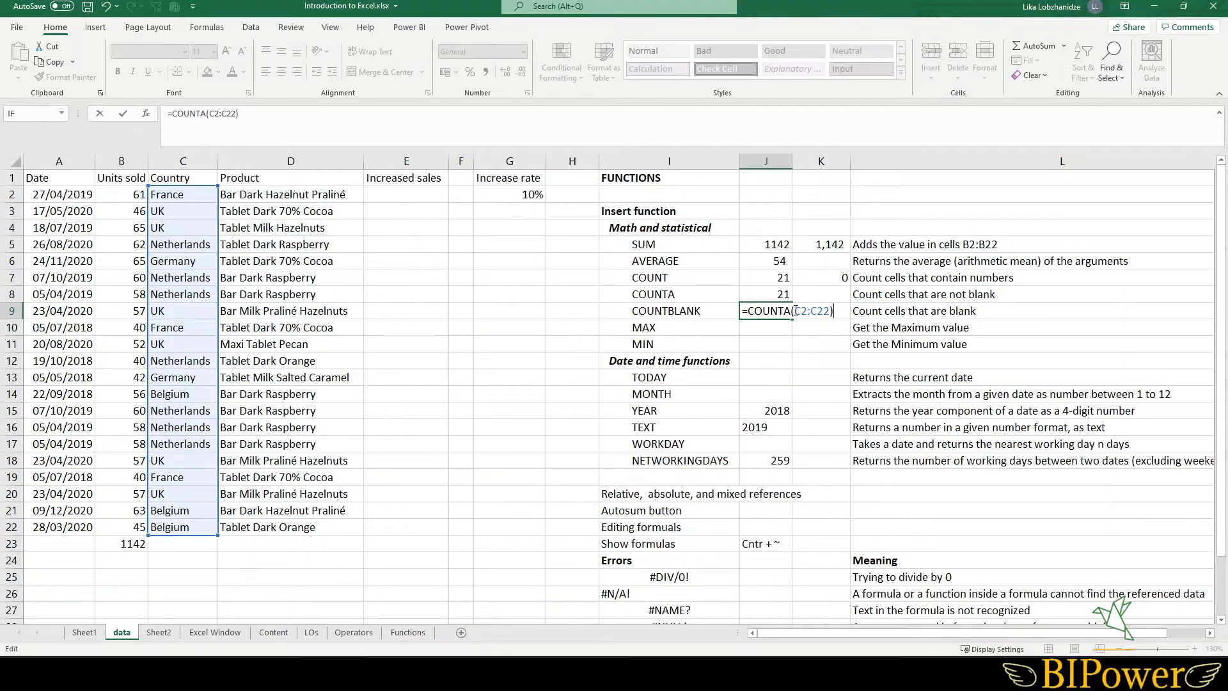
left_click_drag(795, 310, 830, 312)
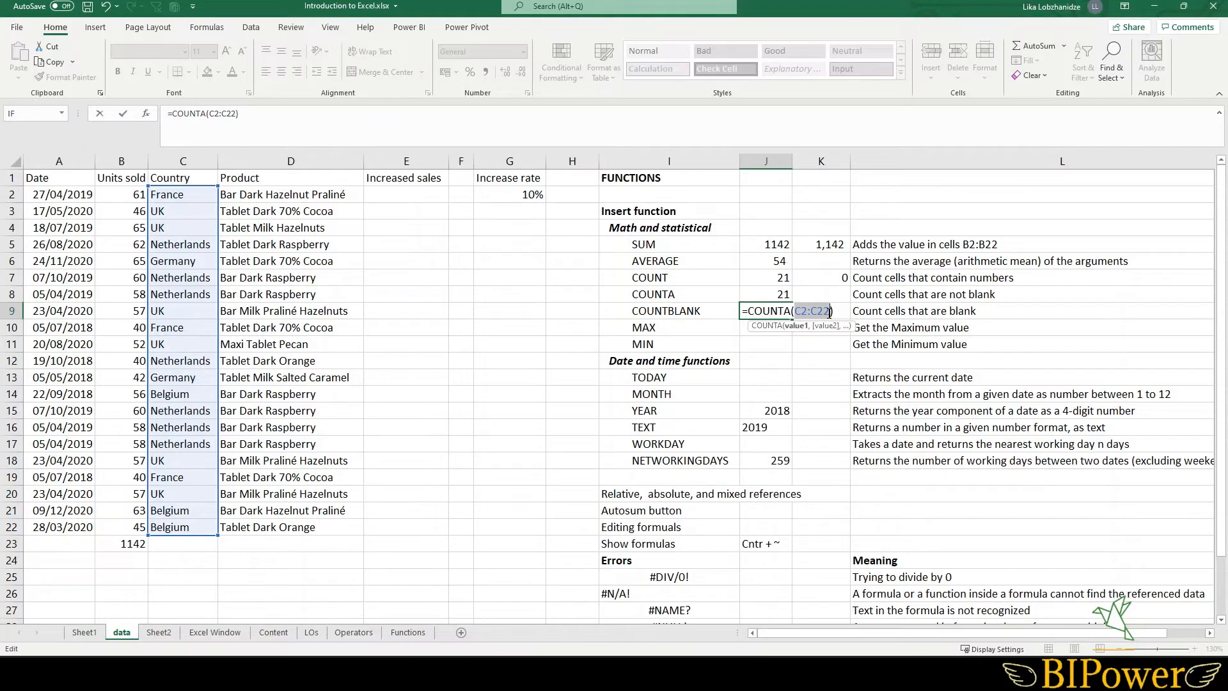
key("F4")
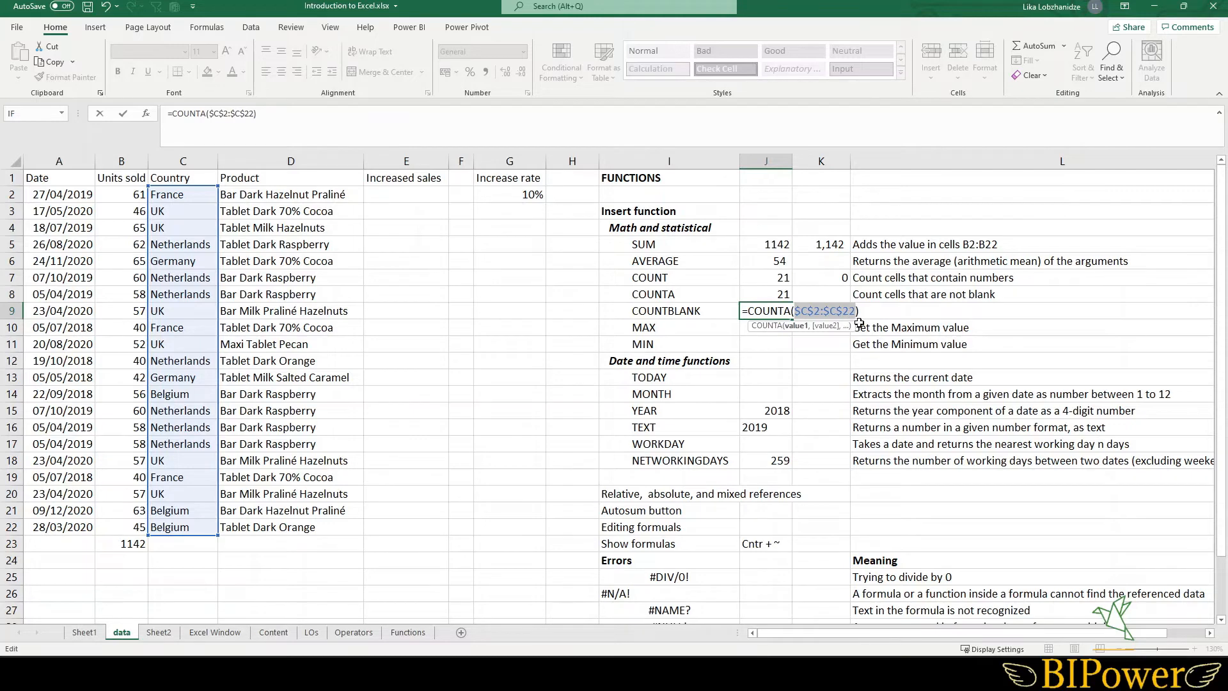
key("Return")
key("Up")
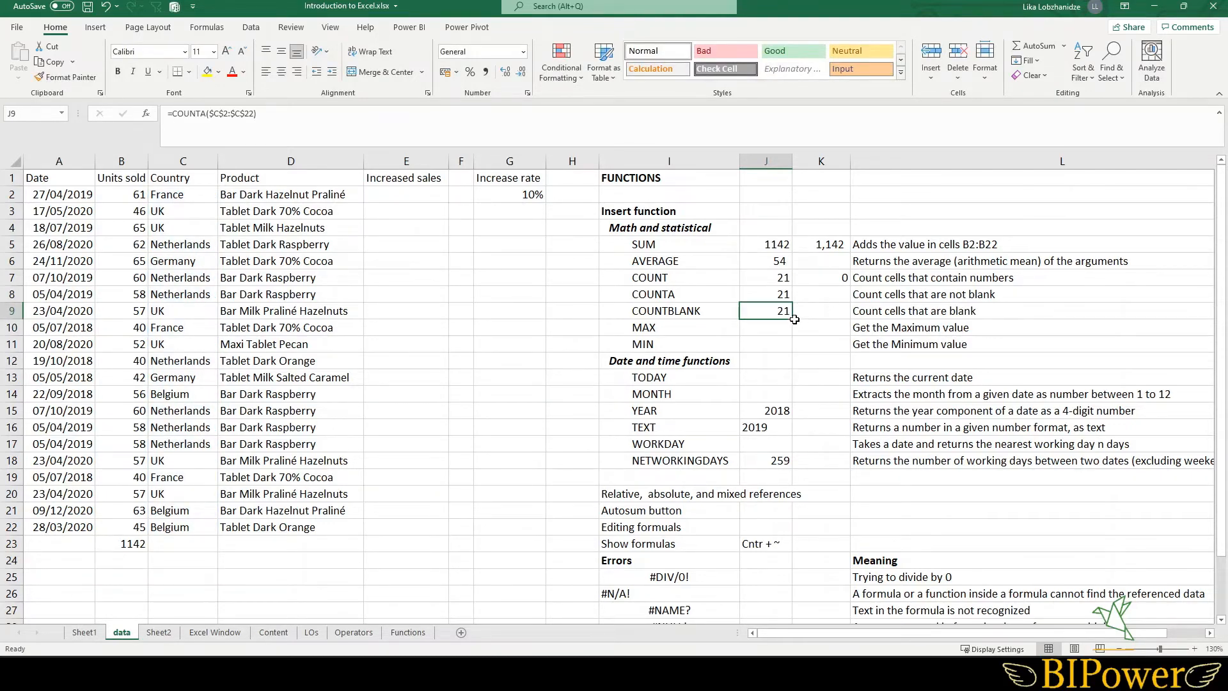
- AutoFill J9's formula down into J10 and J11 and inspect the copied formula in J10
left_click_drag(794, 319, 793, 351)
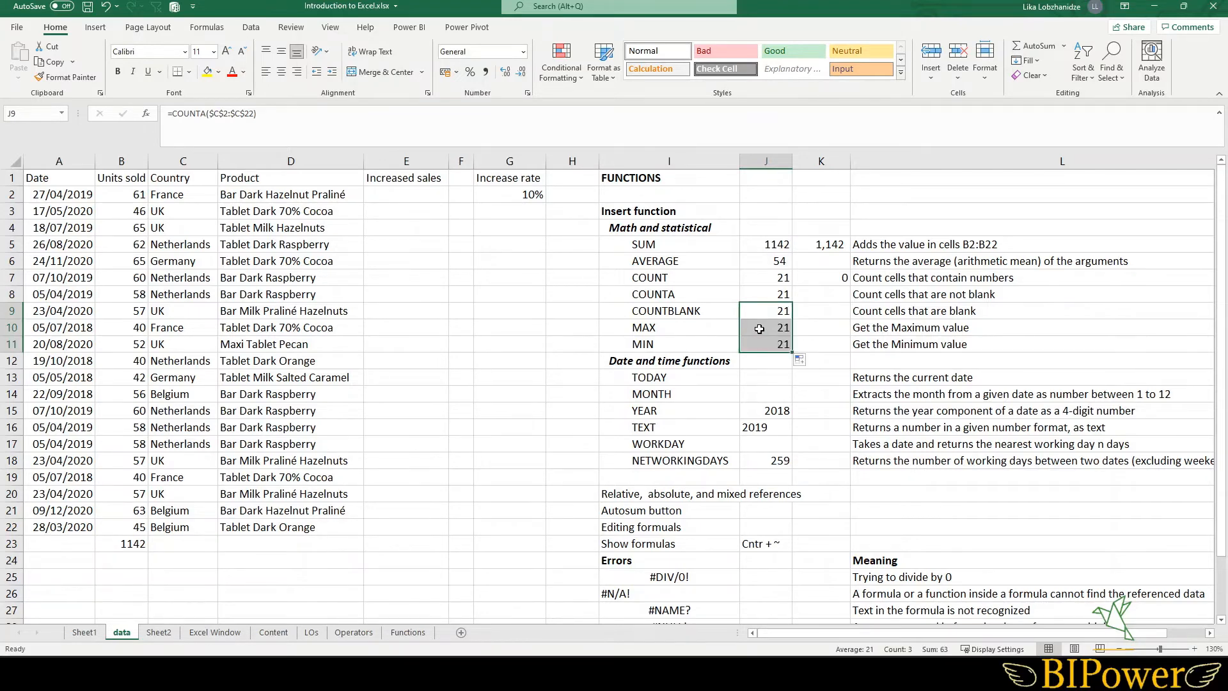
double_click(759, 329)
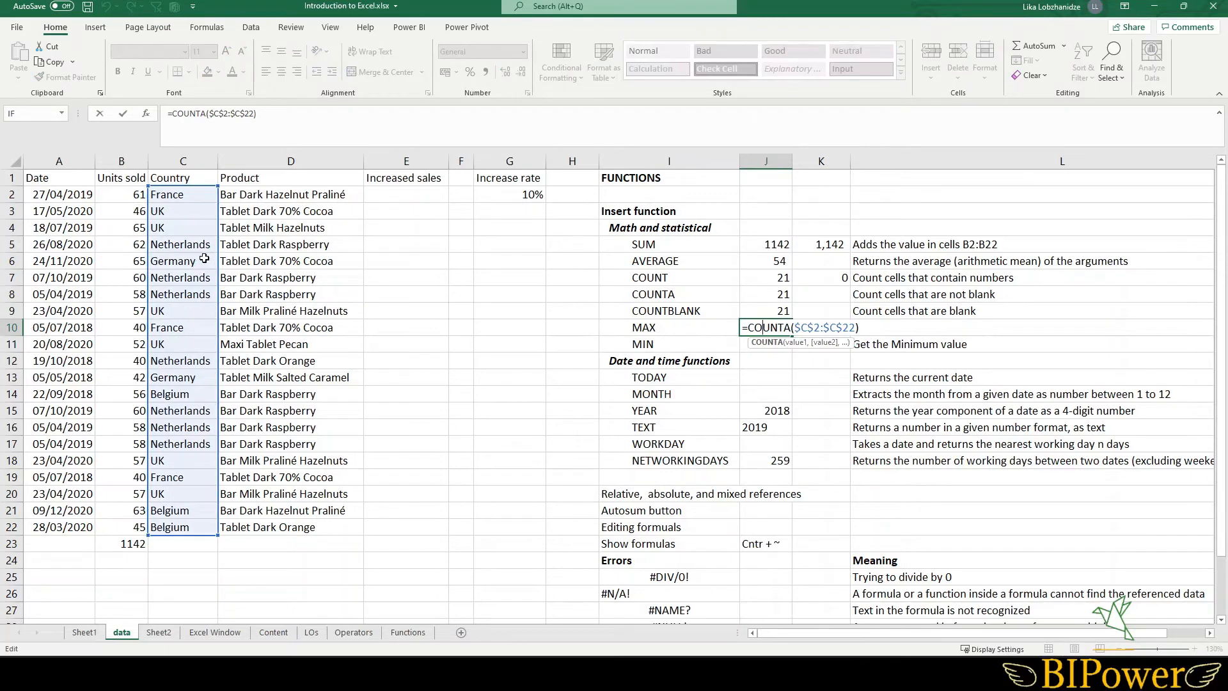
key("Return")
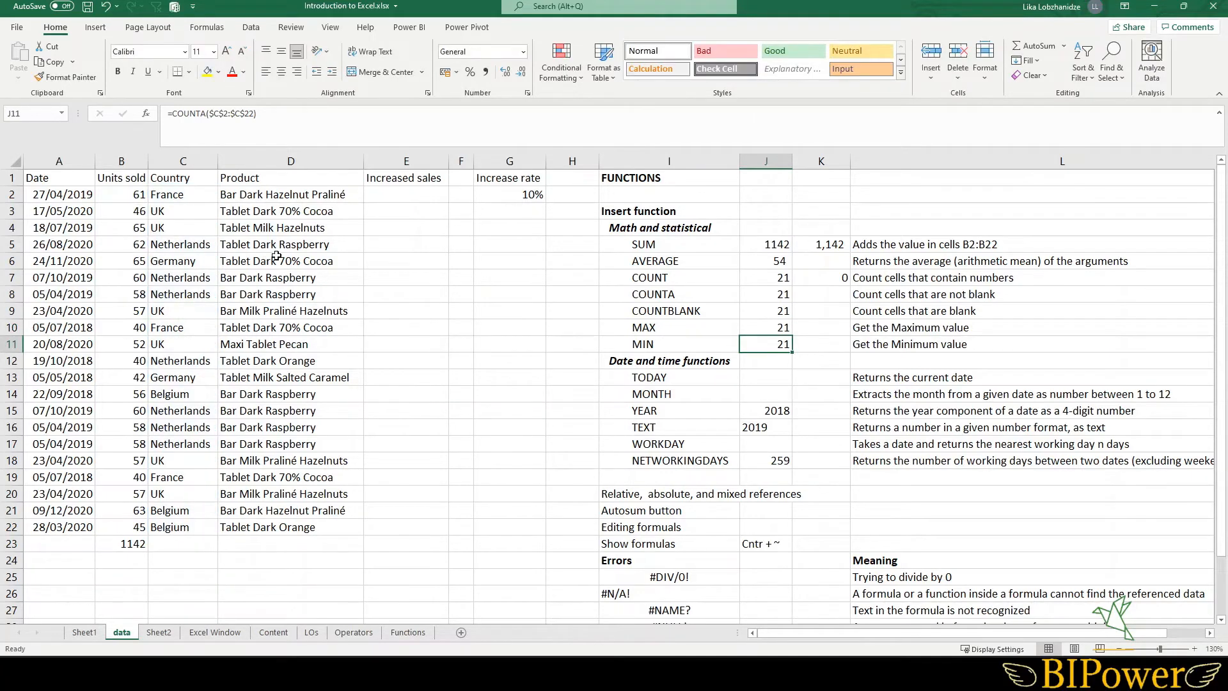
- Change J9's function from COUNTA to COUNTBLANK, keeping the $C$2:$C$22 range
left_click(758, 311)
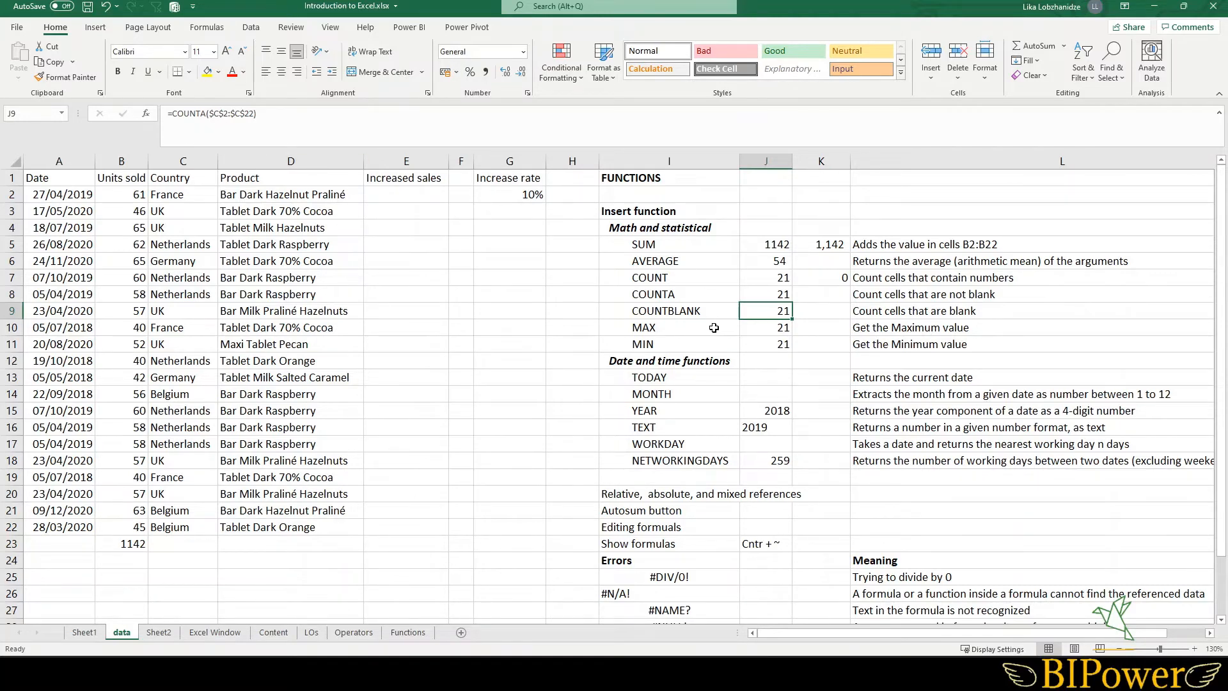
left_click(206, 113)
left_click_drag(206, 113, 171, 113)
type("coun")
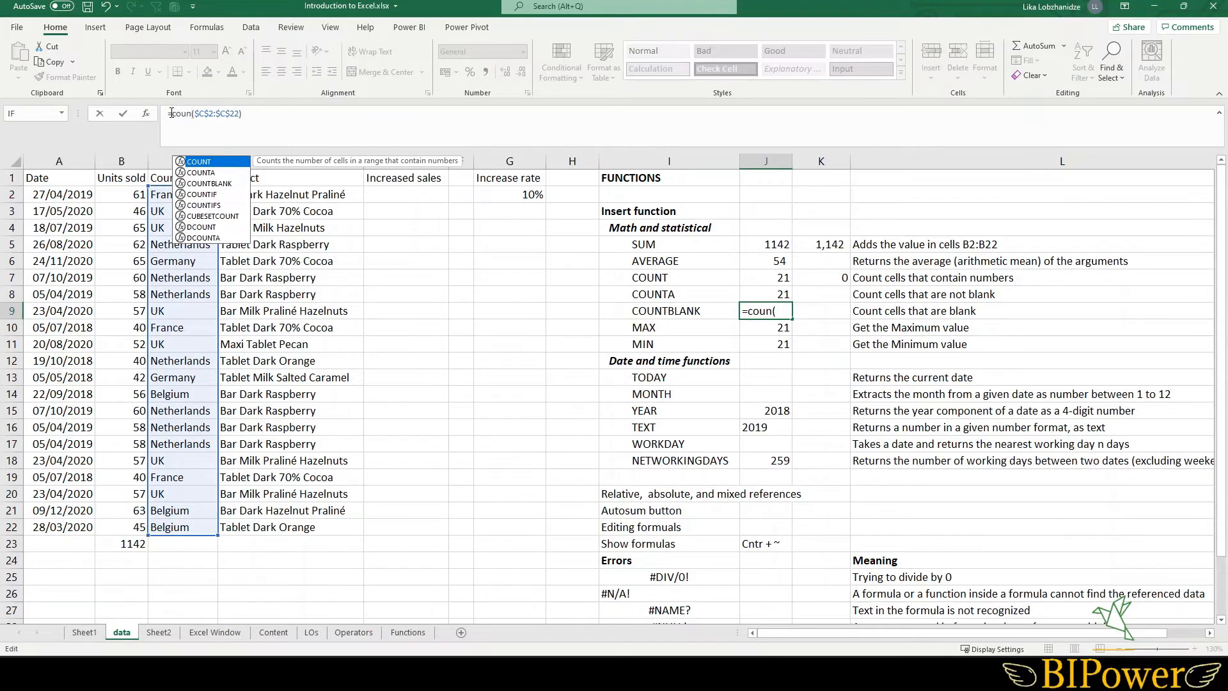
double_click(209, 183)
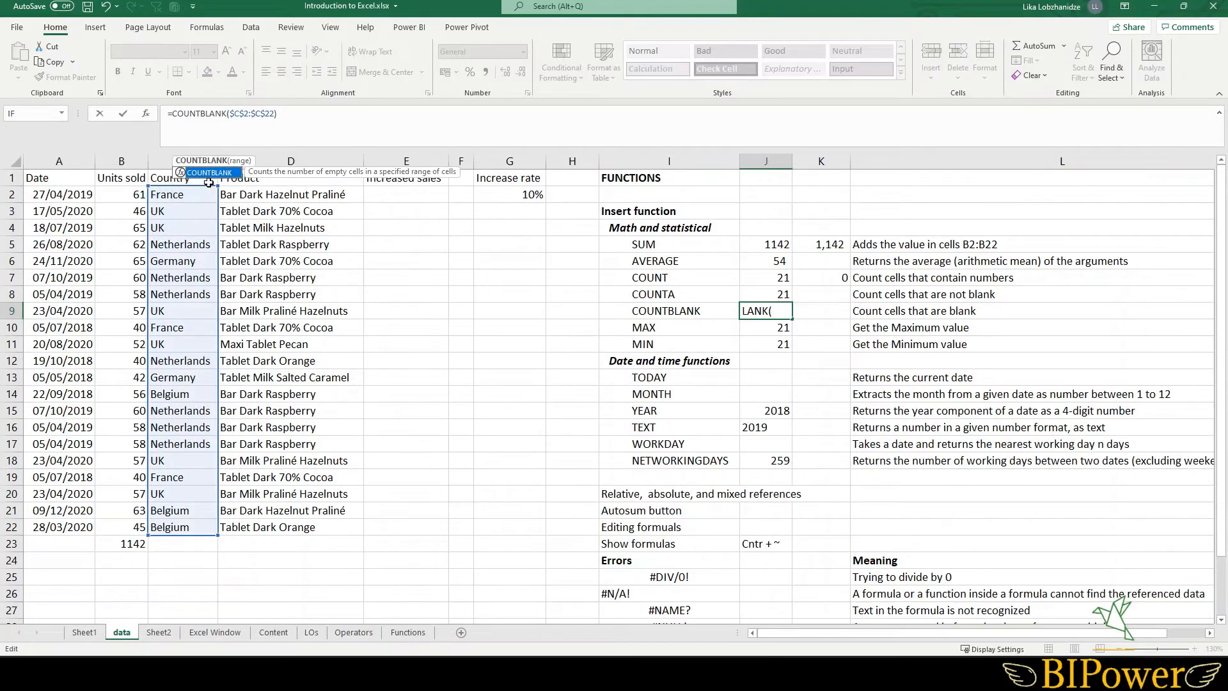
key("Return")
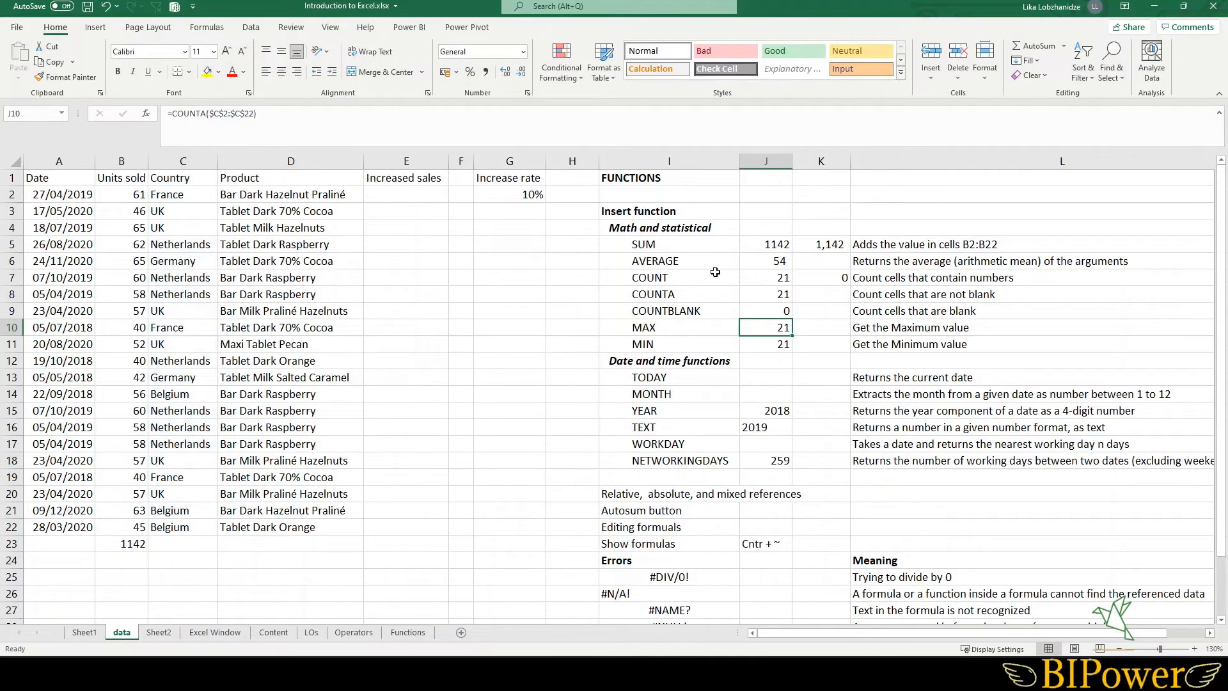
- Undo to remove the formulas filled into J10 and J11
double_click(776, 311)
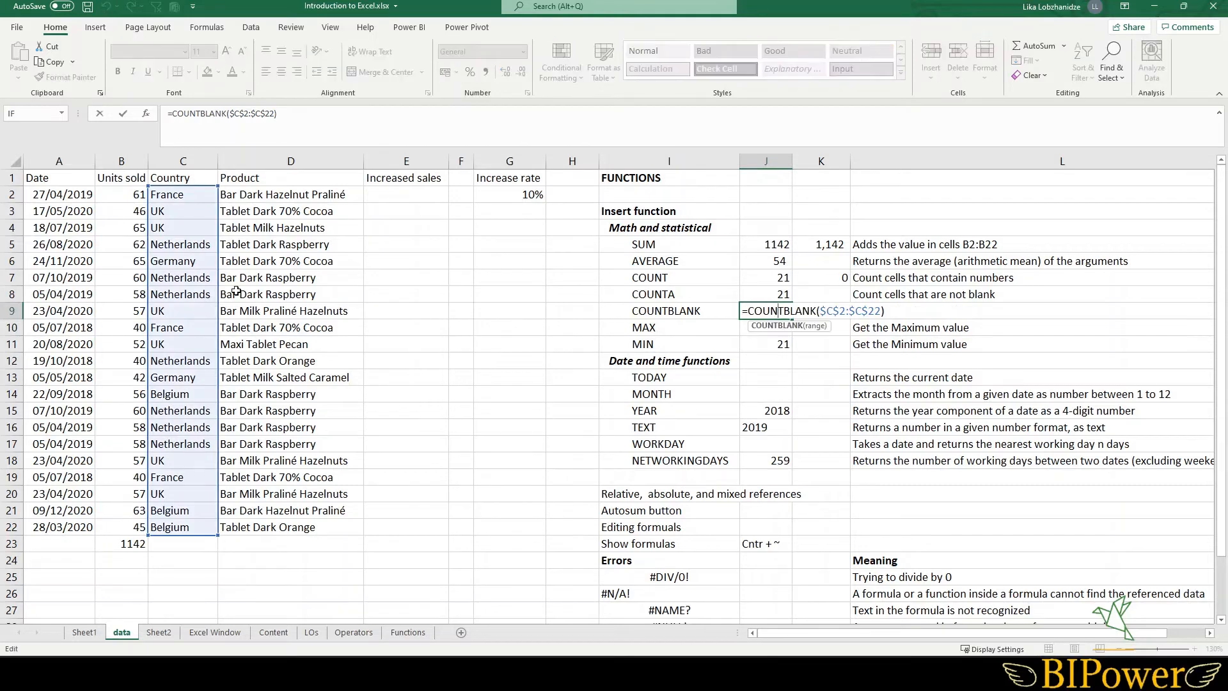
key("Return")
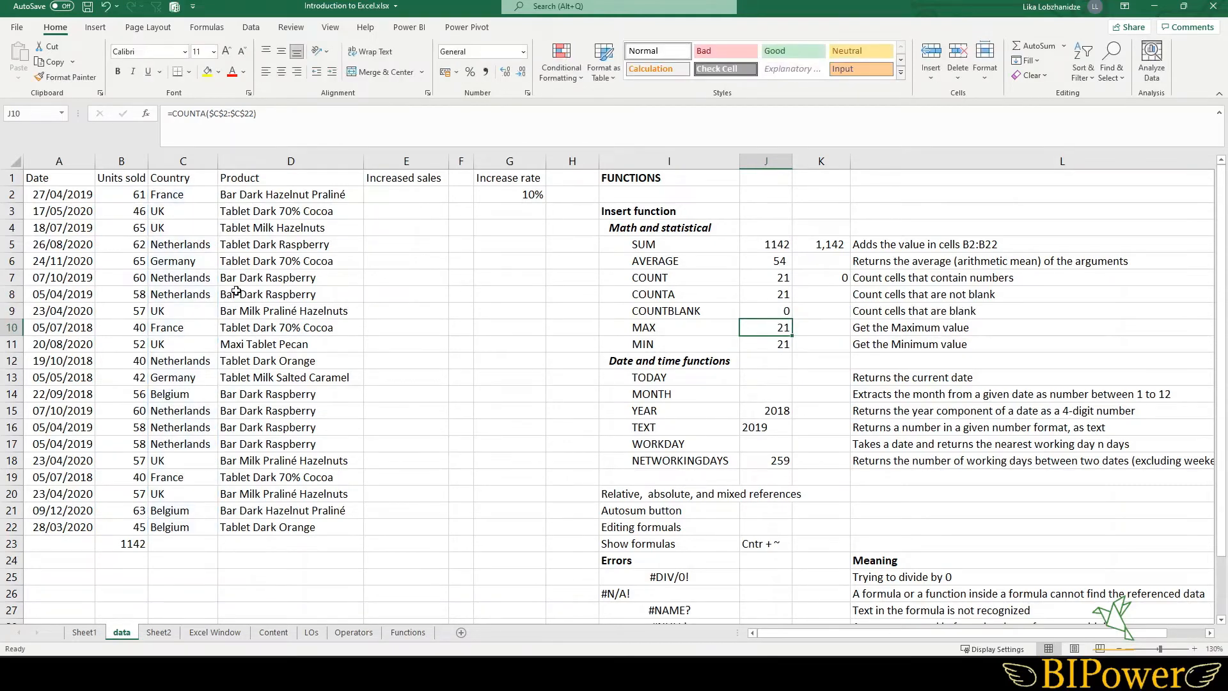
key("ctrl+z")
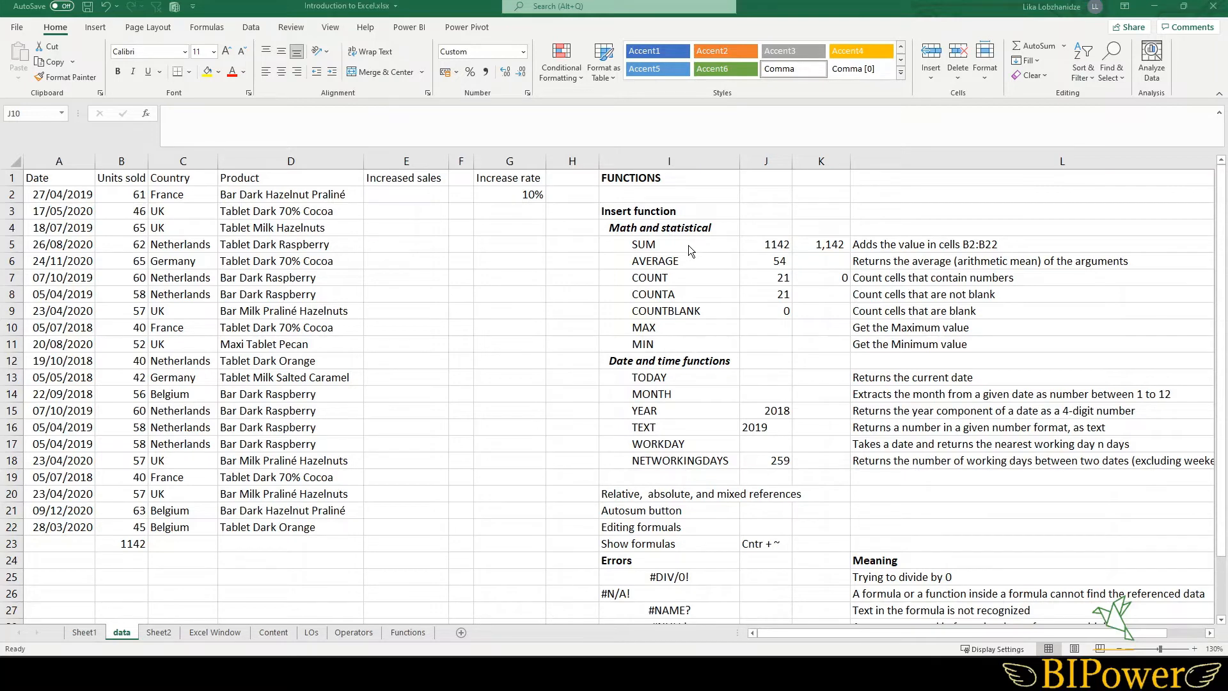
- Enter a MAX formula in J10 over the Units sold range, made absolute as $B$2:$B$22
left_click(763, 326)
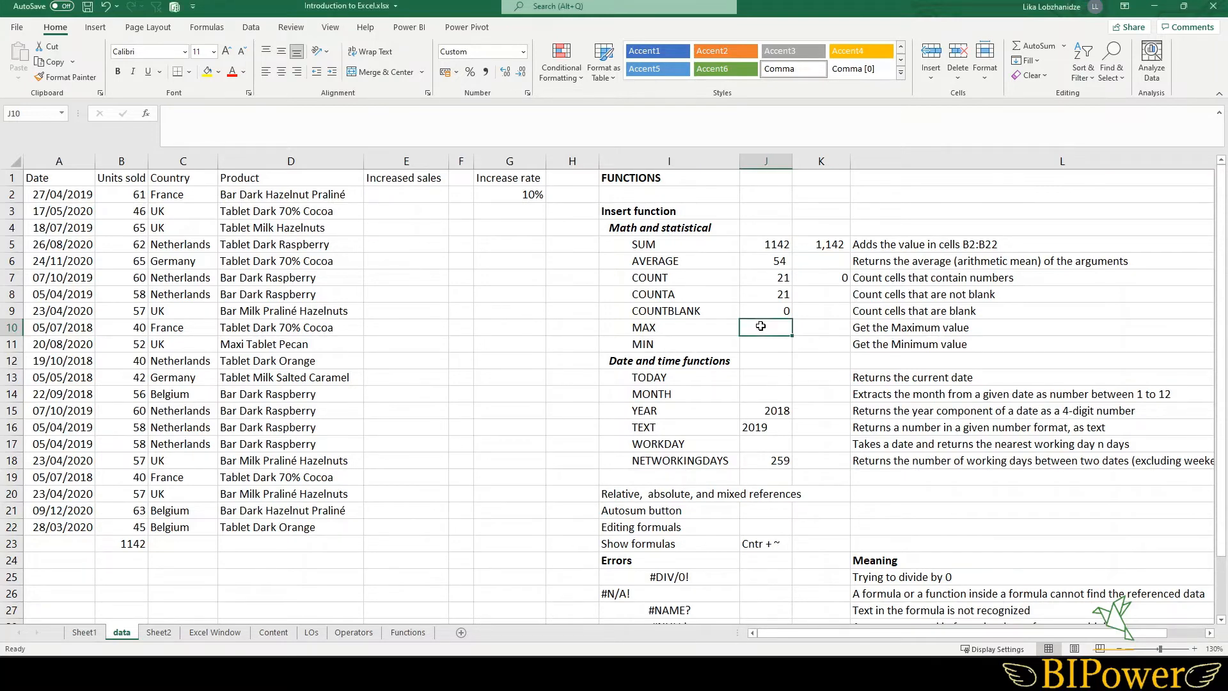
type("=ma")
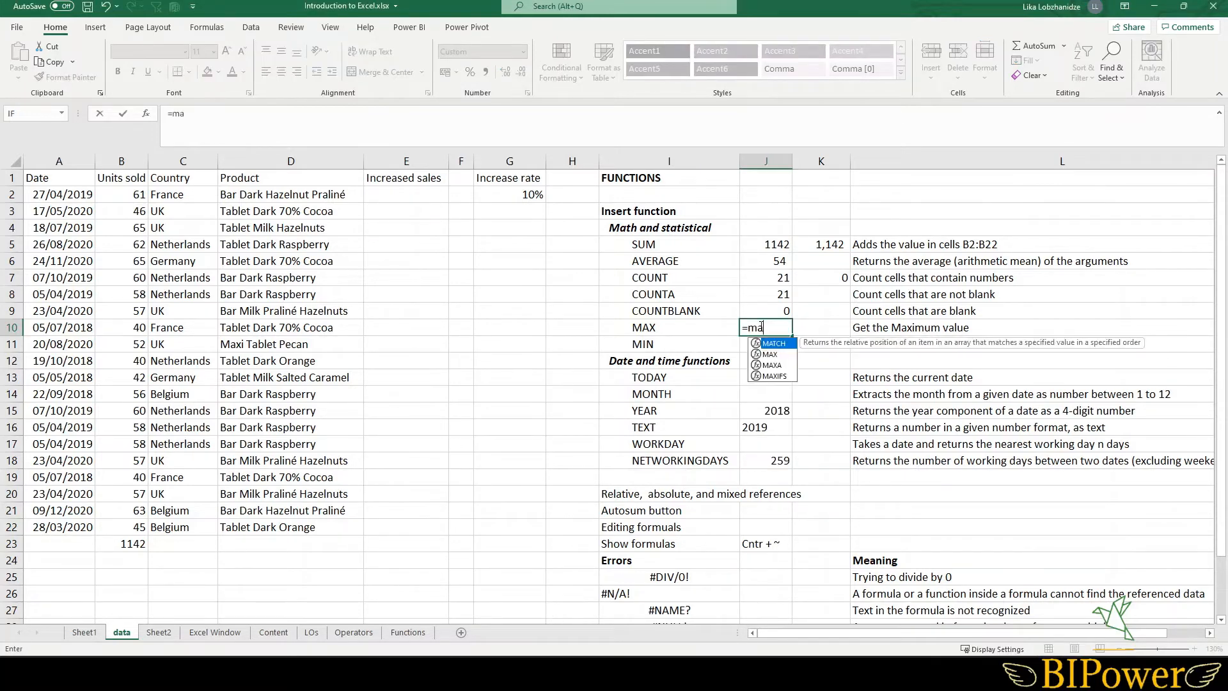
double_click(771, 354)
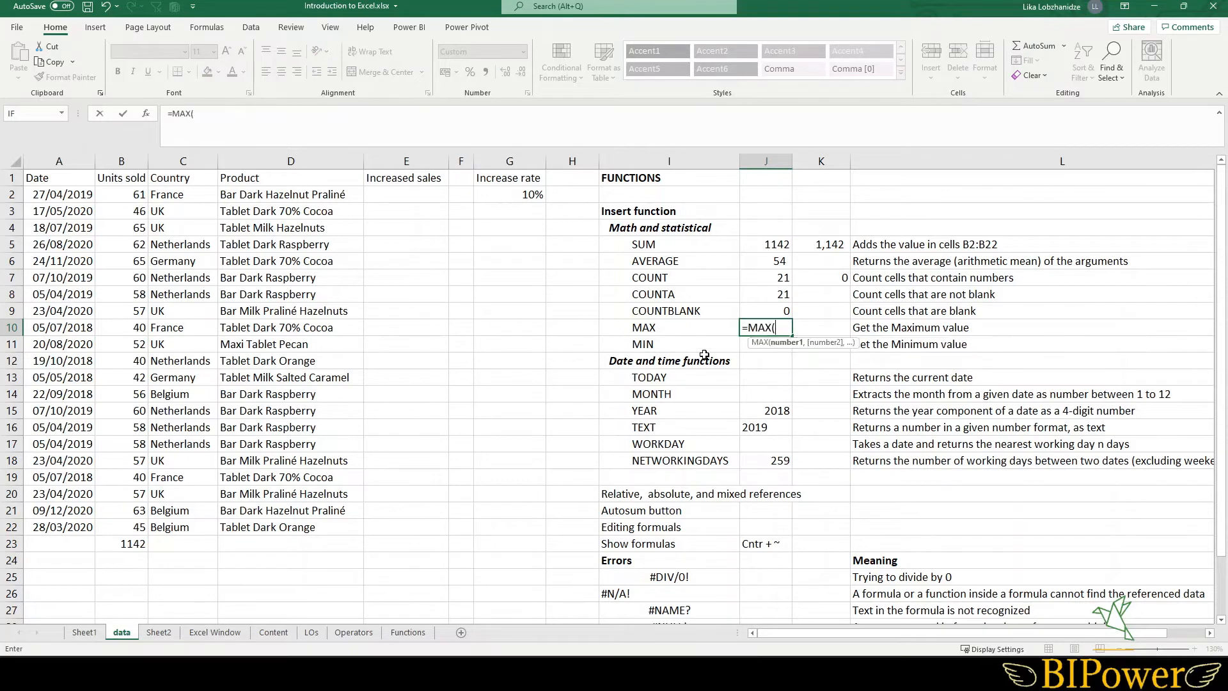
left_click_drag(132, 194, 140, 526)
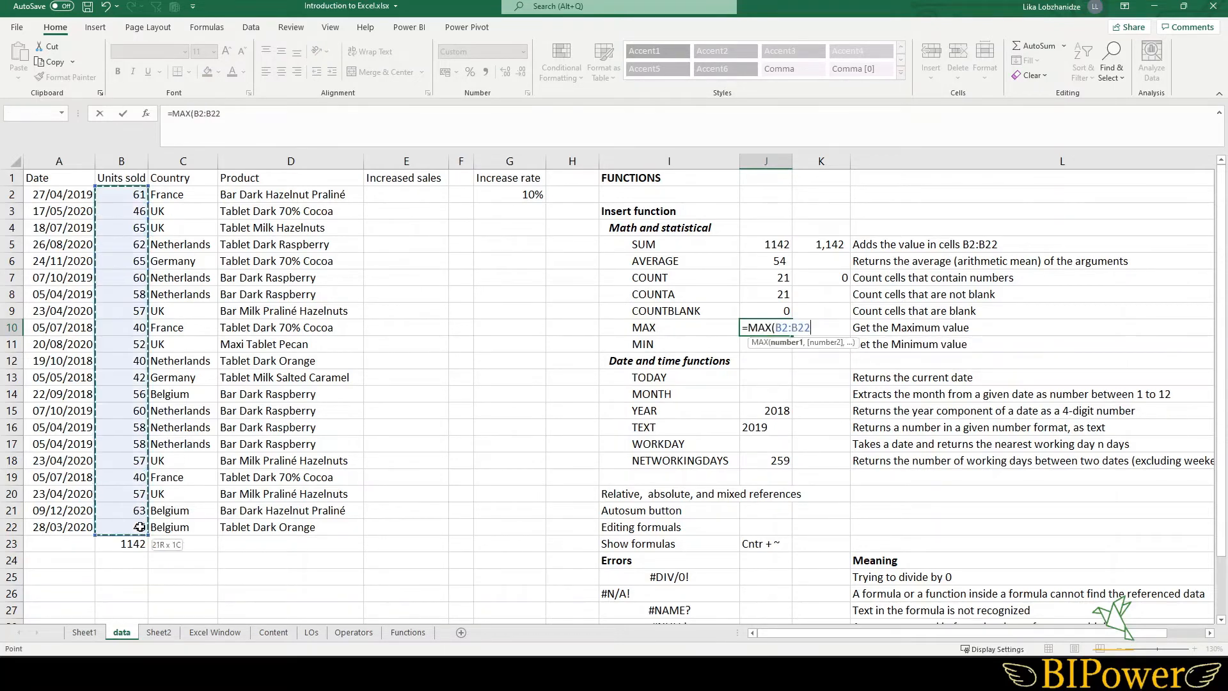
key("Return")
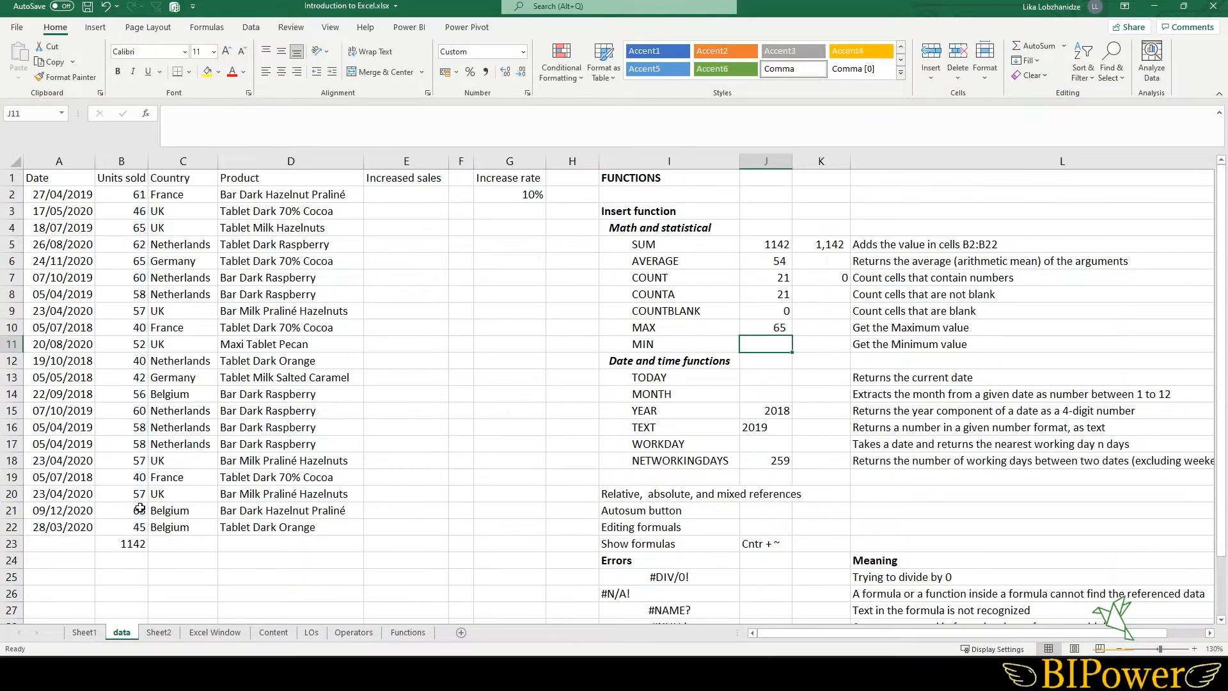
left_click(769, 328)
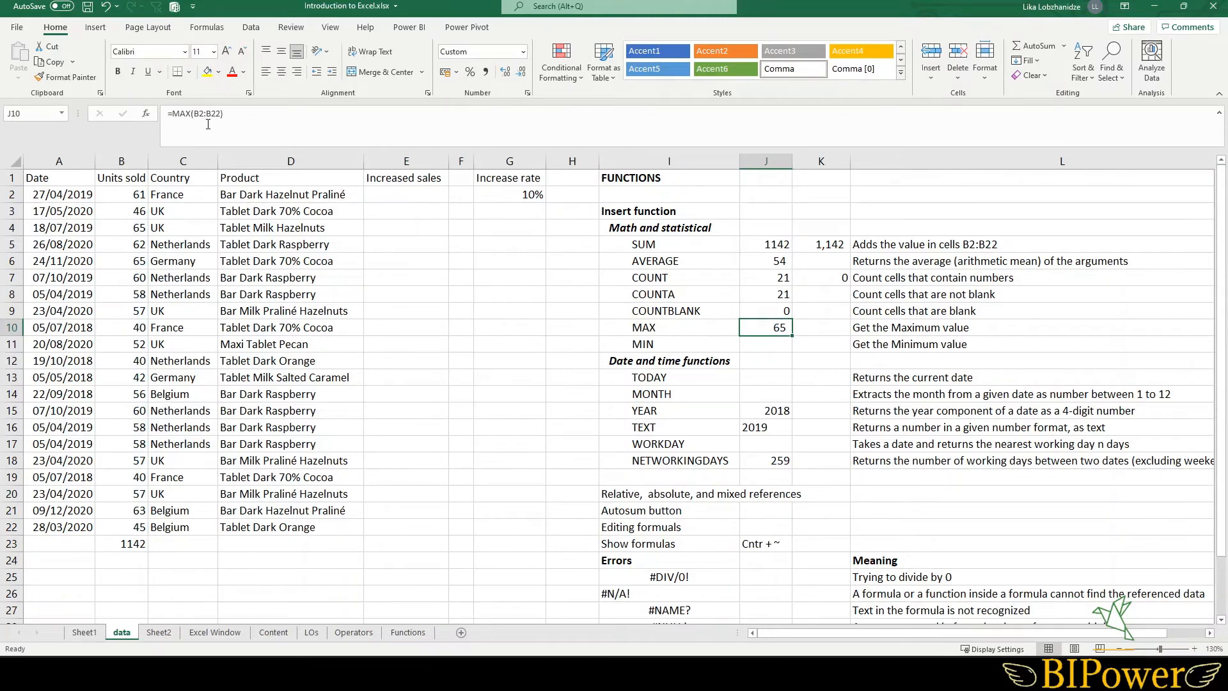
left_click_drag(195, 113, 218, 114)
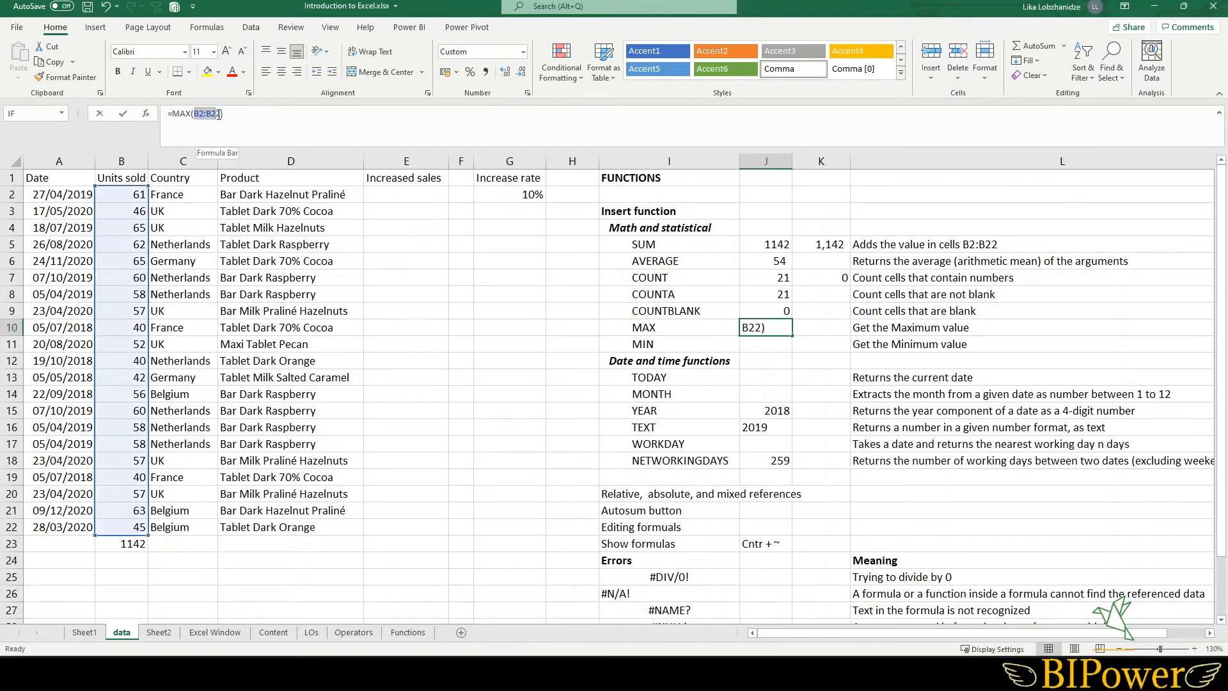
key("F4")
key("Return")
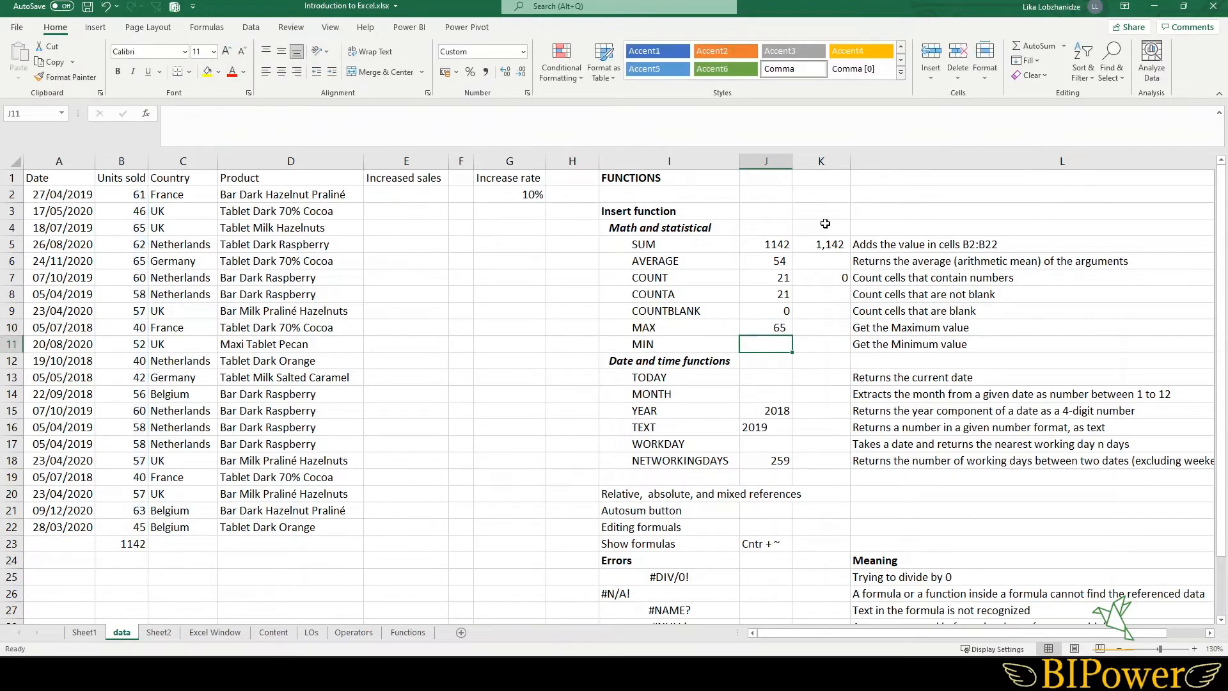
- Copy J10's MAX formula down into J11 with AutoFill
left_click(769, 326)
left_click_drag(791, 335, 791, 352)
left_click(766, 344)
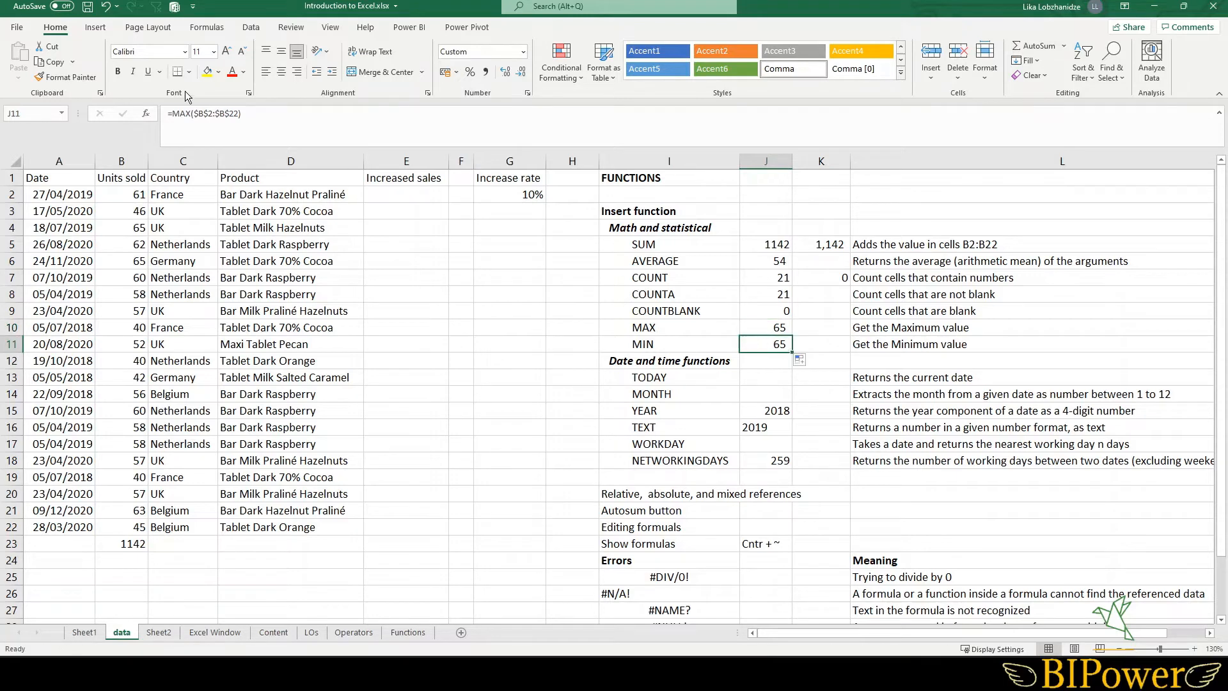
- Change J11's function from MAX to MIN, keeping the $B$2:$B$22 range
left_click(190, 114)
left_click_drag(191, 113, 183, 114)
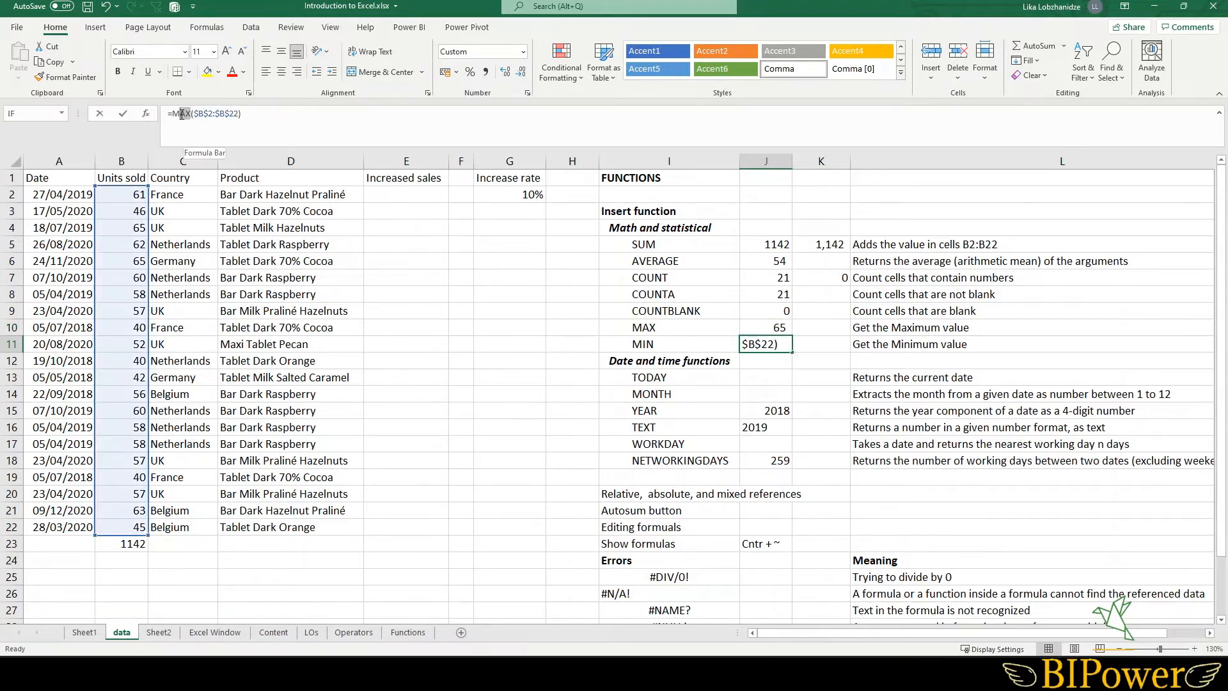
type("in")
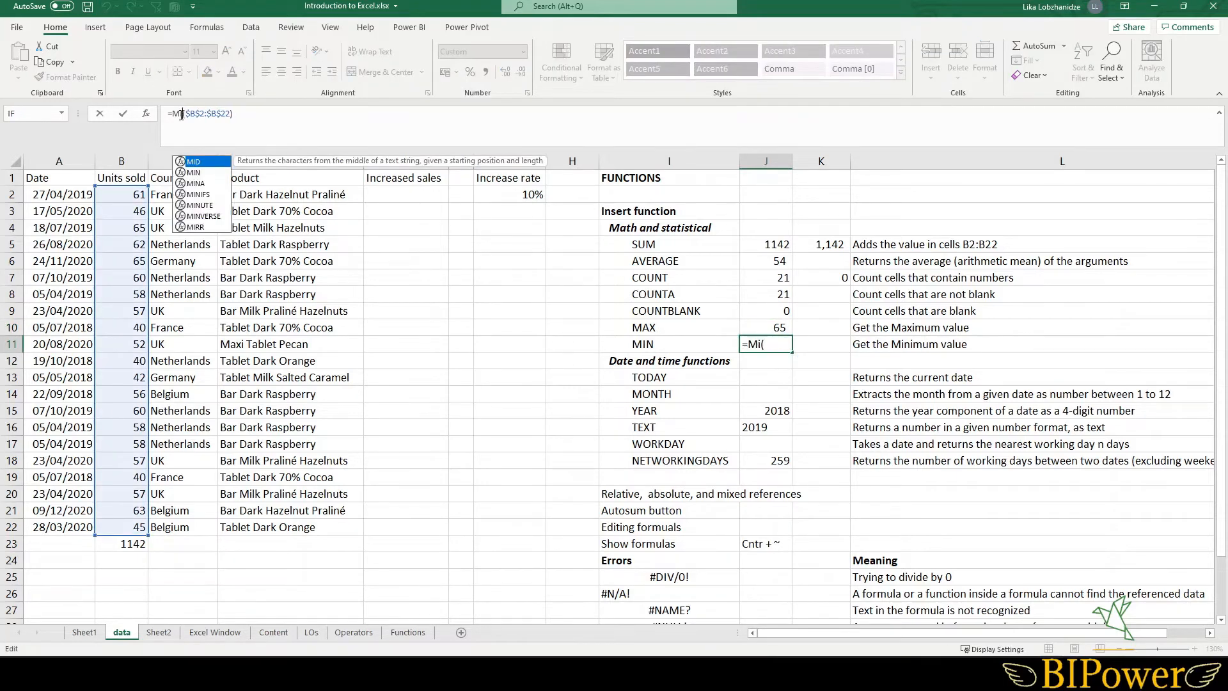
key("Return")
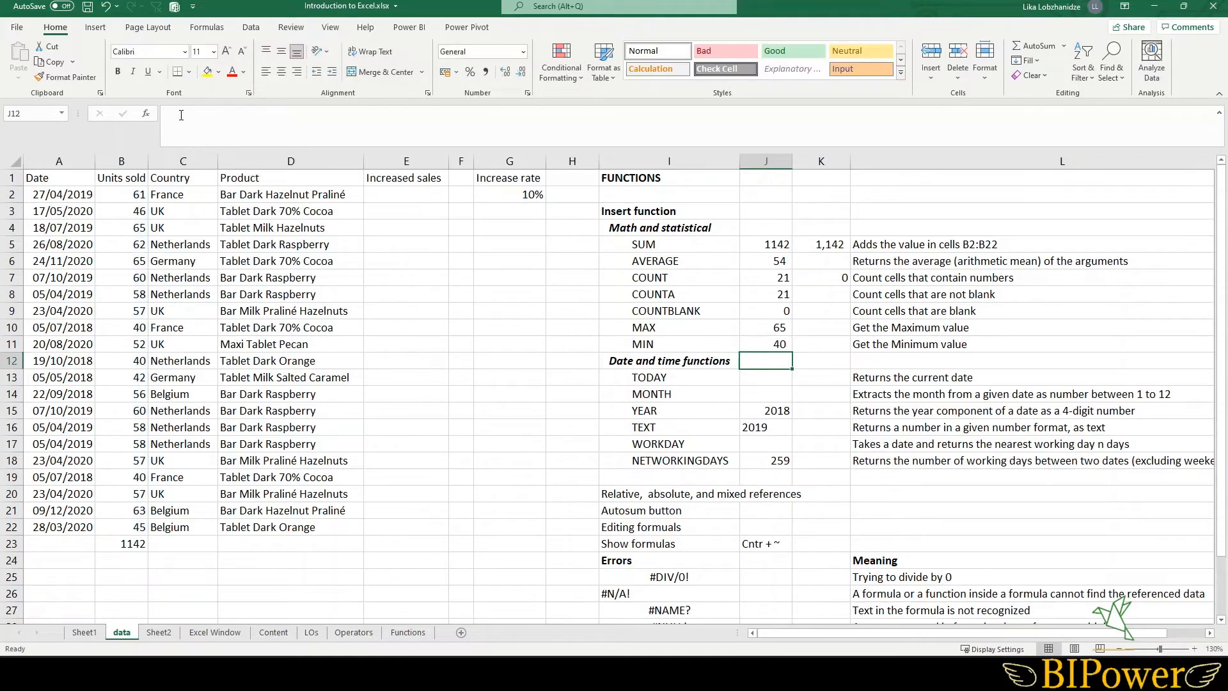
left_click(748, 346)
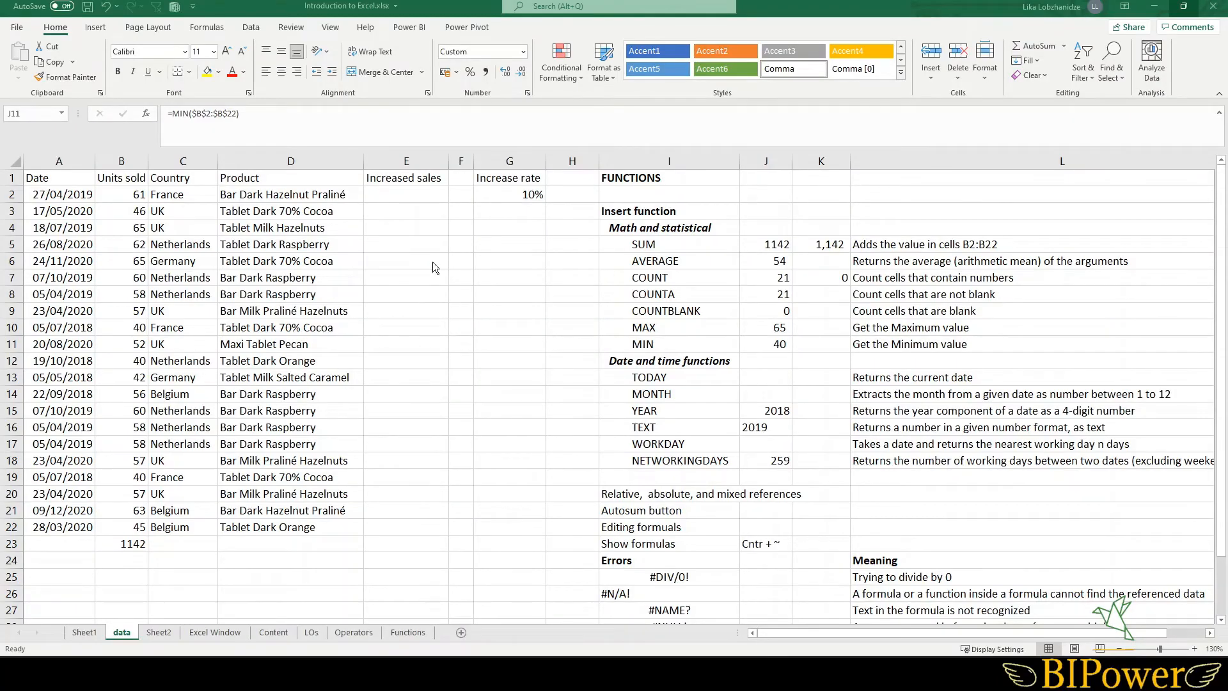
- Enter a formula in E2 multiplying Units sold by one plus the increase rate: =B2*(1+G2)
left_click(400, 194)
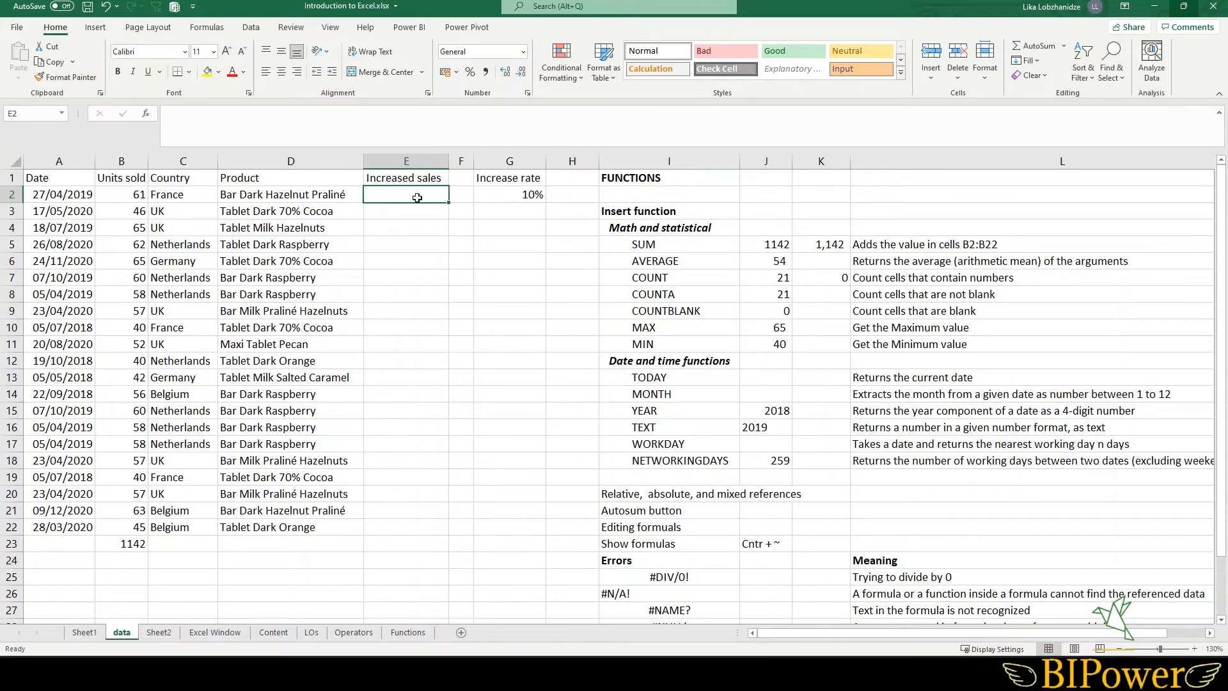
type("=")
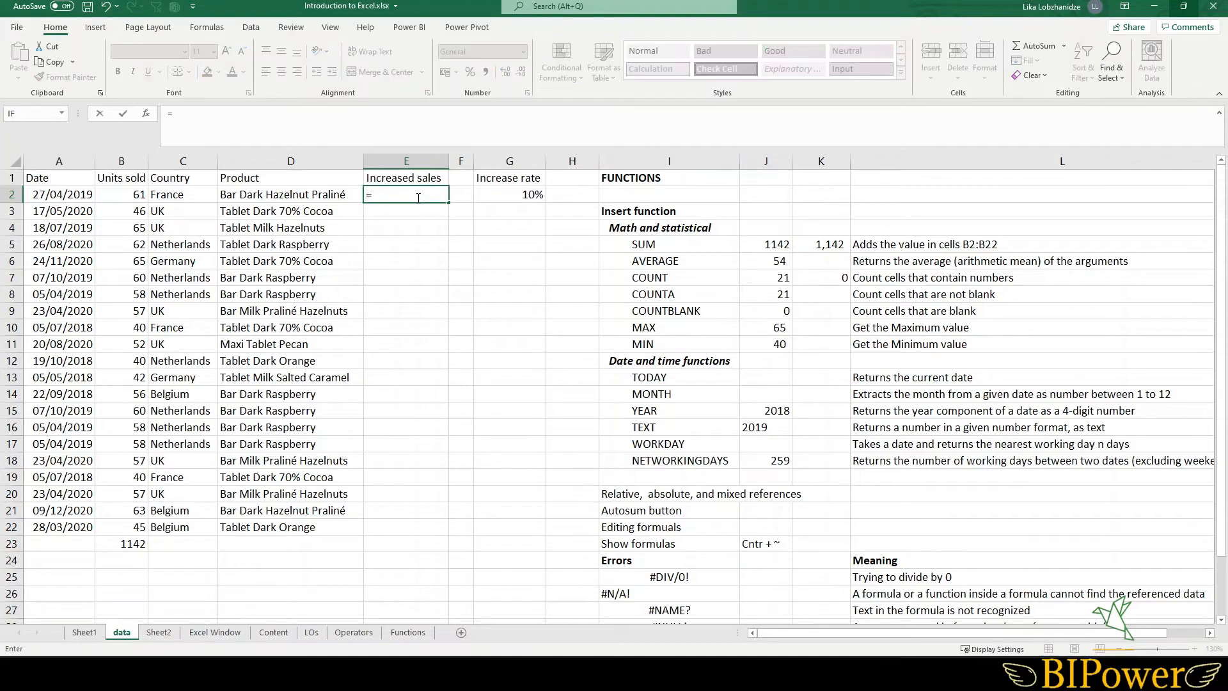
left_click(124, 197)
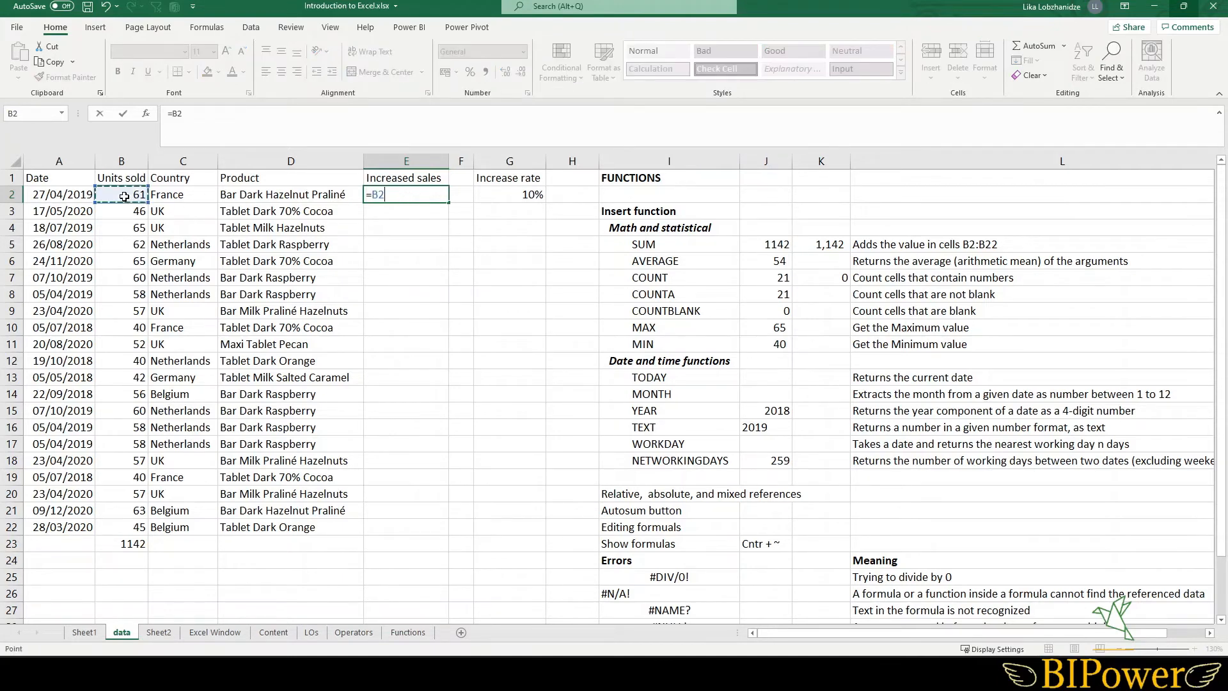
type("*(1+")
left_click(509, 193)
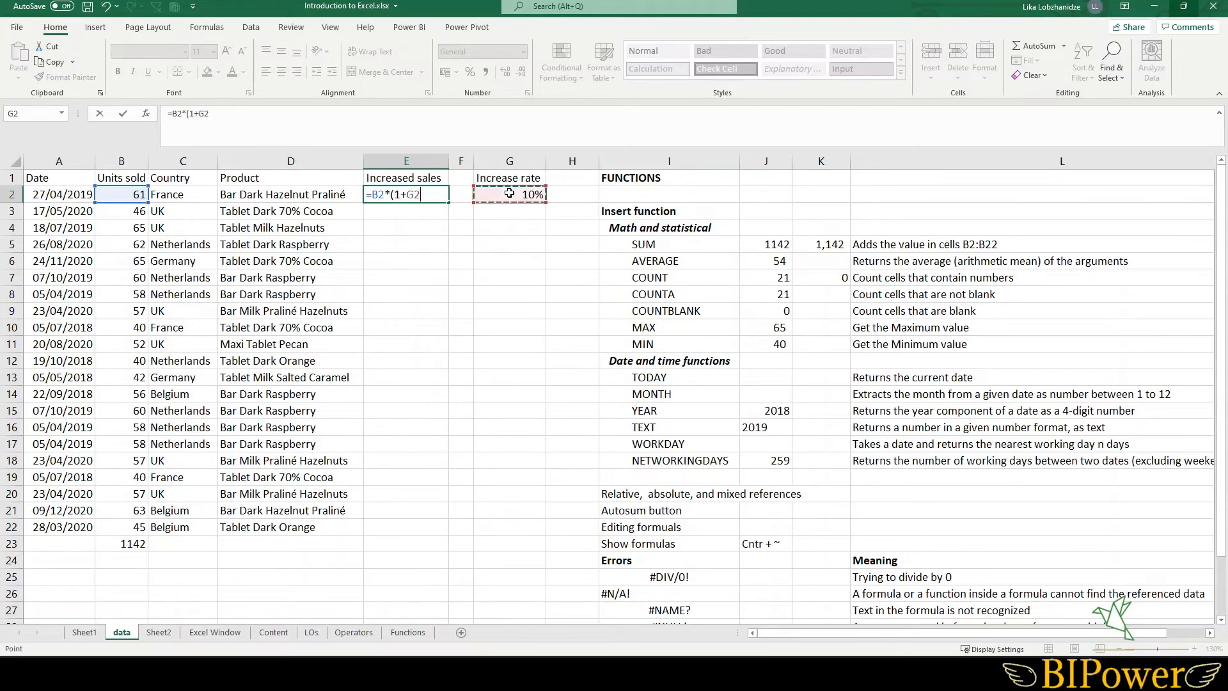
type(")")
key("Return")
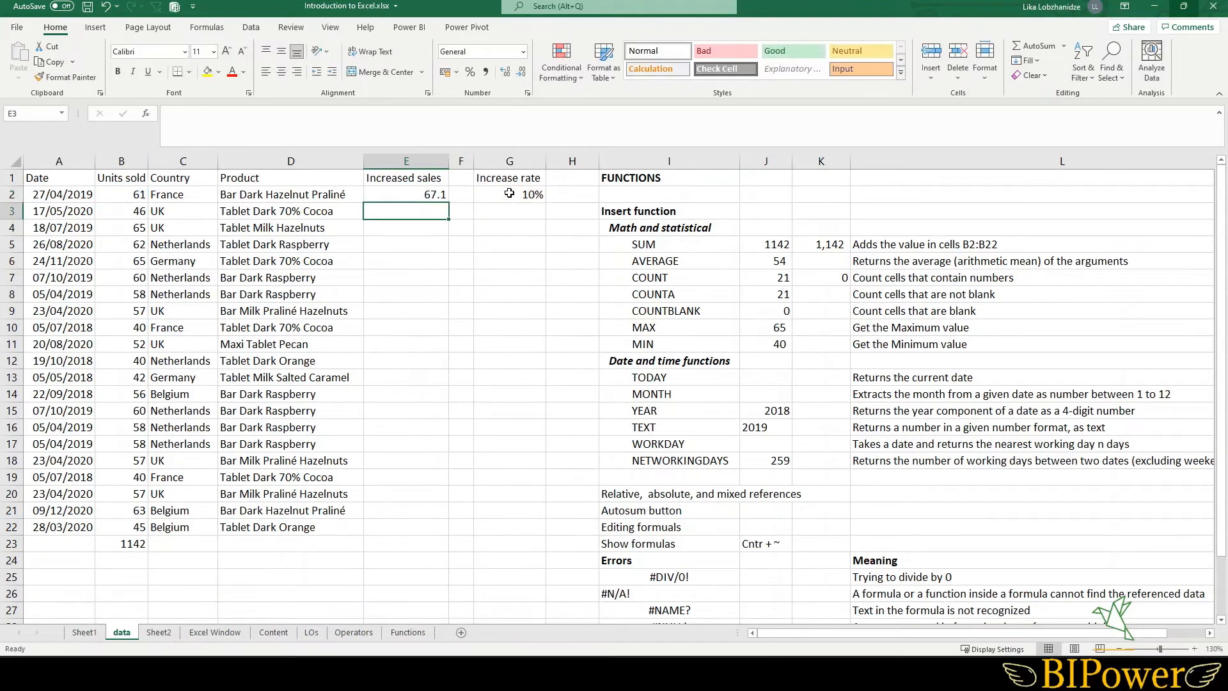
- Set the increase rate in G2 to 15%
left_click(510, 195)
type("15")
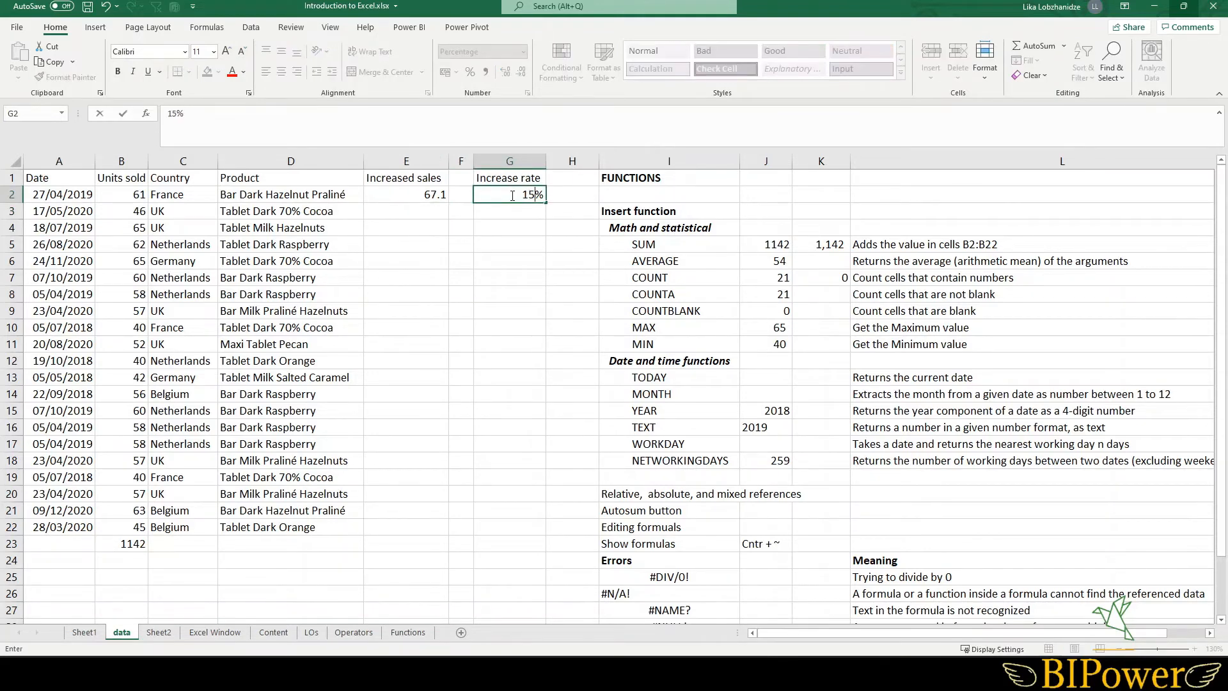
key("Return")
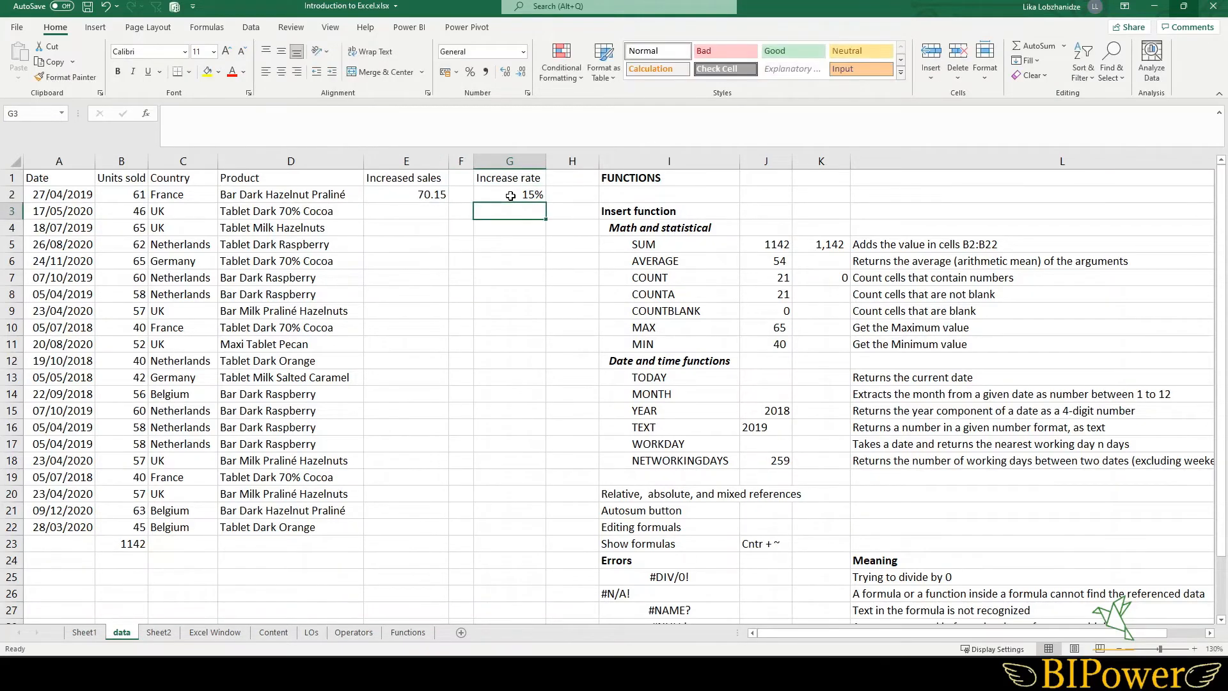
- Copy E2's increased sales formula down the column to E22 with AutoFill
left_click(412, 194)
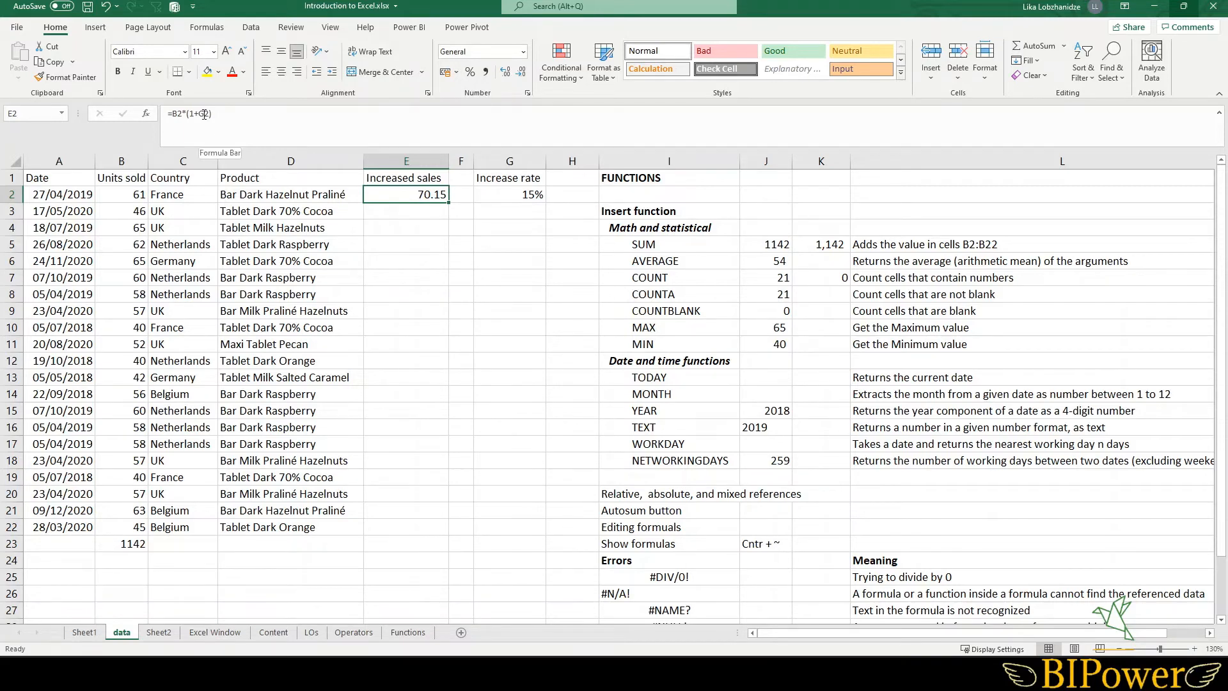
double_click(406, 195)
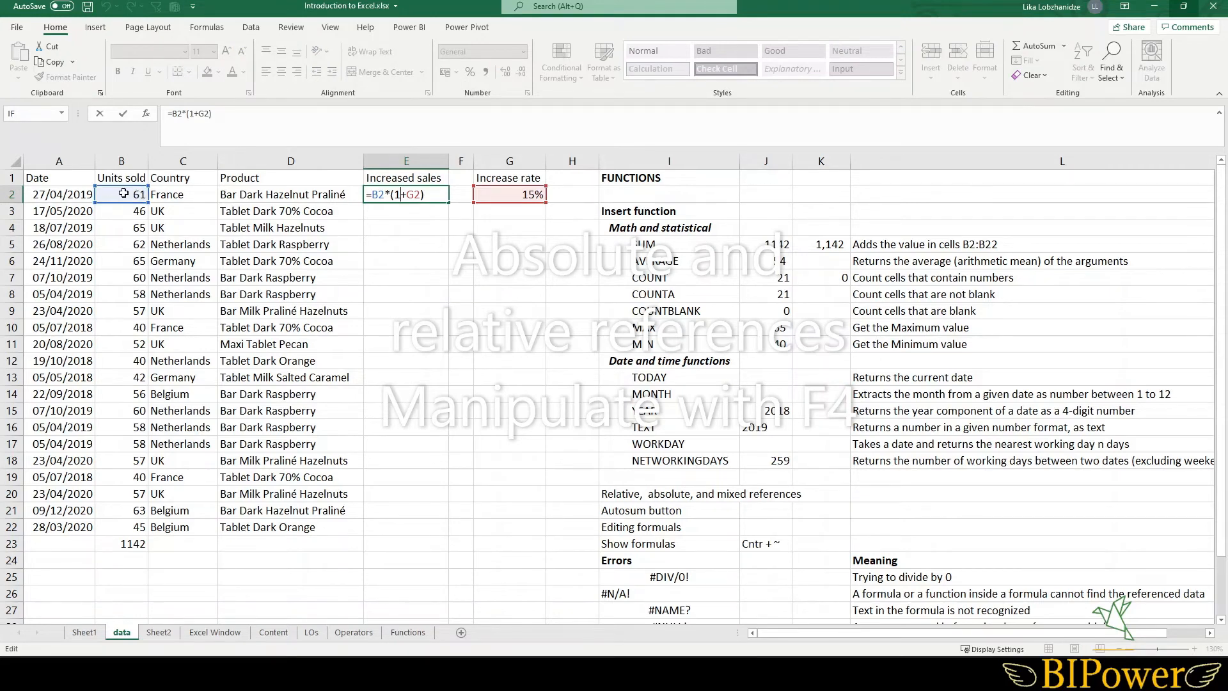
key("Return")
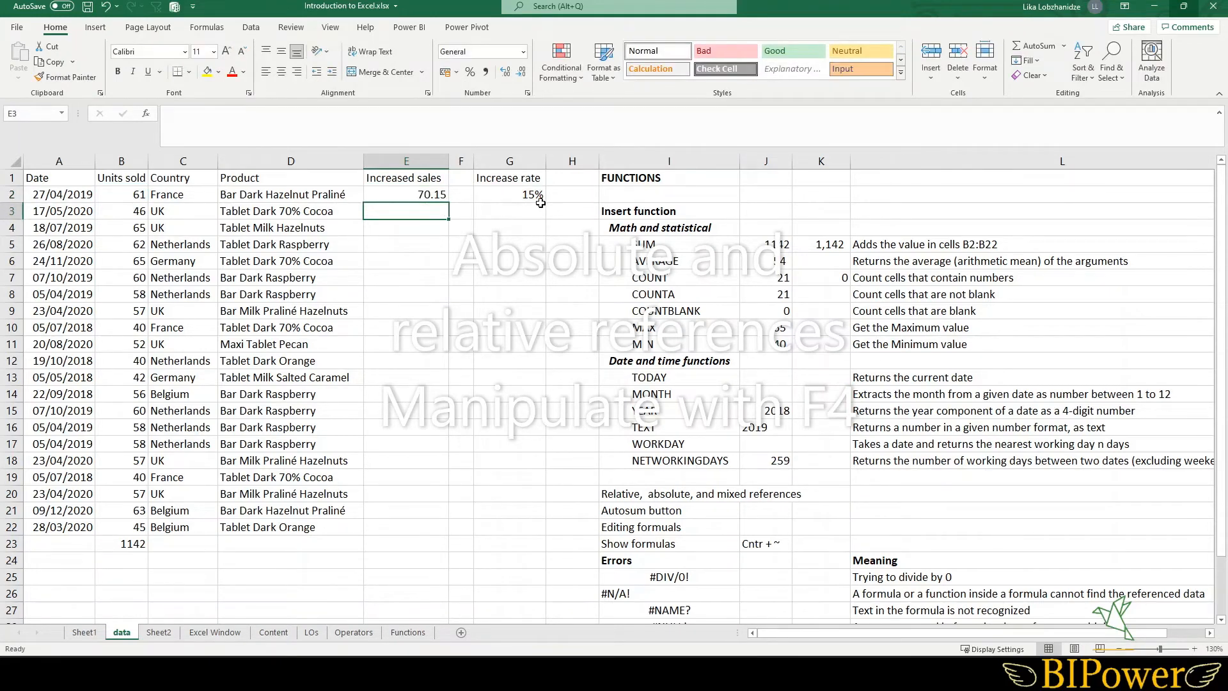
left_click(427, 193)
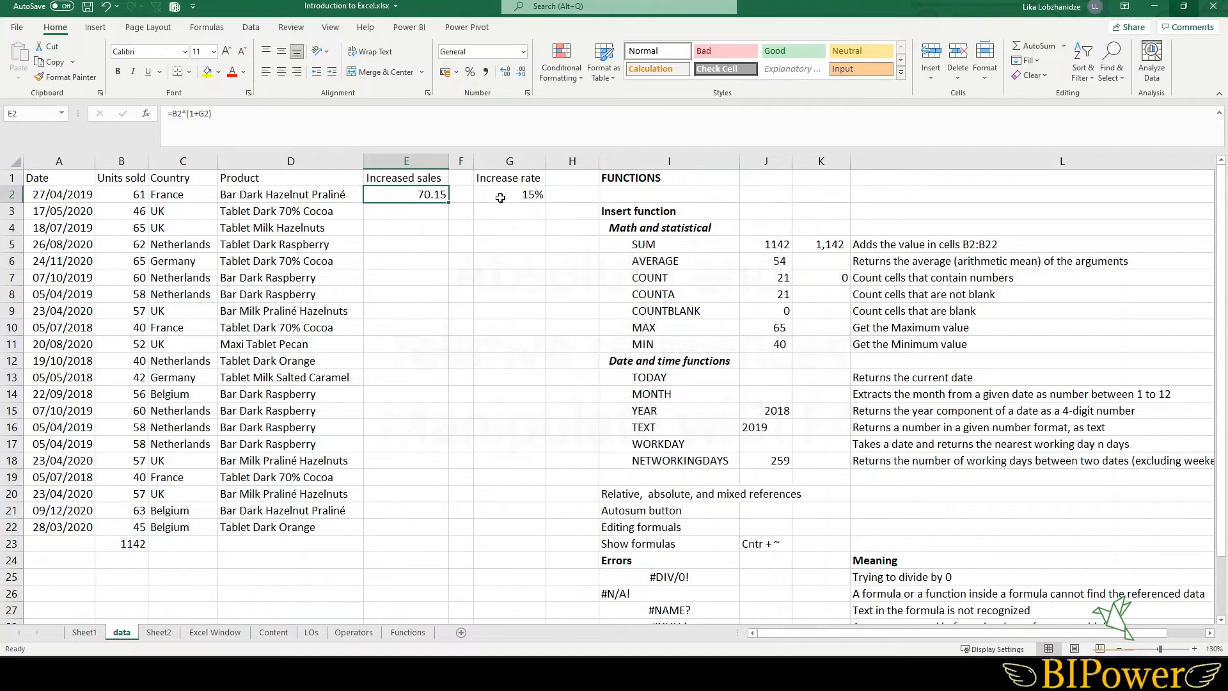
double_click(450, 203)
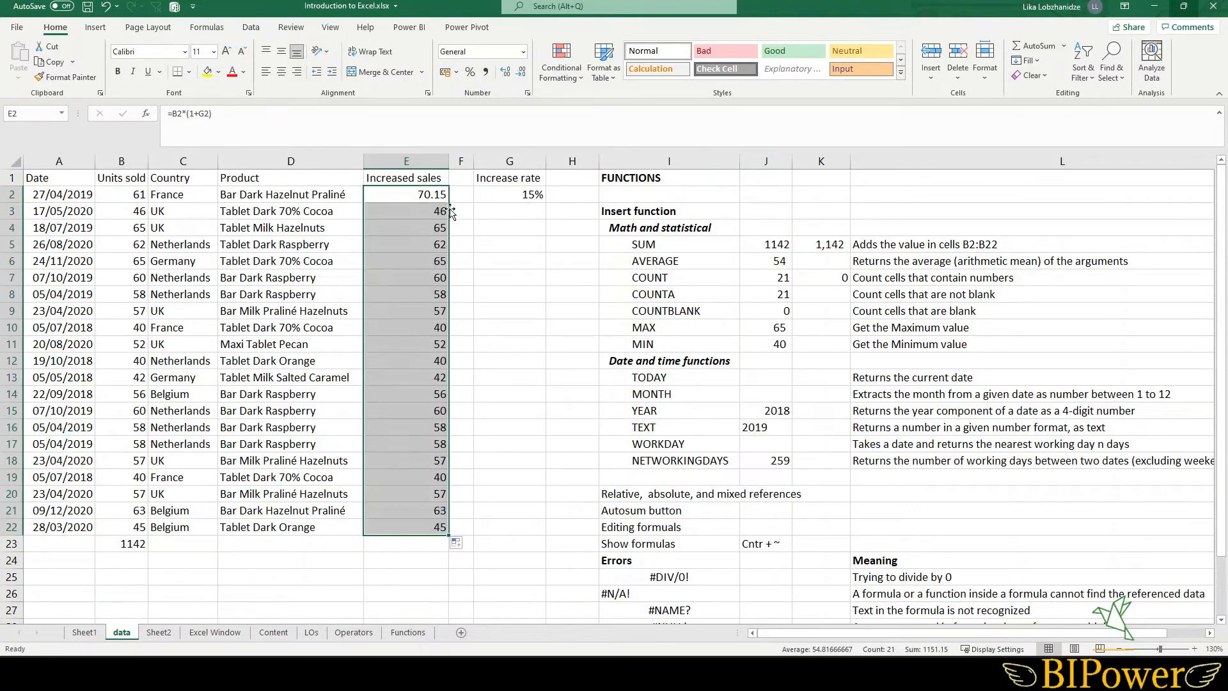
- Open E13's copied formula to examine which cells it references
double_click(409, 377)
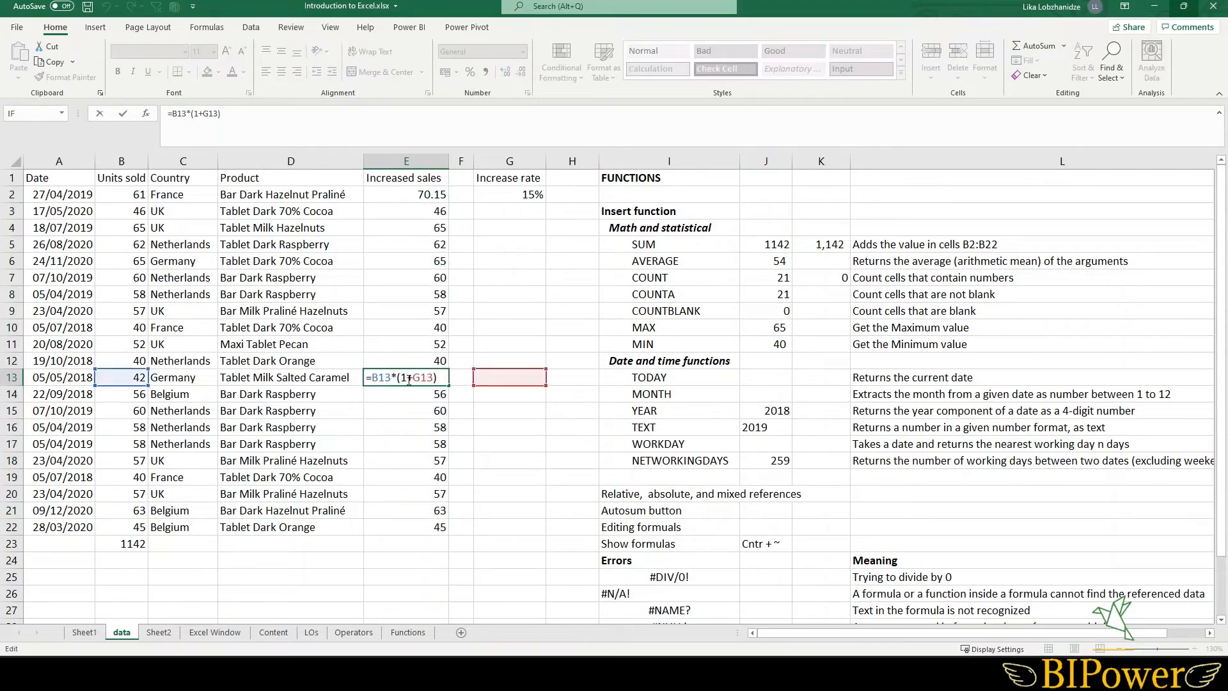
left_click(115, 378)
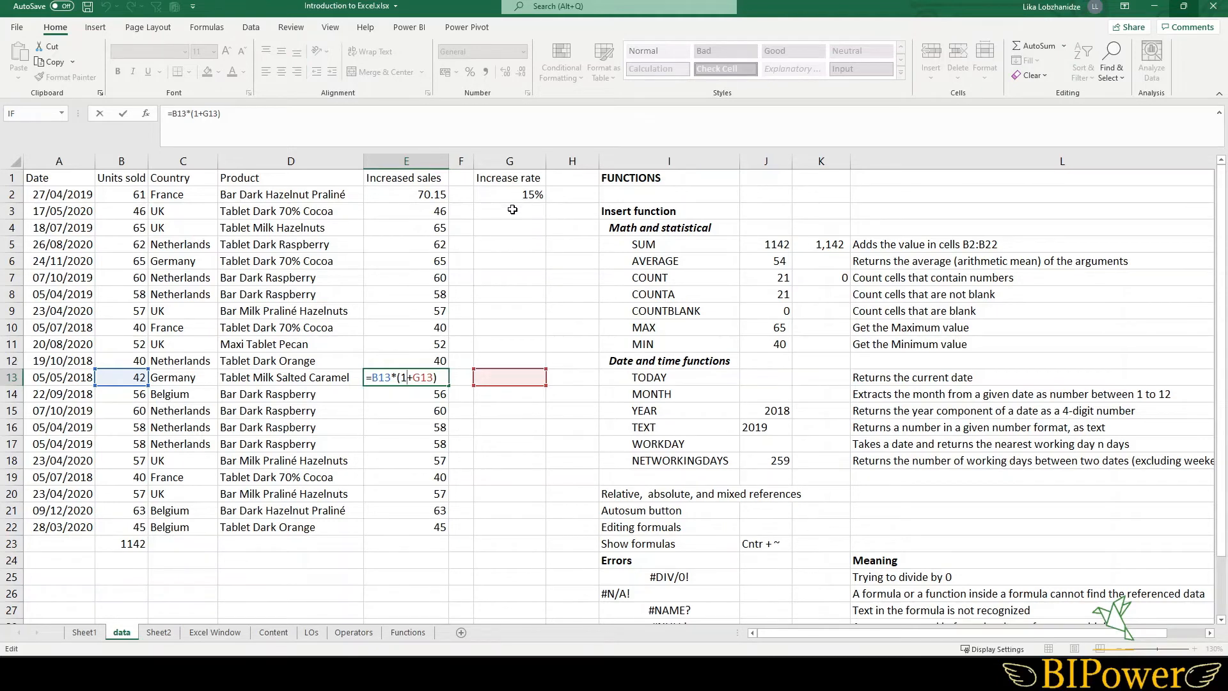
- Make the increase-rate reference in E2's formula absolute so it reads =B2*(1+$G$2)
key("Return")
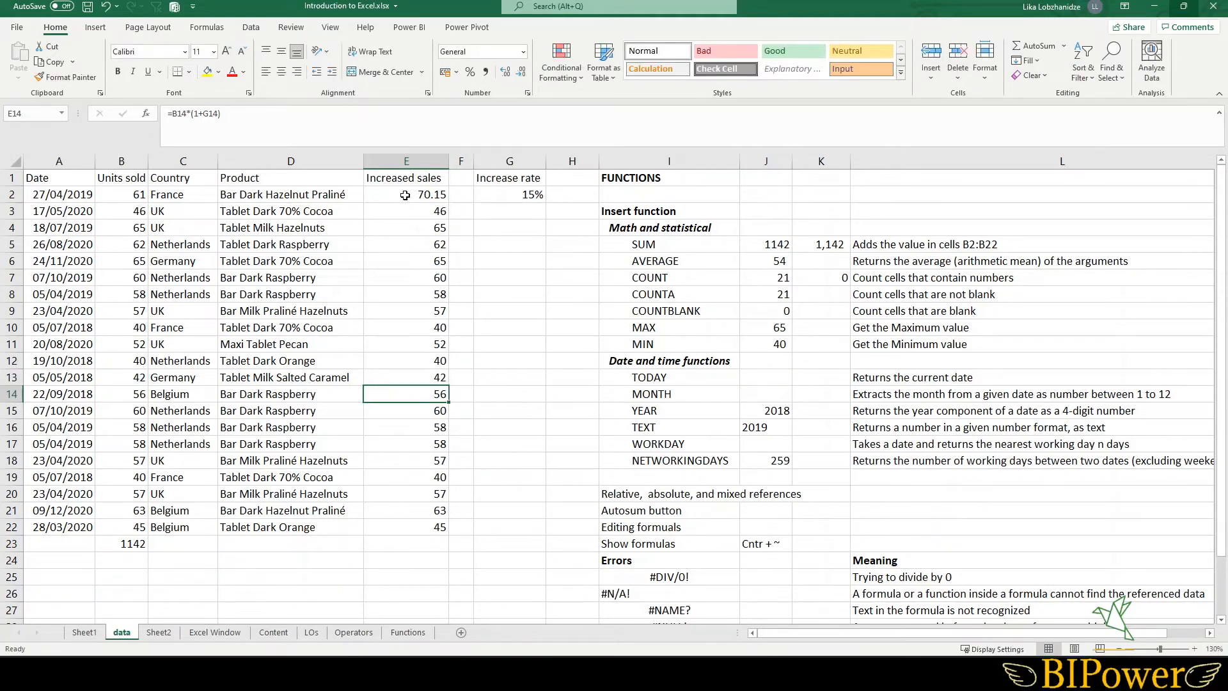
double_click(405, 195)
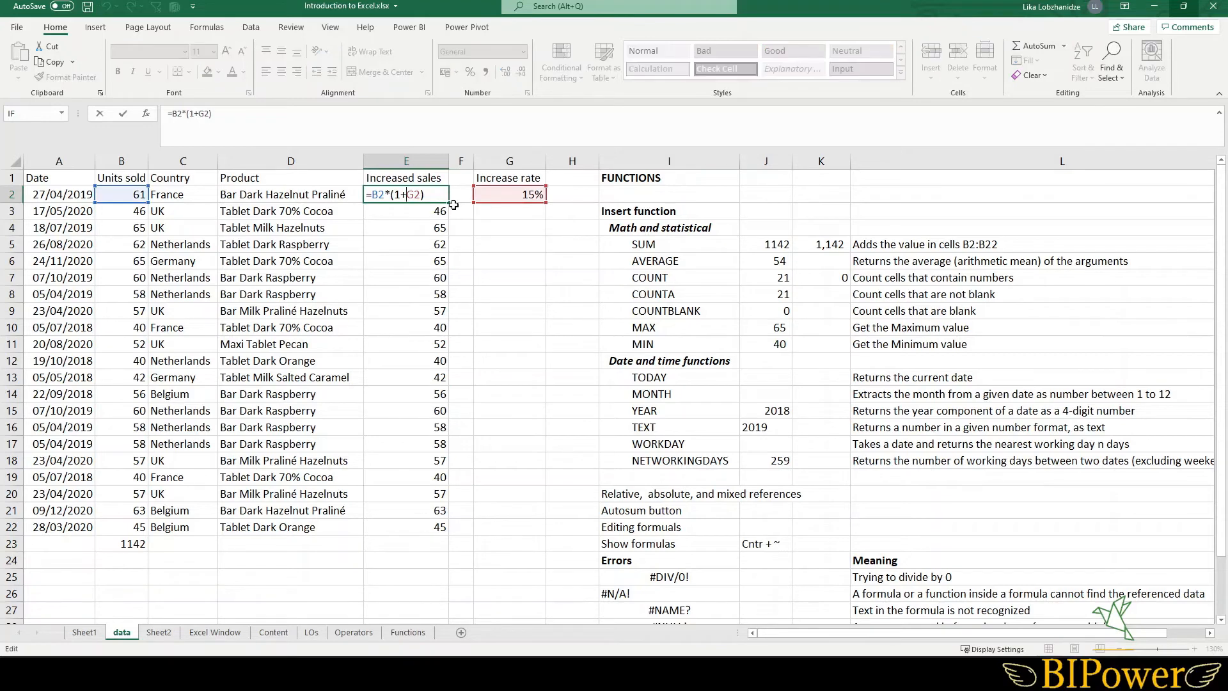
double_click(411, 195)
key("F4")
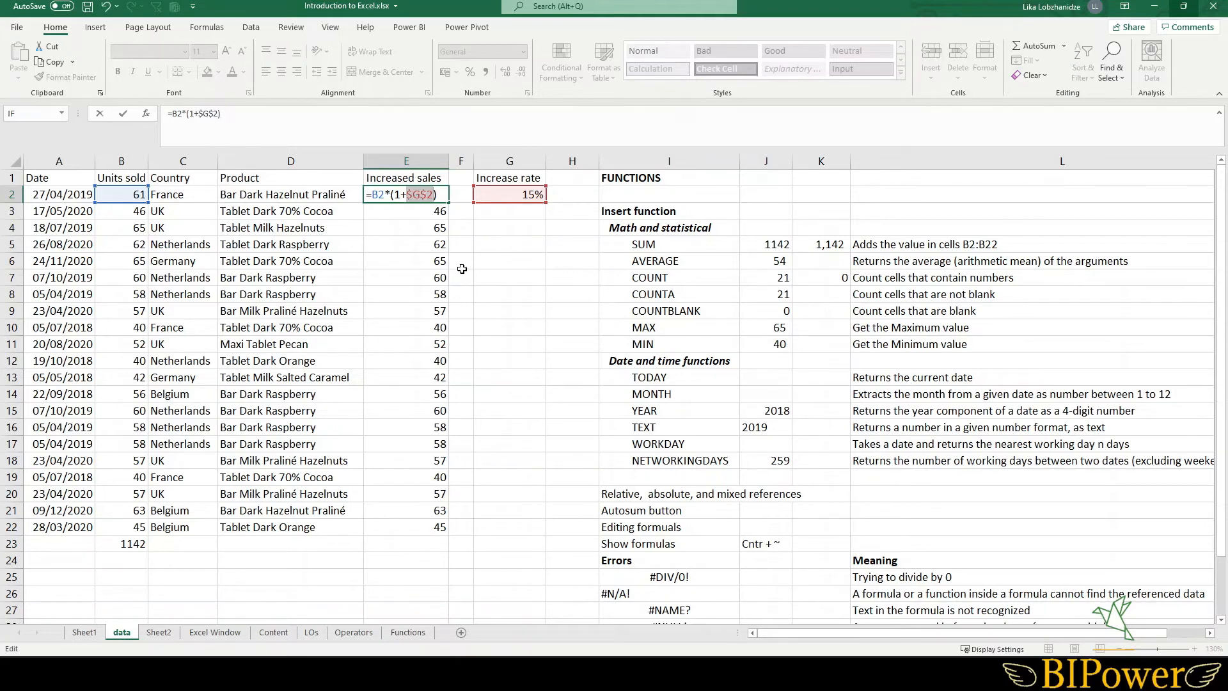
key("Return")
- AutoFill E2's absolute-reference formula down to E22 and open E22's formula to check its references
left_click(424, 196)
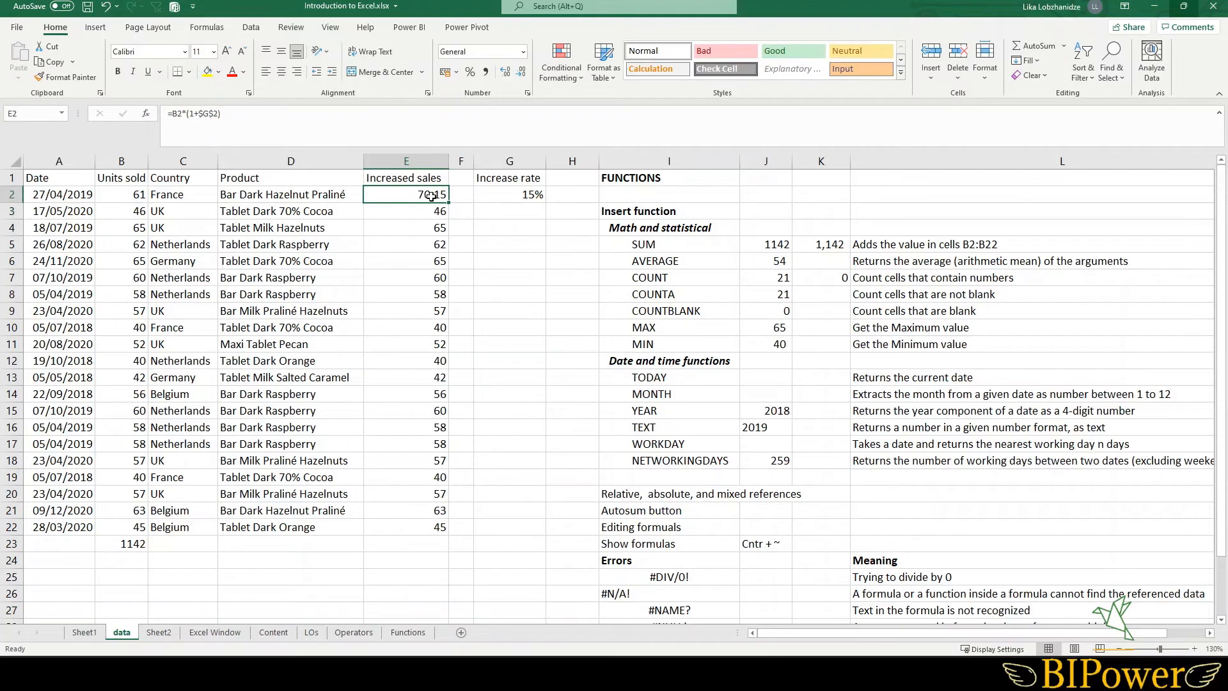
double_click(450, 202)
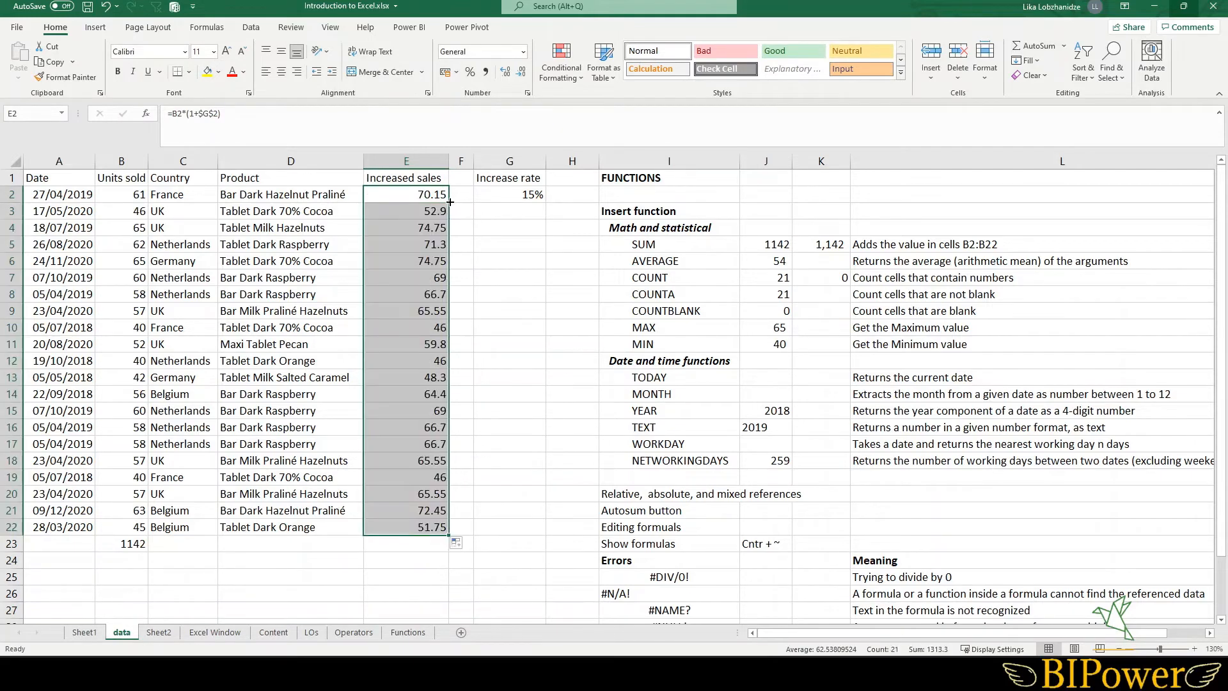
double_click(424, 527)
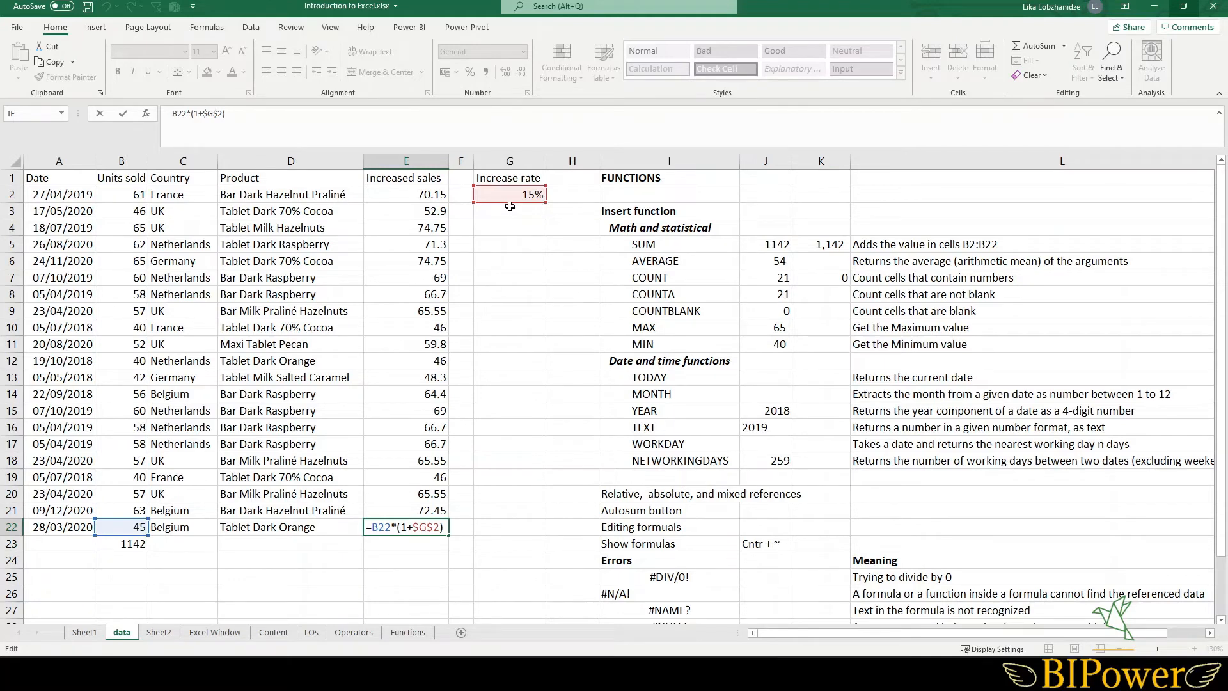
key("Escape")
- Cycle the $G$2 reference in E2's formula through the mixed reference forms and confirm the formula
left_click(406, 198)
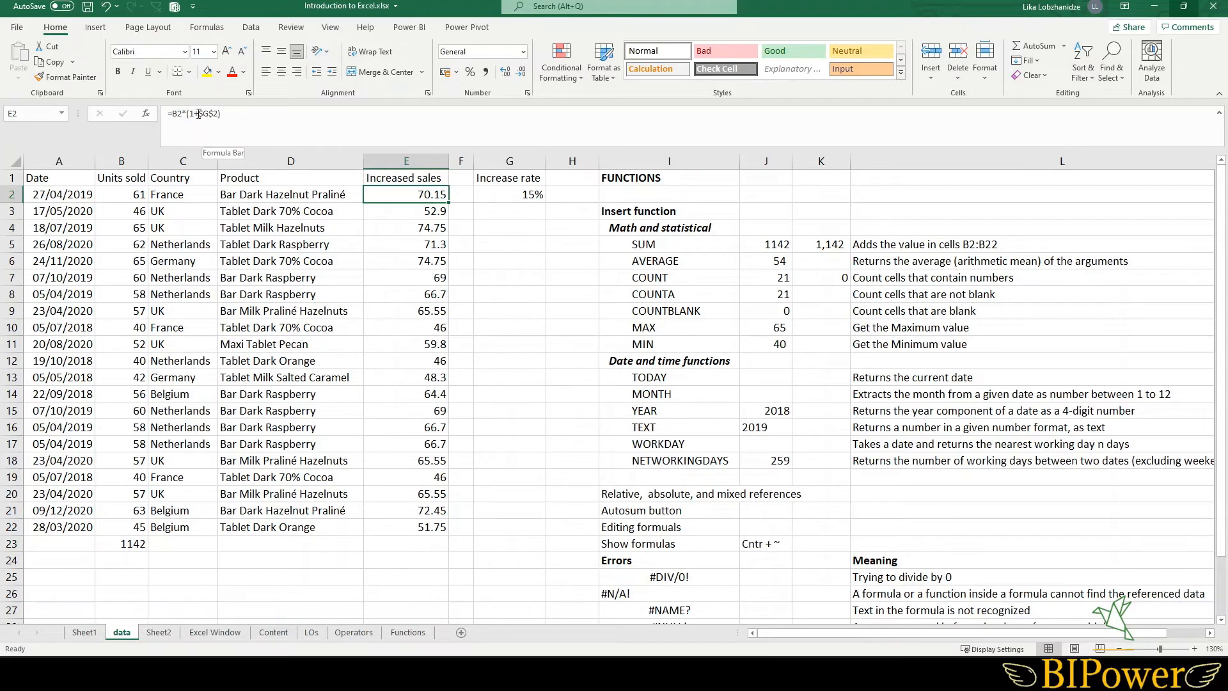
left_click_drag(199, 114, 217, 114)
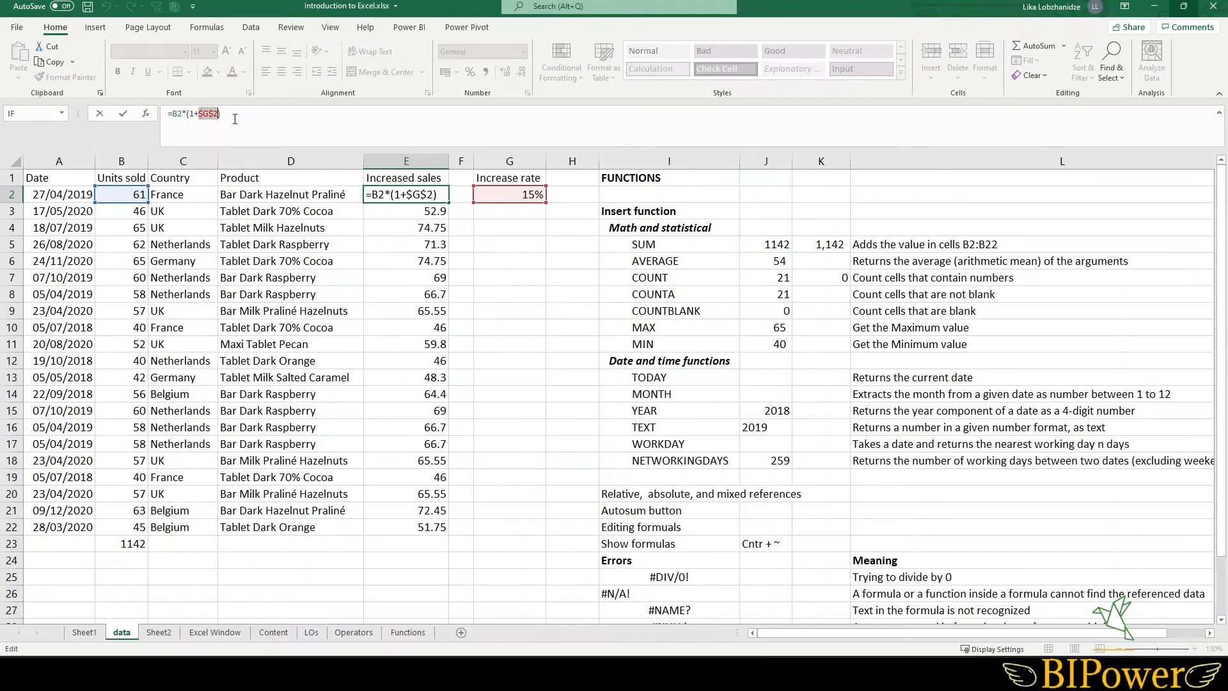
key("F4")
key("F4")
key("F4")
key("ctrl+Return")
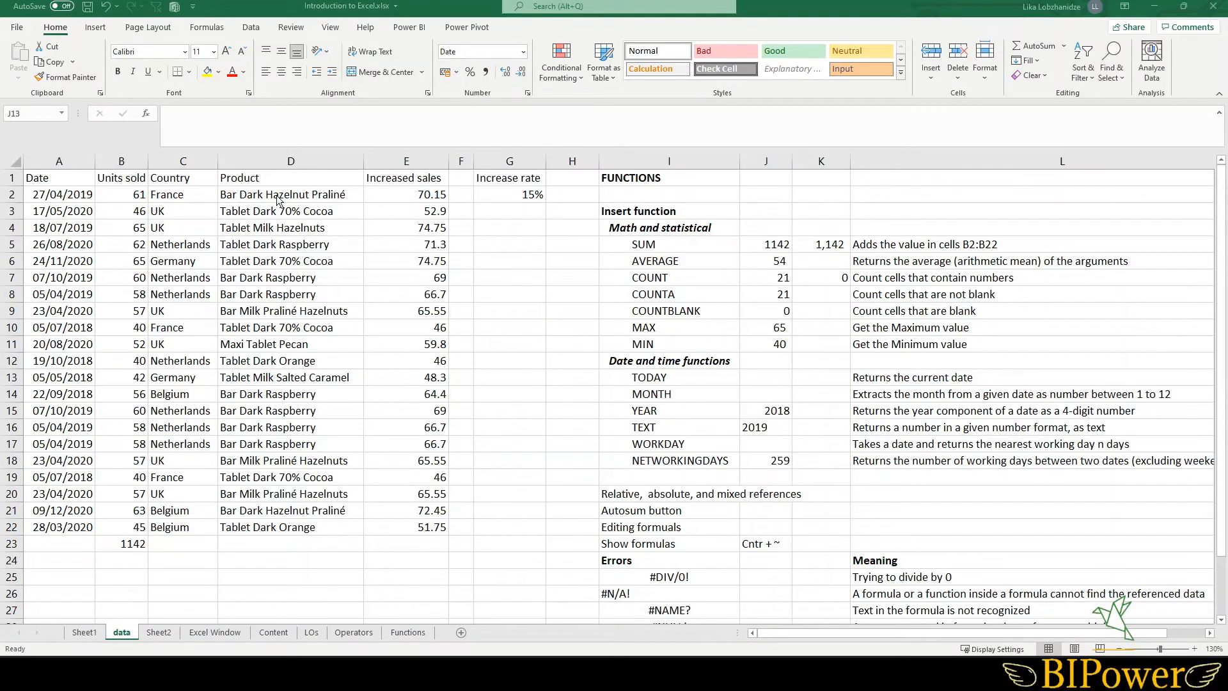
left_click(206, 28)
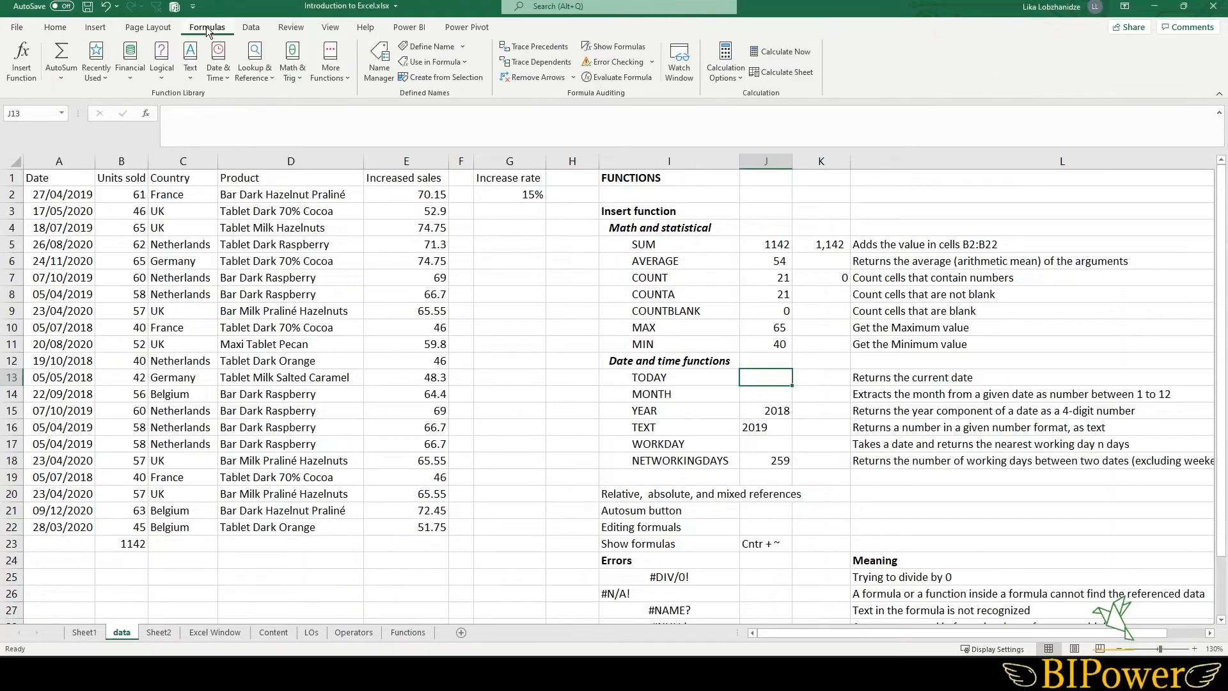
left_click(222, 82)
mouse_move(312, 140)
left_mouse_down()
mouse_move(313, 182)
mouse_move(308, 125)
left_mouse_up()
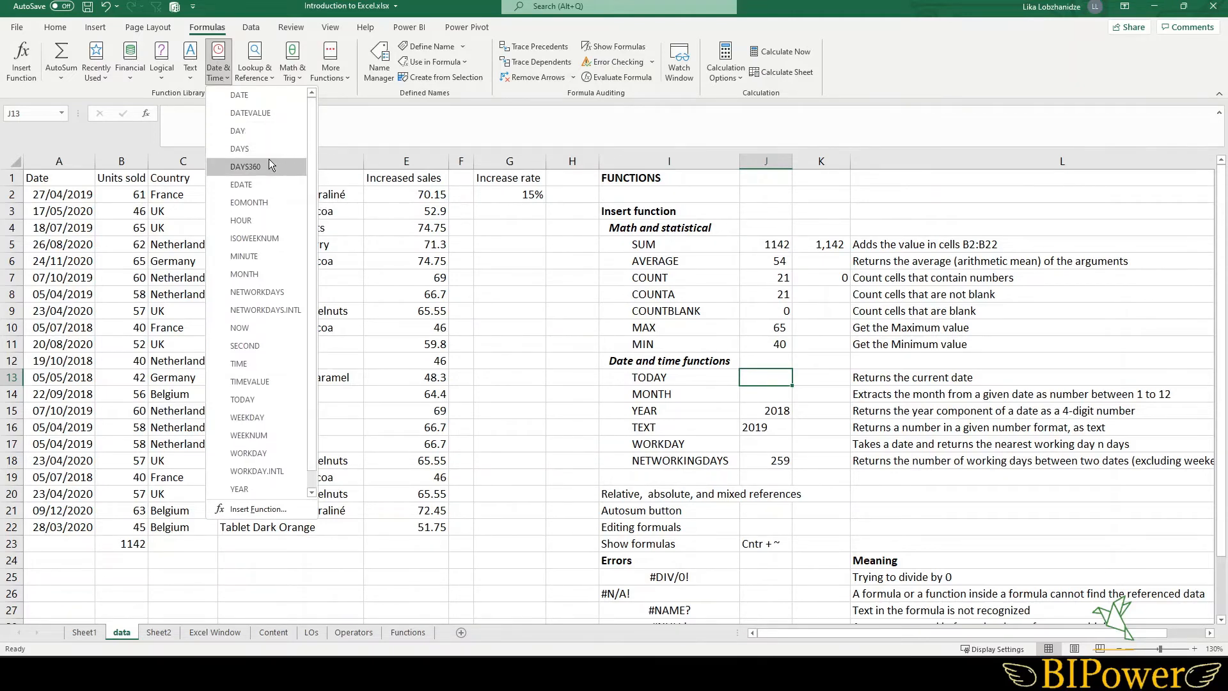
left_click(243, 96)
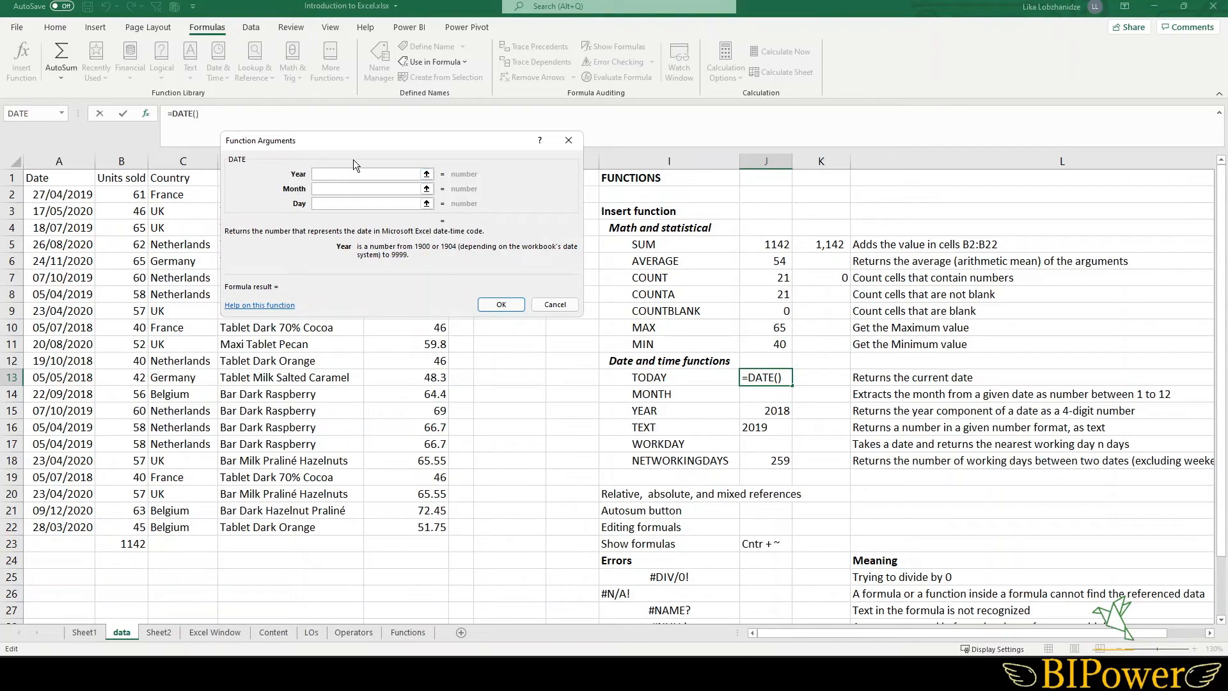
left_click(562, 306)
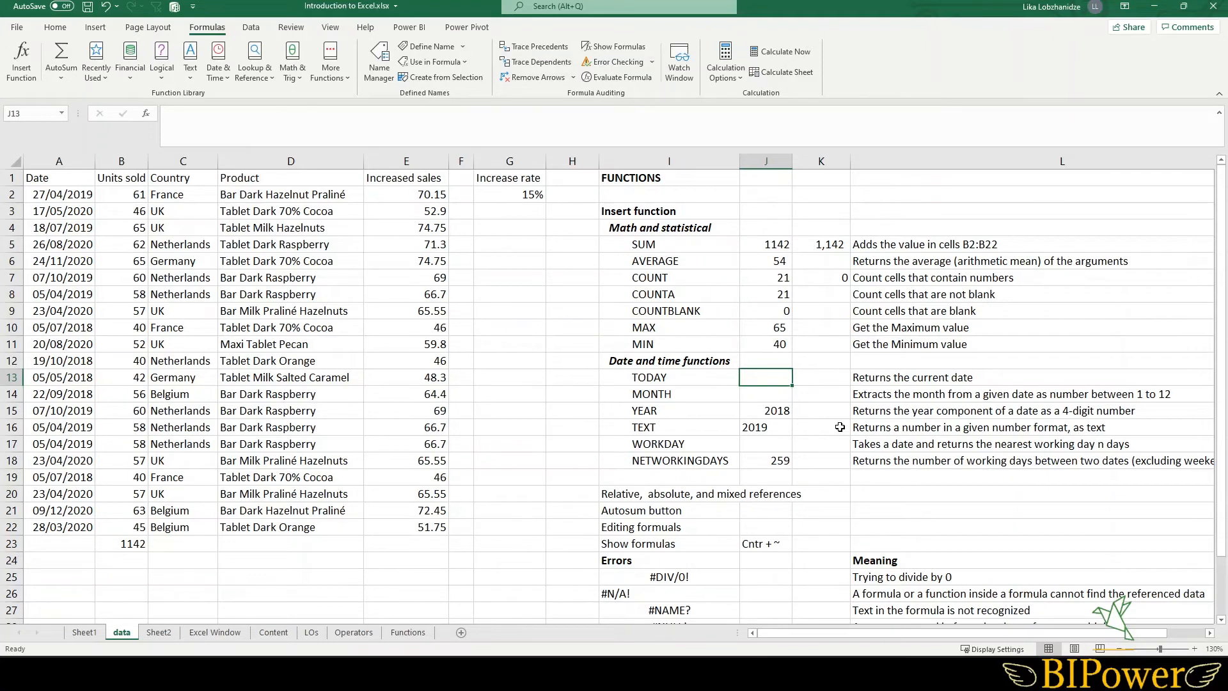
- Enter =TODAY() in J13 and autofit column J so the date displays
type("=")
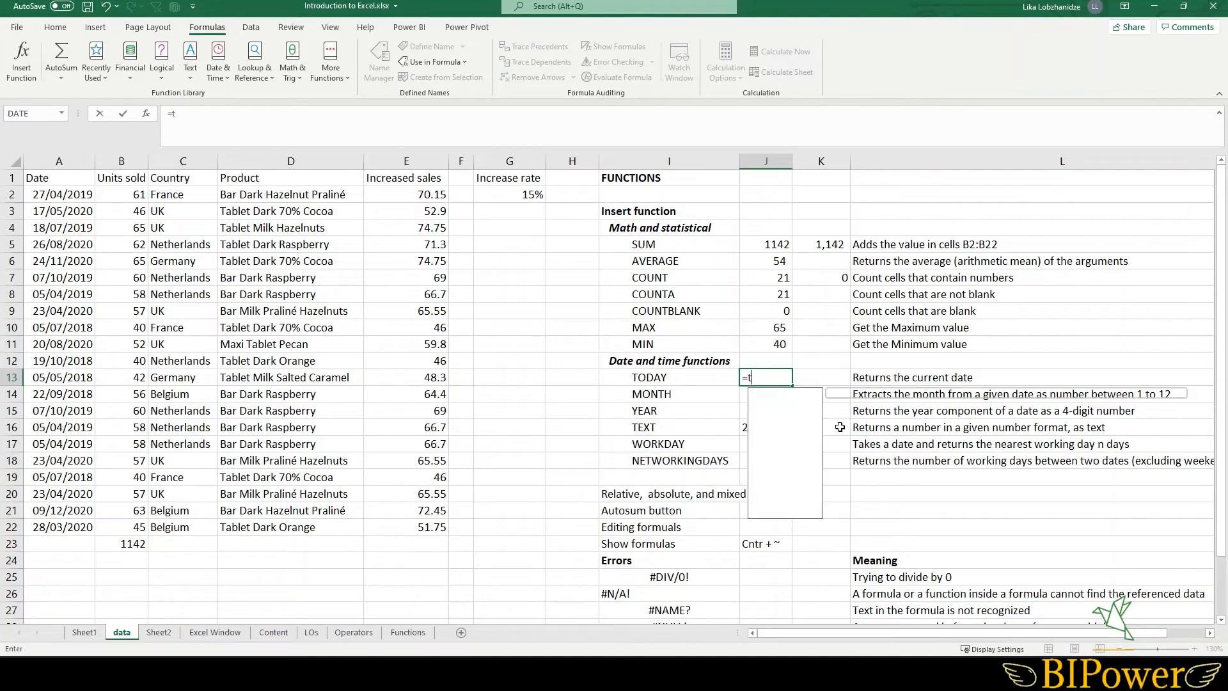
type("to")
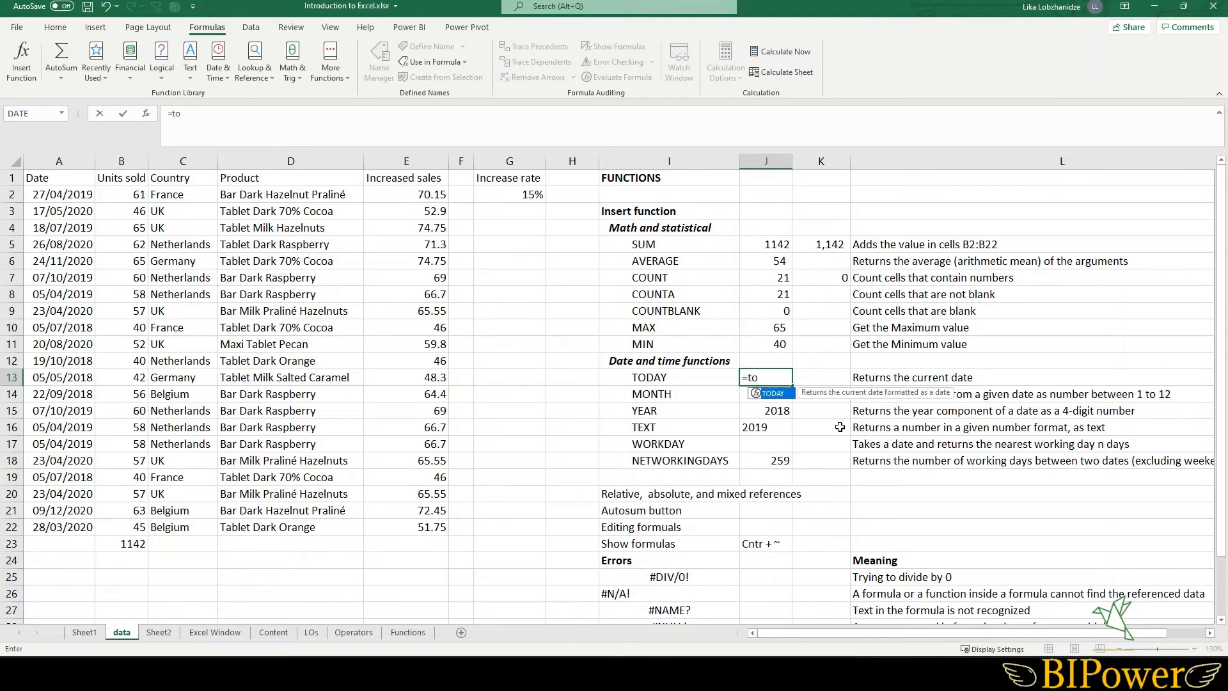
double_click(774, 393)
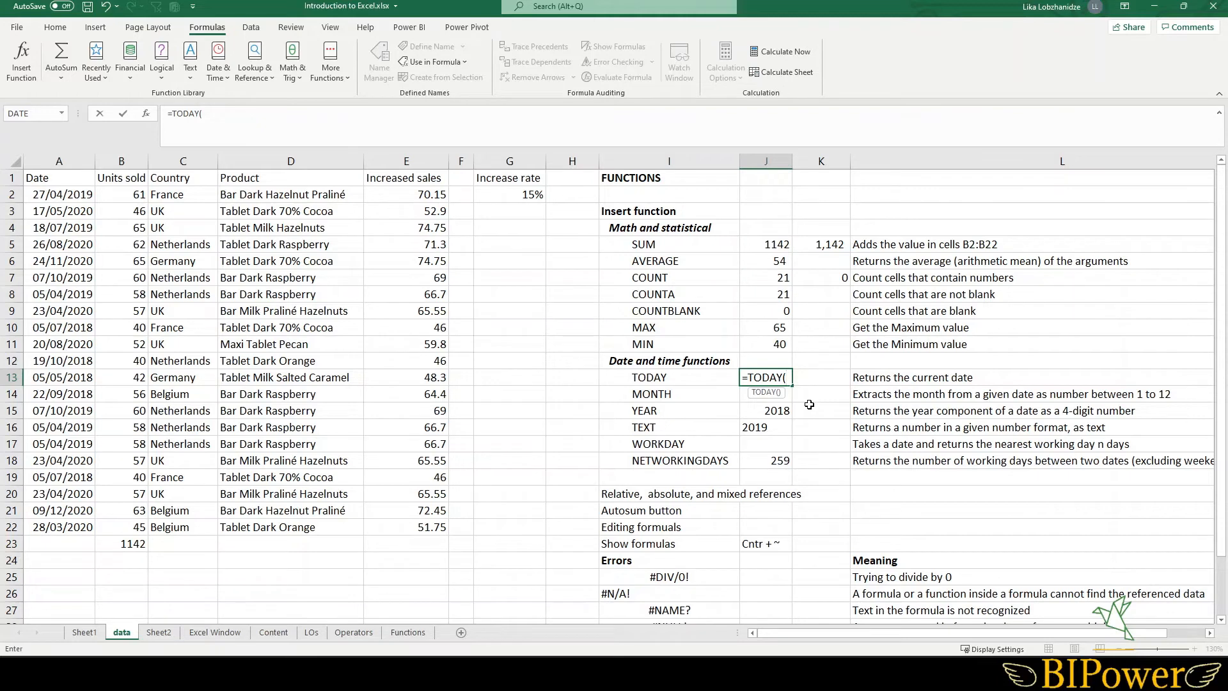
key("Return")
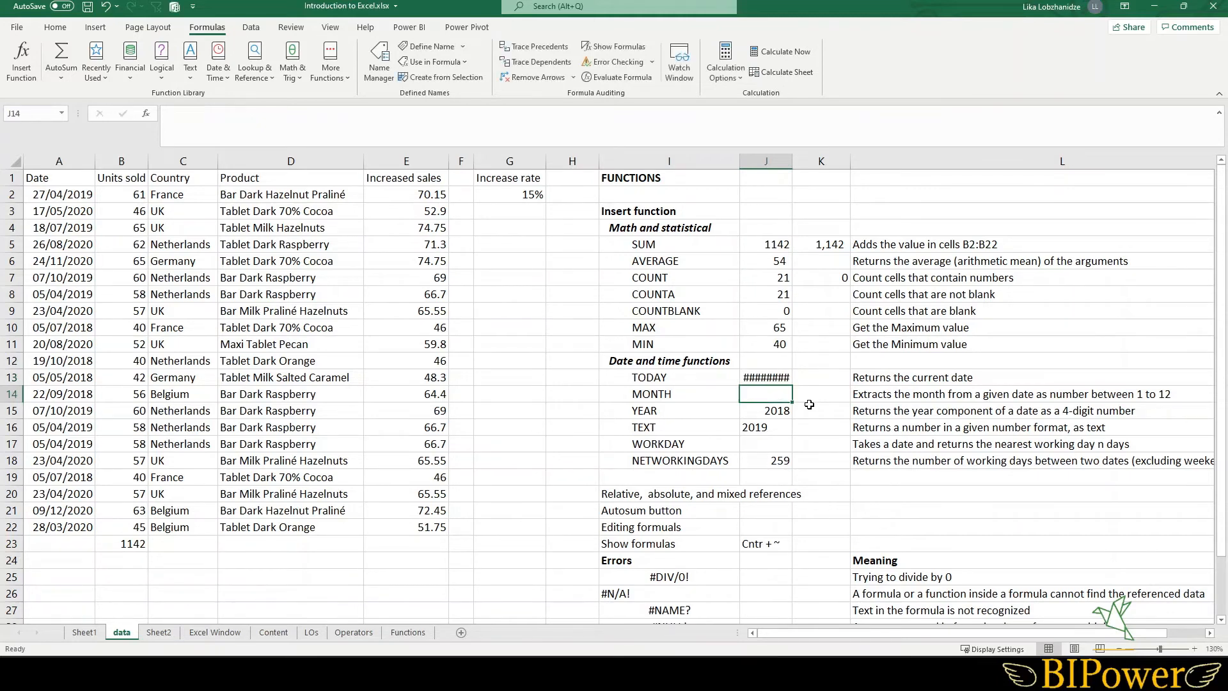
left_click(761, 375)
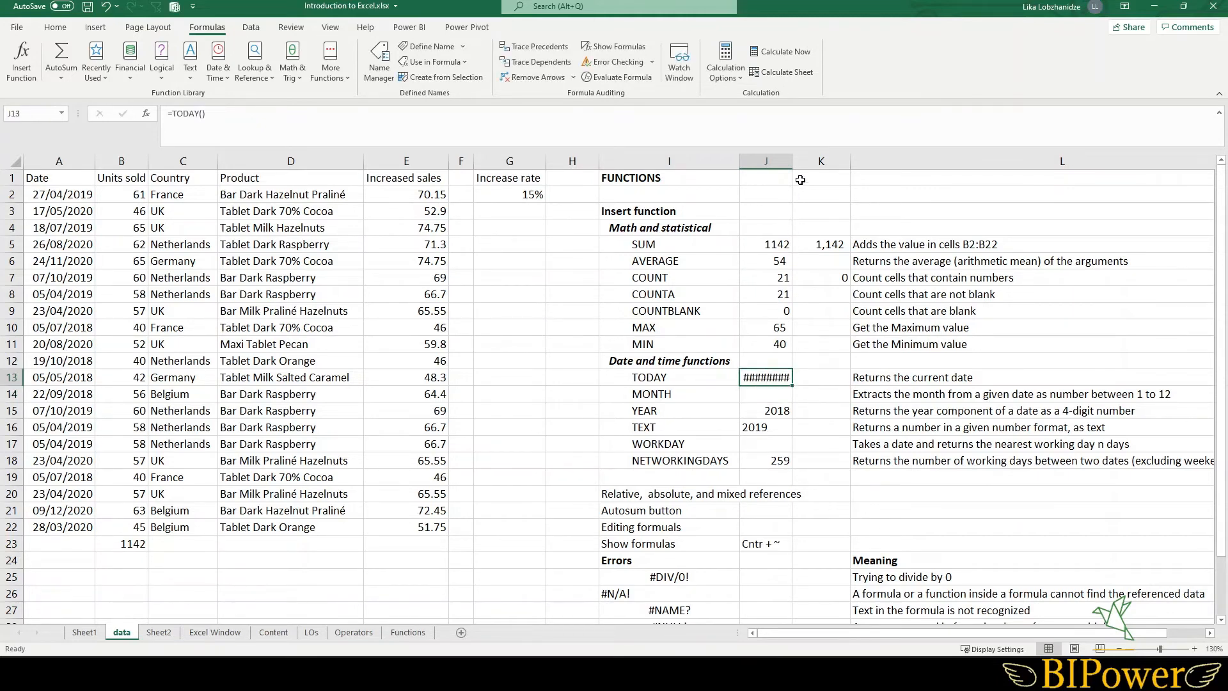
double_click(792, 161)
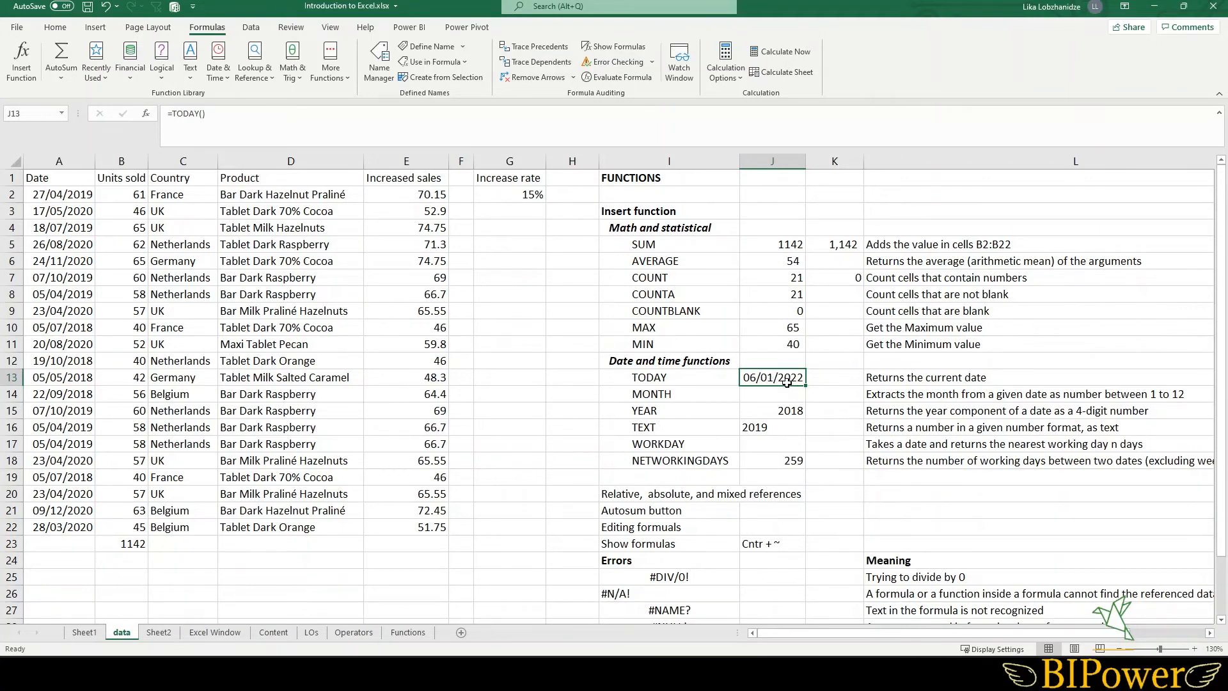
- Apply the Long Date number format to J13
left_click(63, 27)
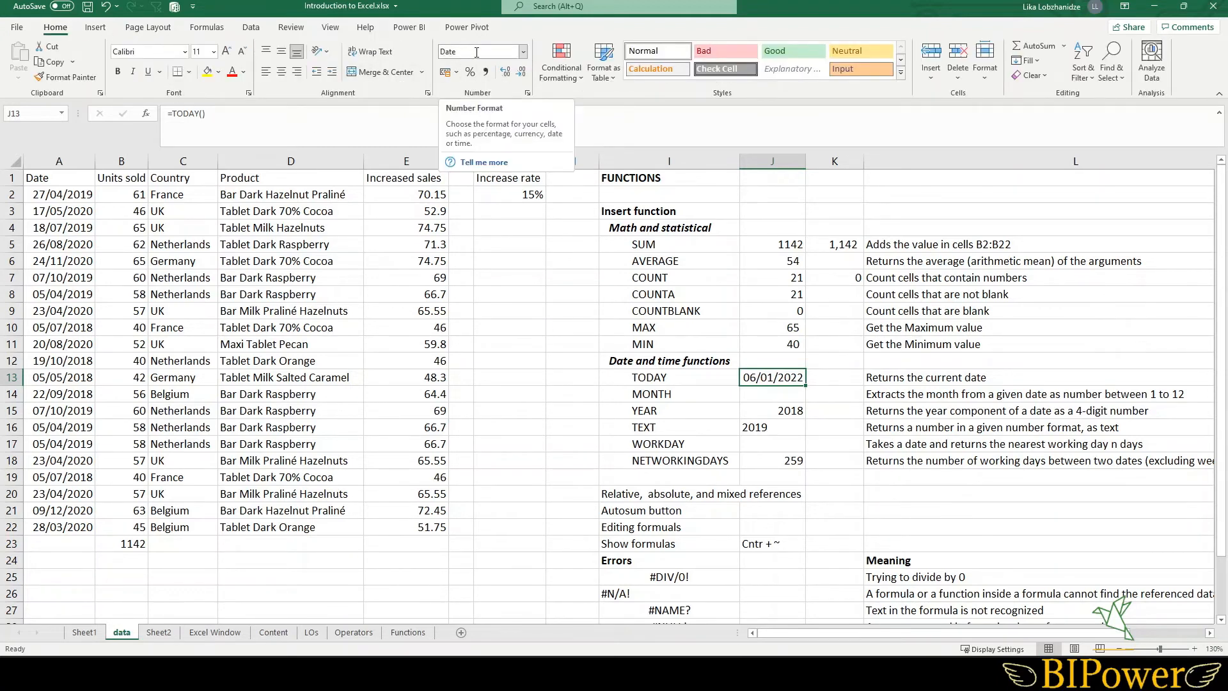
left_click(523, 52)
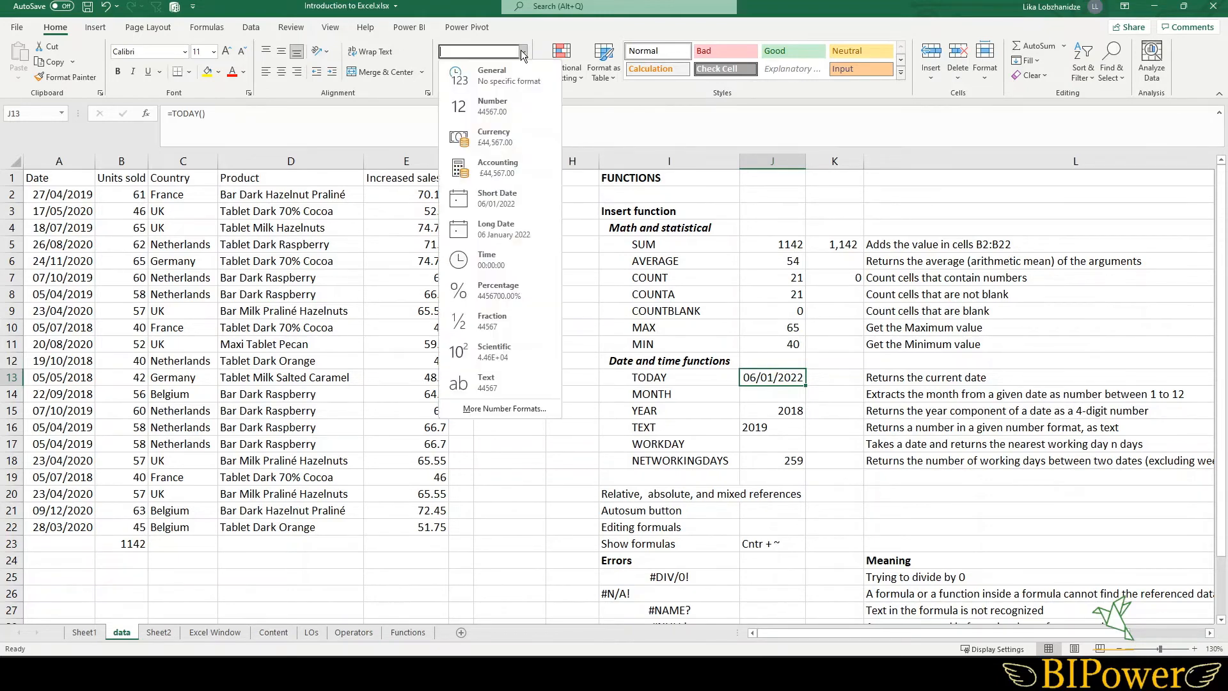
left_click(509, 231)
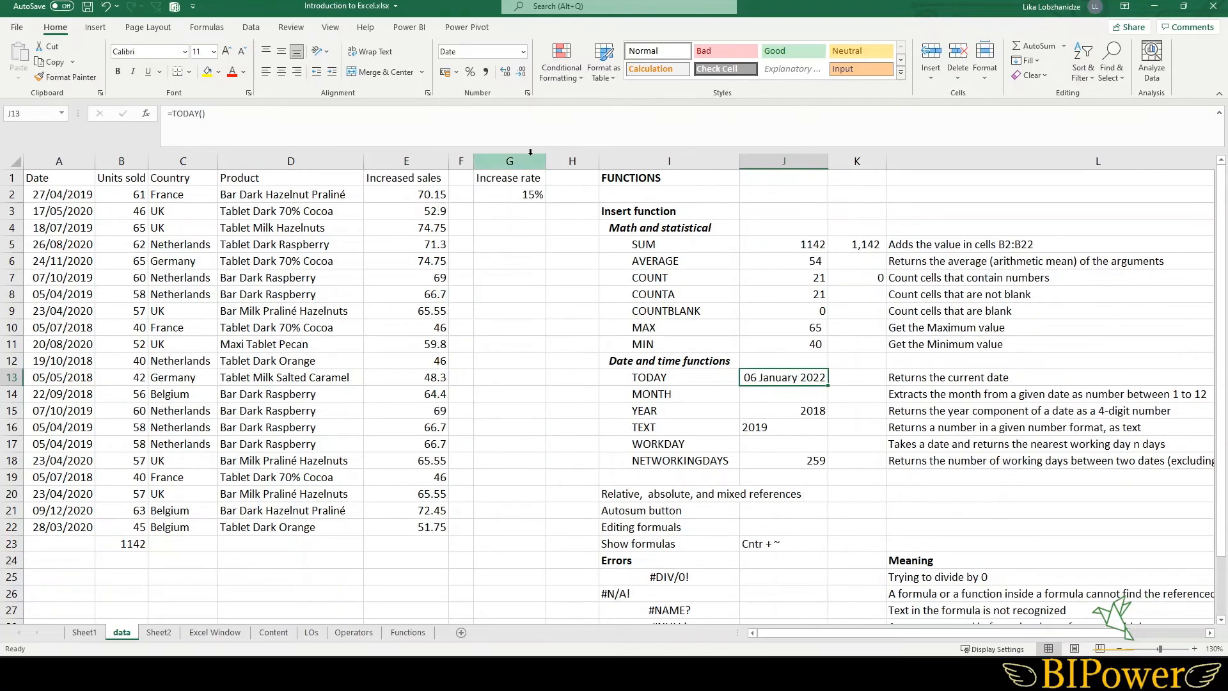
- Review the available date formats for J13 in the number format list and Format Cells dialog
left_click(523, 51)
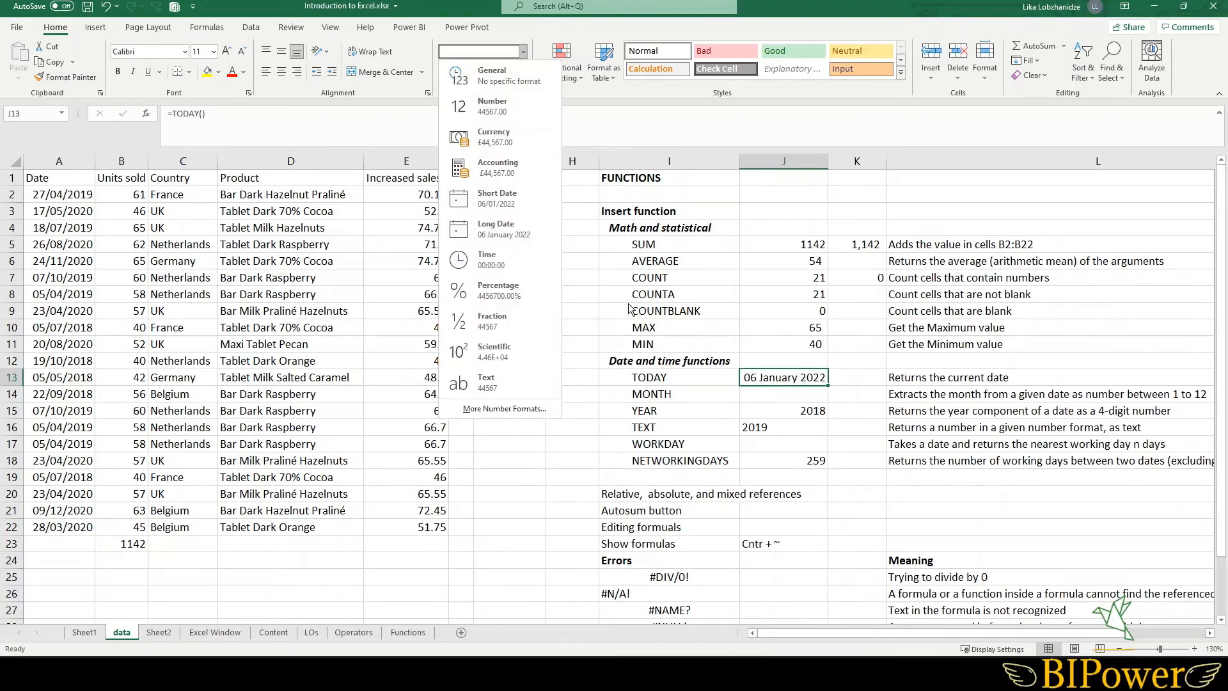
left_click(761, 378)
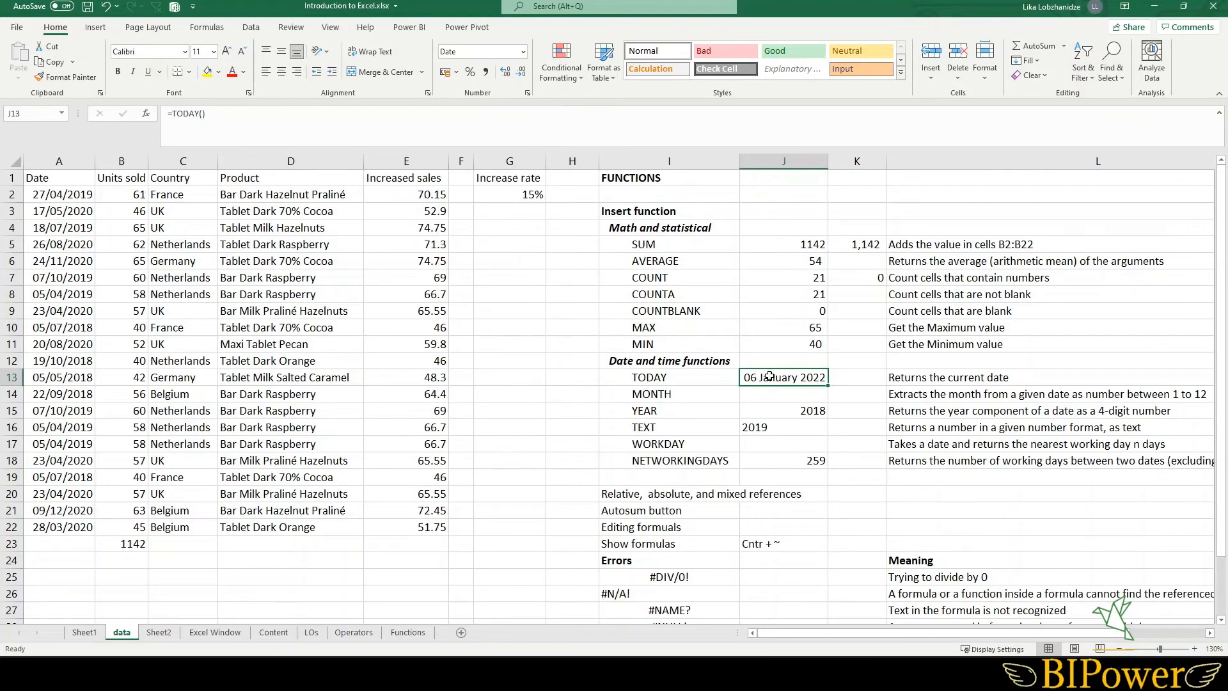
right_click(769, 377)
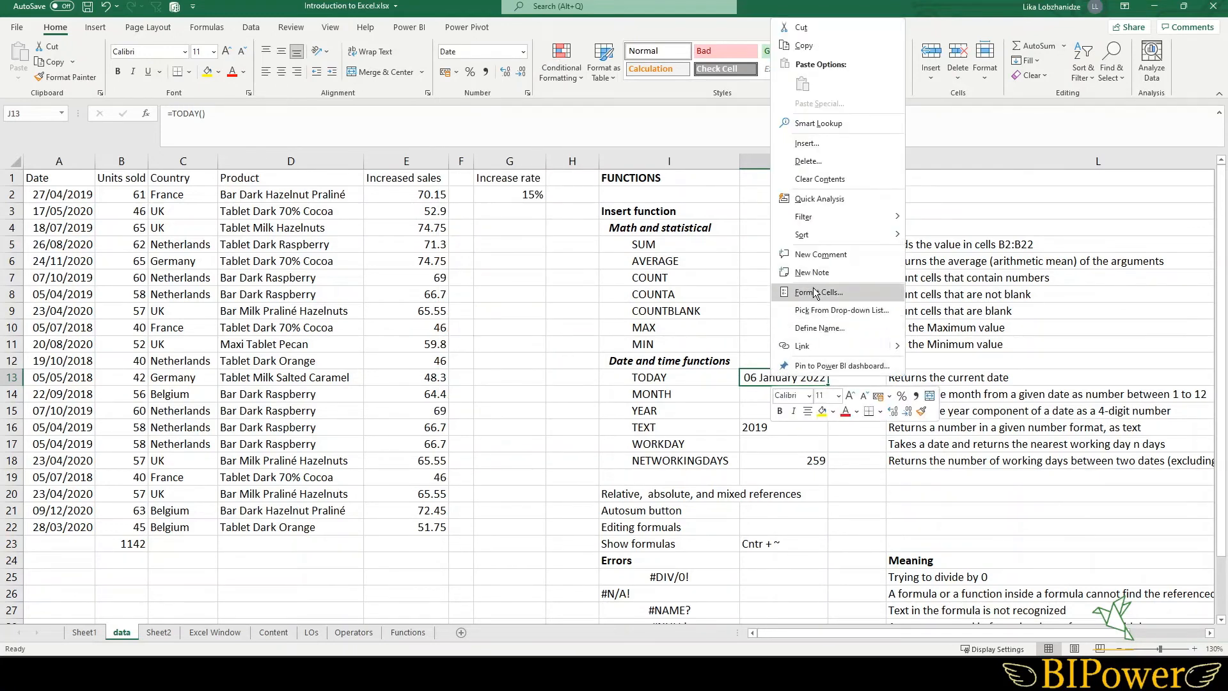
left_click(813, 291)
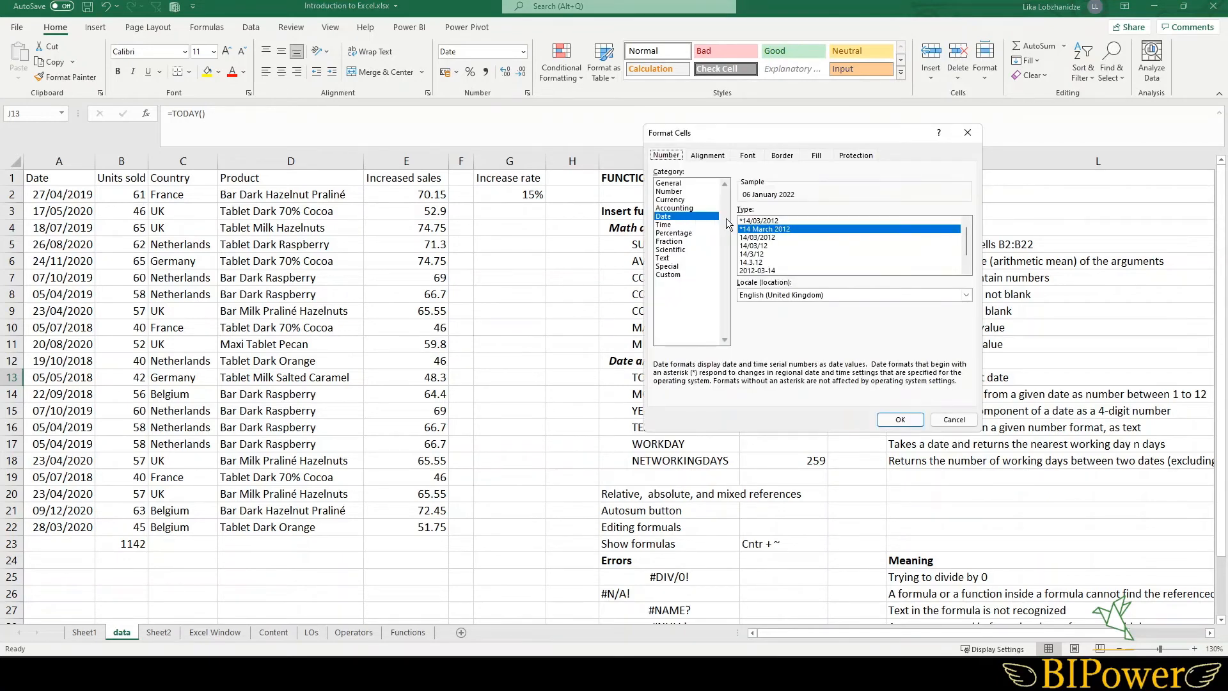
scroll(819, 256, "down", 1)
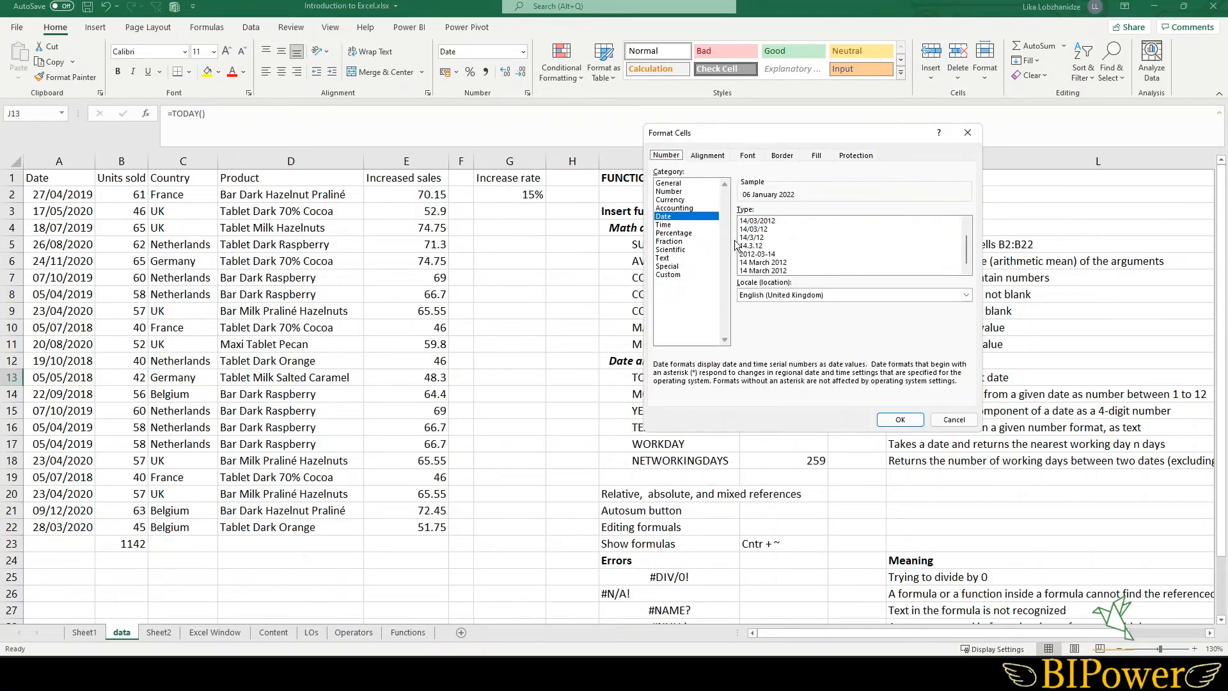
left_click(953, 420)
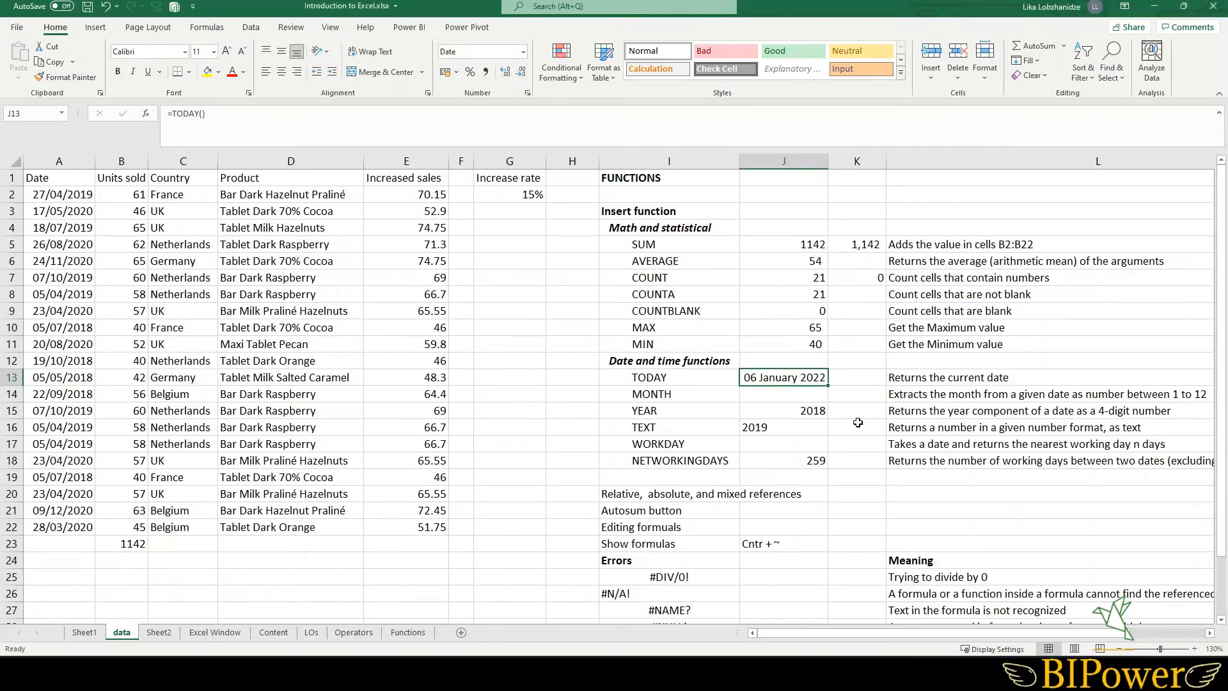
- Insert the current date as a static value in K13 and compare its contents with J13's TODAY formula
left_click(852, 381)
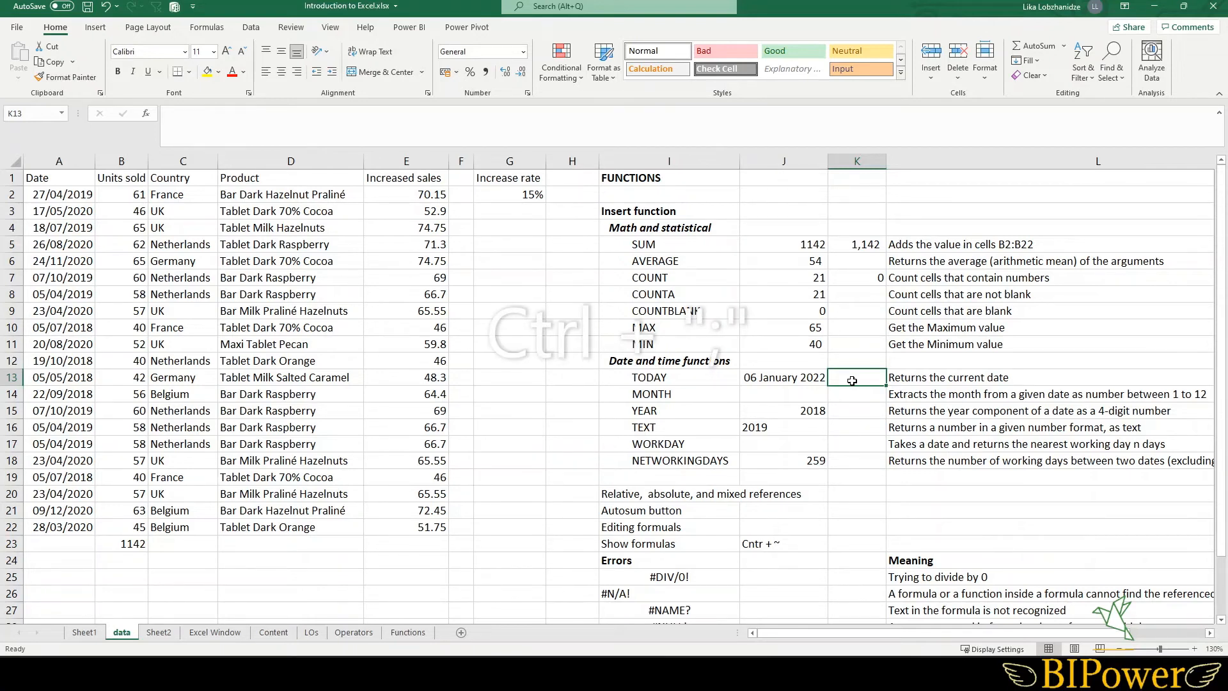
key("ctrl+semicolon")
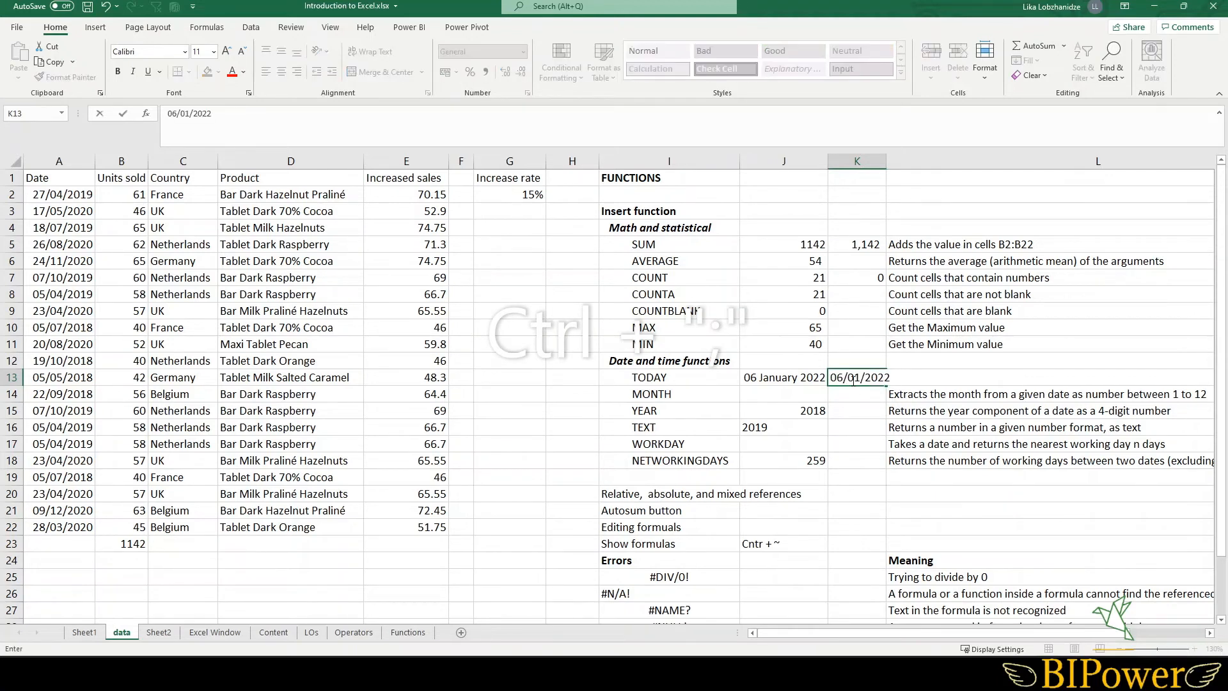
key("Return")
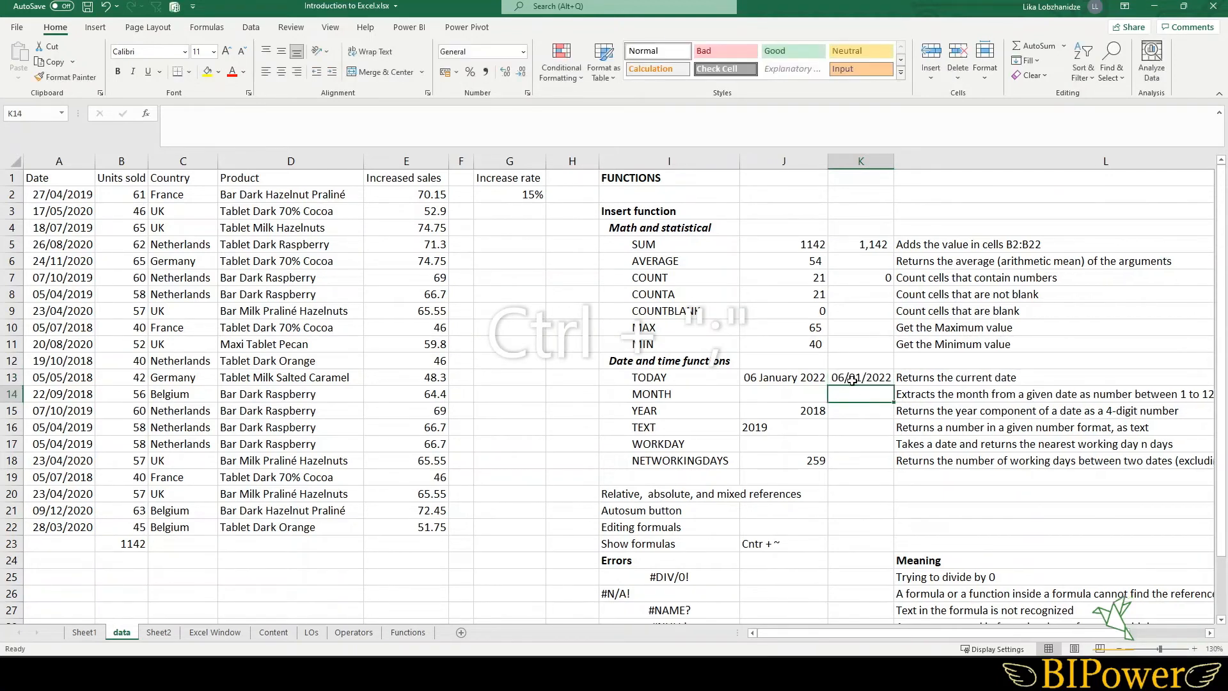
left_click(775, 378)
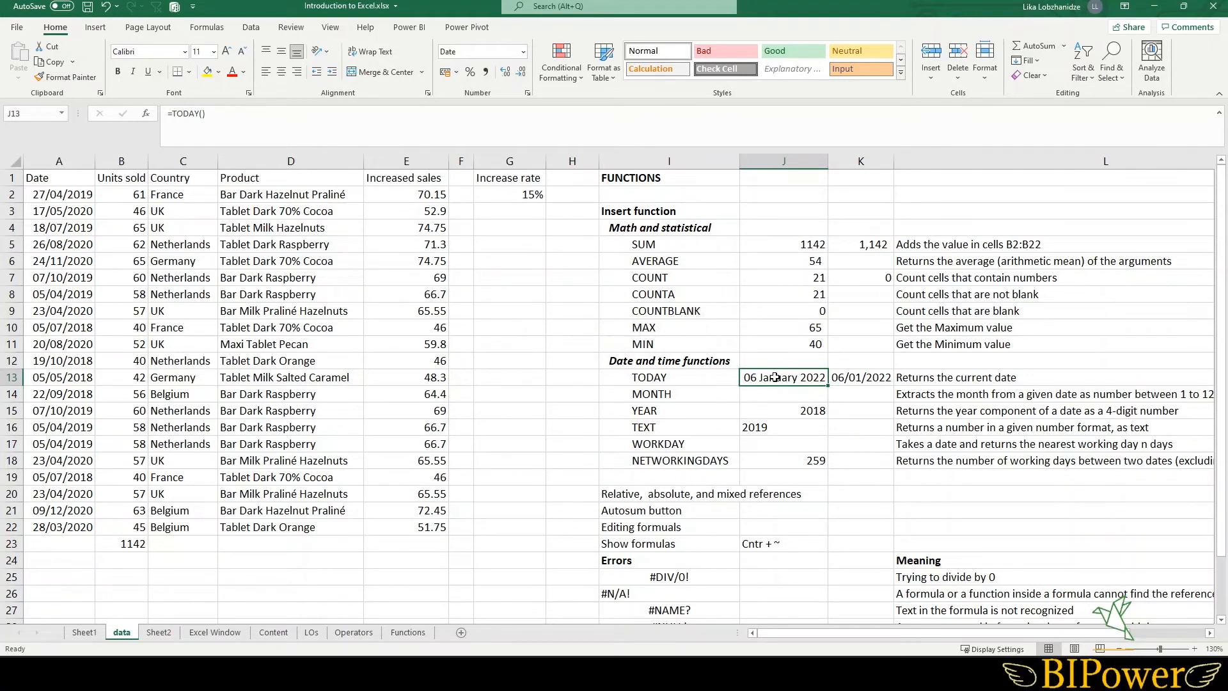
left_click(868, 380)
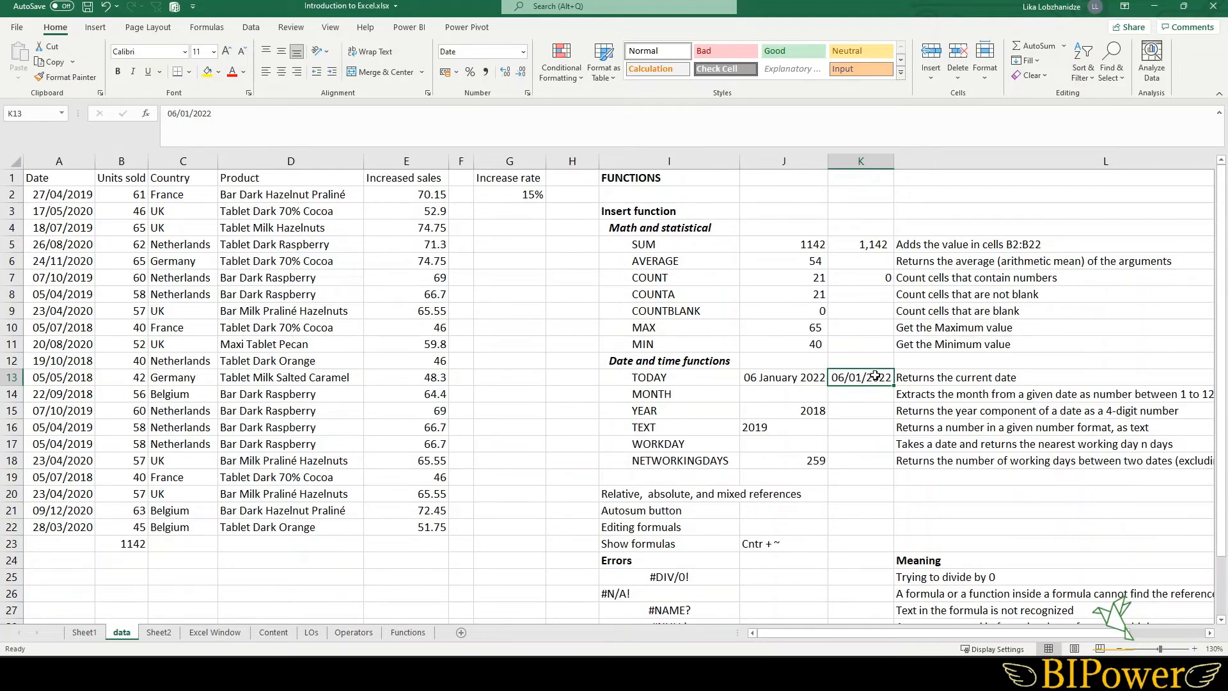
left_click(767, 381)
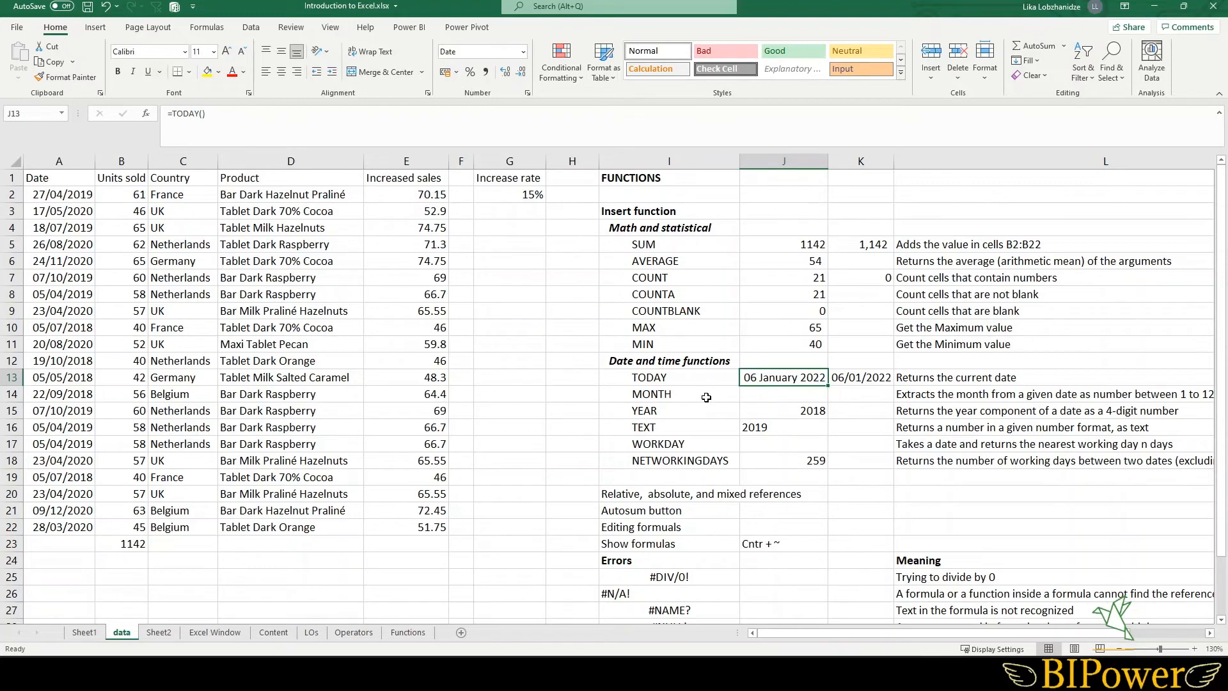
left_click(747, 396)
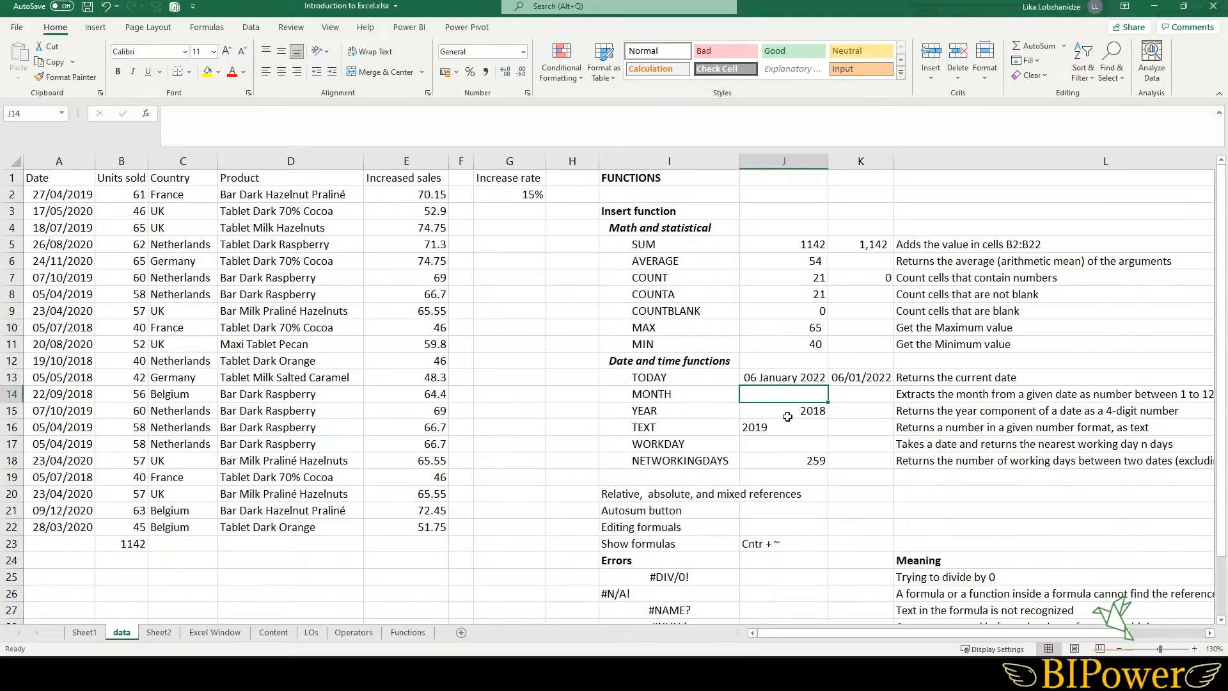
- Enter =MONTH(A2) in J14 to extract the month from the first date in the Date column
left_click_drag(66, 199, 81, 521)
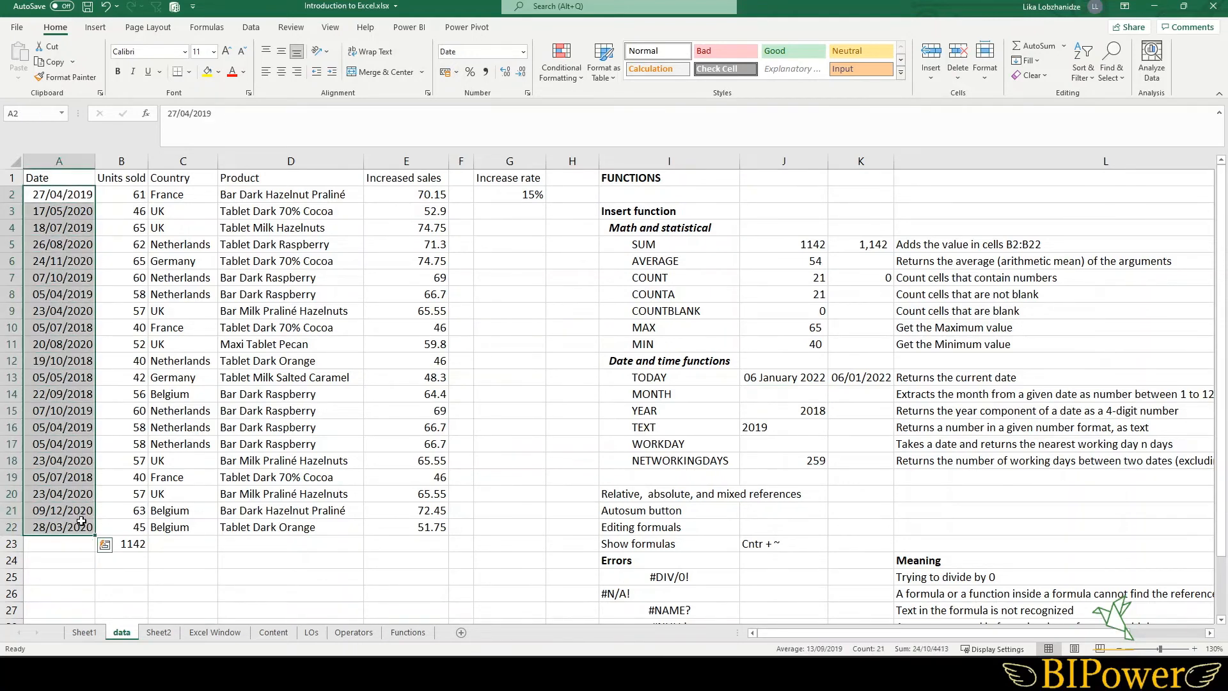
left_click(61, 197)
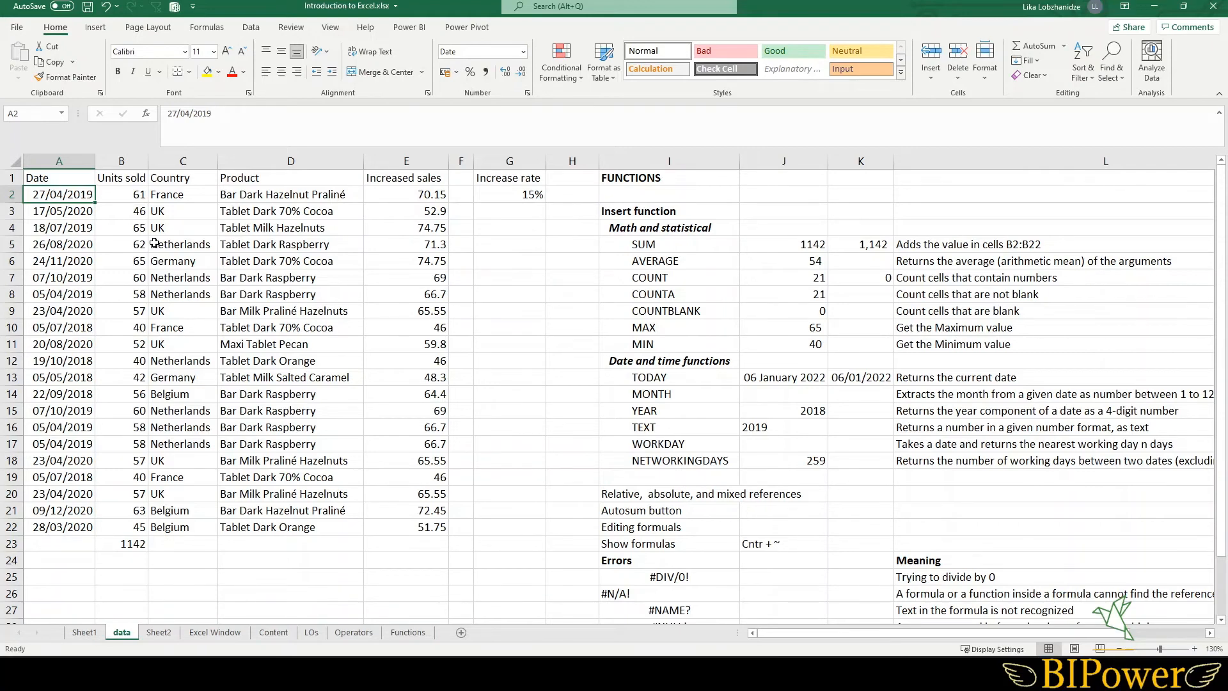
left_click(772, 395)
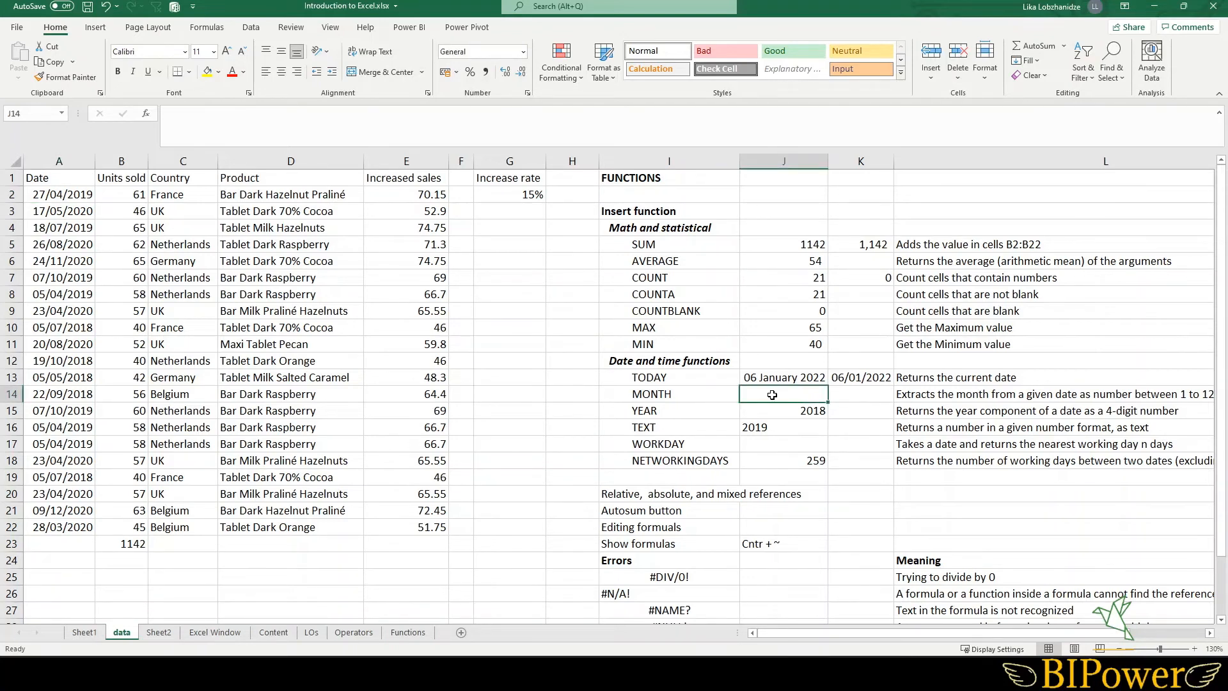
type("=")
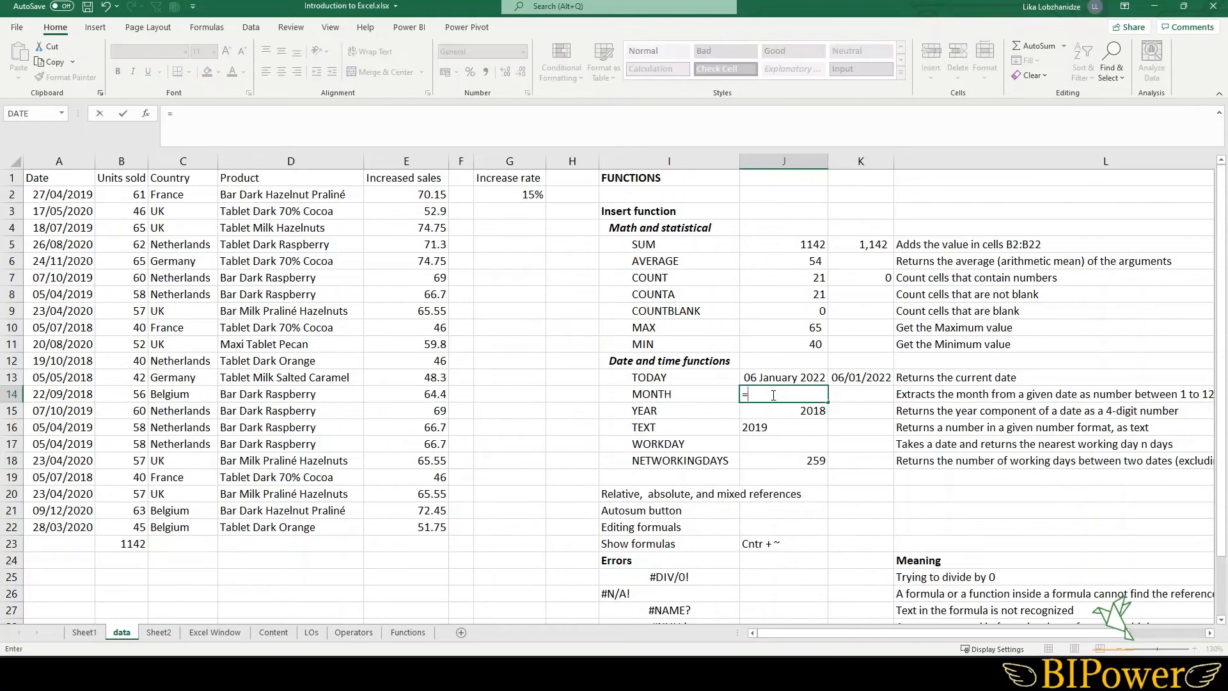
type("mo")
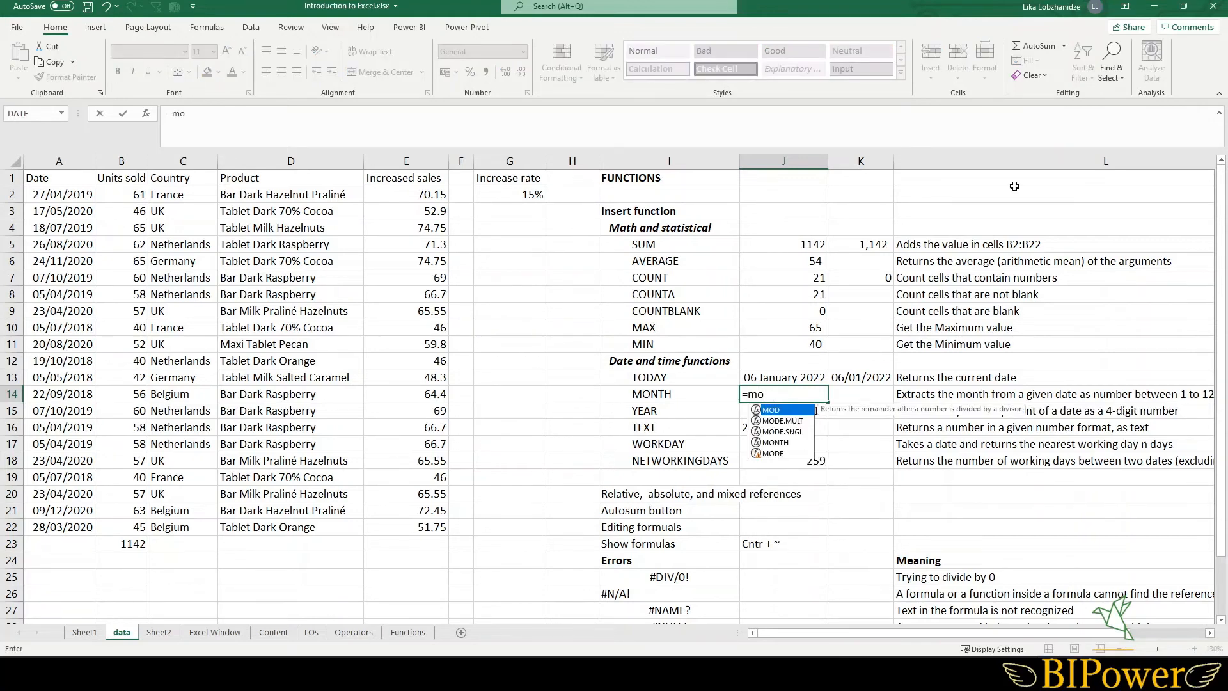
left_click(785, 445)
double_click(785, 445)
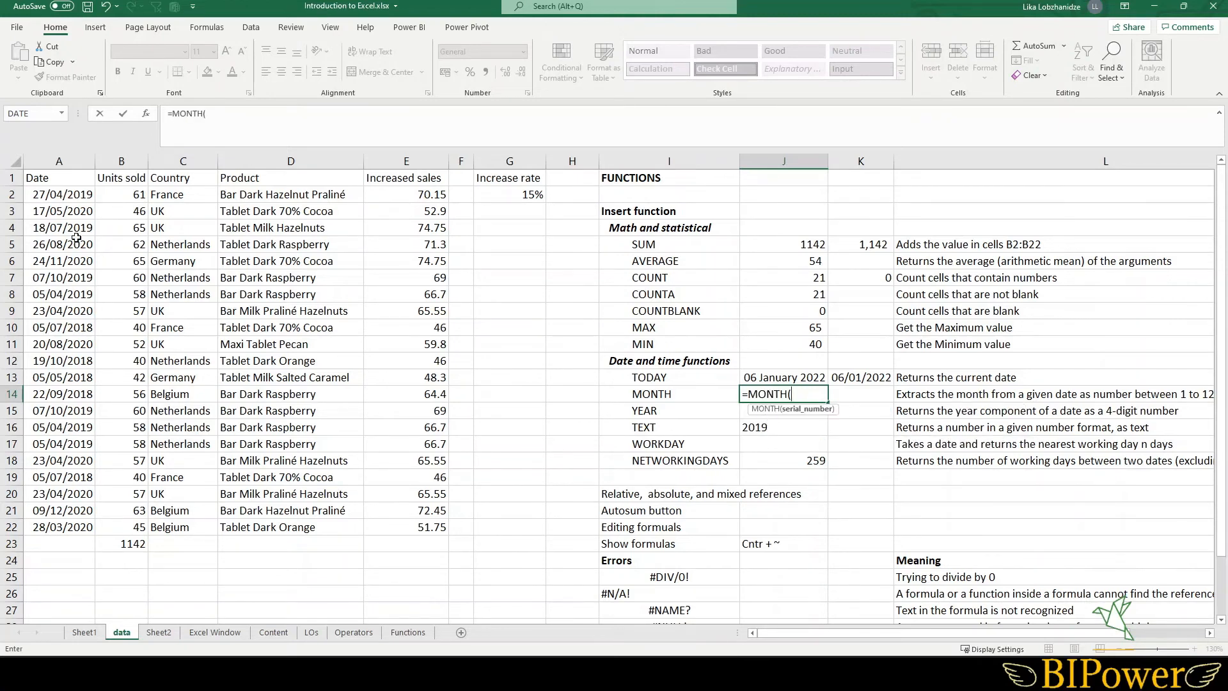
left_click(57, 195)
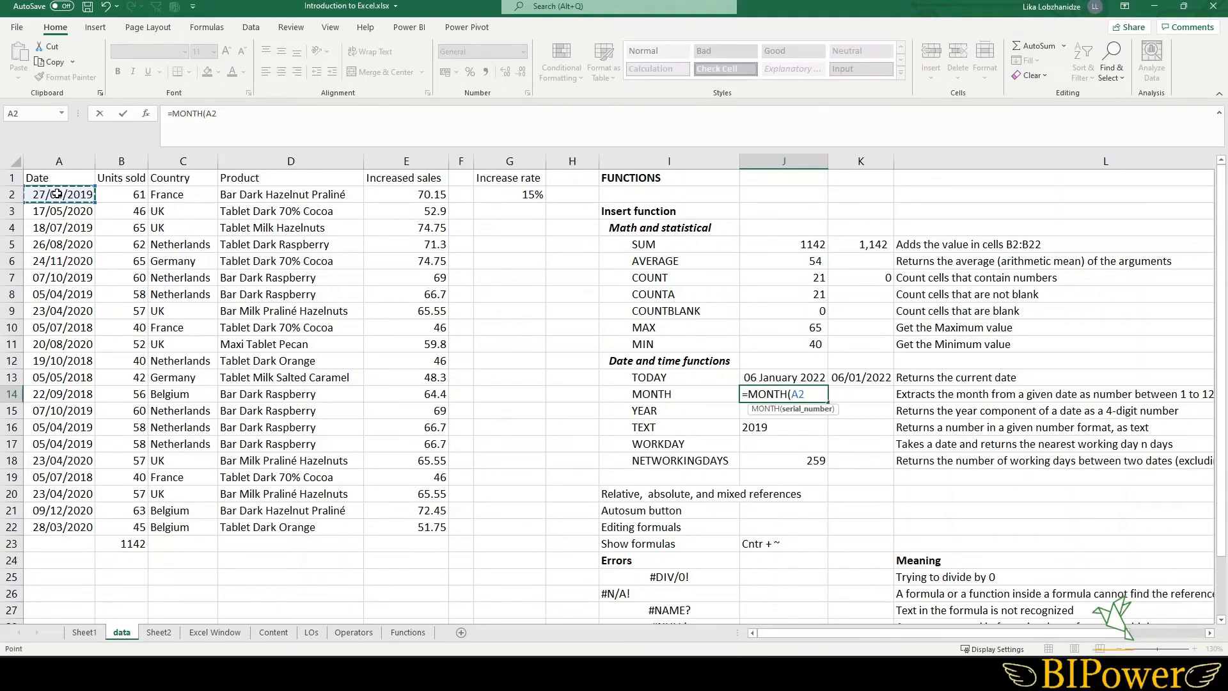
type(")")
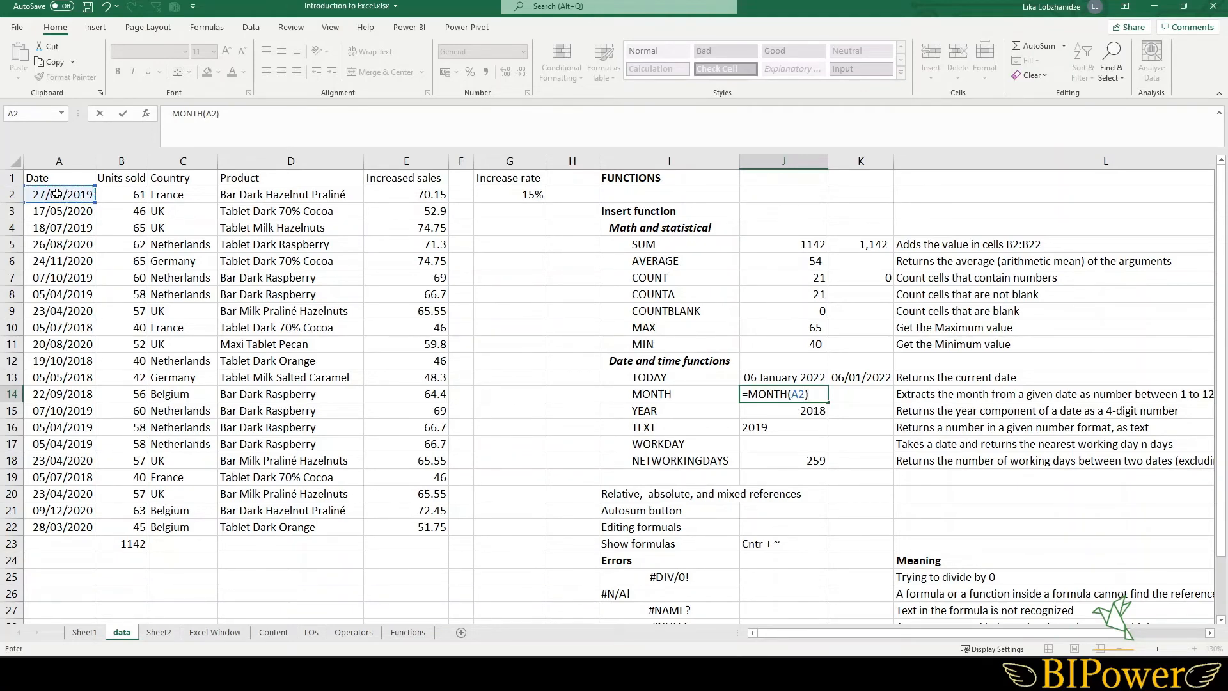
key("Return")
left_click(787, 398)
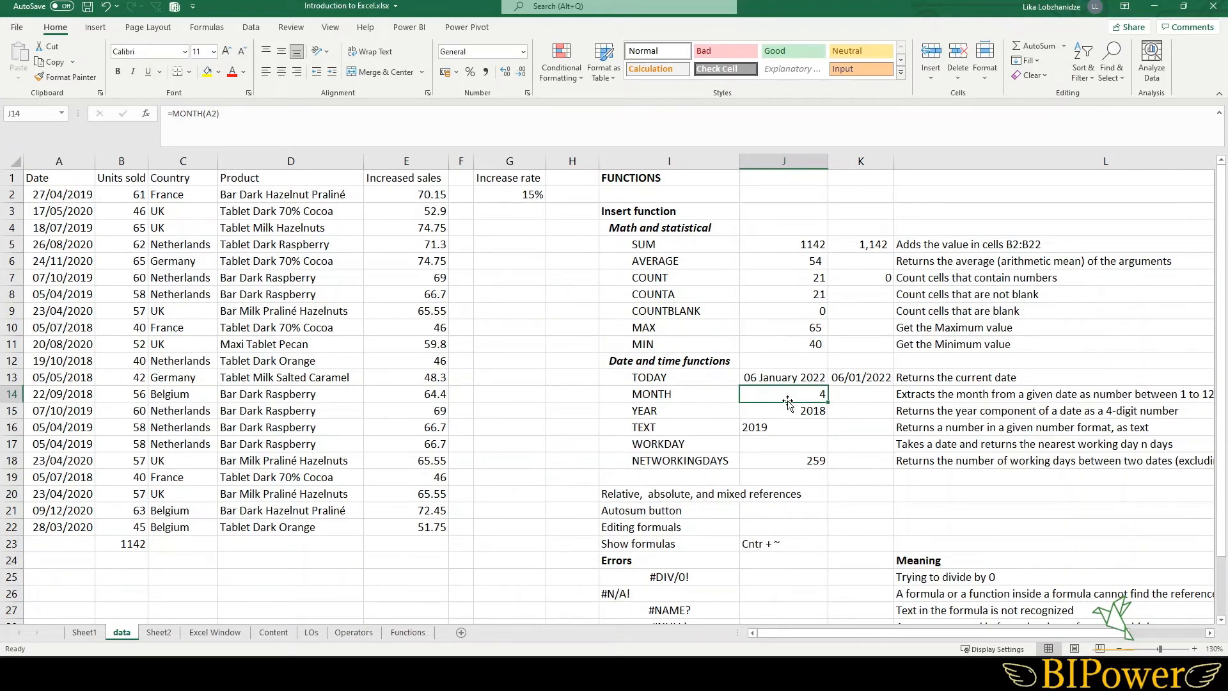
- Examine the YEAR formula in J15 and the TEXT formula with its format code in J16
left_click(776, 410)
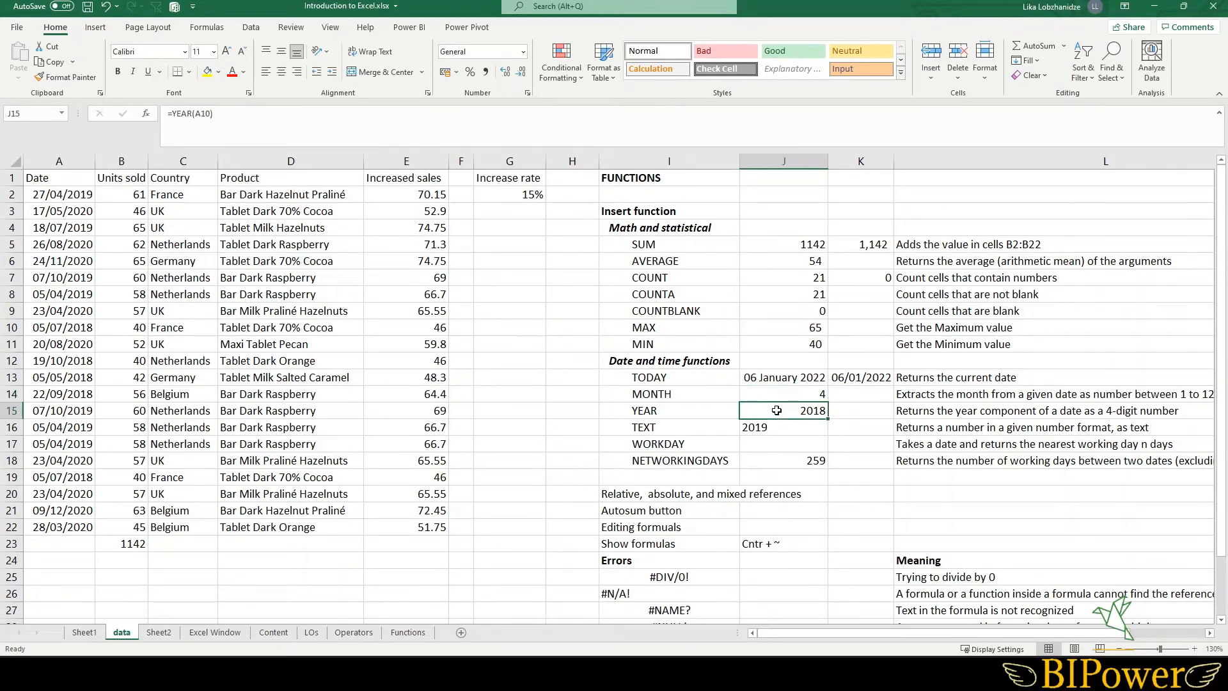
double_click(777, 410)
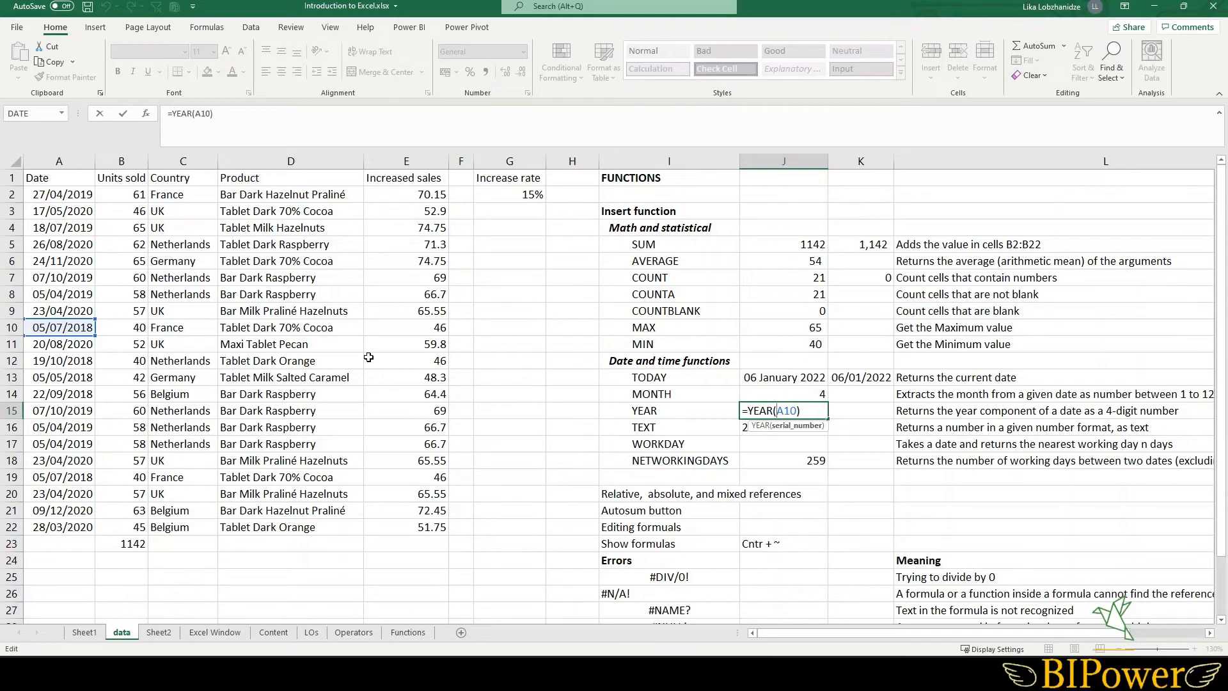
key("Return")
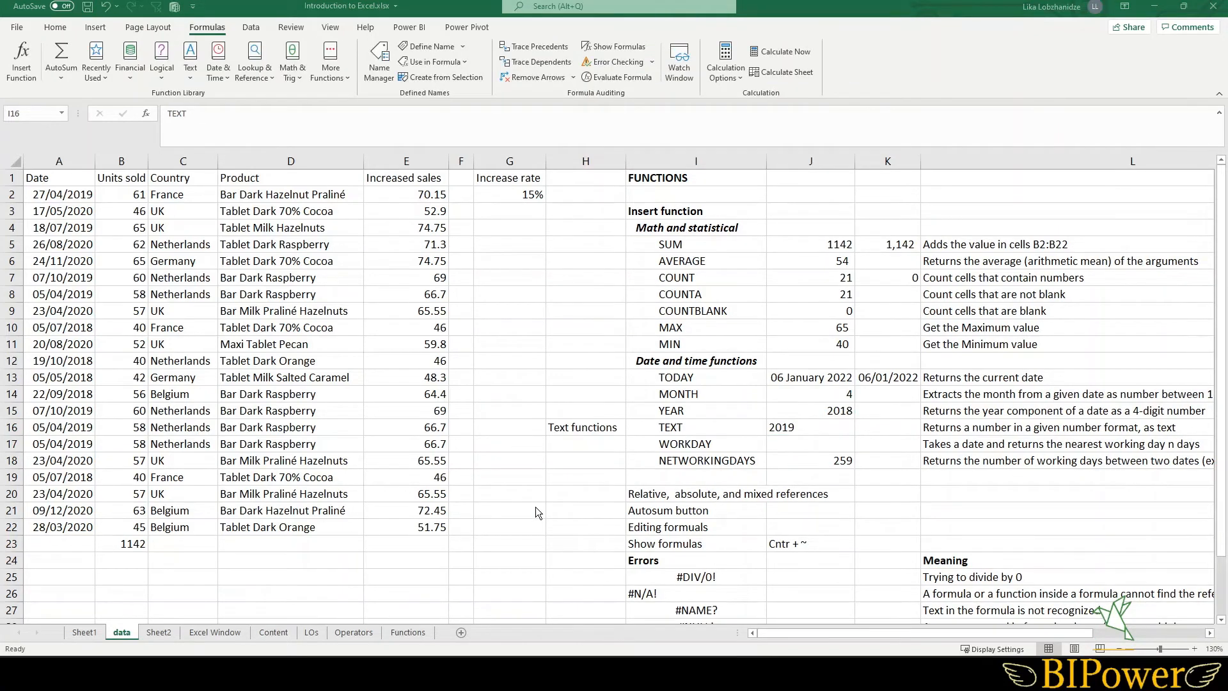
left_click(696, 426)
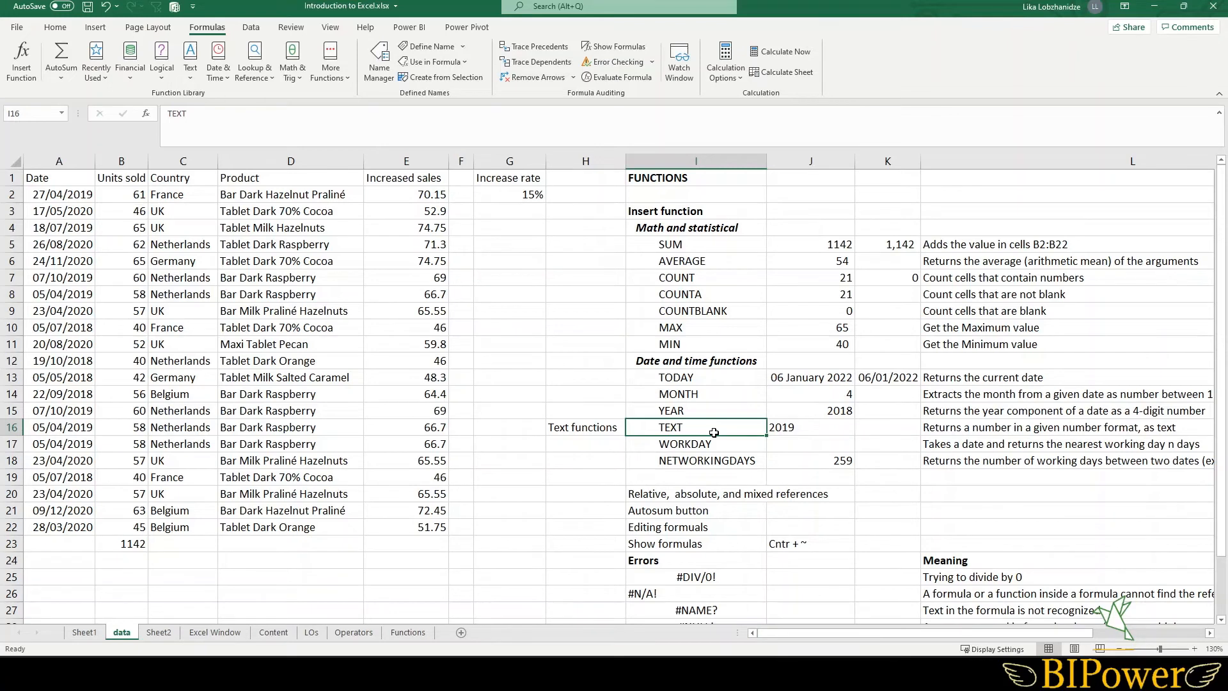
left_click(801, 427)
double_click(801, 426)
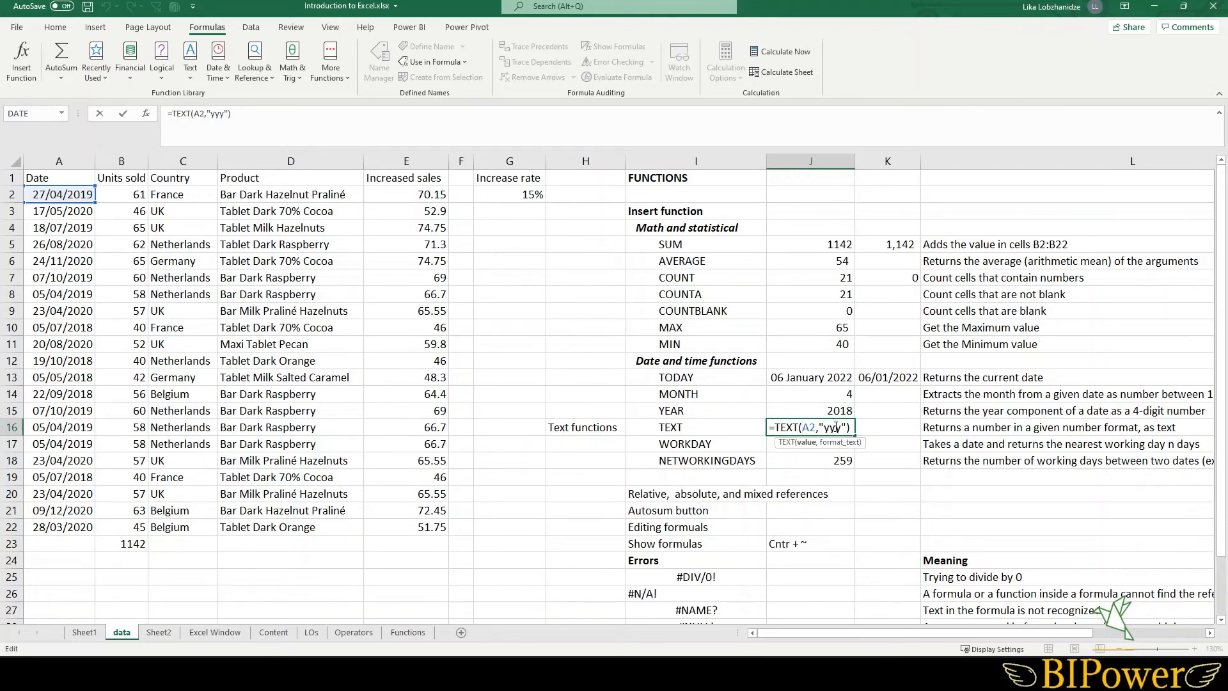
left_click_drag(844, 426, 821, 427)
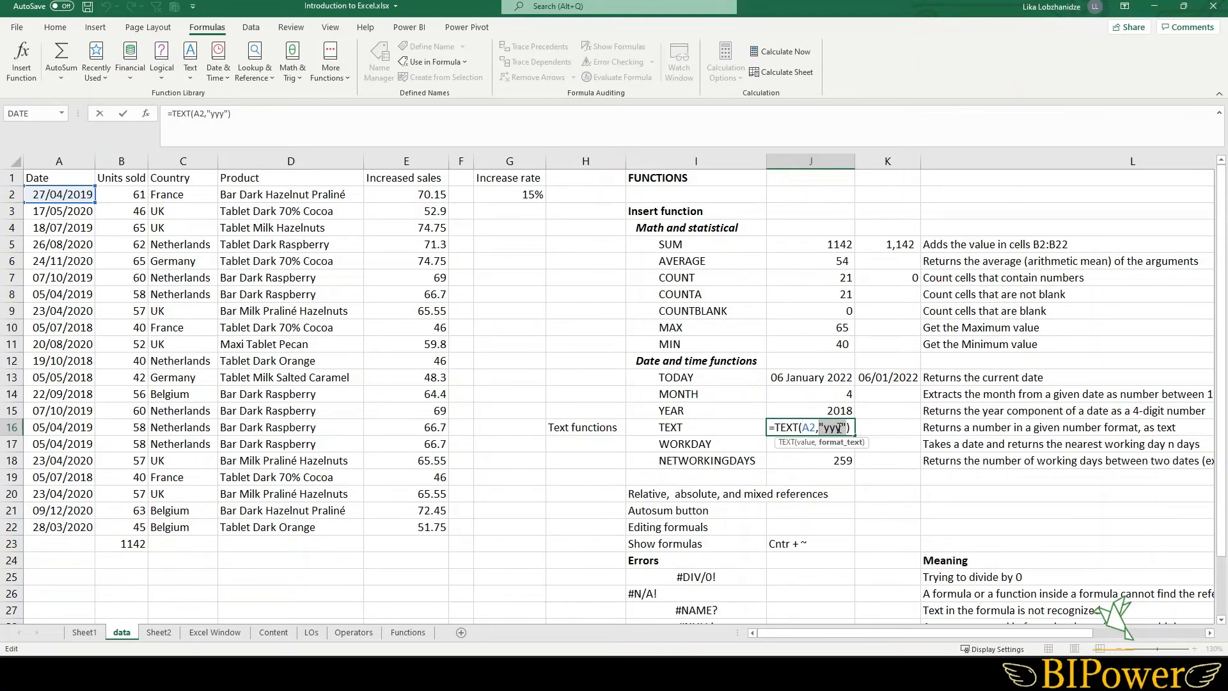
left_click(840, 427)
key("Return")
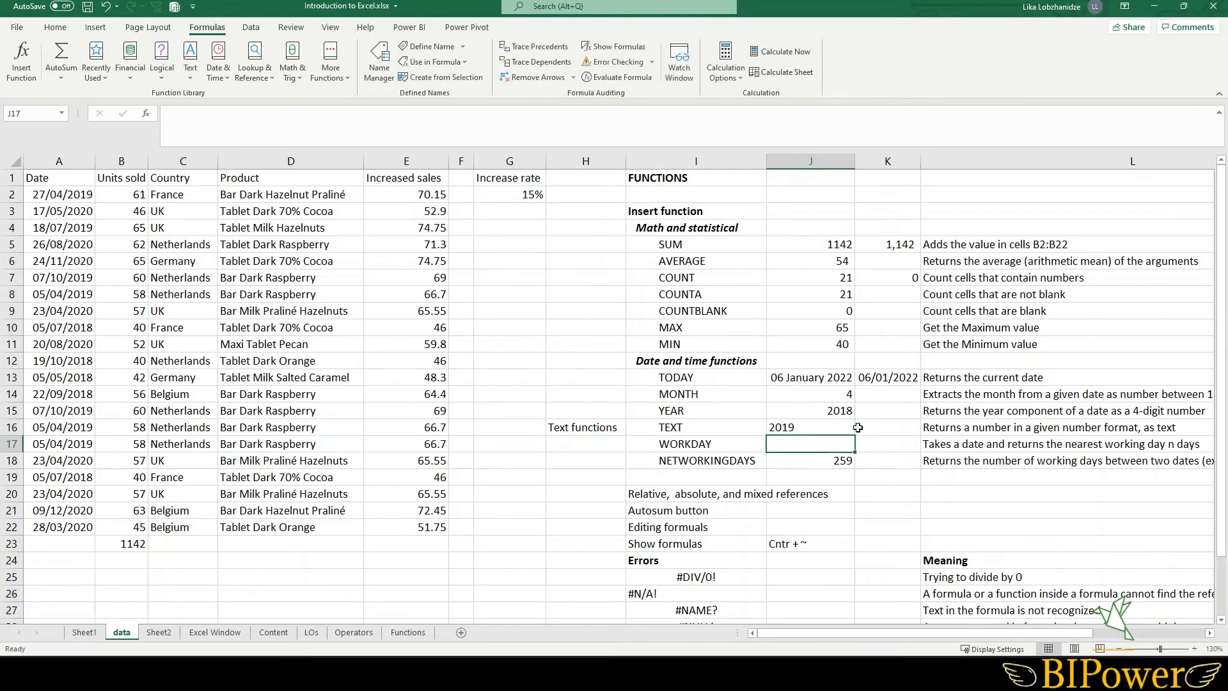
- Change the TEXT format code in J16 to "ddd" to show the abbreviated weekday
left_click(796, 428)
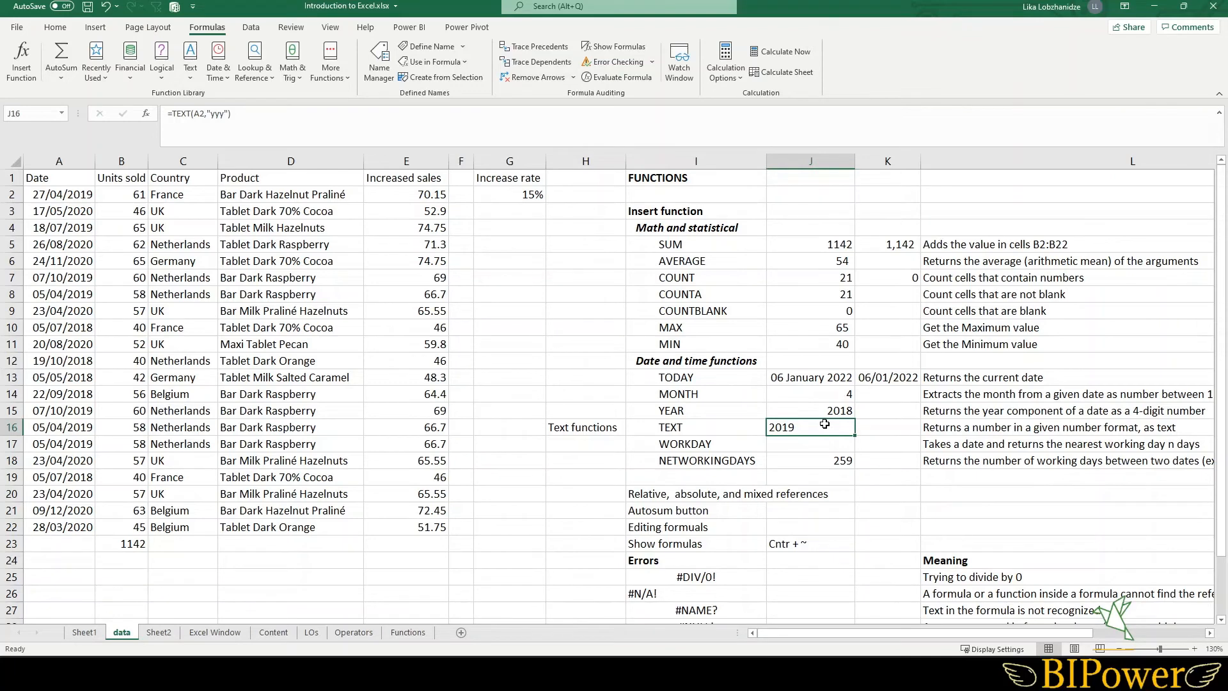
left_click(226, 113)
key("BackSpace")
key("BackSpace")
key("BackSpace")
key("BackSpace")
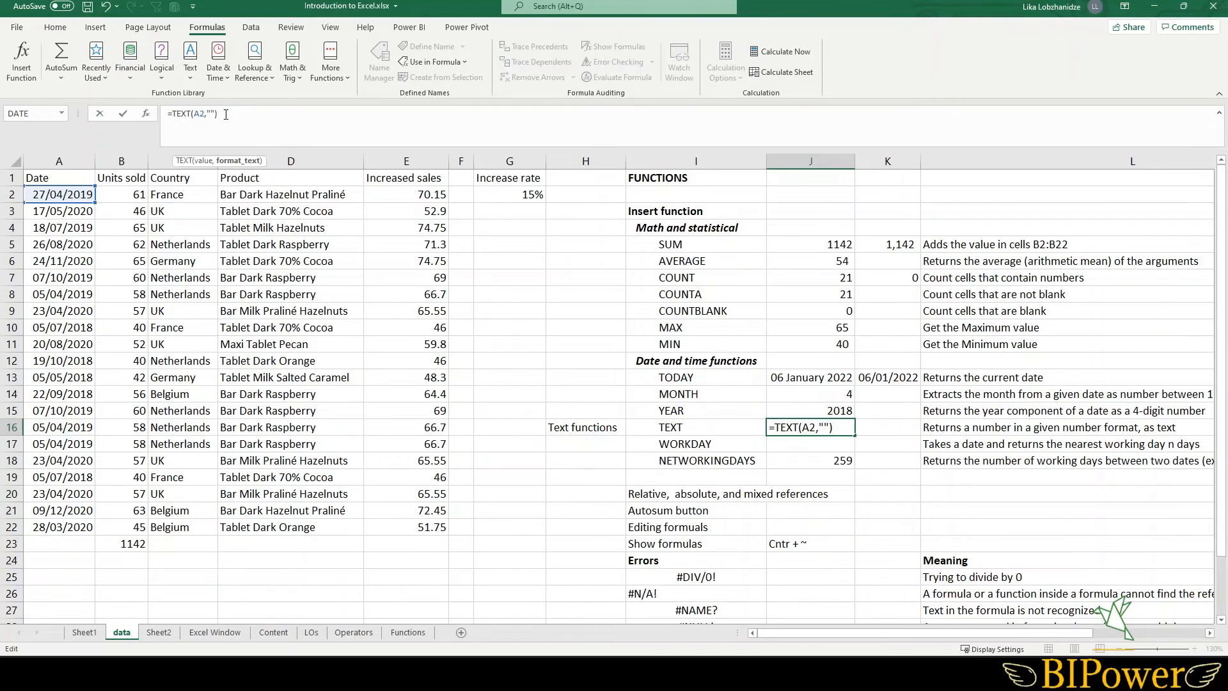
type("ddd")
key("Return")
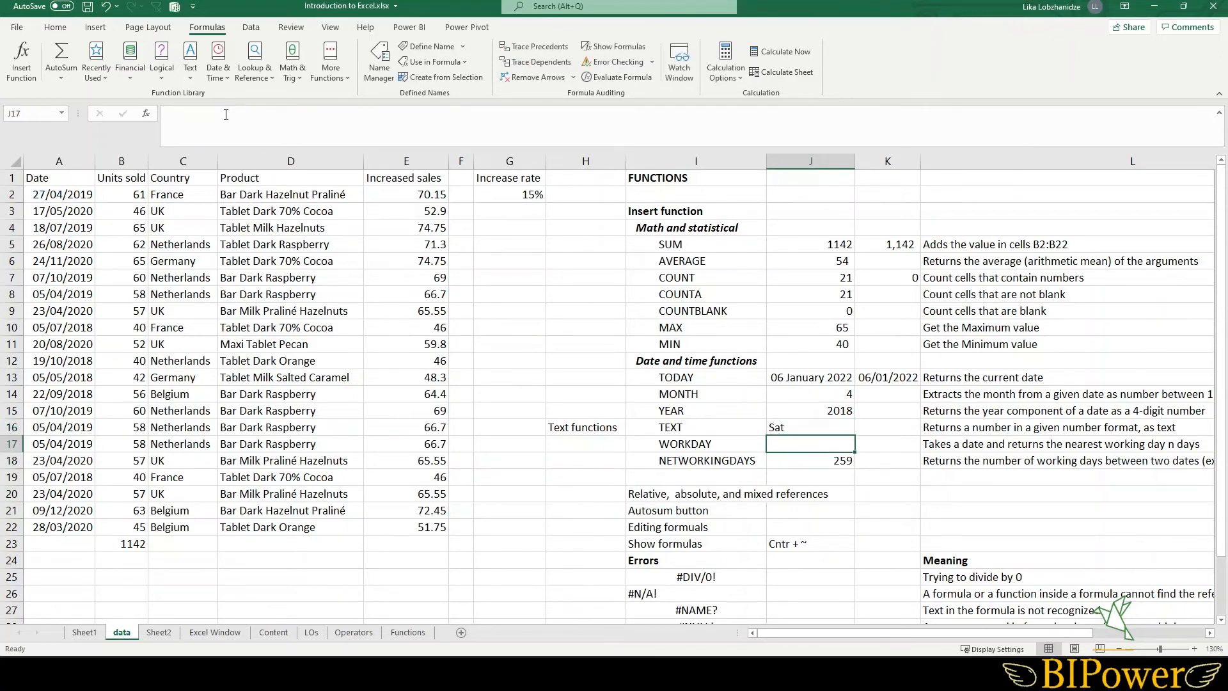
- Extend J16's format code to "dddd" so the full weekday name is shown
left_click(796, 429)
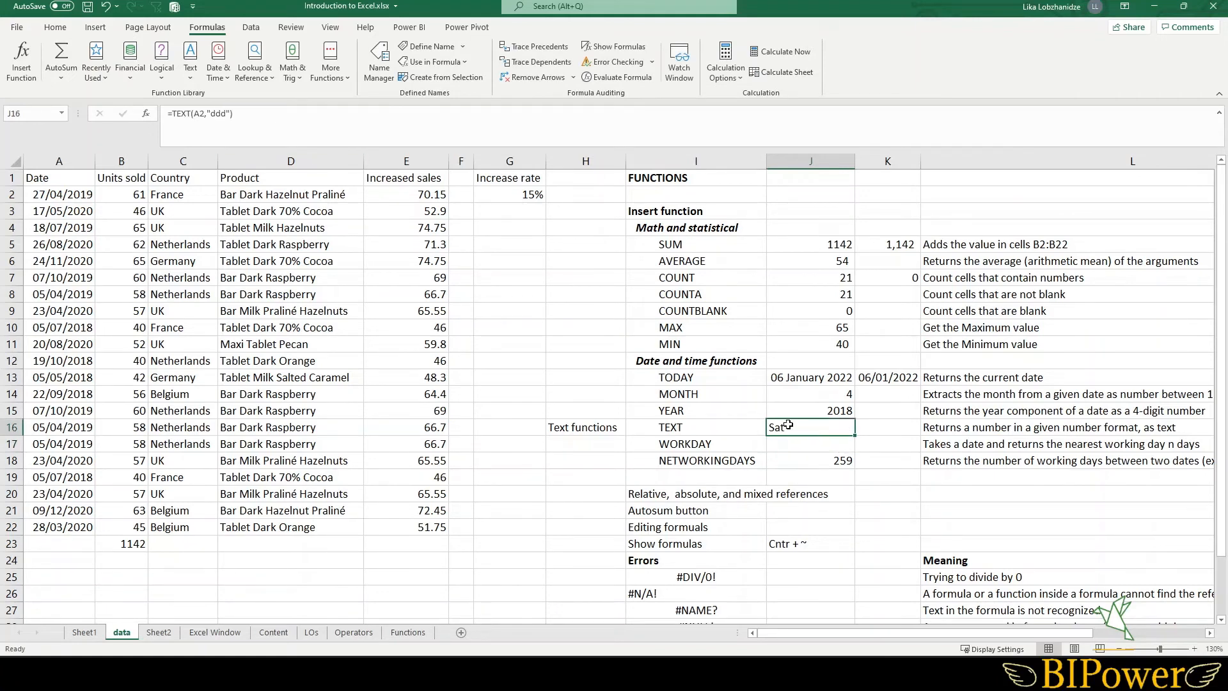
left_click(225, 113)
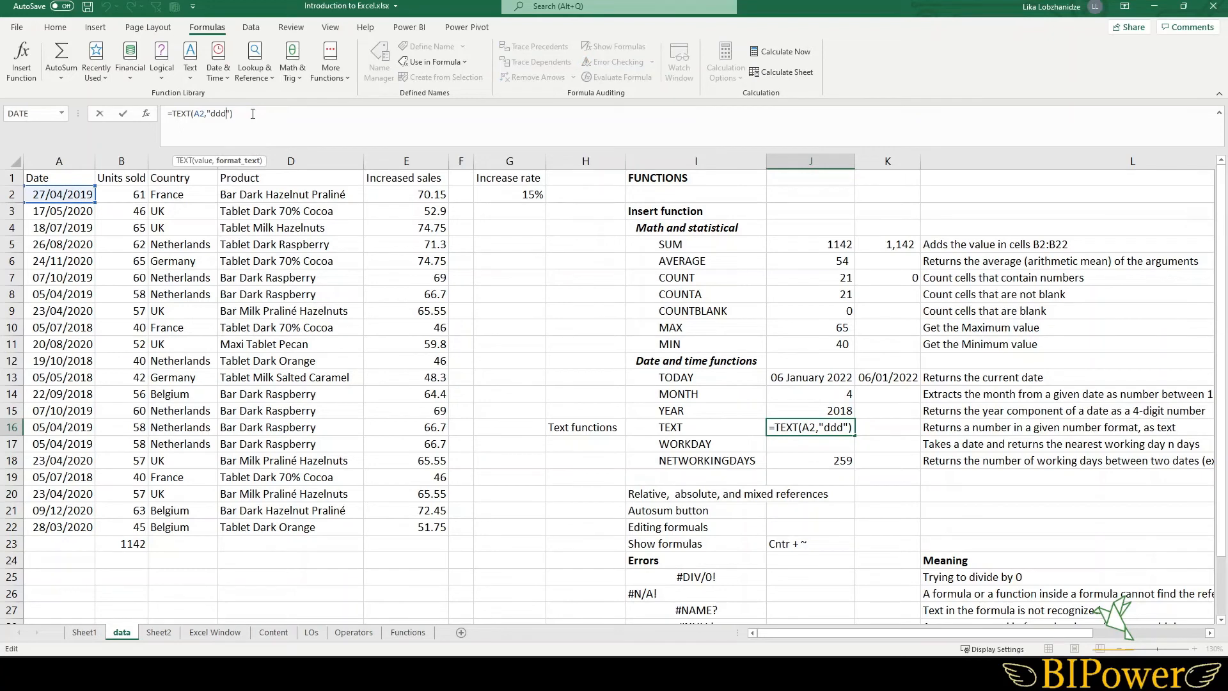
type("d")
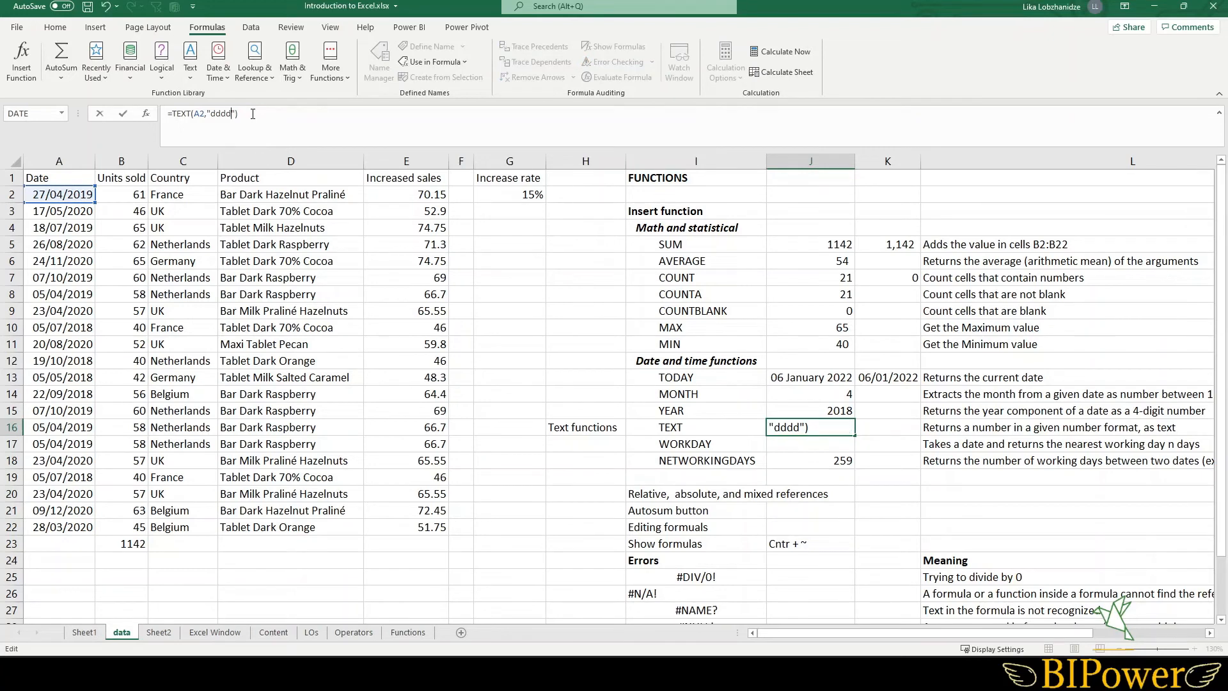
key("Return")
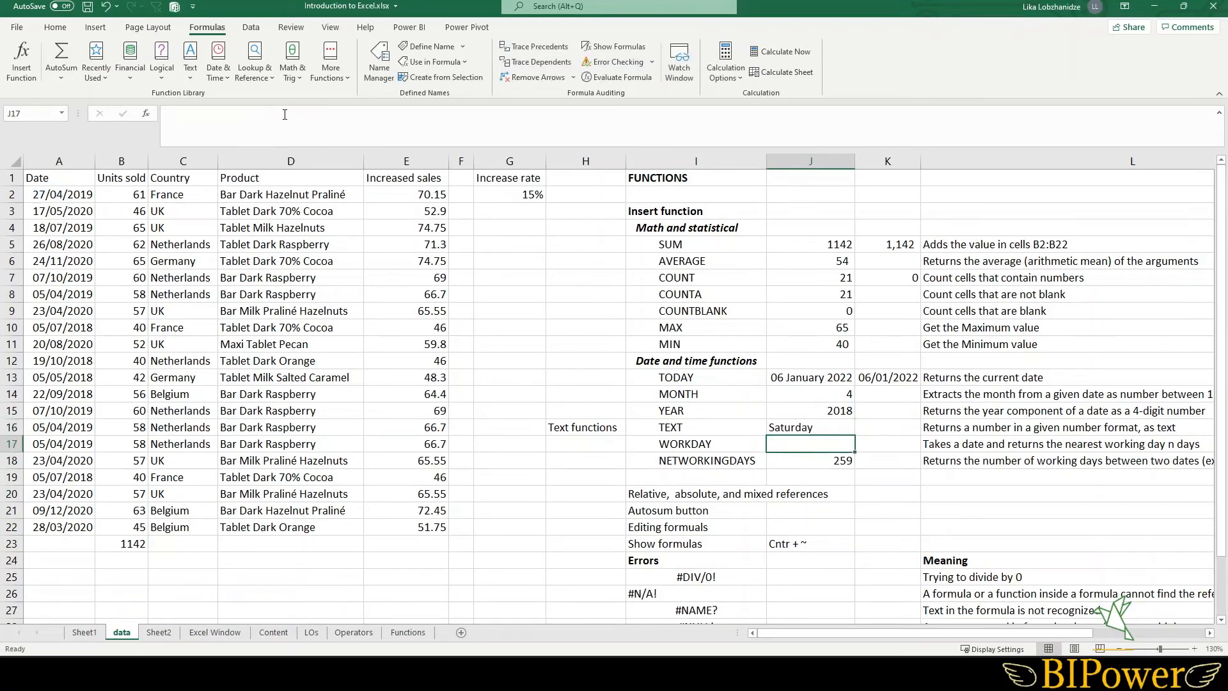
- Enter =WORKDAY(J13,4) in J17 to get the date four working days after today
left_click(798, 424)
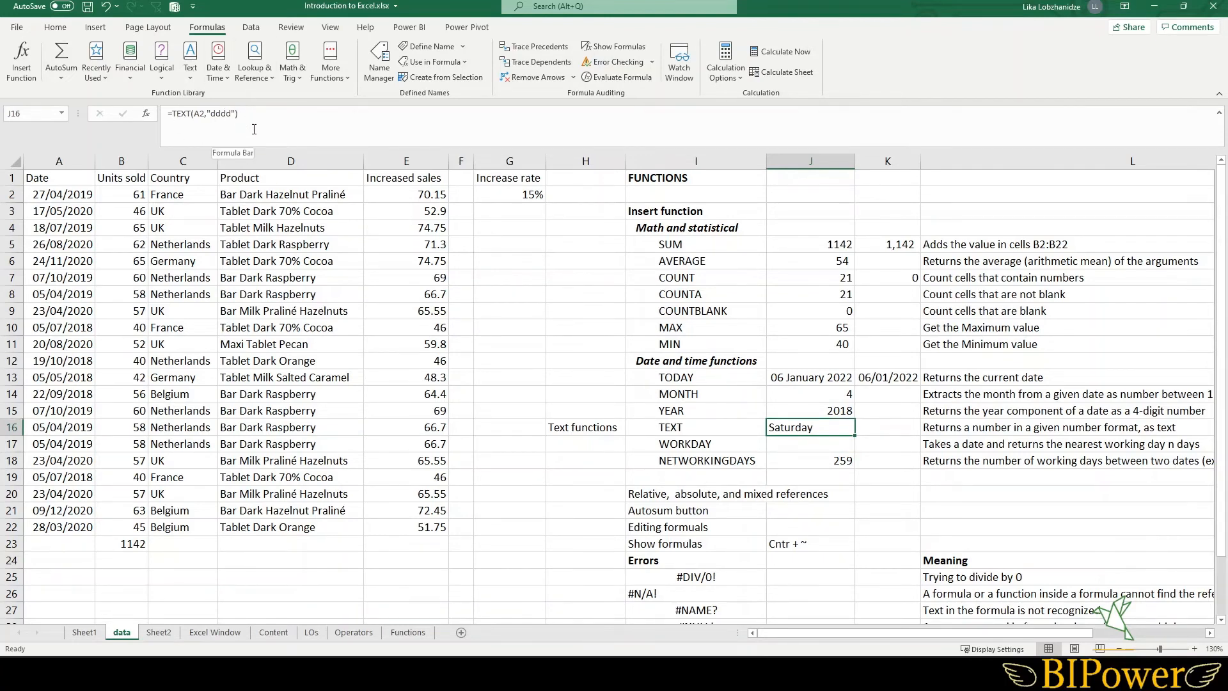
key("Down")
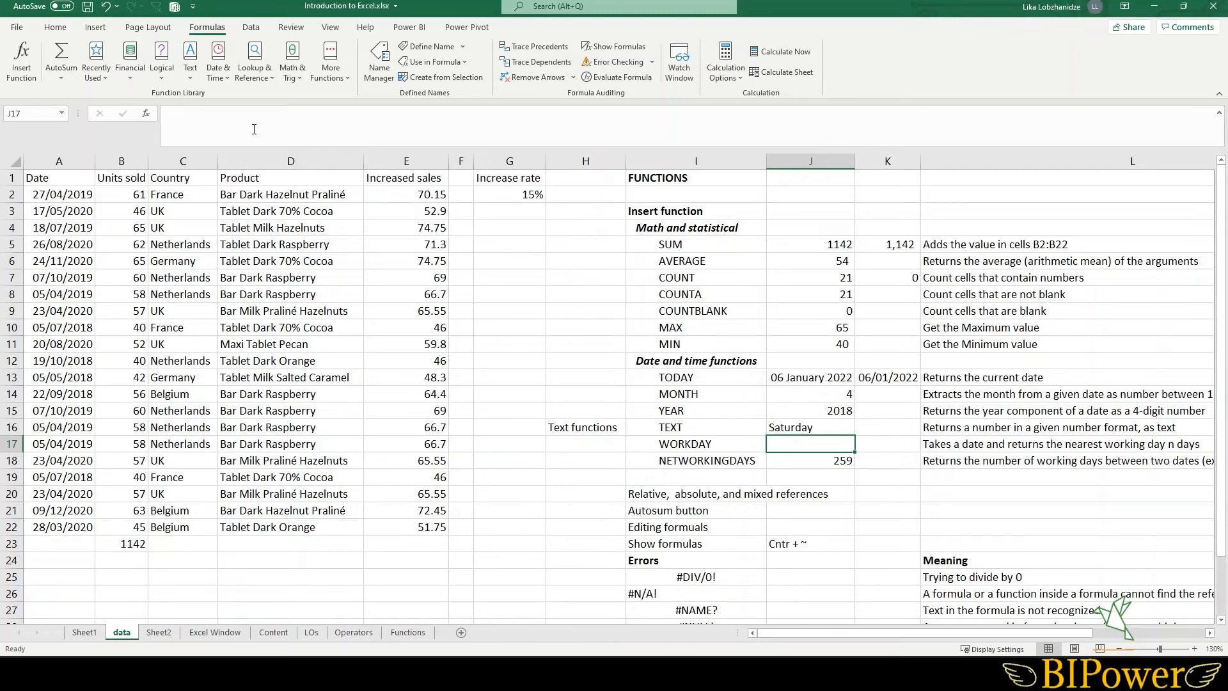
type("=wor")
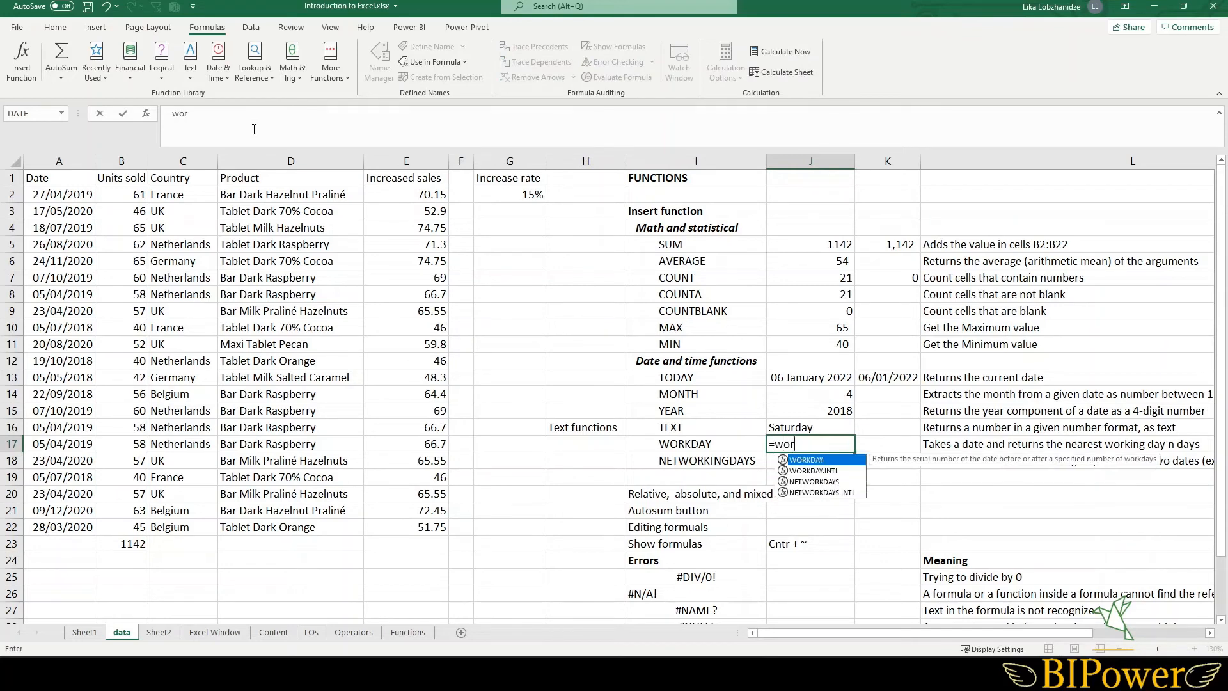
double_click(815, 459)
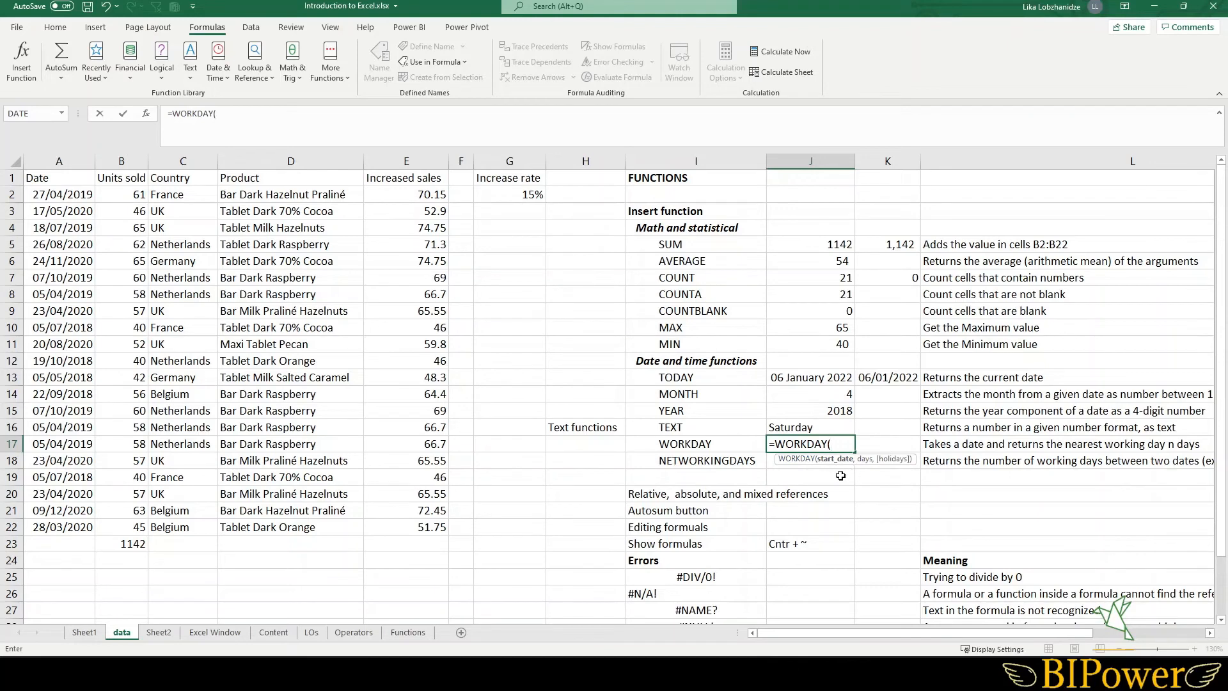
left_click(788, 380)
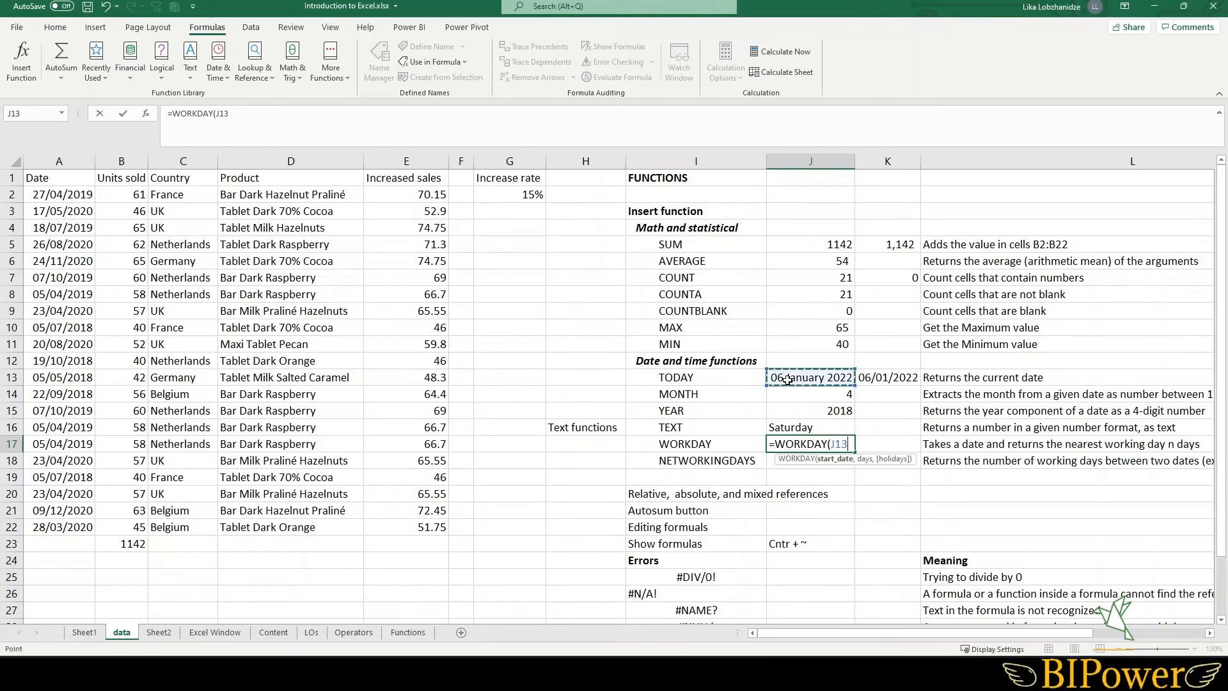
type(",")
type("4")
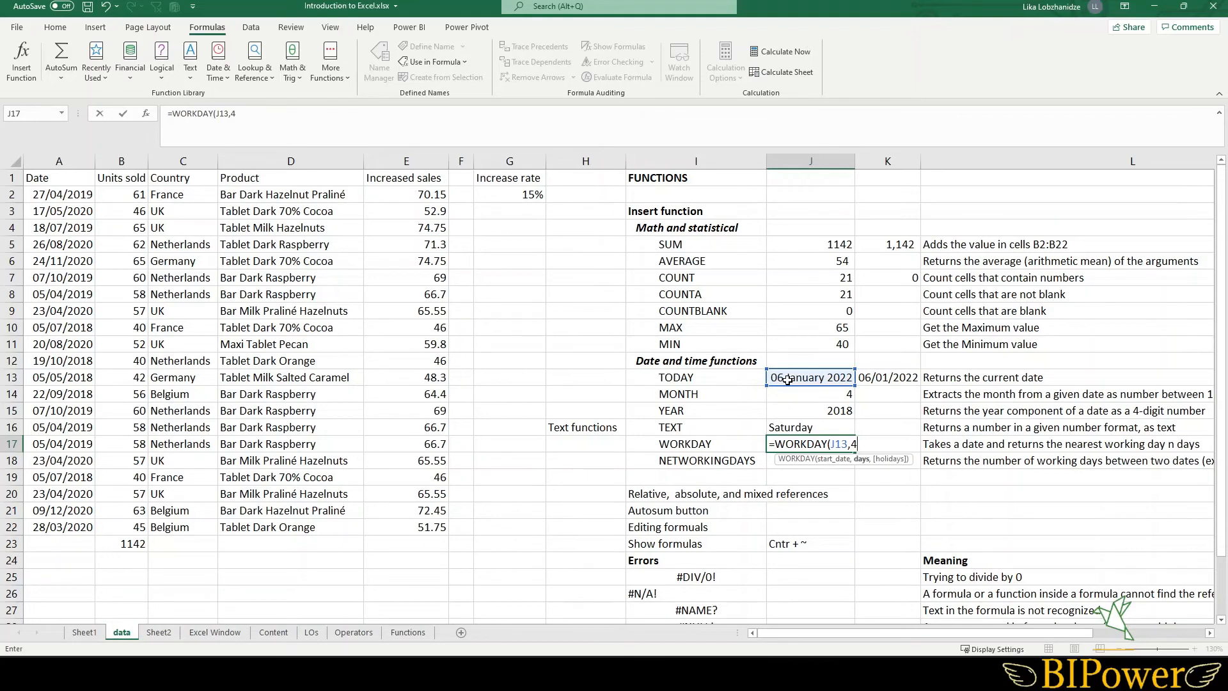
type(")")
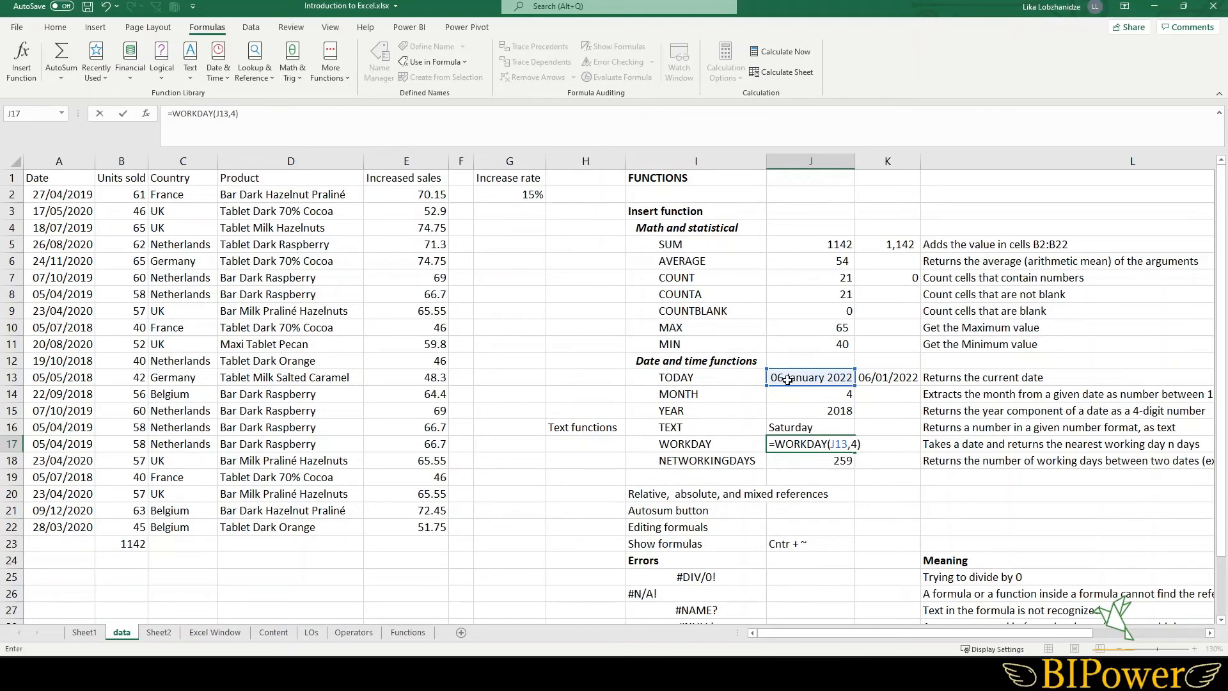
key("Return")
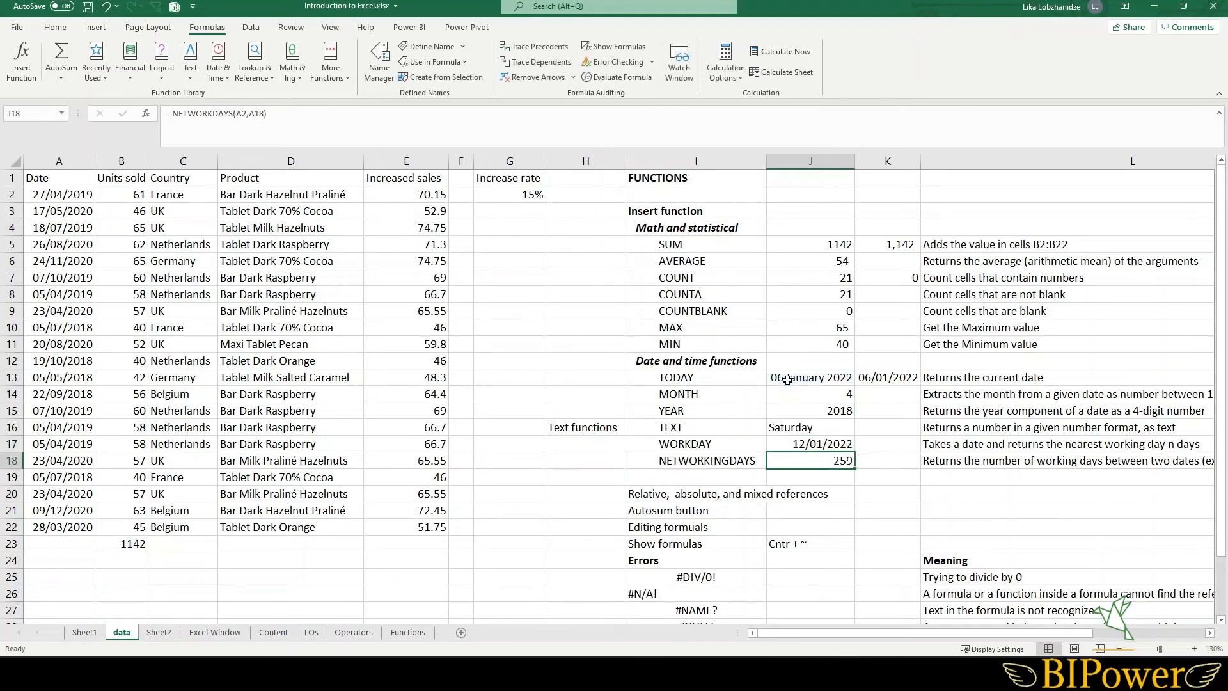
- Examine the WORKDAY formula in J17 and the NETWORKDAYS formula in J18
left_click(793, 444)
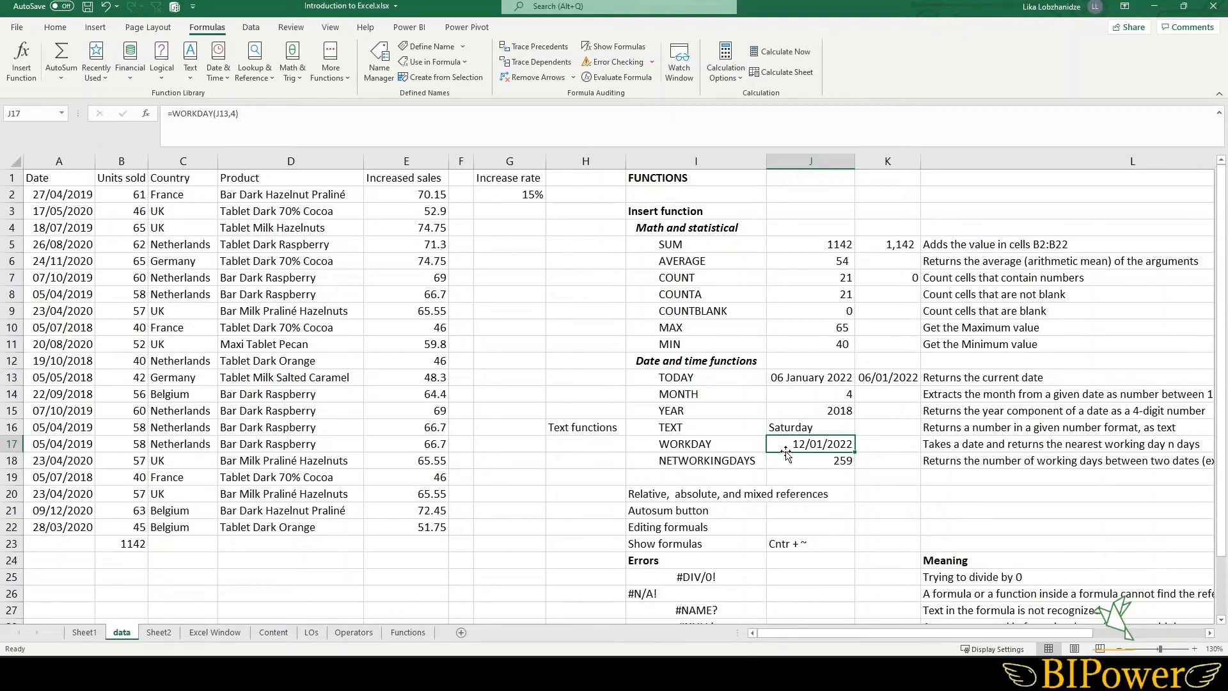
double_click(798, 446)
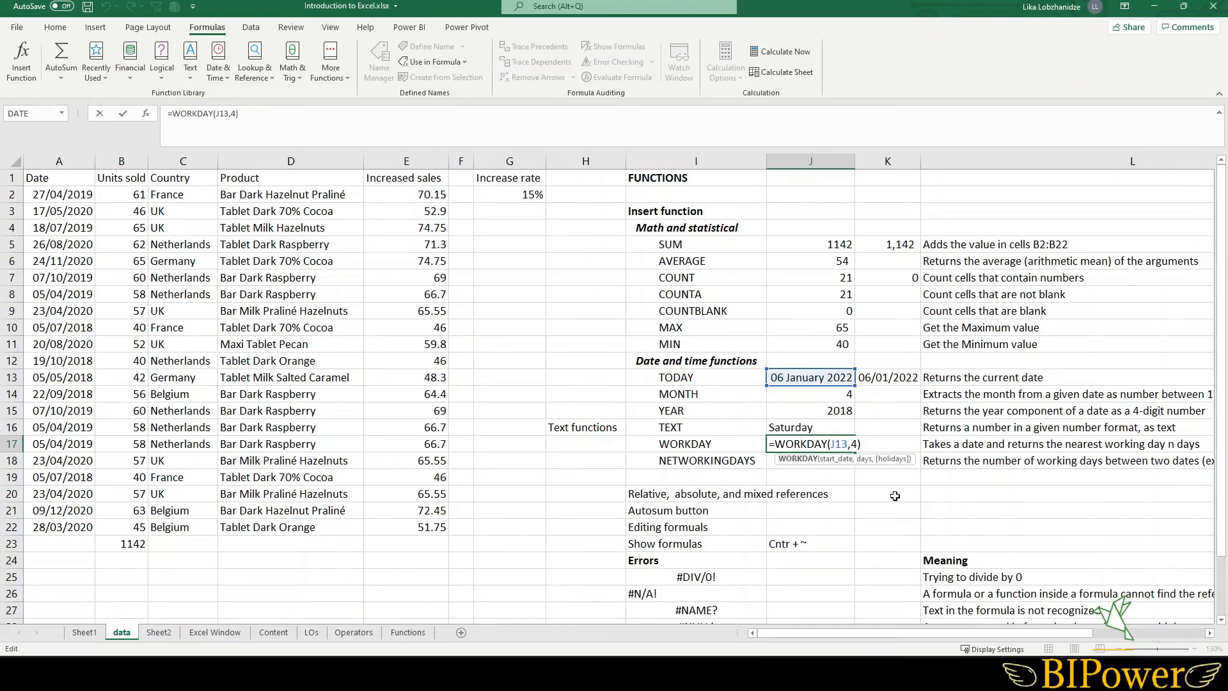
key("Return")
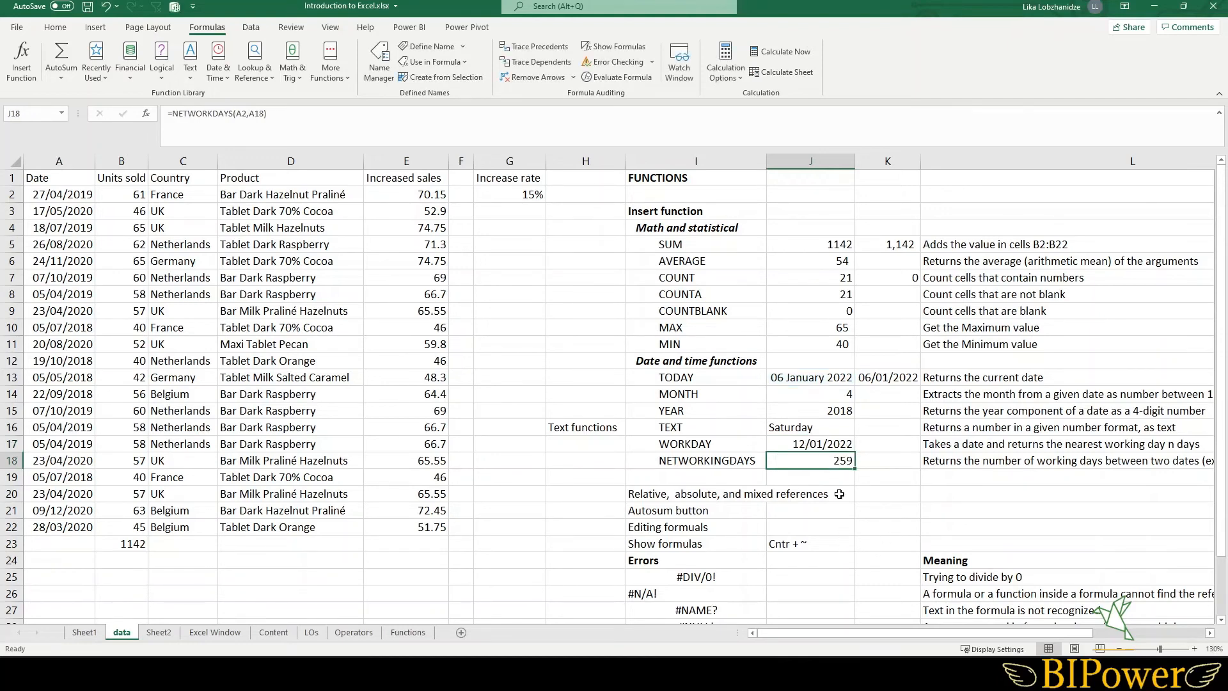
double_click(796, 462)
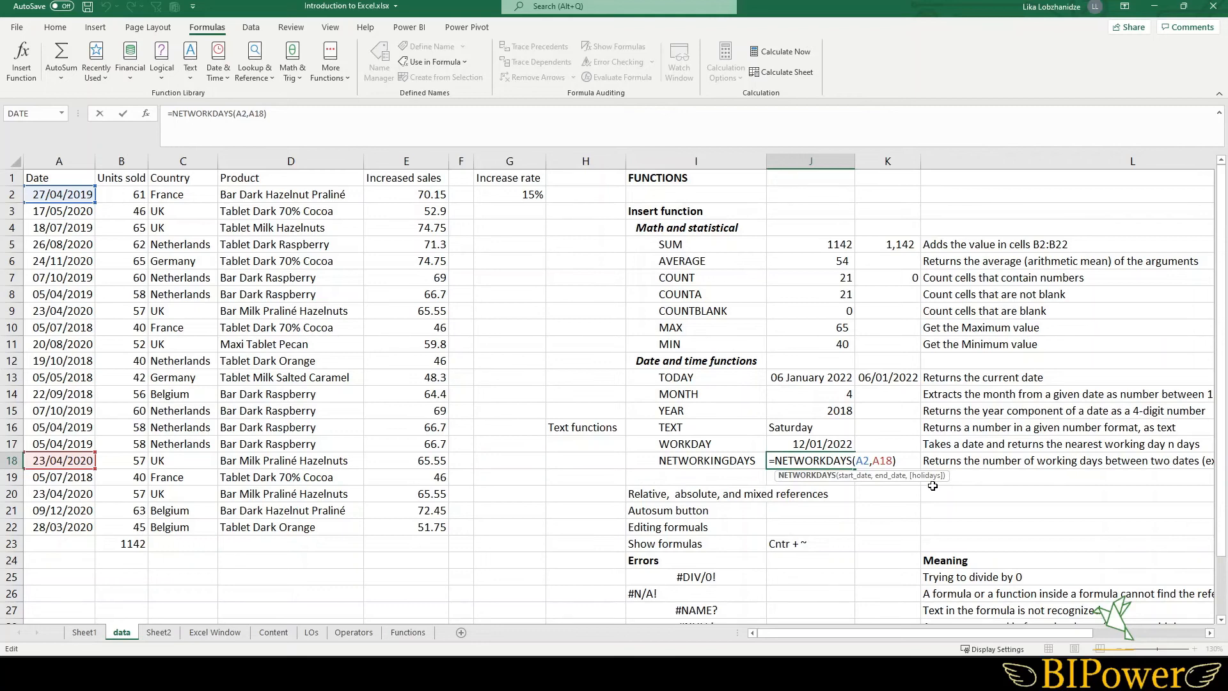
key("Return")
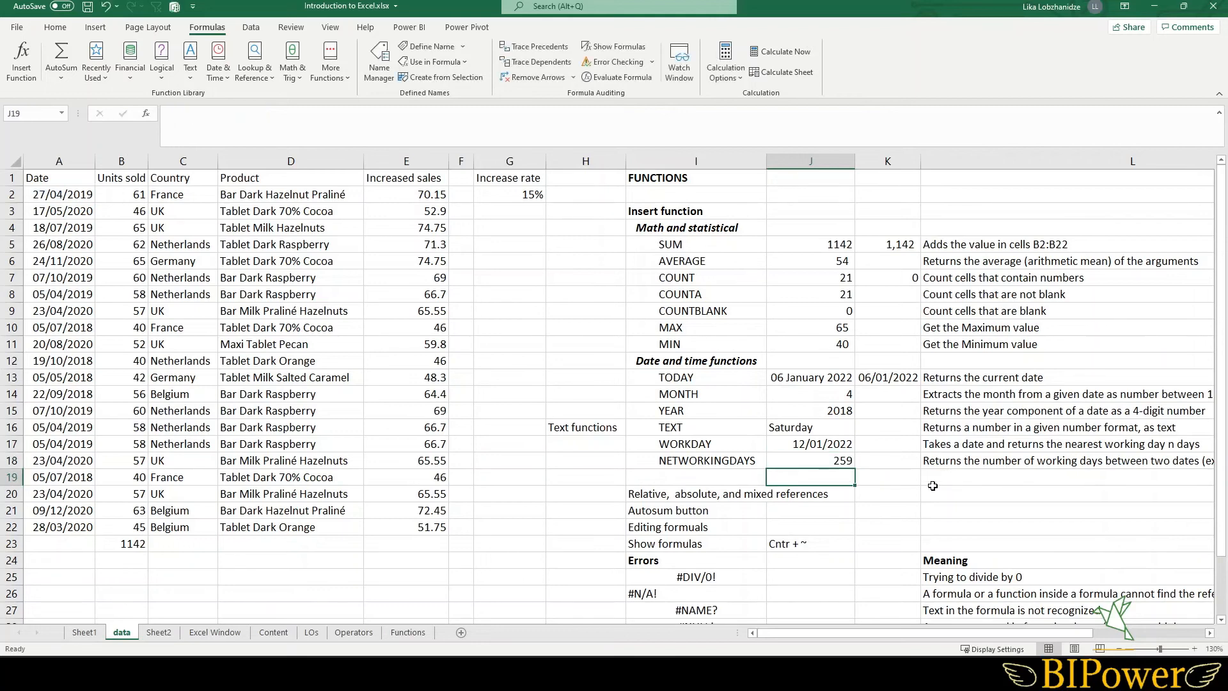
left_click(819, 460)
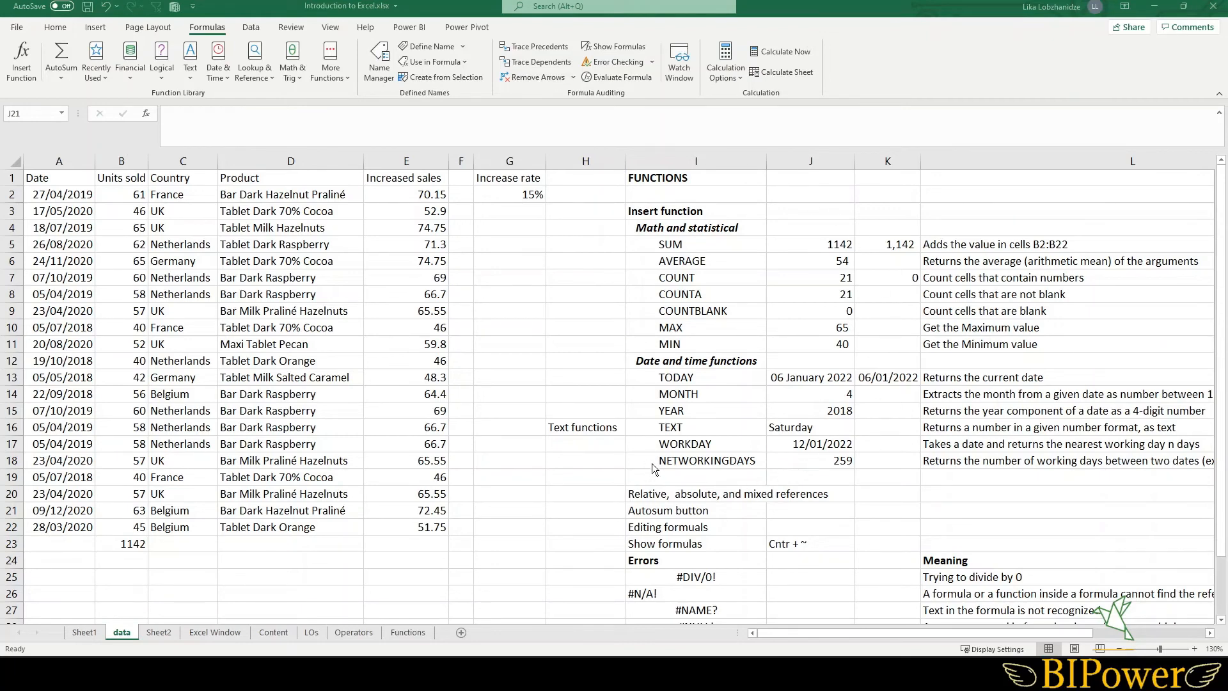
- Replace the J13 start date in J17's WORKDAY formula with TODAY(), making it =WORKDAY(TODAY(),4)
left_click(802, 446)
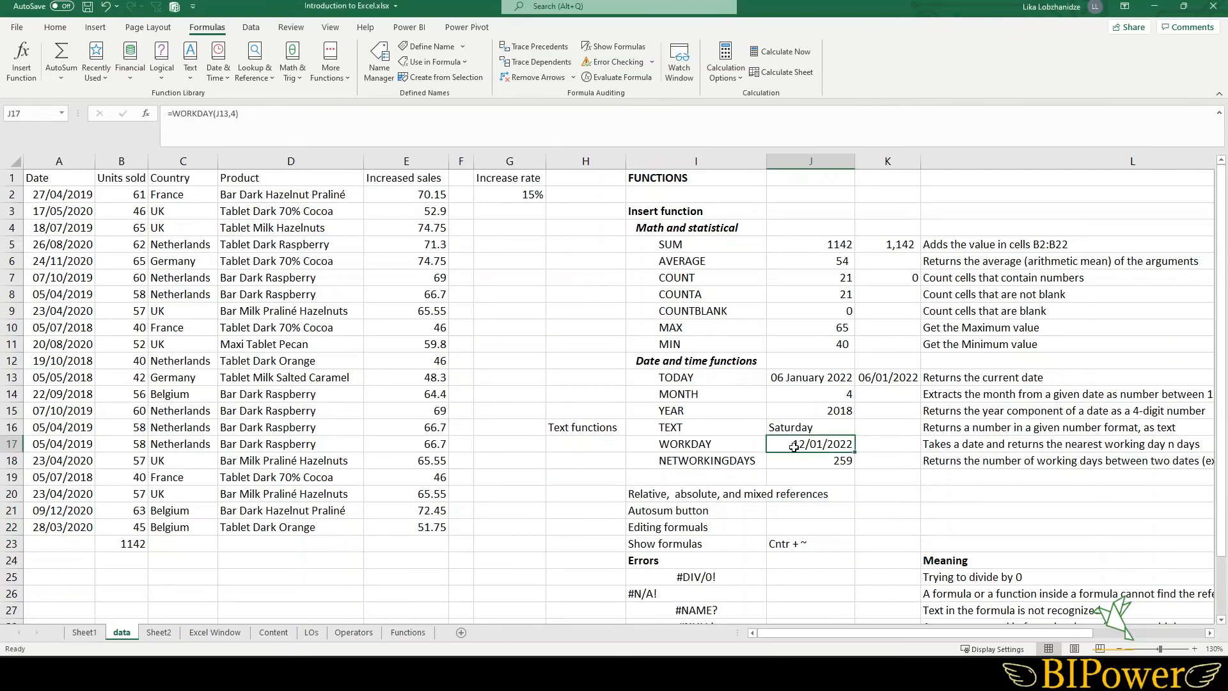
double_click(795, 446)
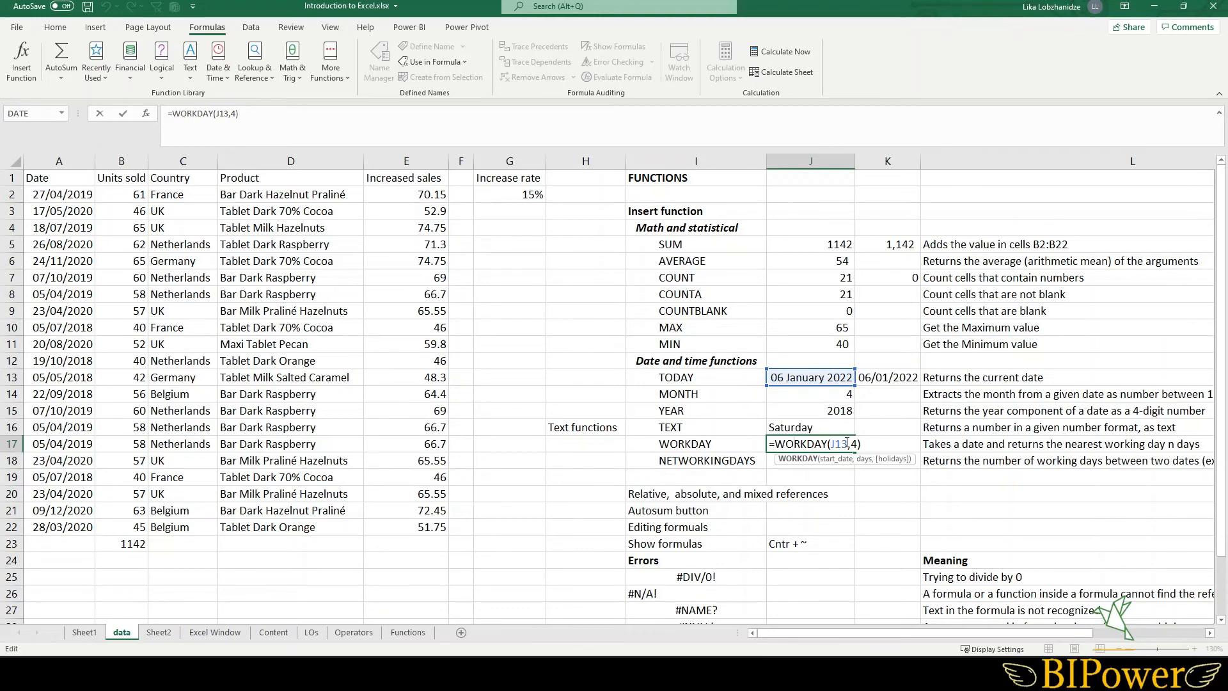
left_click_drag(848, 442, 832, 444)
type("to")
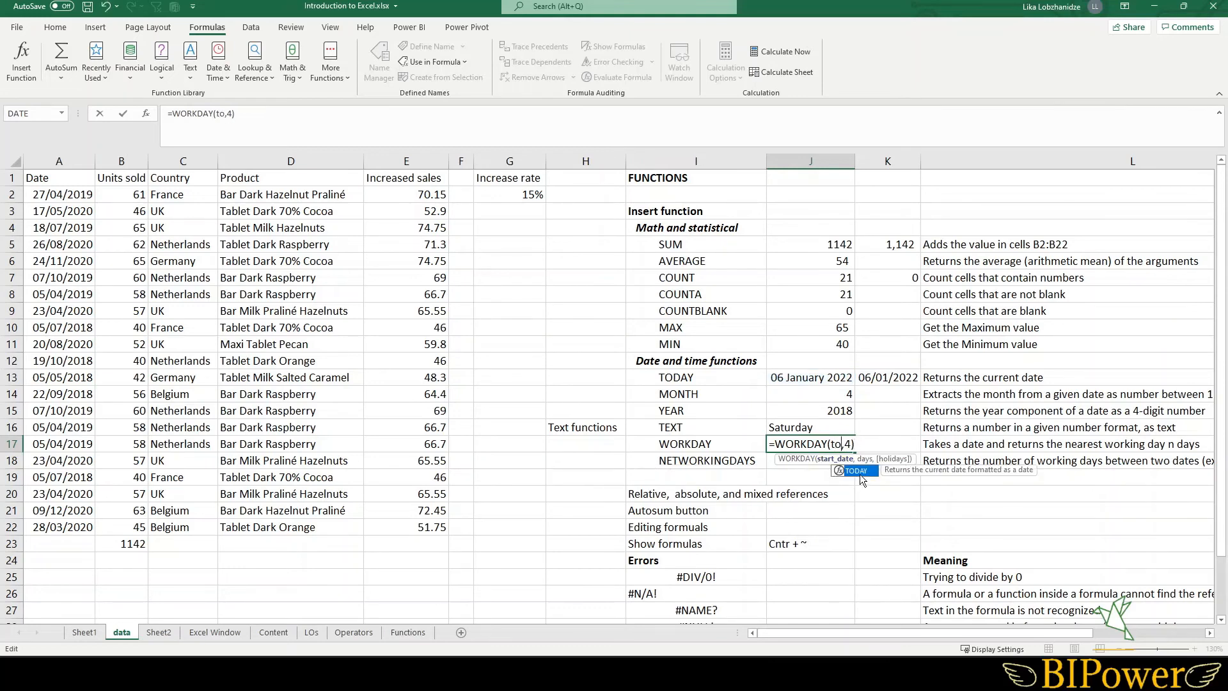
double_click(859, 470)
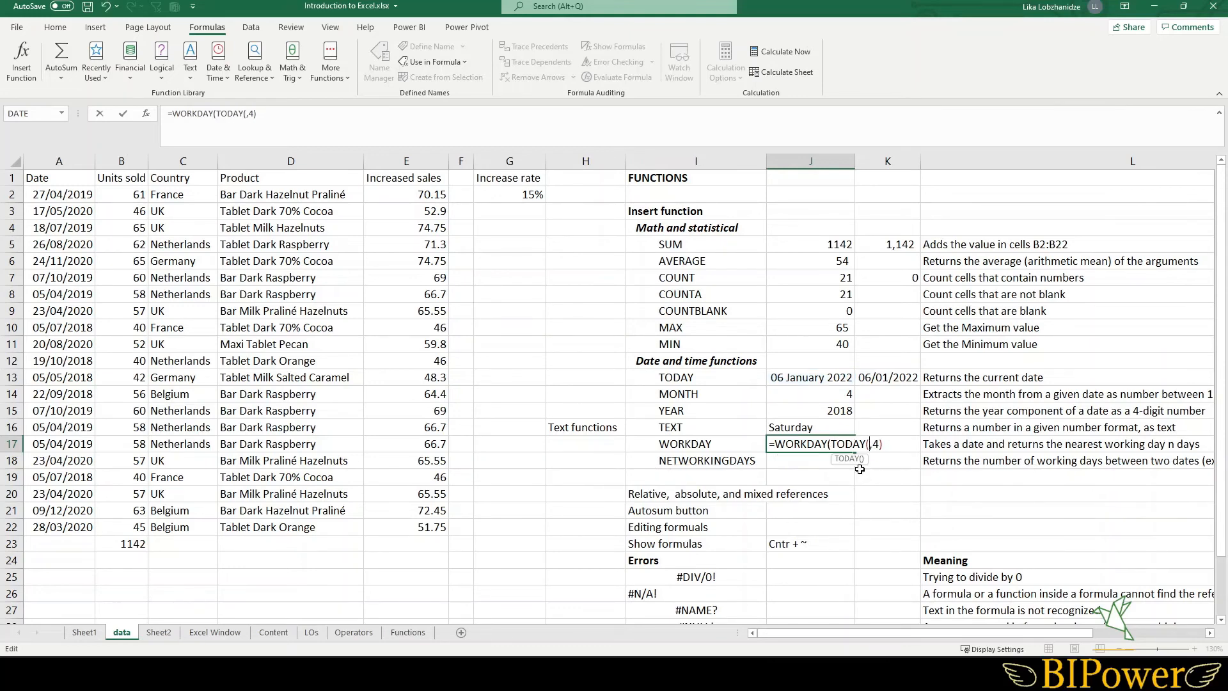
type(")")
key("Return")
left_click(814, 446)
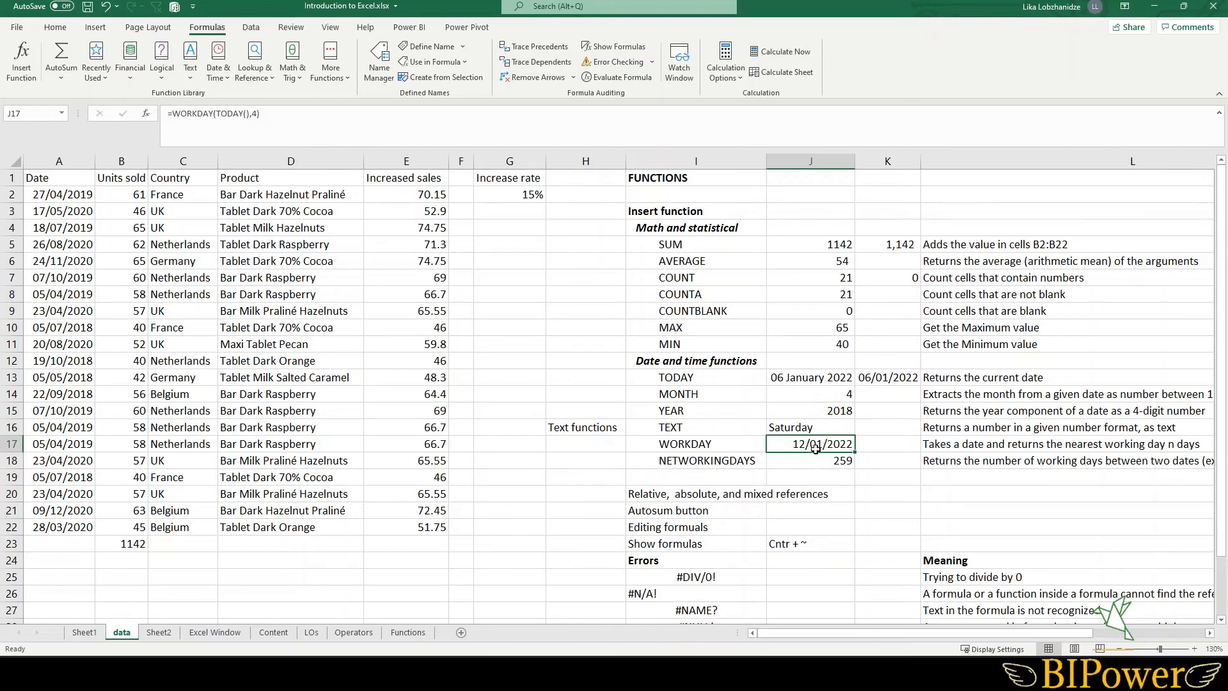
left_click(234, 126)
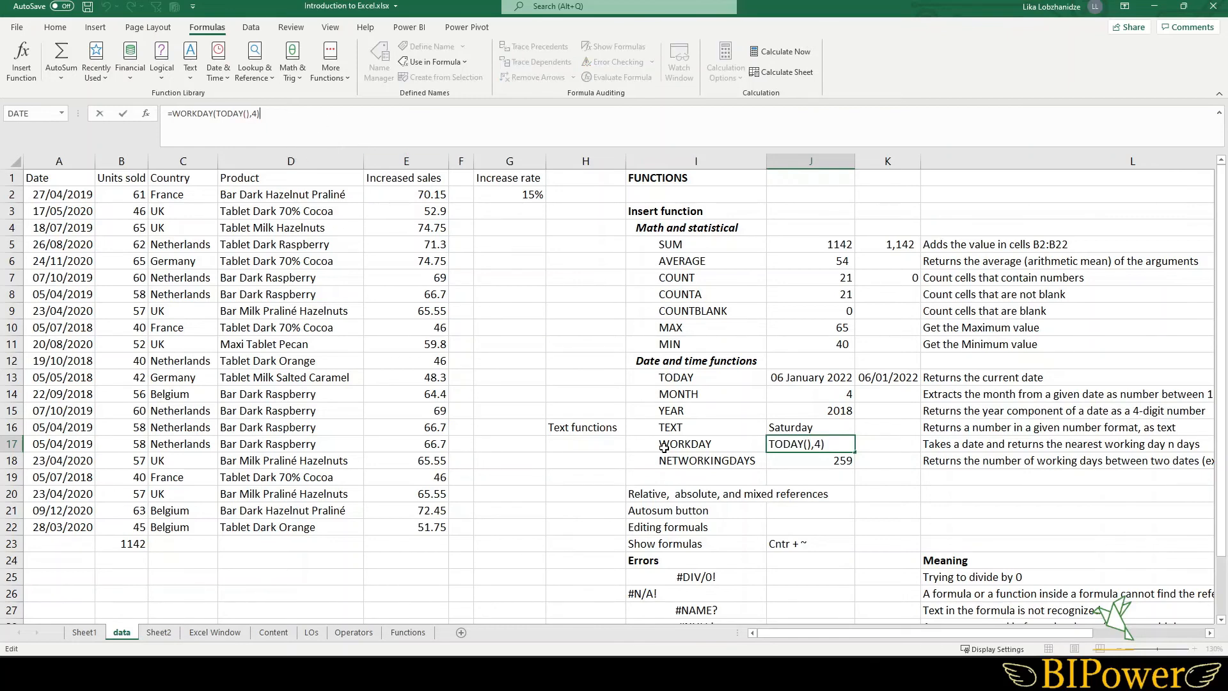
key("Return")
- Switch on Show Formulas to review the sheet's formulas across the columns, then switch it back off
scroll(664, 447, "down", 2)
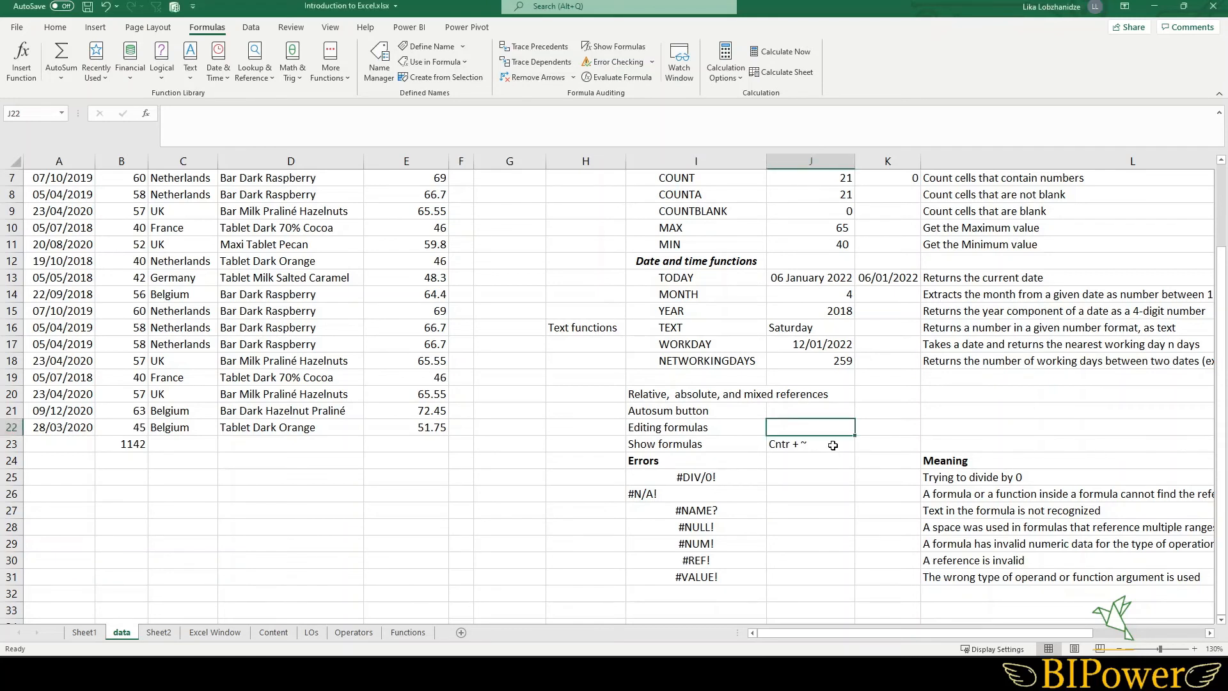
left_click(833, 445)
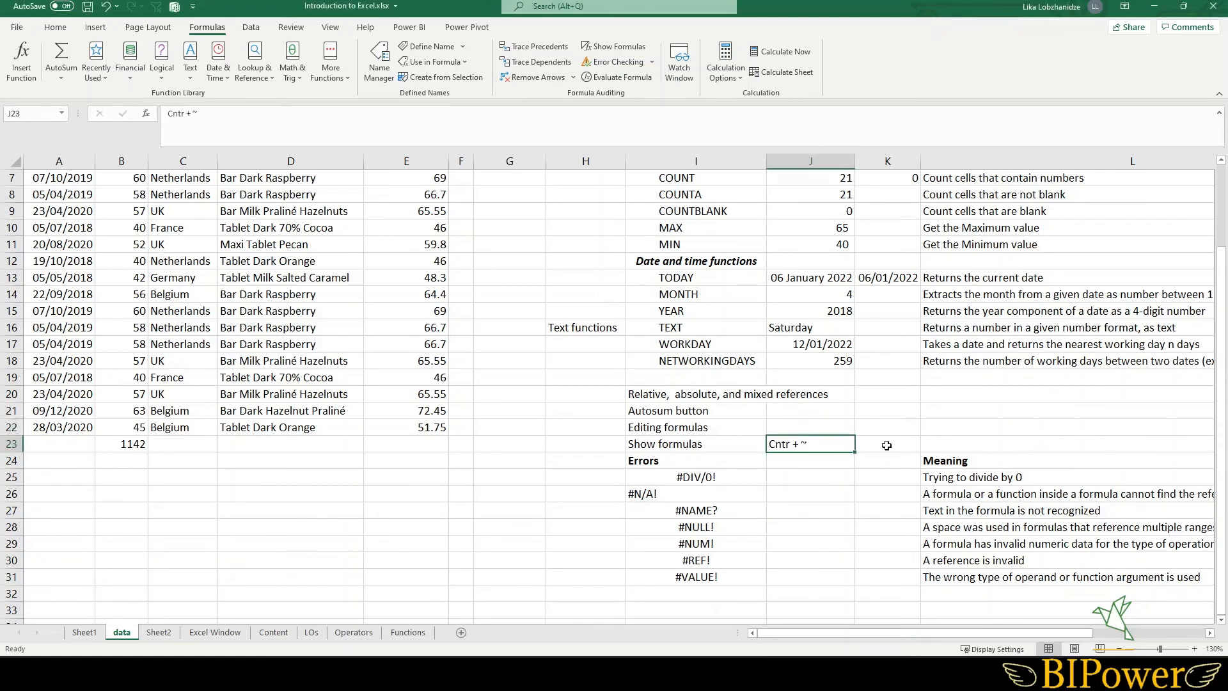
key("ctrl+grave")
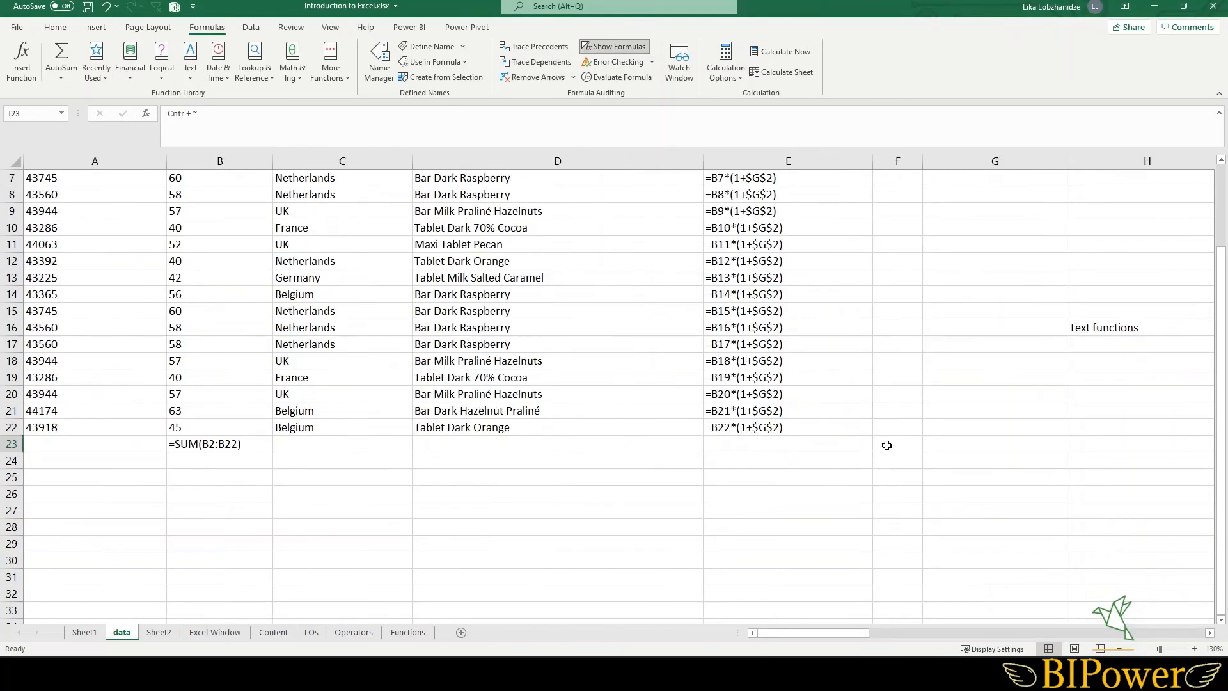
left_click(822, 393)
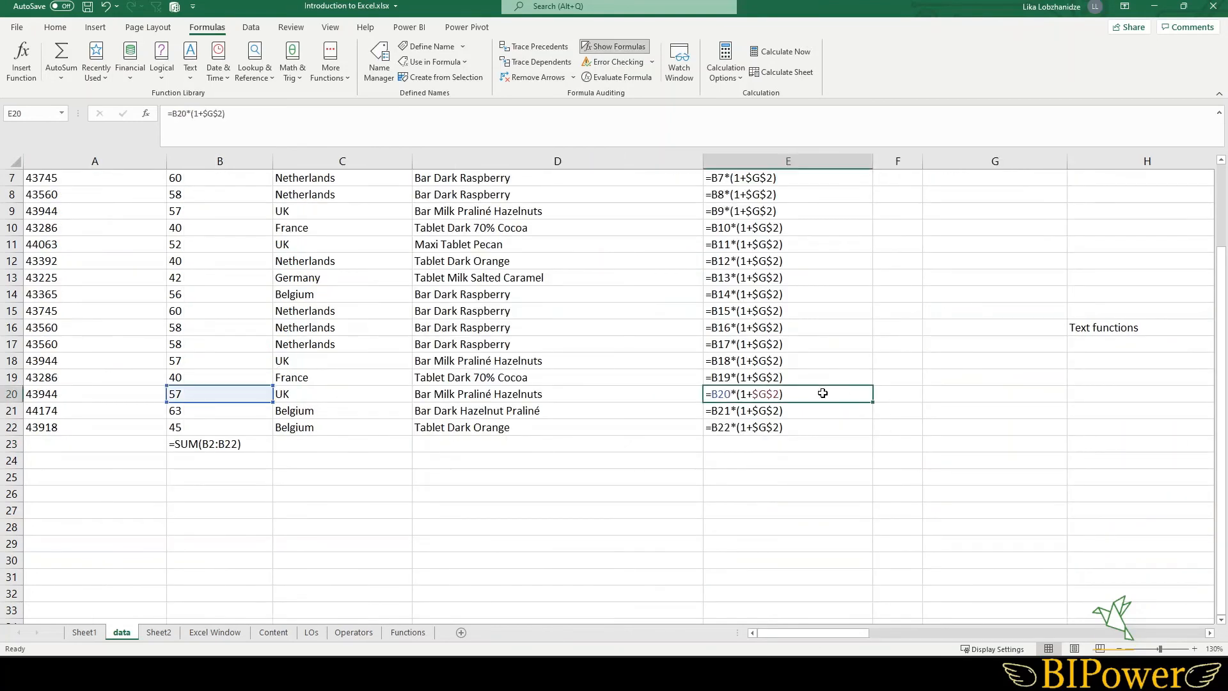
key("Right")
key("Right")
key("Right")
key("Right")
key("Right")
key("Right")
key("Right")
key("Right")
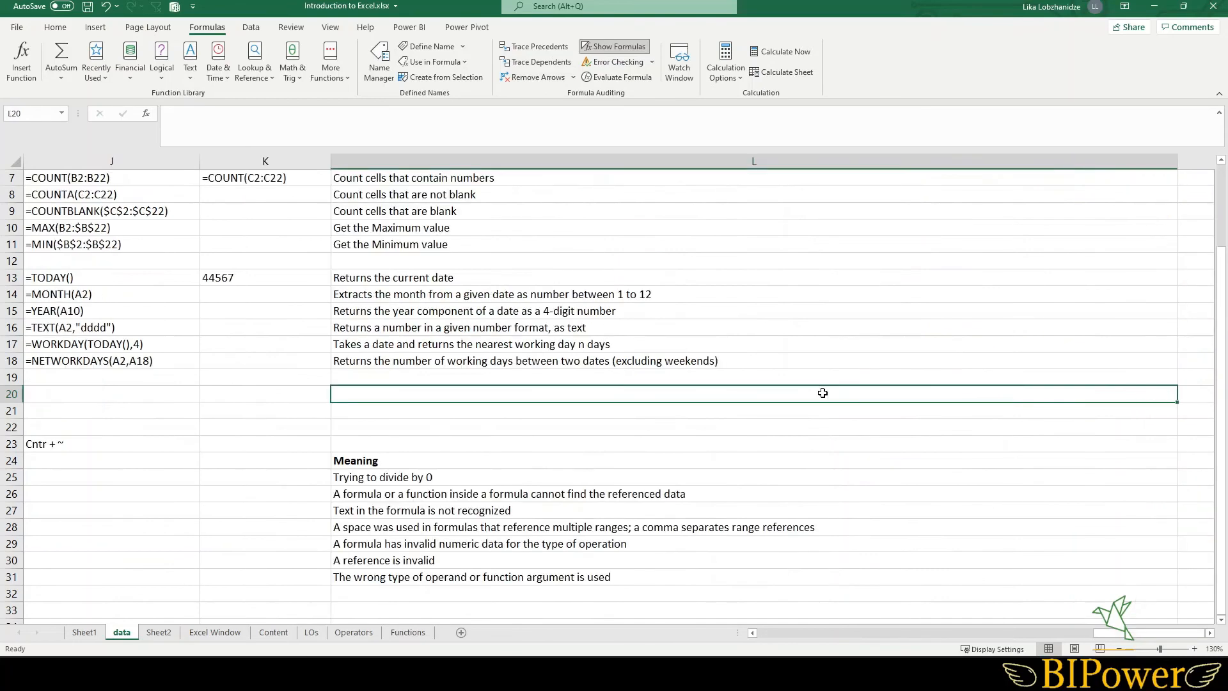
left_click(93, 414)
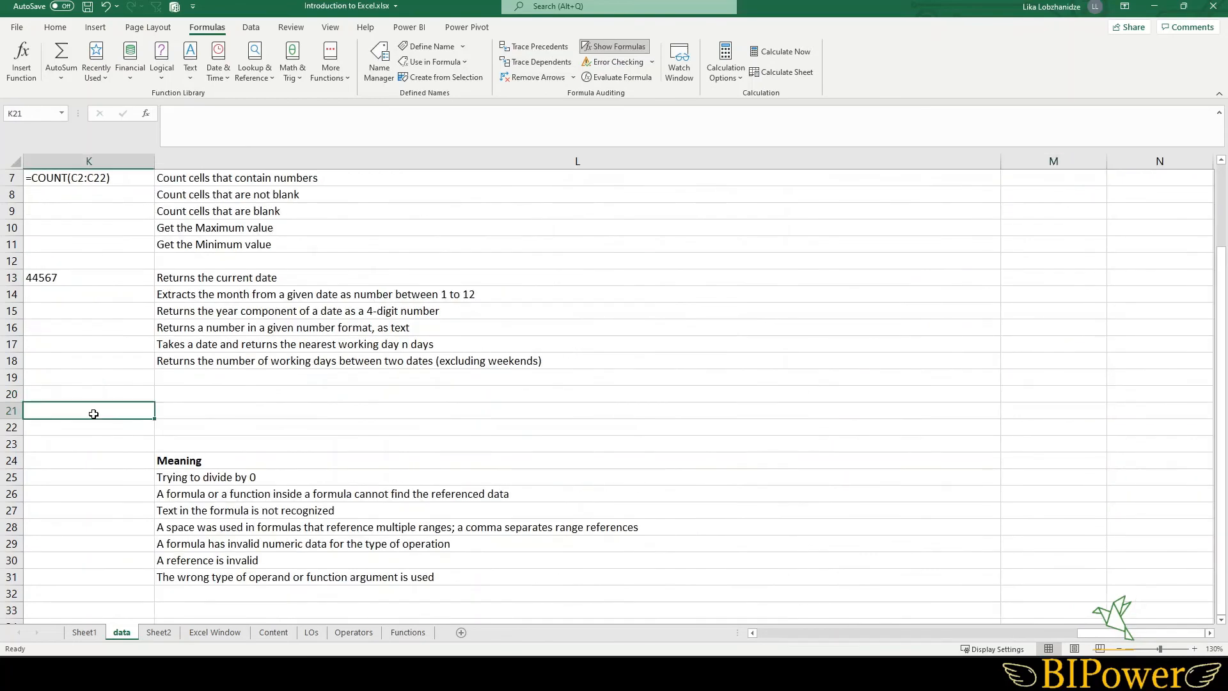
key("Left")
key("Left")
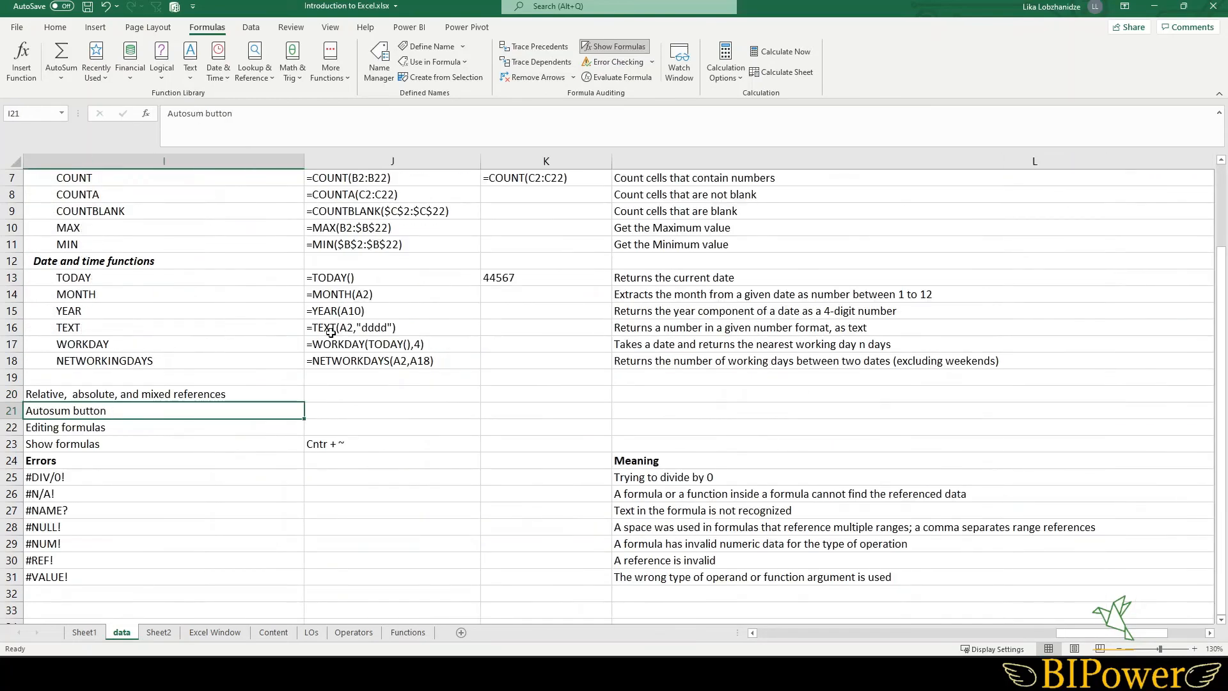
left_click(380, 343)
scroll(383, 341, "up", 2)
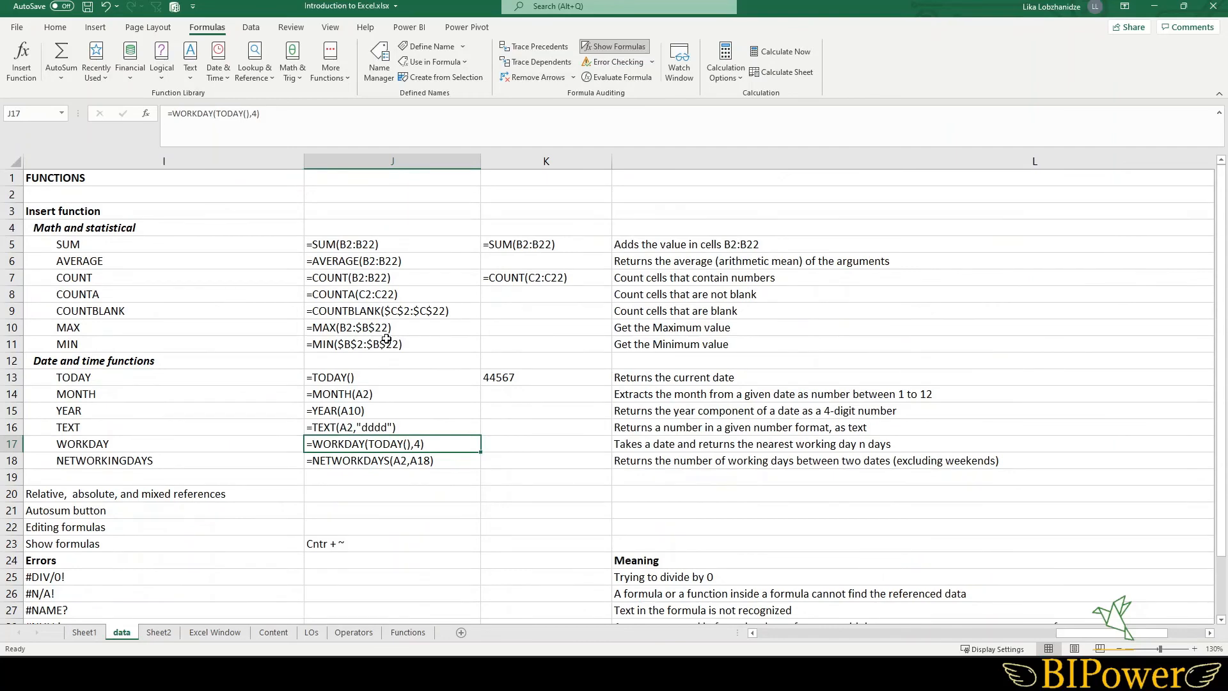
key("ctrl+grave")
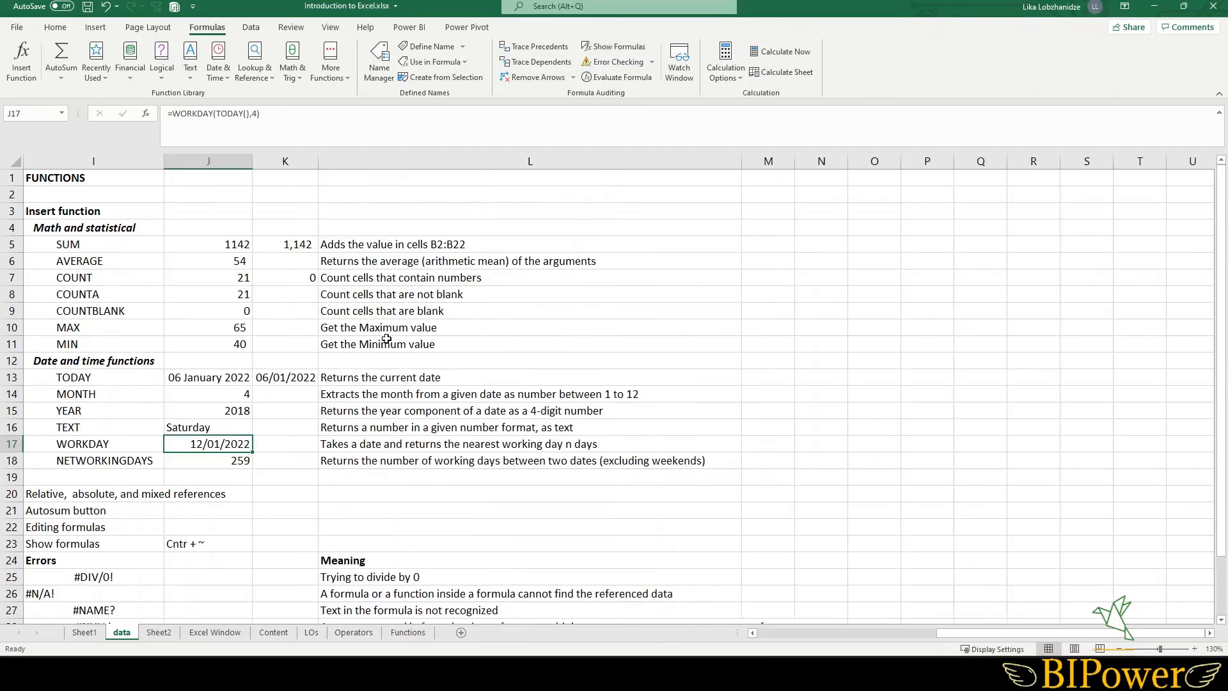
- Review the list of error values and their meanings in rows 24 to 31
left_click(183, 516)
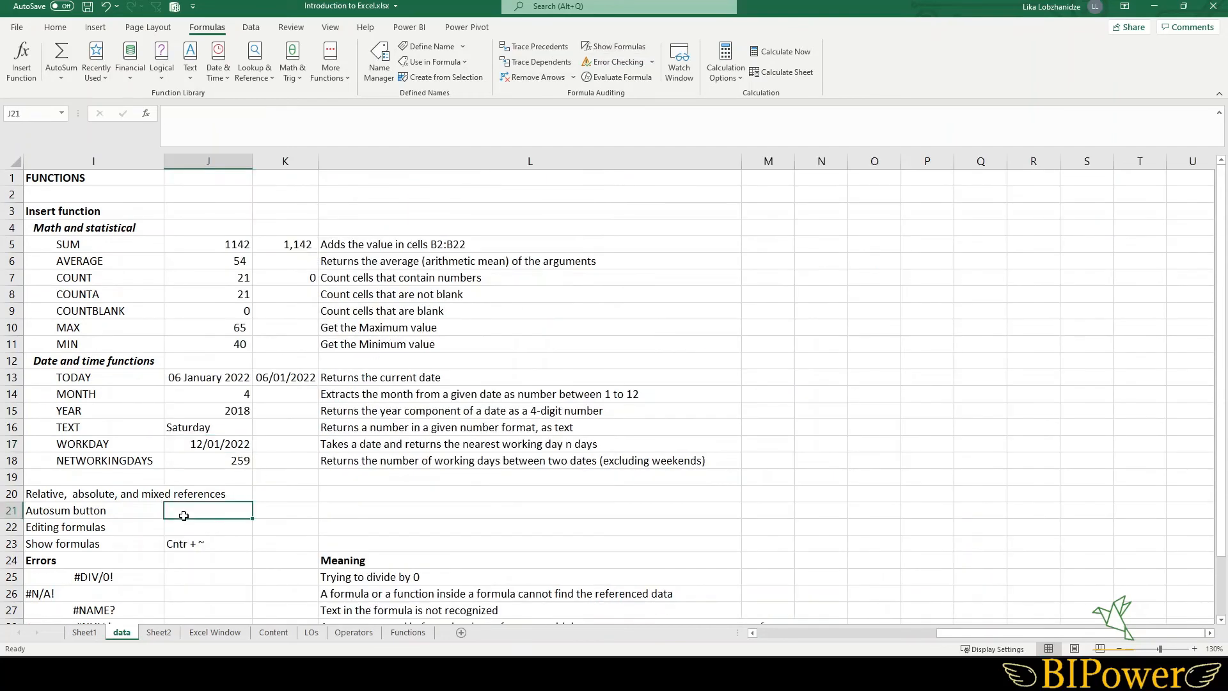
key("Left")
key("Left")
key("Left")
key("Left")
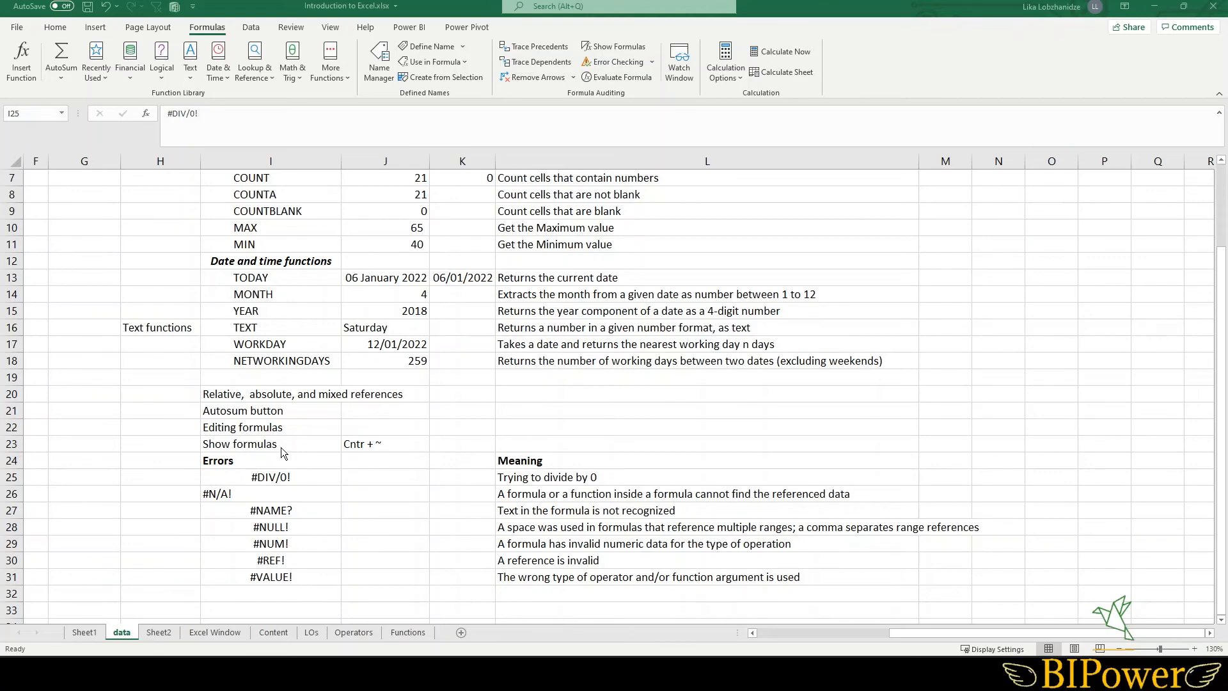
left_click_drag(295, 484, 289, 577)
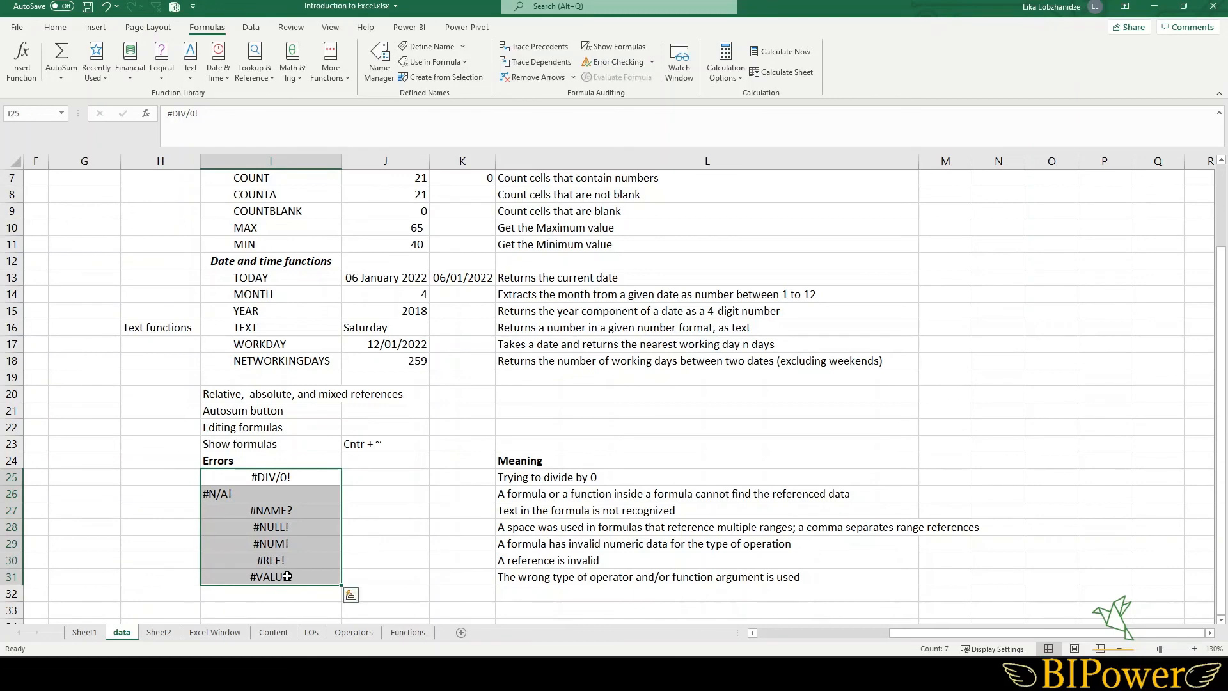
left_click(286, 477)
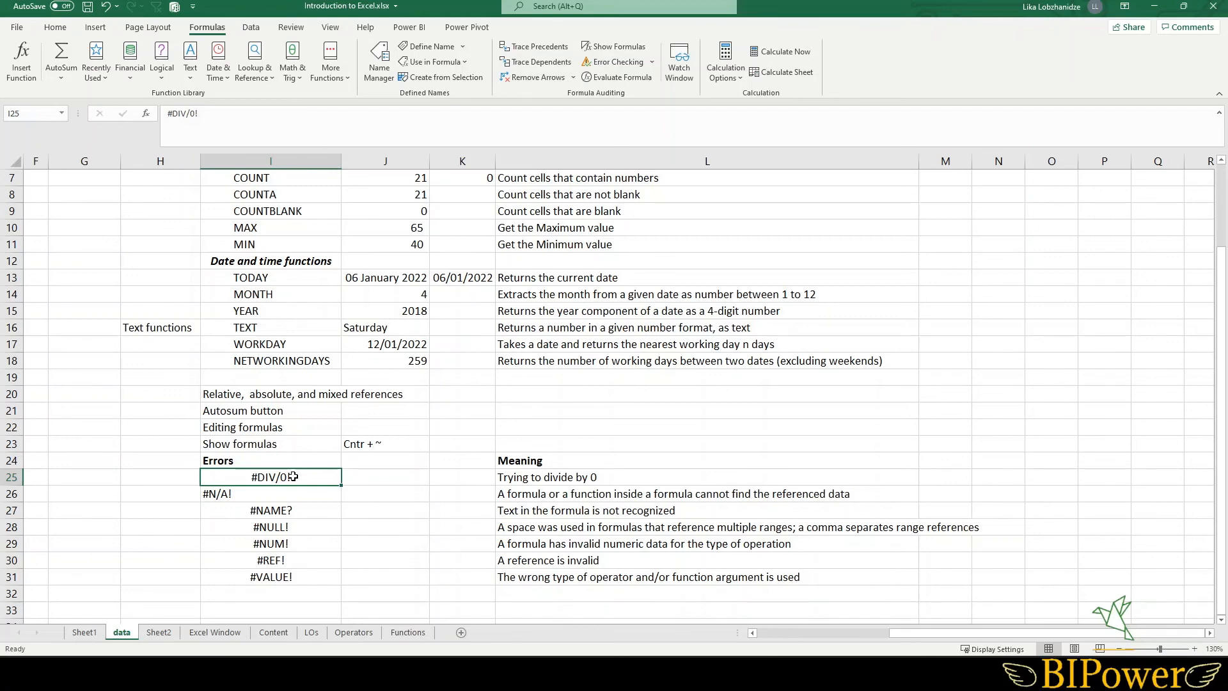
left_click_drag(295, 495, 308, 579)
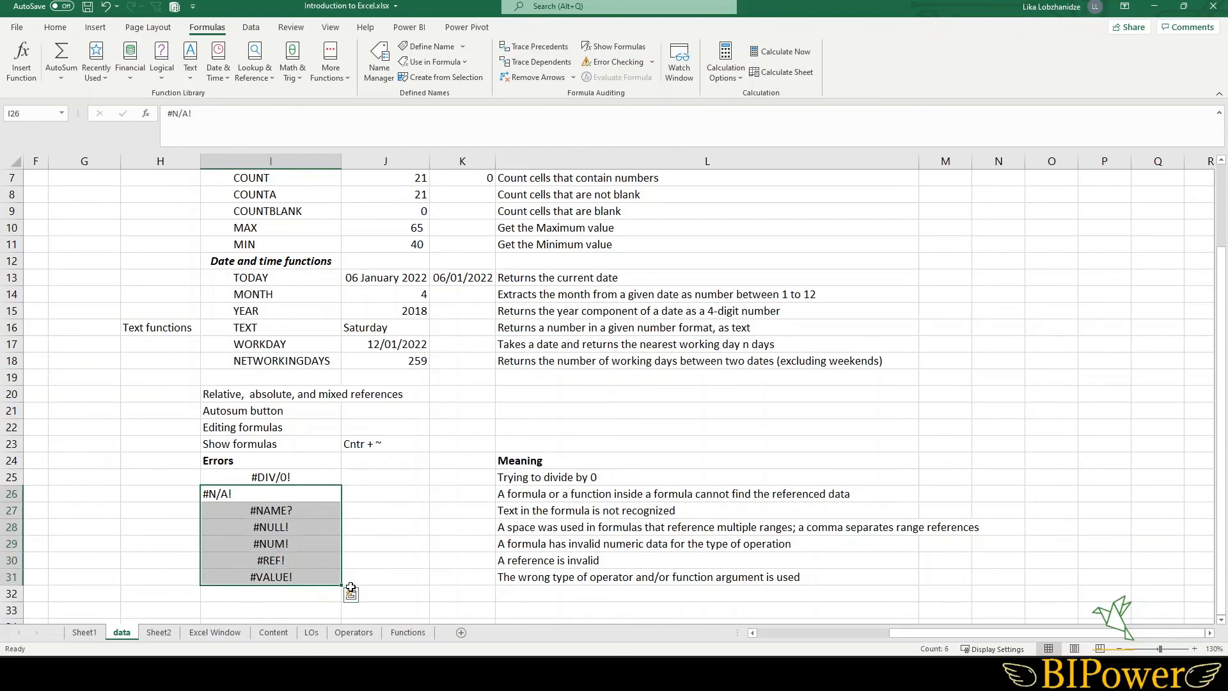
left_click(536, 480)
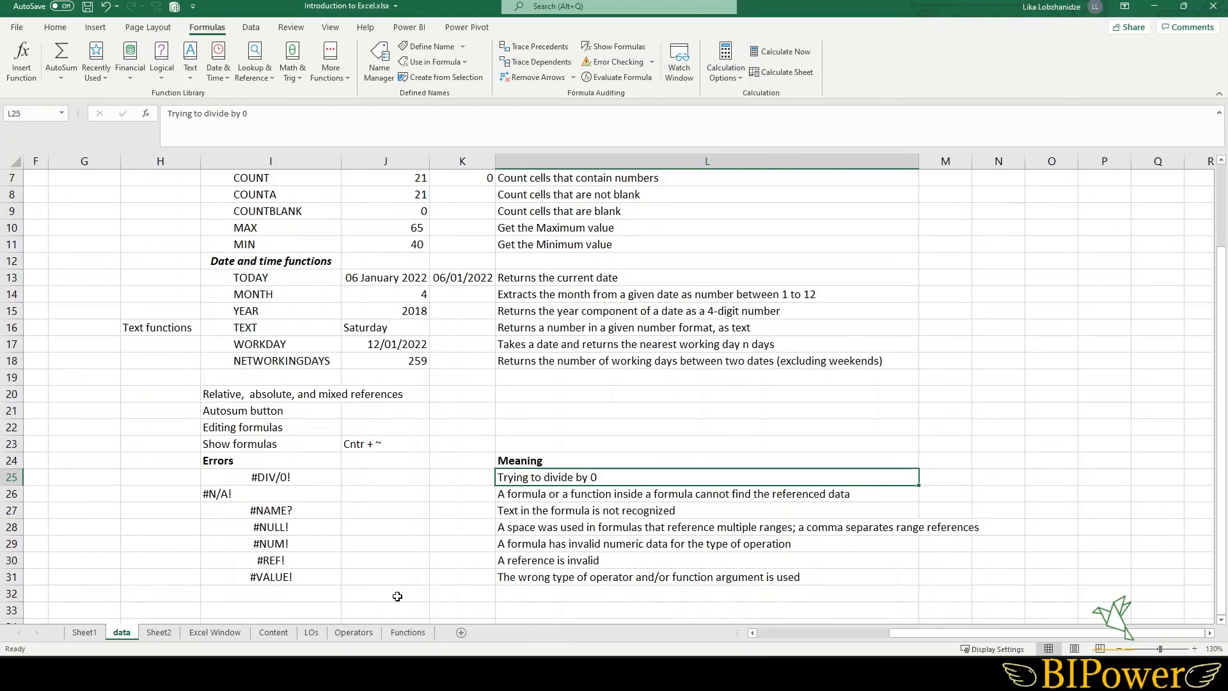
- Remove the quotation marks around dddd in J16's TEXT formula to demonstrate the #NAME? error
left_click(373, 327)
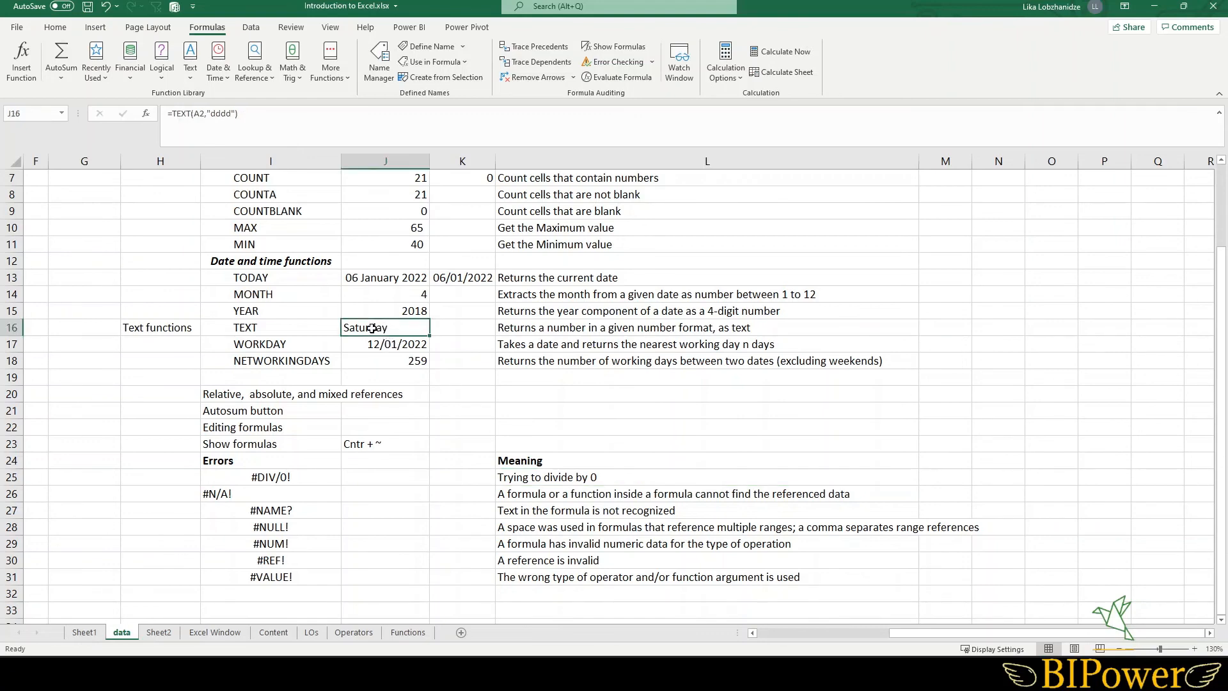
left_click(234, 114)
key("BackSpace")
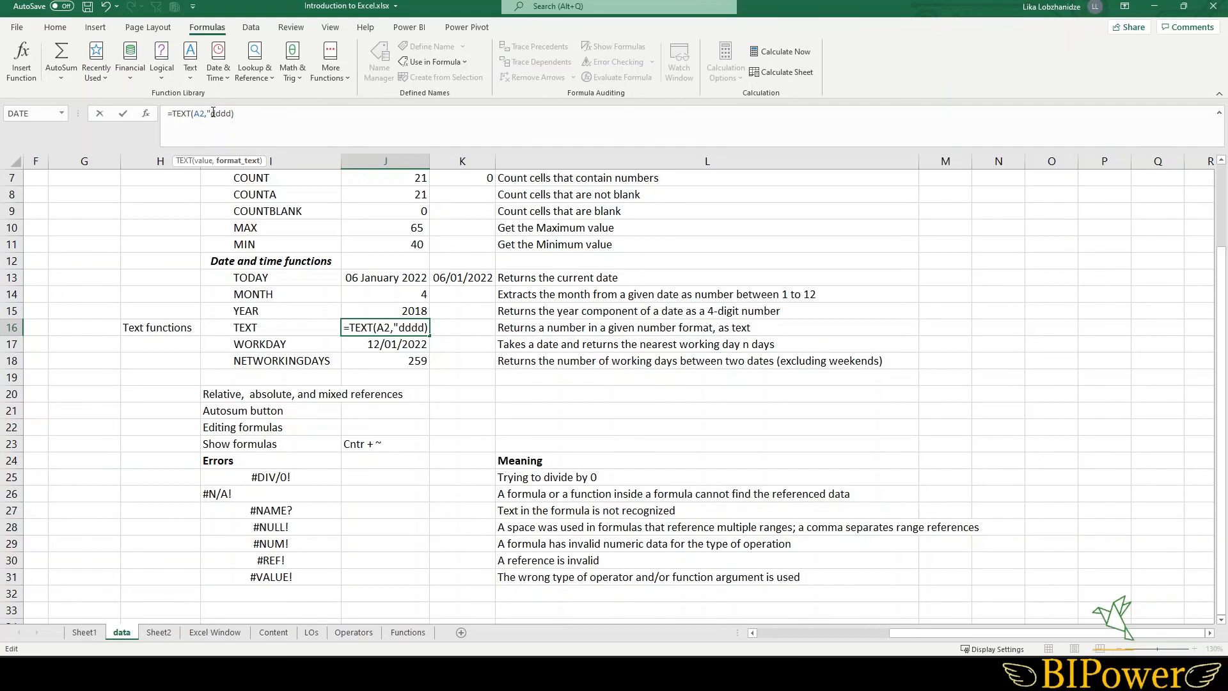
left_click(213, 113)
key("BackSpace")
key("Return")
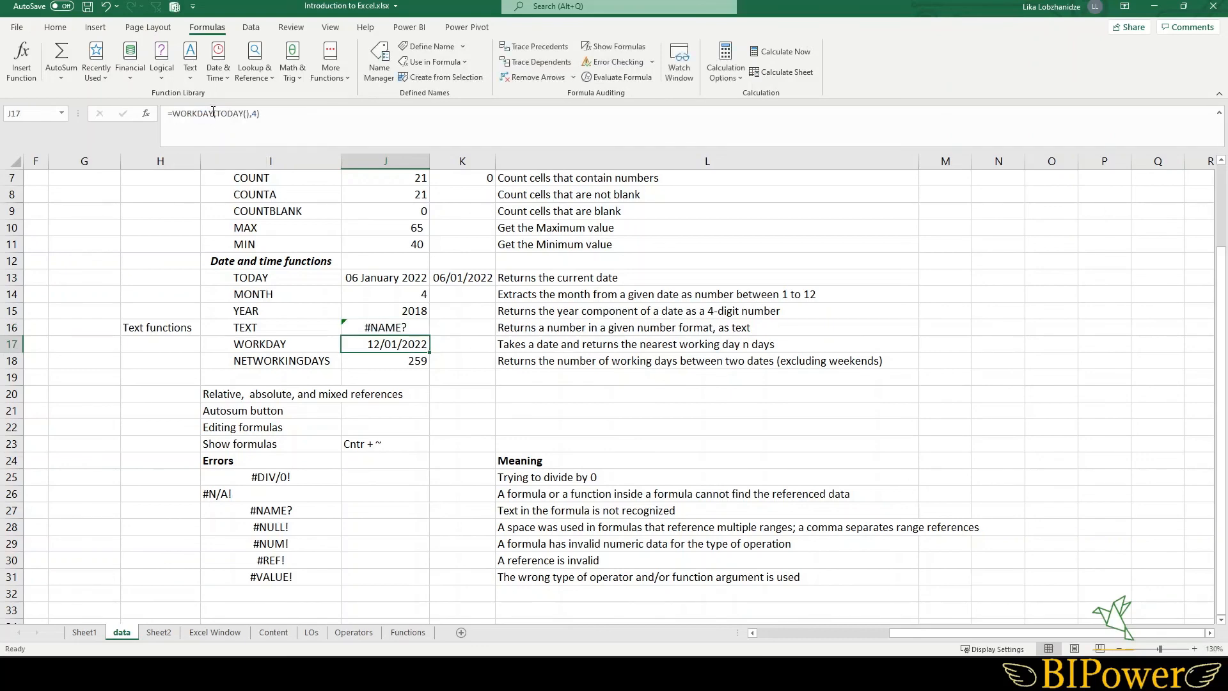
left_click(382, 329)
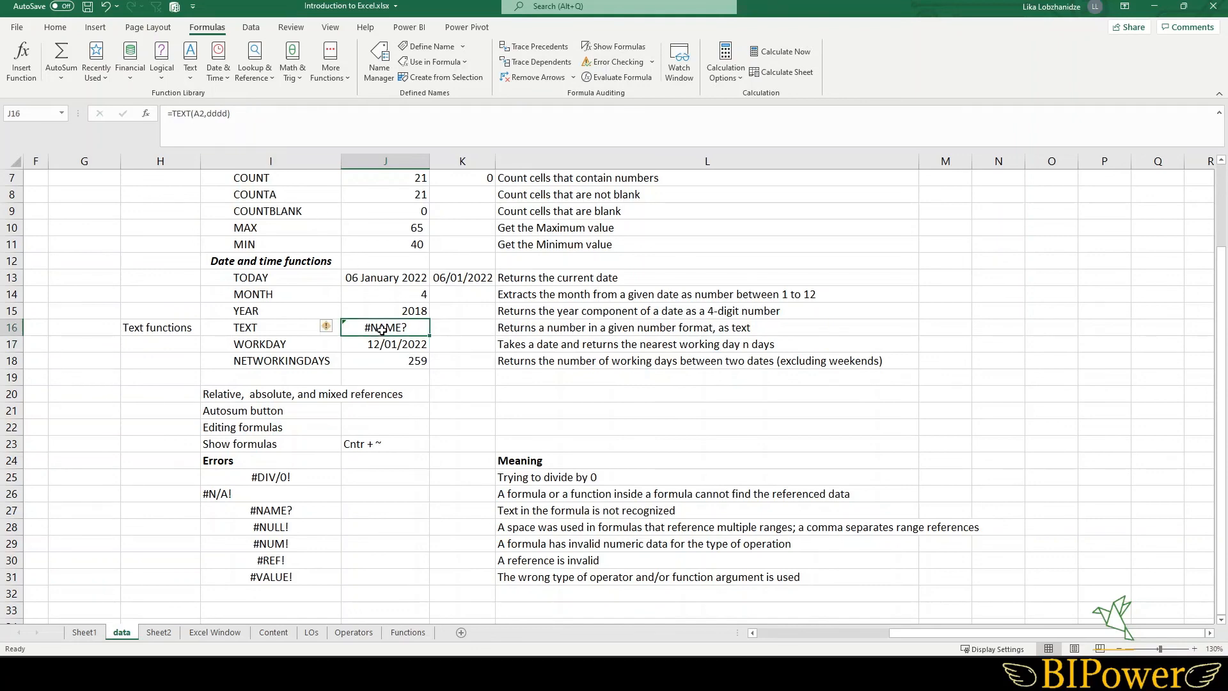
left_click(537, 511)
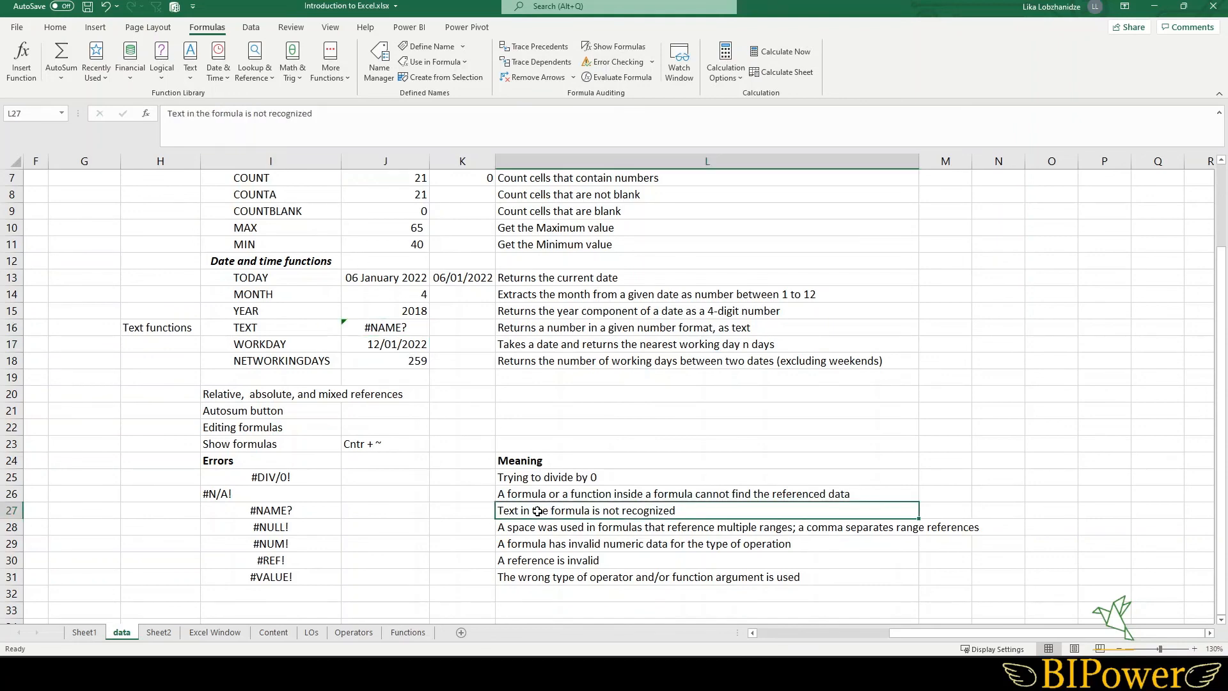
left_click(381, 327)
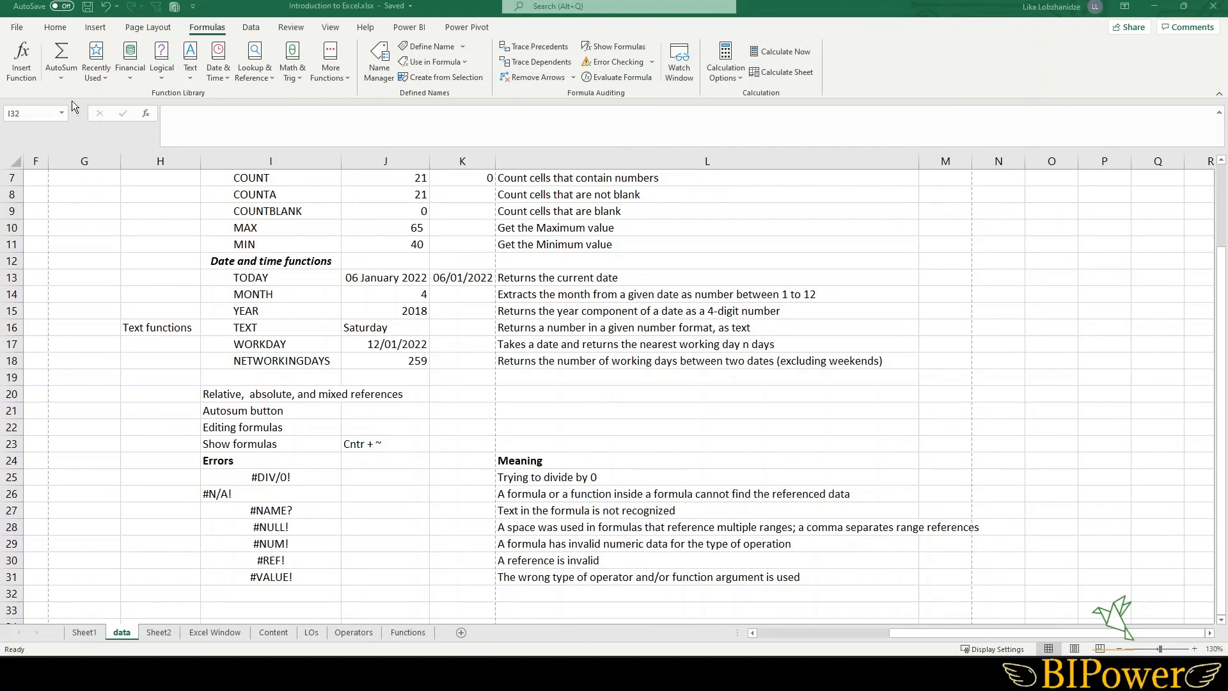
- Open the File backstage and go to the New page for creating a workbook
left_click(18, 32)
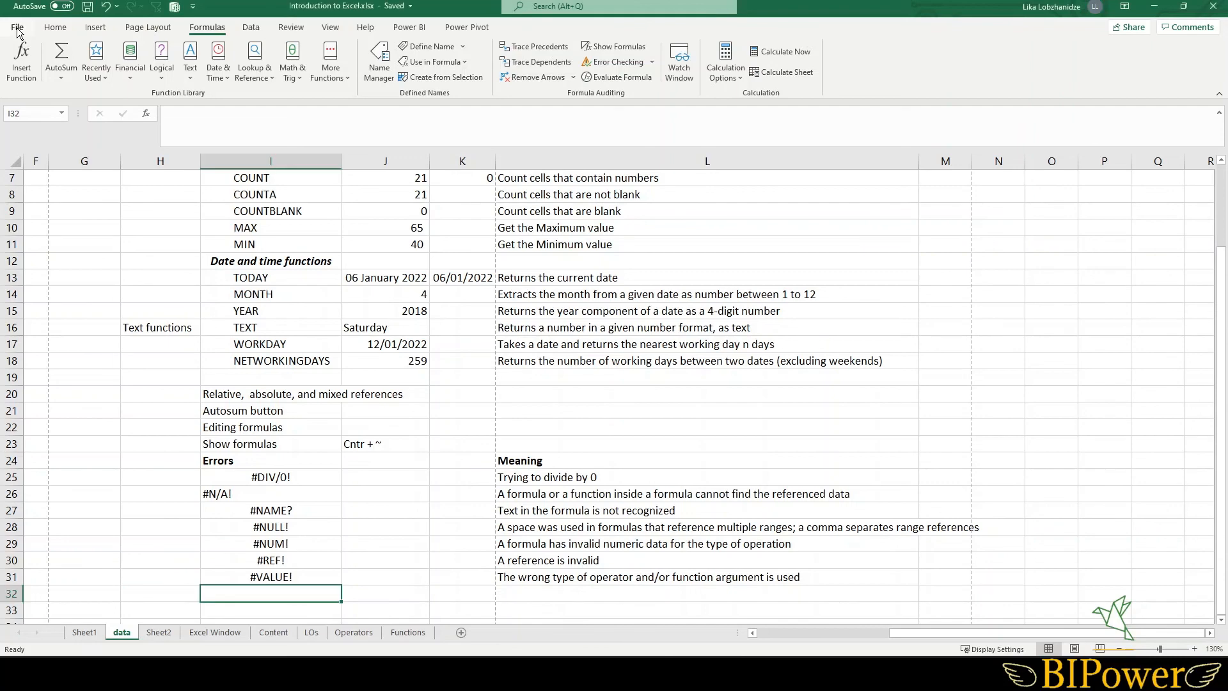
left_click(18, 30)
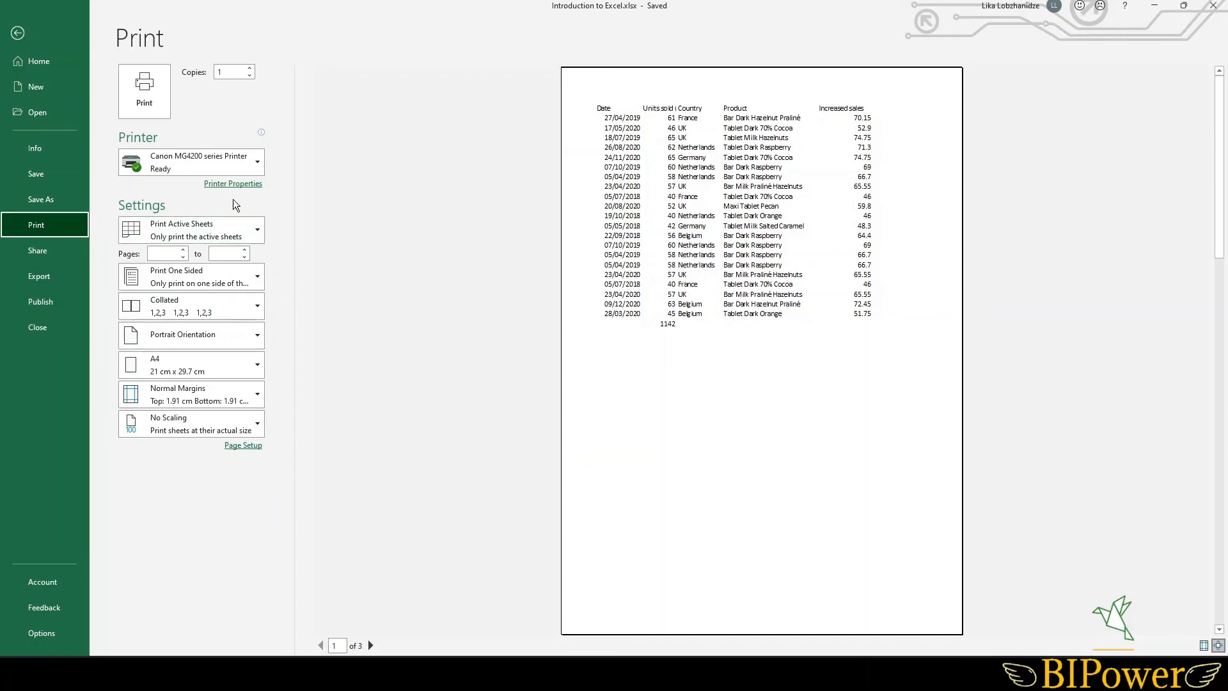
left_click(17, 32)
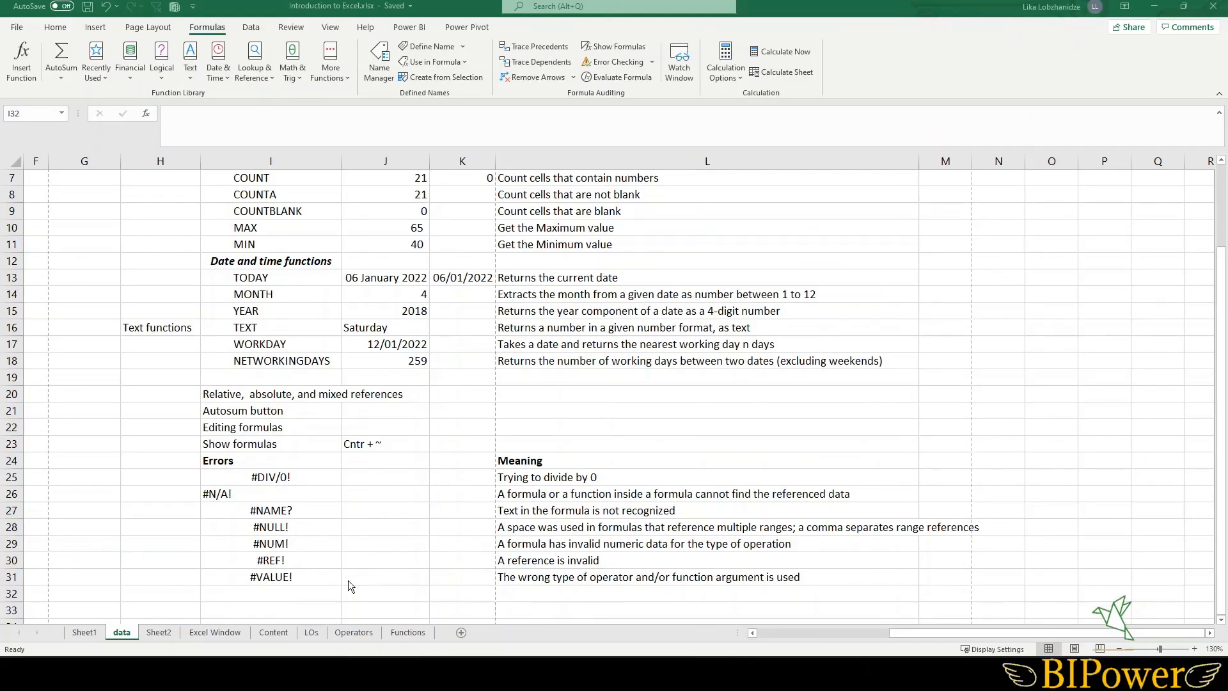
left_click(17, 28)
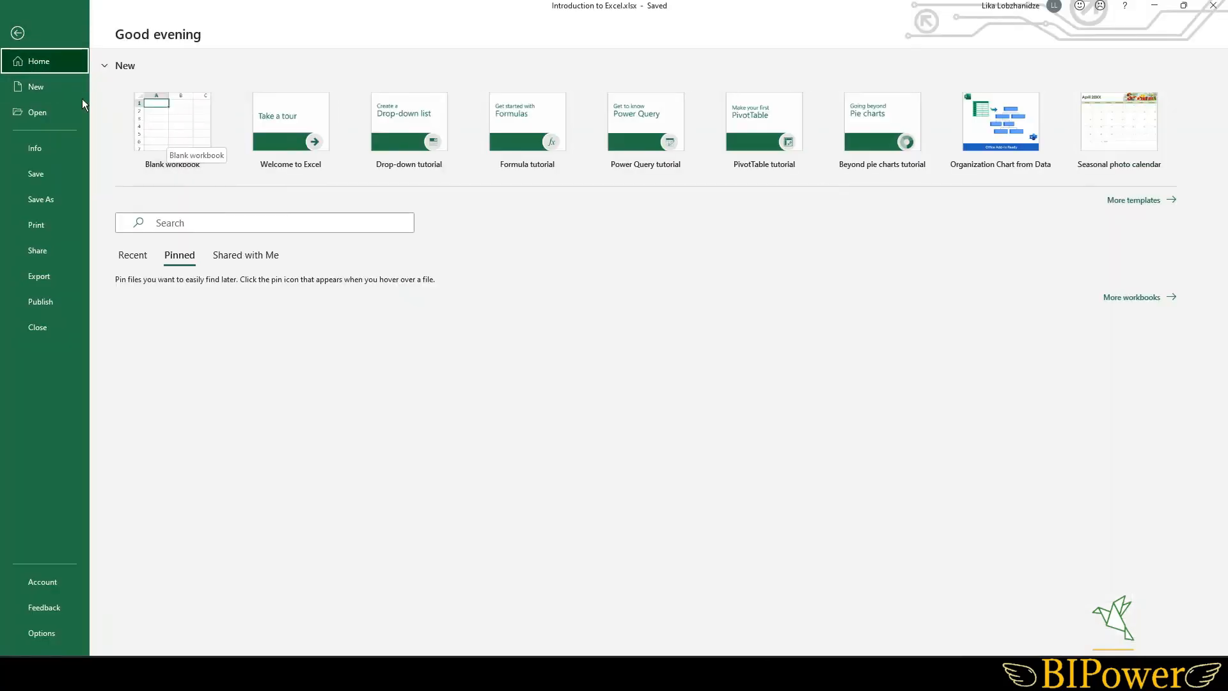
left_click(54, 87)
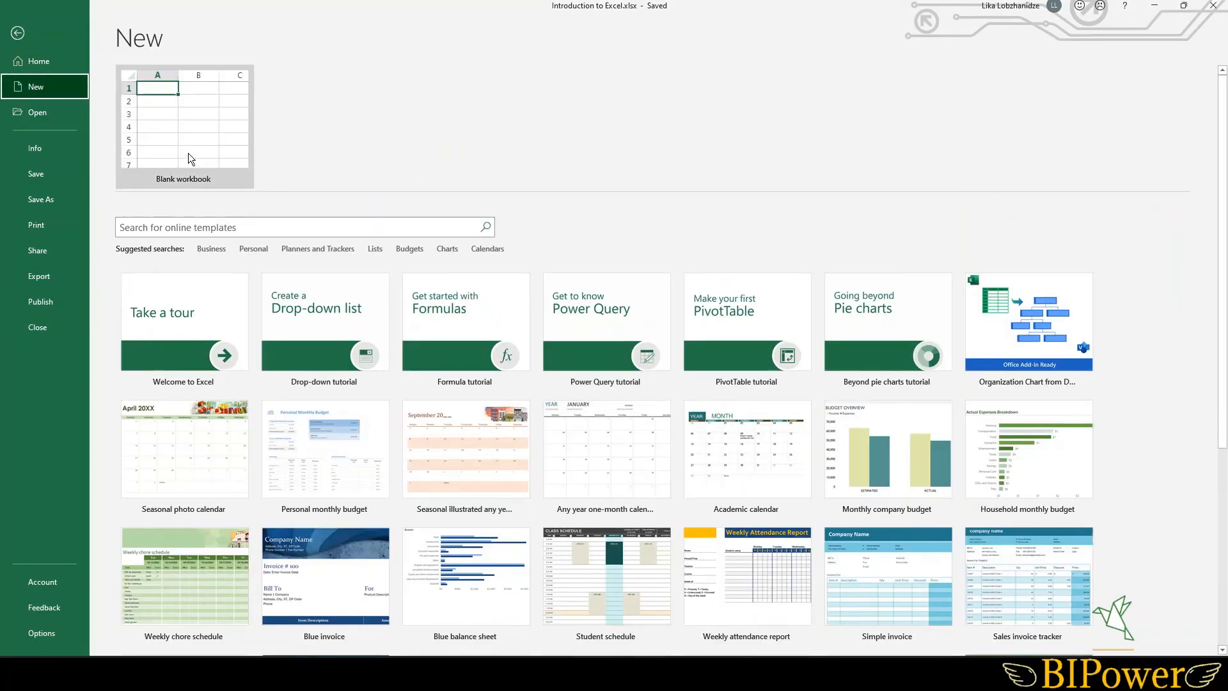